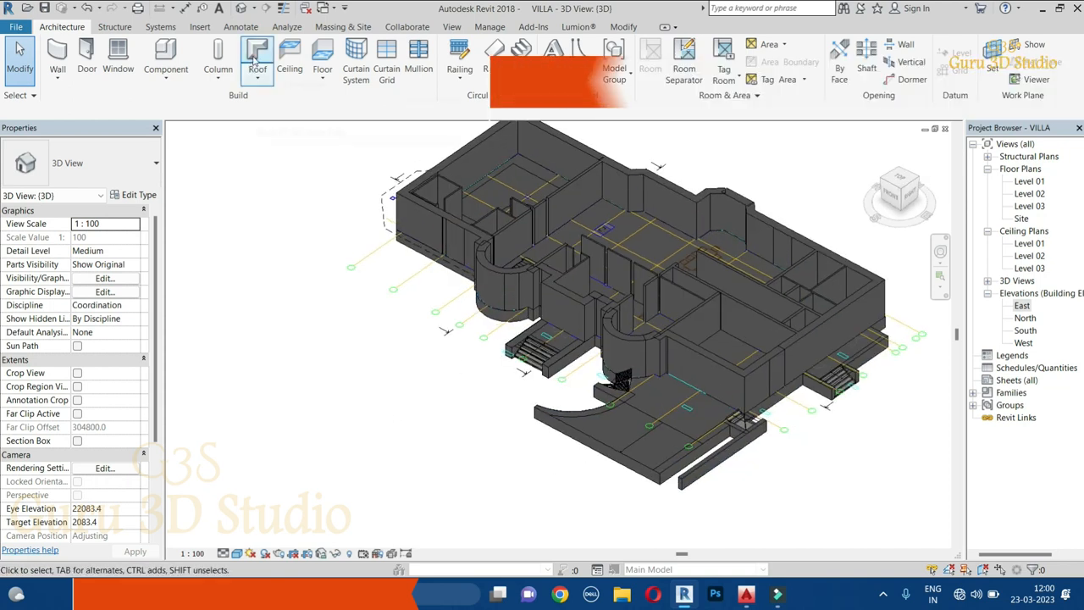
{"action": "middle_click_drag", "start_coordinate": [314, 311], "coordinate": [298, 379]}
{"action": "middle_click_drag", "start_coordinate": [373, 254], "coordinate": [290, 321], "text": "shift"}
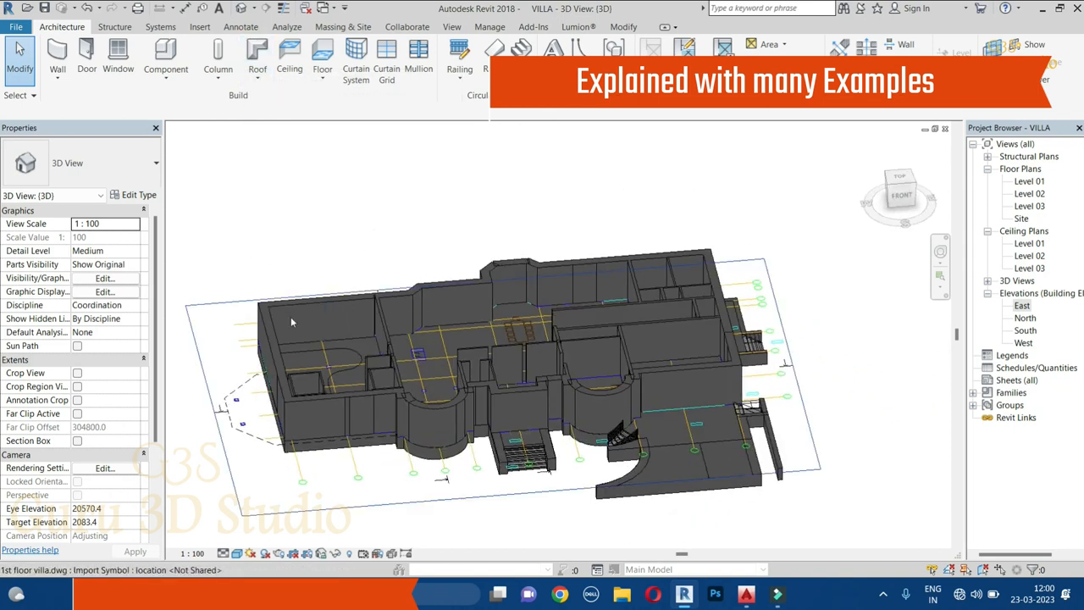
{"action": "left_click", "coordinate": [257, 72]}
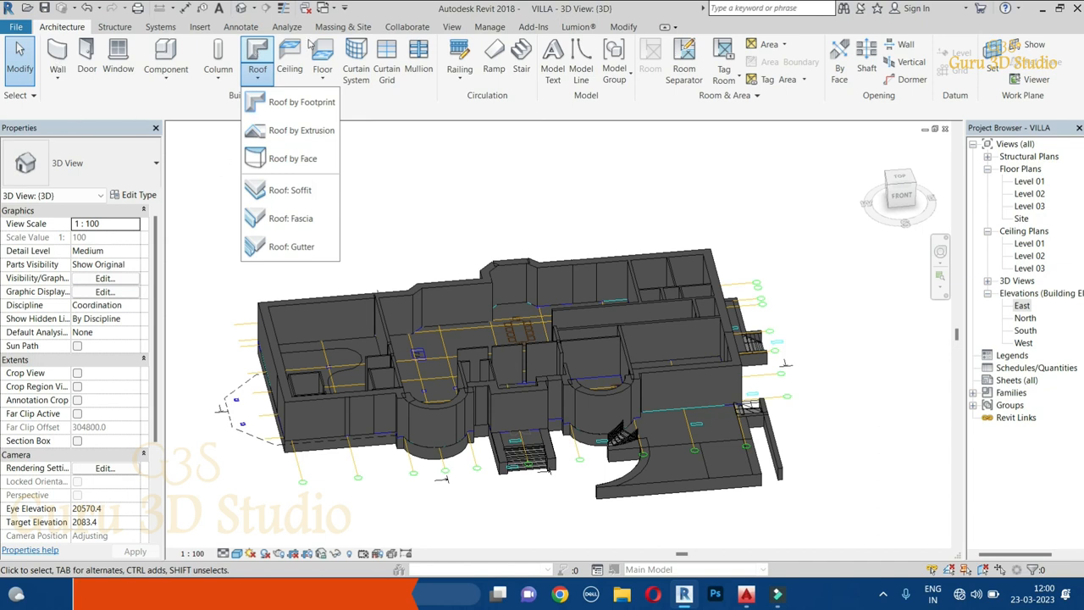
{"action": "left_click", "coordinate": [487, 158]}
{"action": "middle_click_drag", "start_coordinate": [500, 428], "coordinate": [730, 353], "text": "shift"}
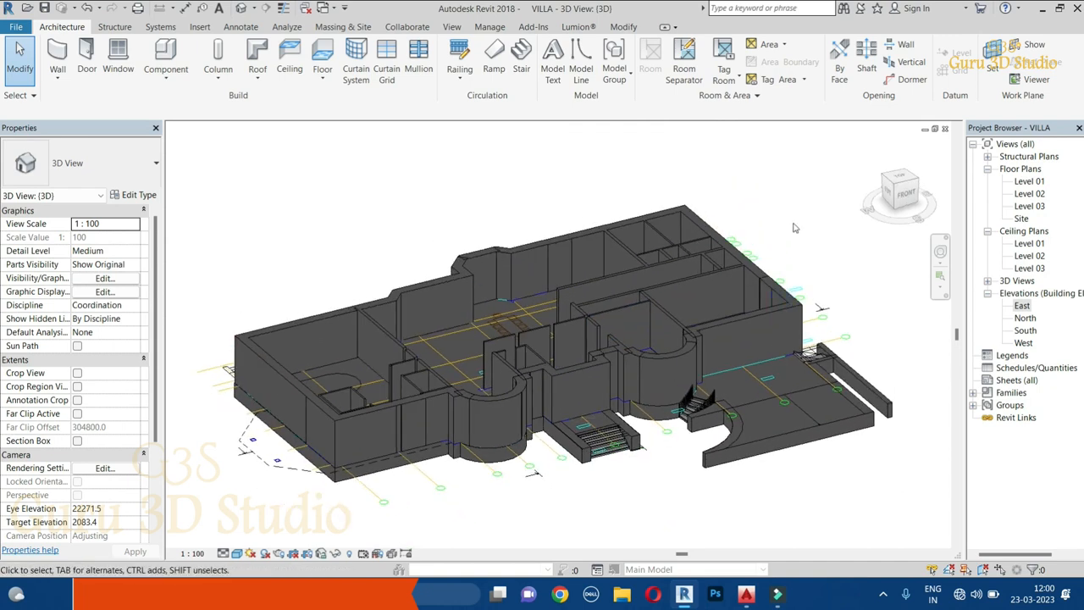
{"action": "left_click", "coordinate": [172, 82]}
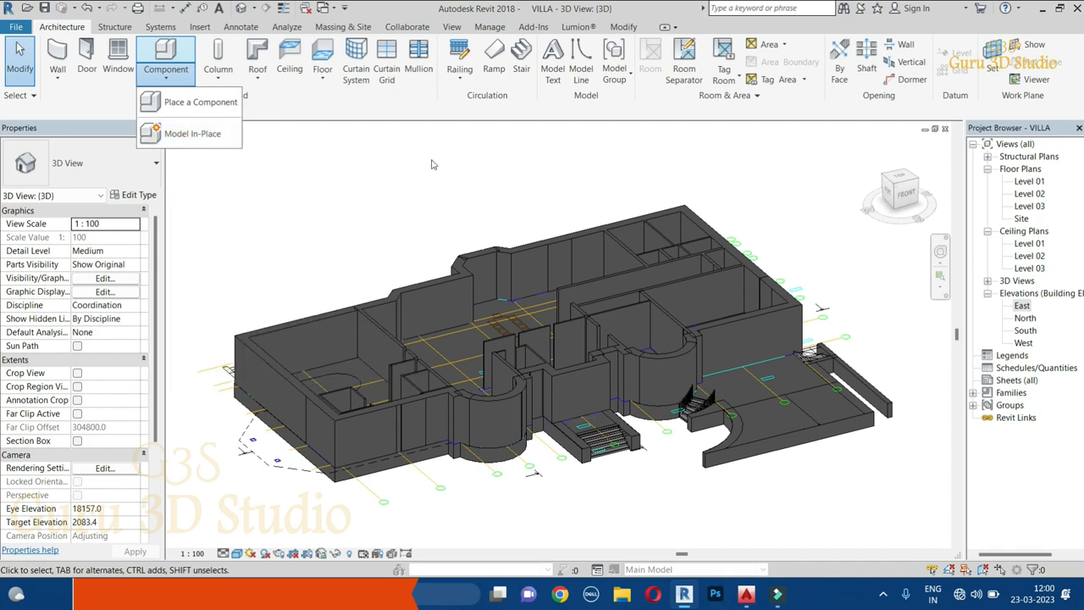
{"action": "left_click", "coordinate": [434, 157]}
Start a new in-place model component in the villa project.
{"action": "left_click", "coordinate": [167, 75]}
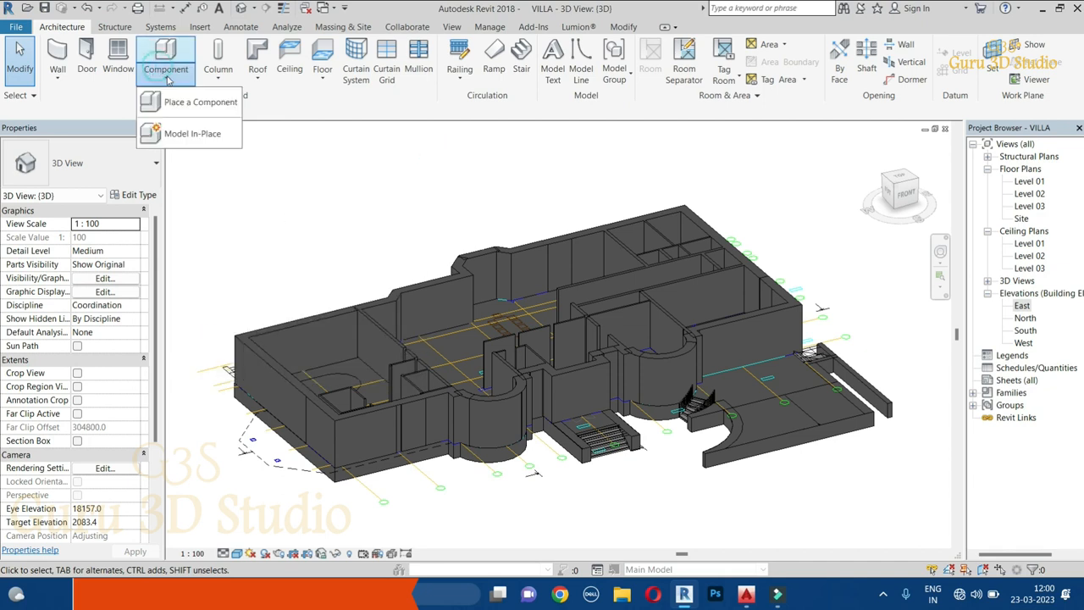
{"action": "left_click", "coordinate": [192, 133]}
{"action": "left_click_drag", "start_coordinate": [480, 129], "coordinate": [485, 98]}
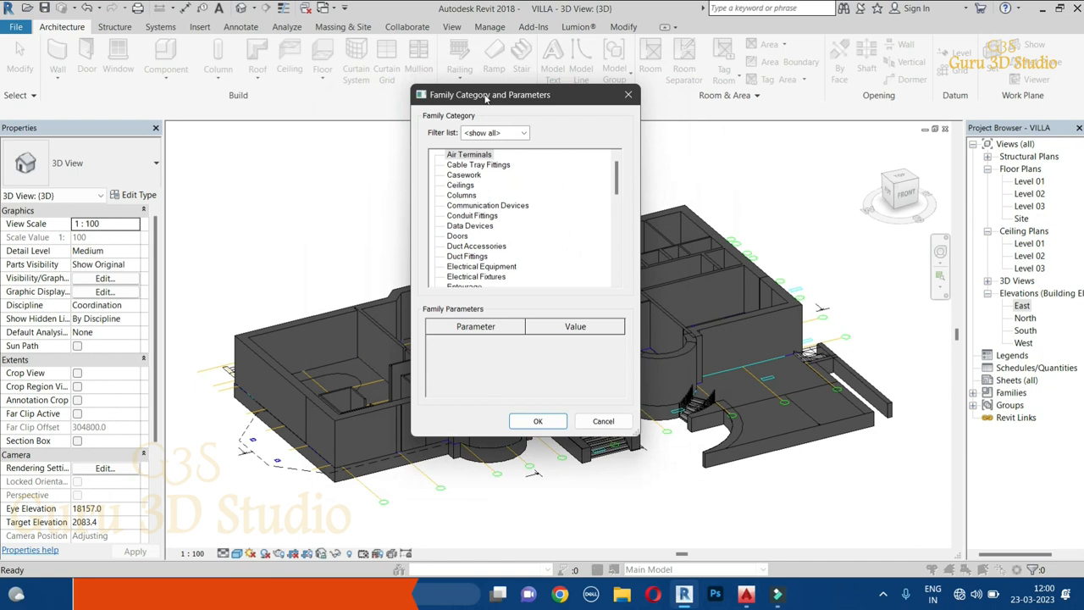
Review the family categories available for the in-place model, including Roofs.
{"action": "mouse_move", "coordinate": [617, 184]}
{"action": "left_mouse_down"}
{"action": "mouse_move", "coordinate": [619, 280]}
{"action": "mouse_move", "coordinate": [619, 163]}
{"action": "left_mouse_up"}
{"action": "scroll", "coordinate": [460, 195], "scroll_direction": "down", "scroll_amount": 2}
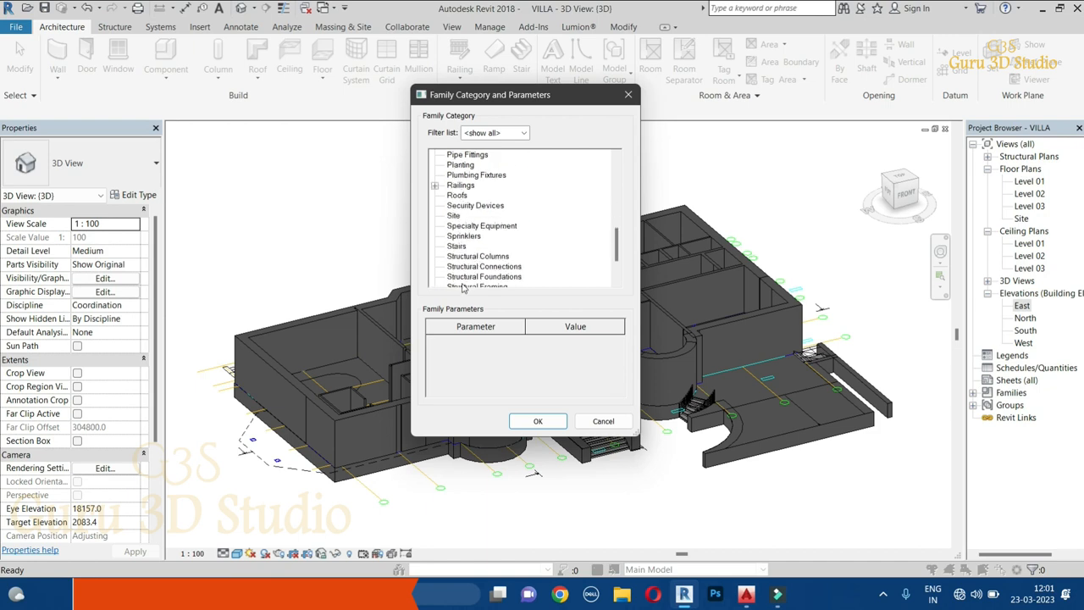
{"action": "scroll", "coordinate": [469, 240], "scroll_direction": "up", "scroll_amount": 2}
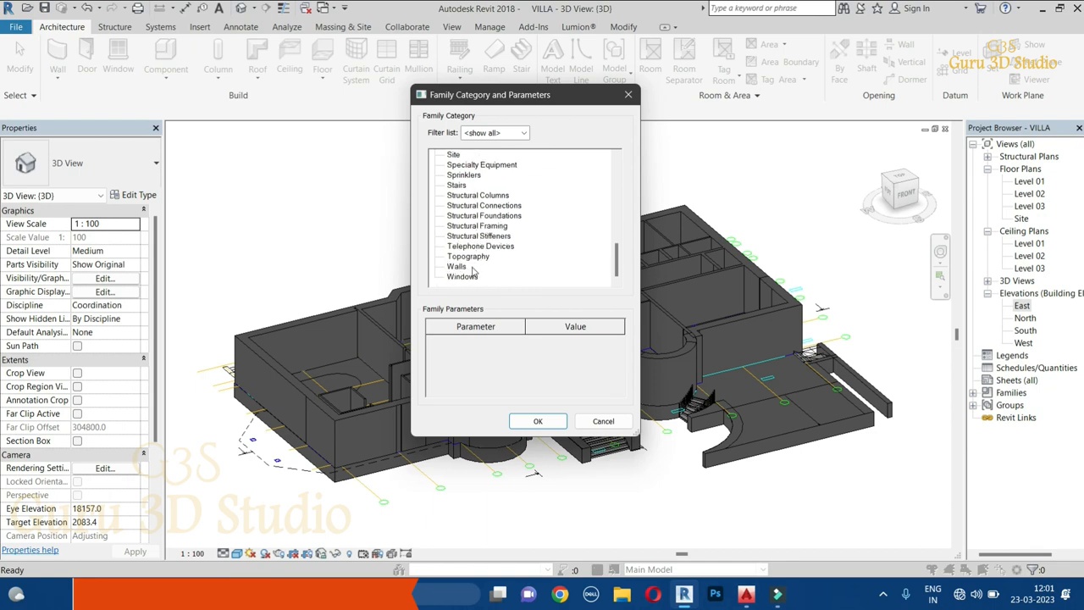
{"action": "scroll", "coordinate": [509, 265], "scroll_direction": "up", "scroll_amount": 7}
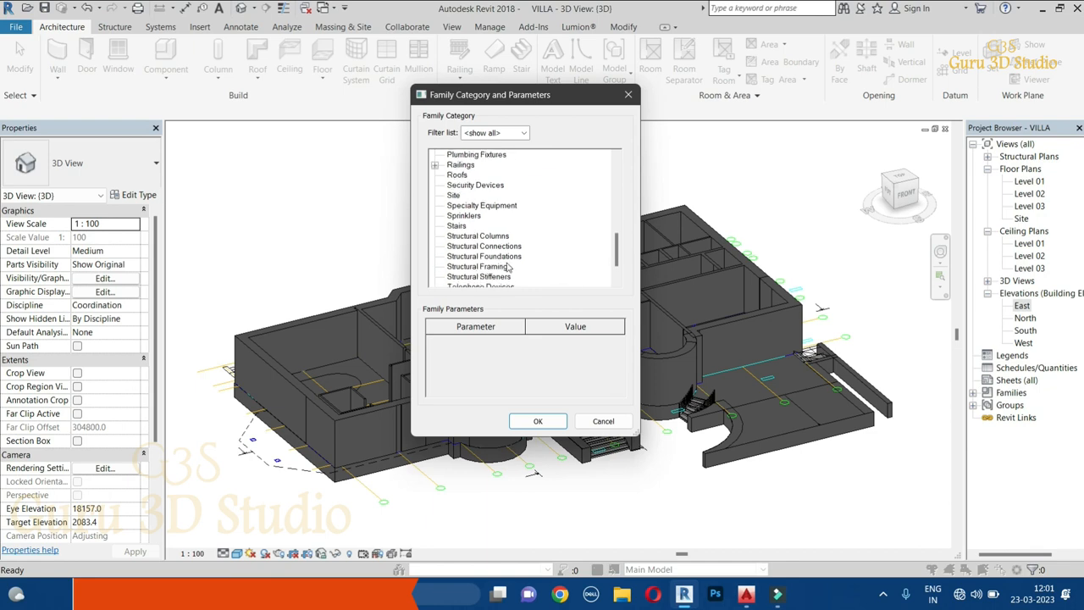
{"action": "scroll", "coordinate": [492, 254], "scroll_direction": "up", "scroll_amount": 4}
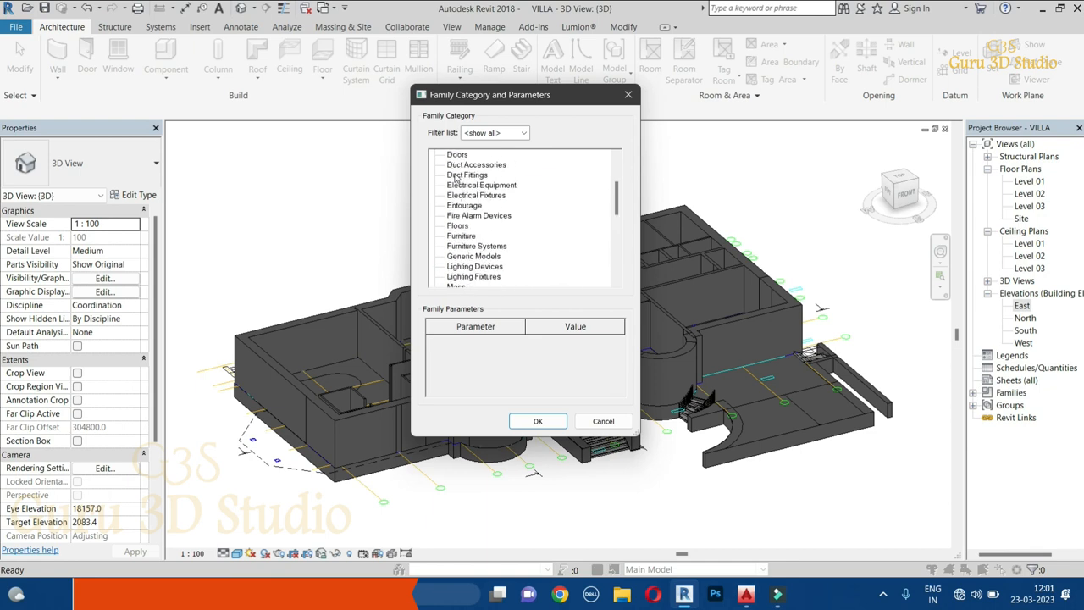
{"action": "scroll", "coordinate": [475, 256], "scroll_direction": "down", "scroll_amount": 6}
{"action": "scroll", "coordinate": [472, 246], "scroll_direction": "down", "scroll_amount": 1}
{"action": "left_click", "coordinate": [458, 225]}
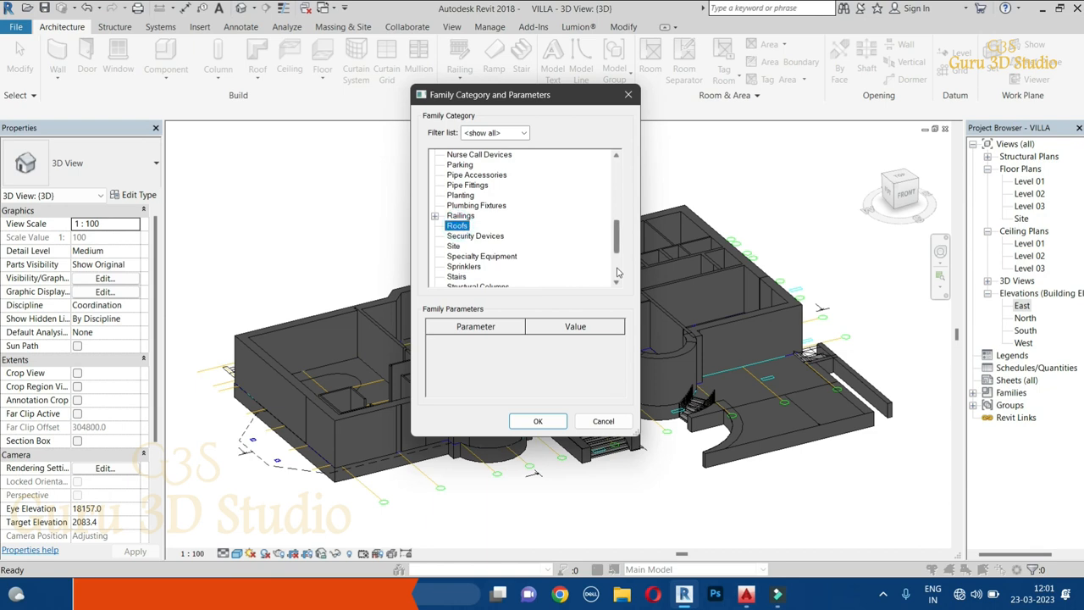
{"action": "left_click_drag", "start_coordinate": [617, 236], "coordinate": [623, 165]}
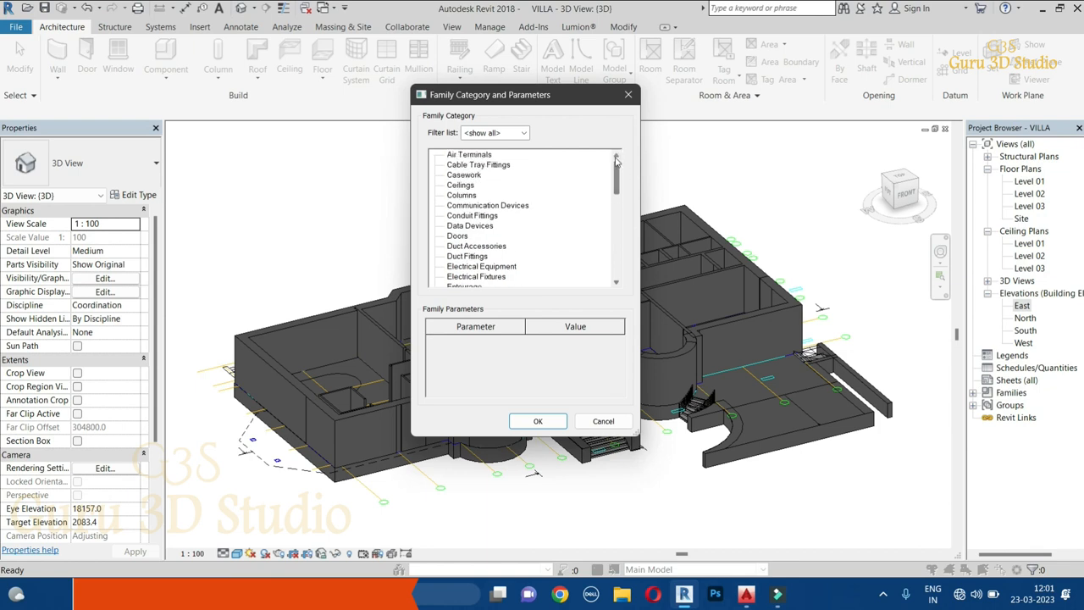
Assign the in-place model to the Generic Models category and accept its default name.
{"action": "scroll", "coordinate": [487, 239], "scroll_direction": "down", "scroll_amount": 3}
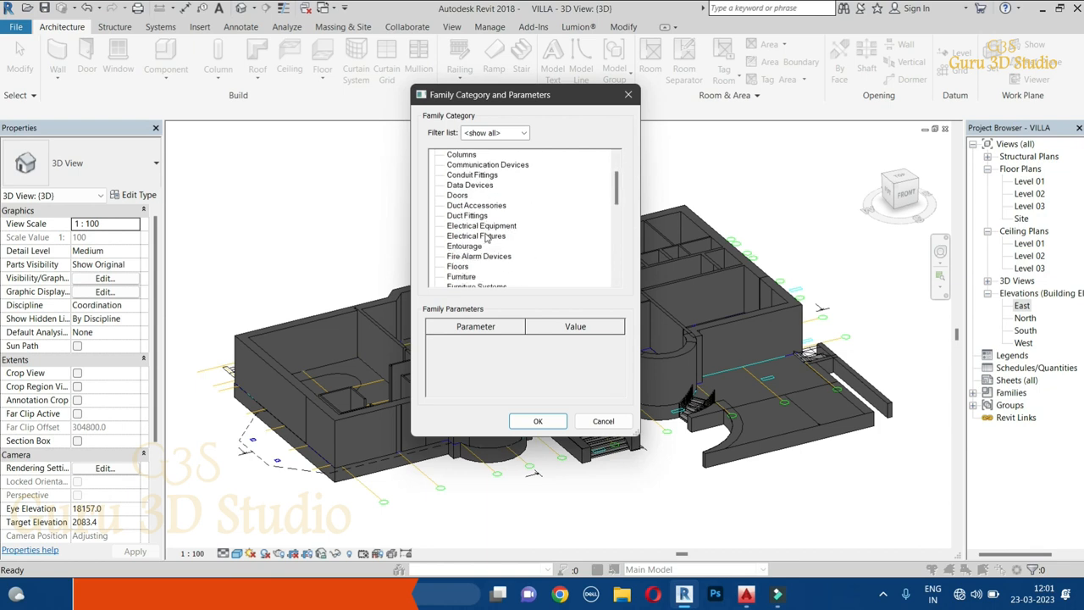
{"action": "left_click", "coordinate": [490, 246]}
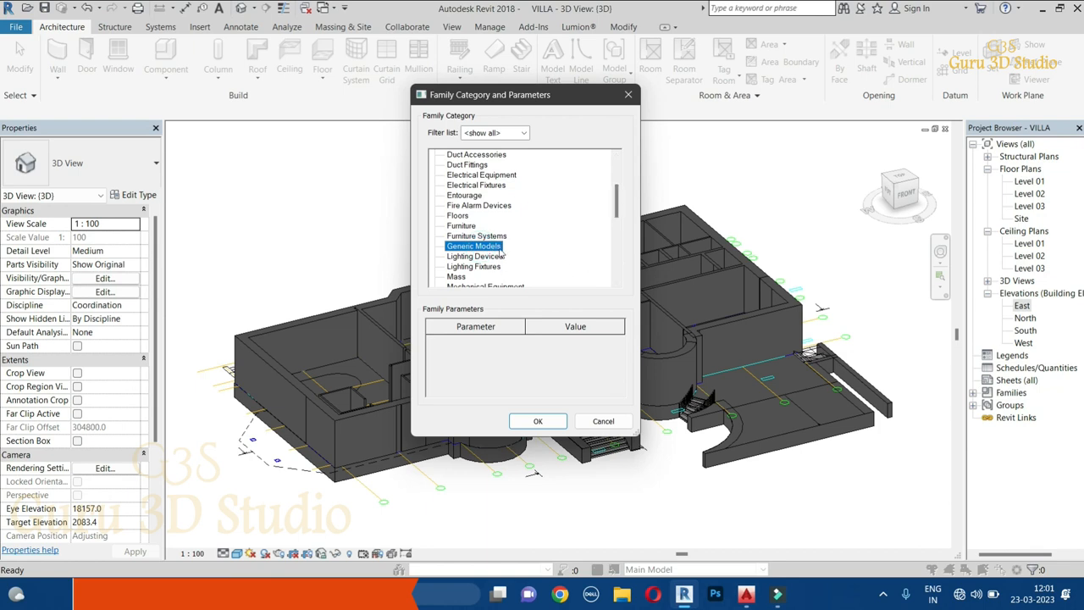
{"action": "left_click", "coordinate": [540, 419]}
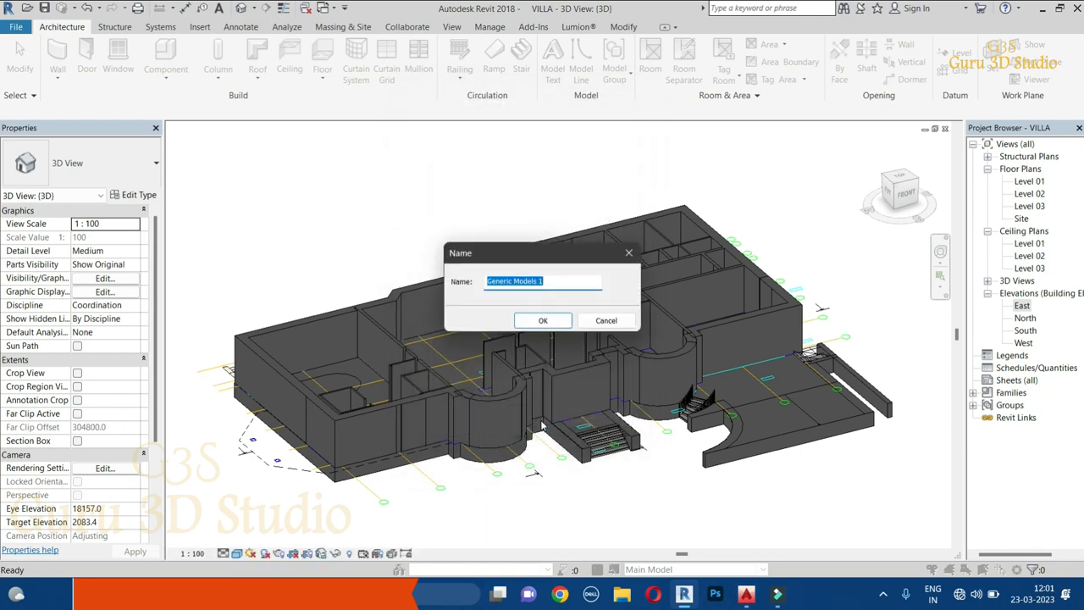
{"action": "left_click", "coordinate": [543, 322]}
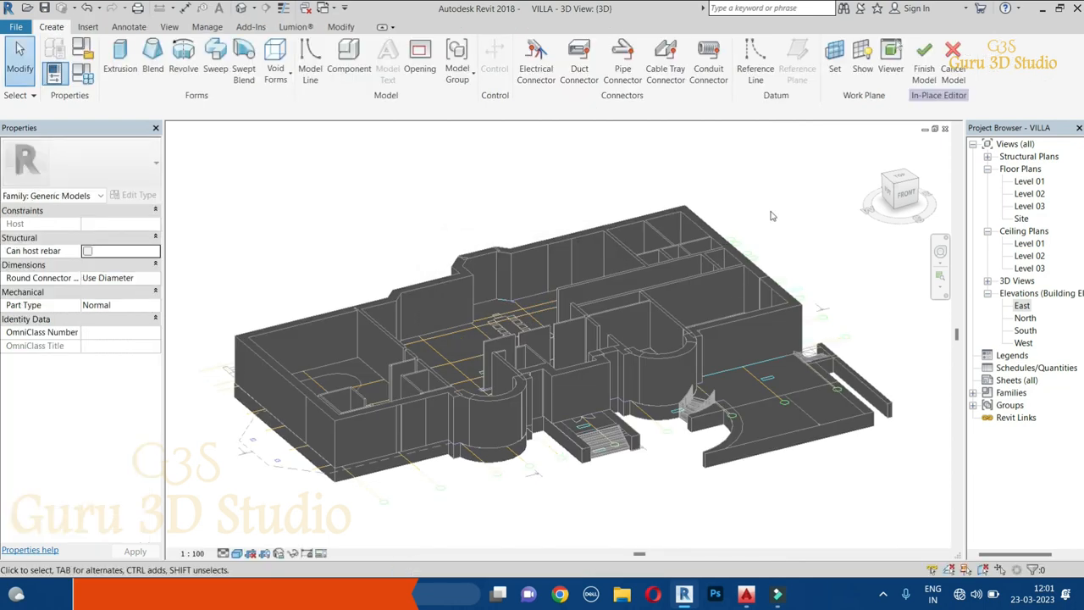
{"action": "middle_click_drag", "start_coordinate": [771, 213], "coordinate": [779, 300], "text": "shift"}
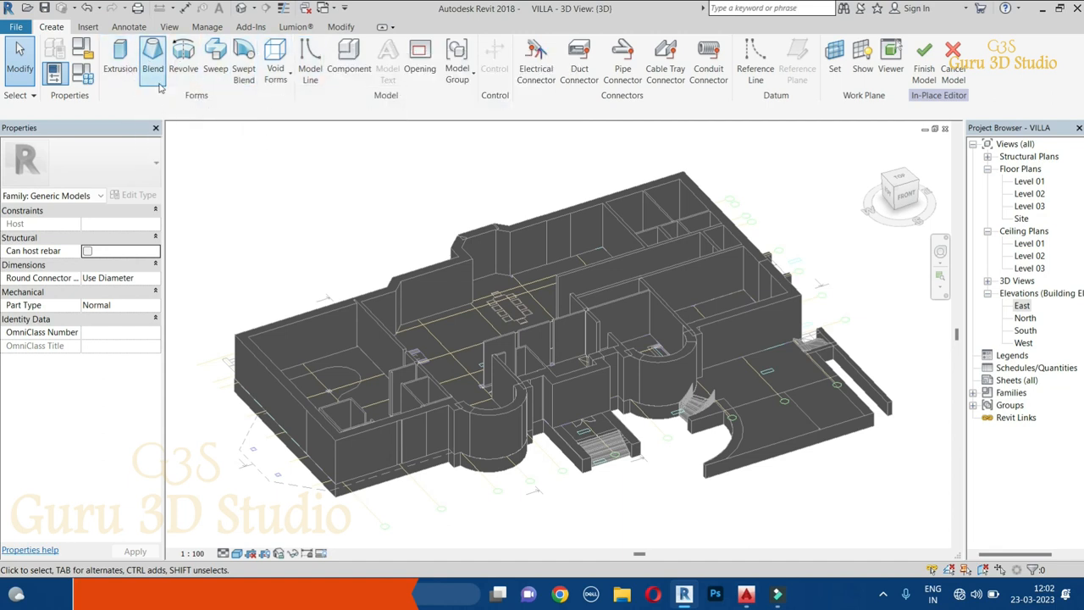
{"action": "middle_click_drag", "start_coordinate": [472, 254], "coordinate": [619, 368], "text": "shift"}
{"action": "scroll", "coordinate": [526, 321], "scroll_direction": "up", "scroll_amount": 3}
{"action": "middle_click_drag", "start_coordinate": [516, 305], "coordinate": [527, 388]}
{"action": "middle_click_drag", "start_coordinate": [527, 388], "coordinate": [375, 213], "text": "shift"}
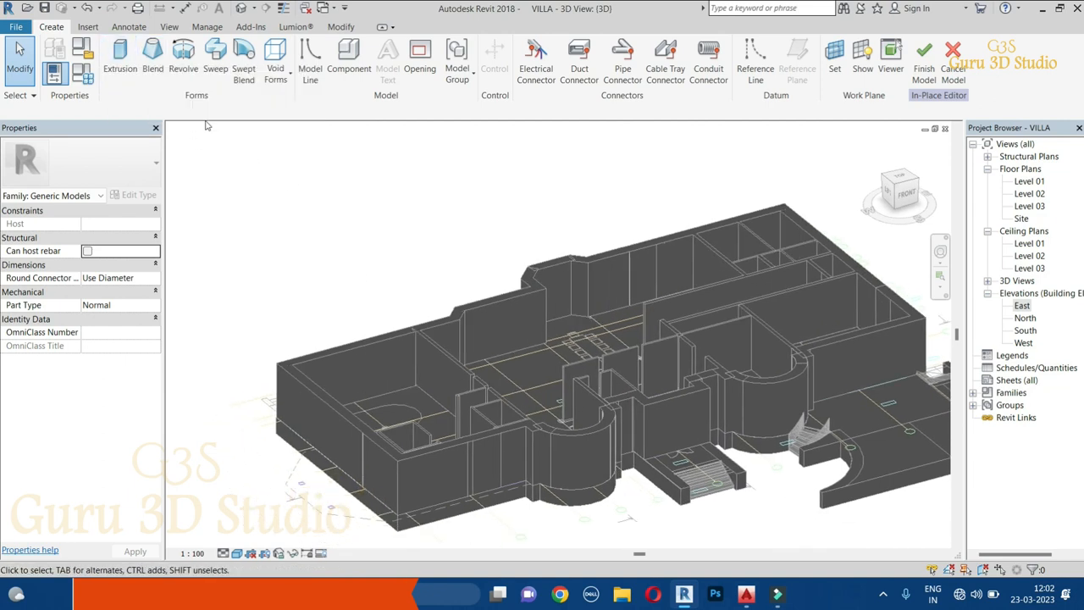
{"action": "middle_click_drag", "start_coordinate": [254, 170], "coordinate": [305, 183], "text": "shift"}
{"action": "middle_click_drag", "start_coordinate": [532, 176], "coordinate": [680, 180], "text": "shift"}
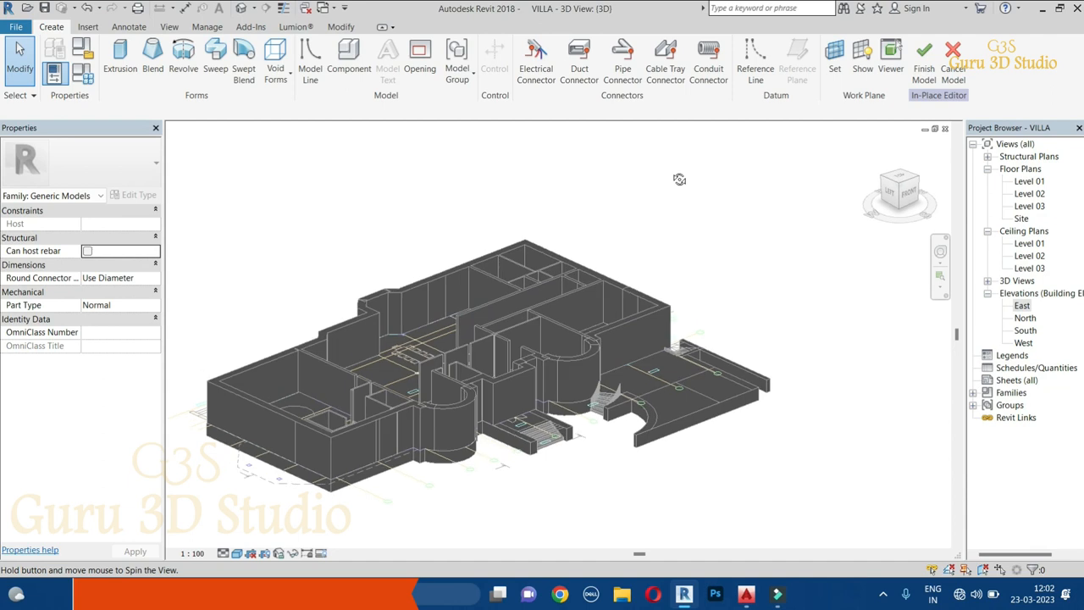
{"action": "middle_click_drag", "start_coordinate": [692, 232], "coordinate": [522, 366], "text": "shift"}
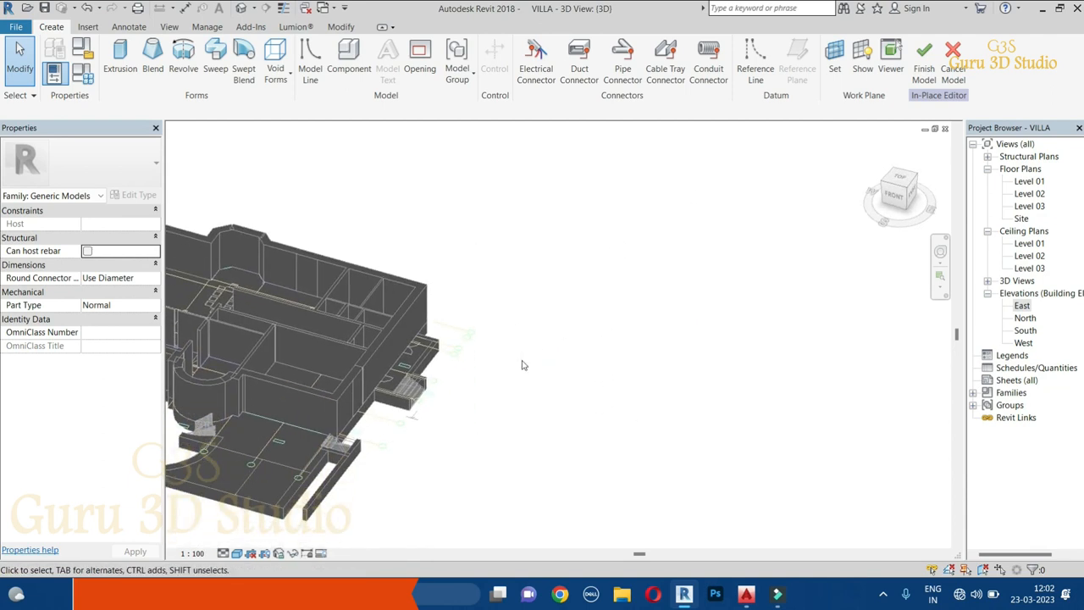
{"action": "scroll", "coordinate": [519, 367], "scroll_direction": "up", "scroll_amount": 5}
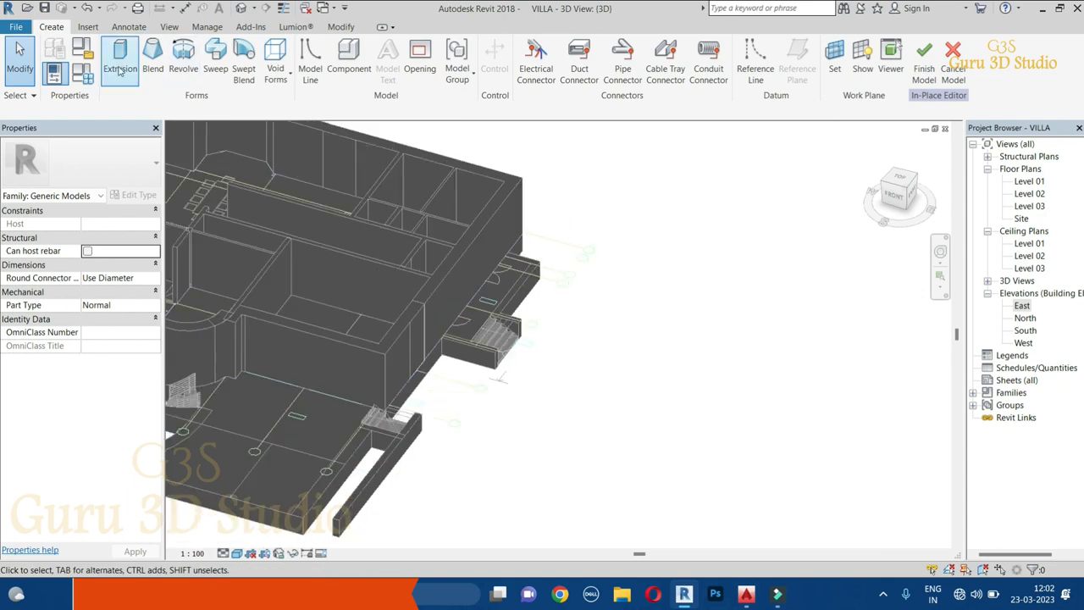
{"action": "middle_click_drag", "start_coordinate": [687, 294], "coordinate": [763, 295]}
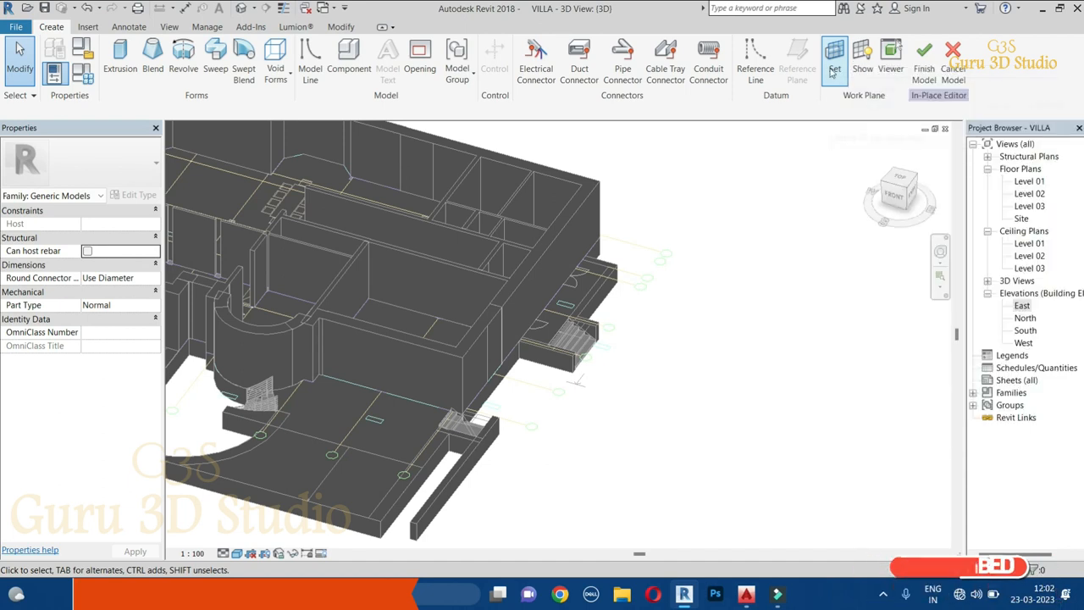
Set the work plane by picking the top face of the 1050 floor at the front terrace corner.
{"action": "left_click", "coordinate": [834, 71]}
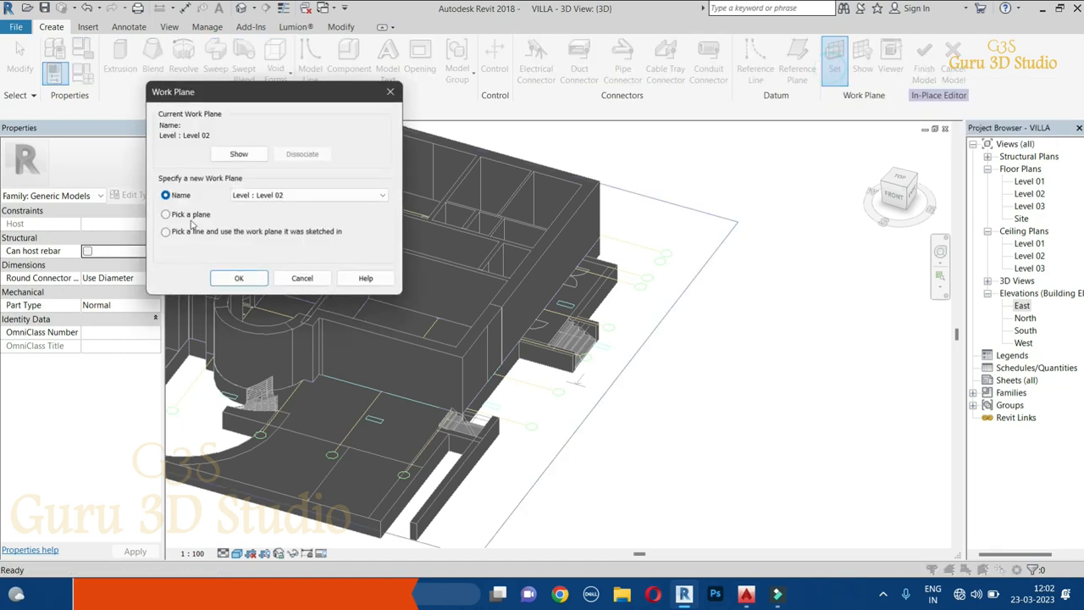
{"action": "left_click", "coordinate": [190, 214]}
{"action": "left_click", "coordinate": [239, 278]}
{"action": "scroll", "coordinate": [679, 331], "scroll_direction": "down", "scroll_amount": 5}
{"action": "middle_click_drag", "start_coordinate": [680, 332], "coordinate": [741, 424], "text": "shift"}
{"action": "middle_click_drag", "start_coordinate": [873, 367], "coordinate": [601, 300]}
{"action": "scroll", "coordinate": [279, 503], "scroll_direction": "up", "scroll_amount": 2}
{"action": "middle_click_drag", "start_coordinate": [290, 525], "coordinate": [396, 399], "text": "shift"}
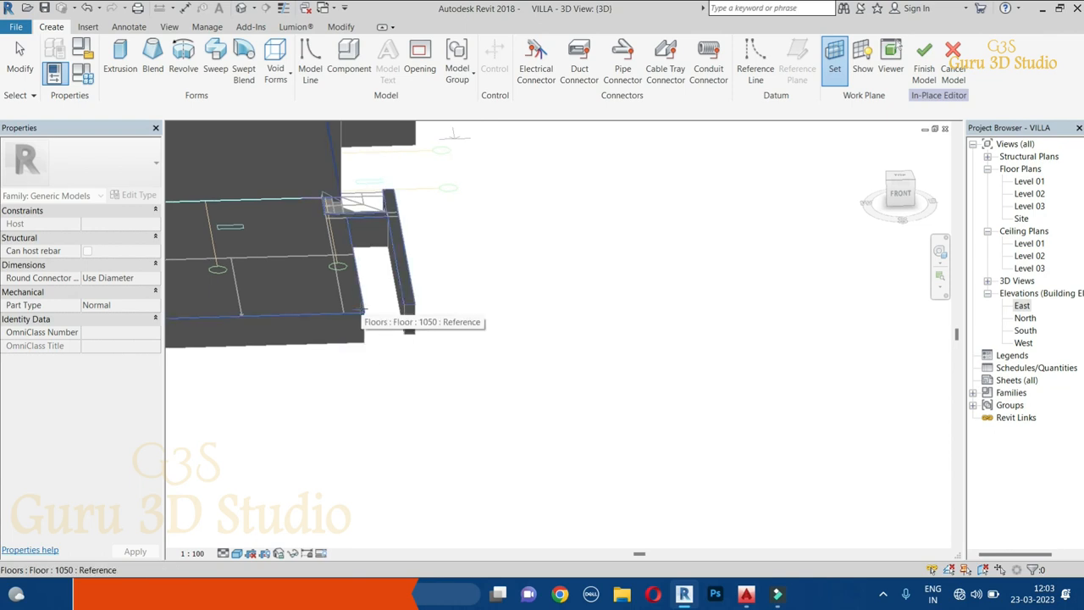
{"action": "left_click", "coordinate": [363, 310]}
Display the new work plane to check its position on the terrace floor, and hide it again.
{"action": "middle_click_drag", "start_coordinate": [591, 366], "coordinate": [559, 448]}
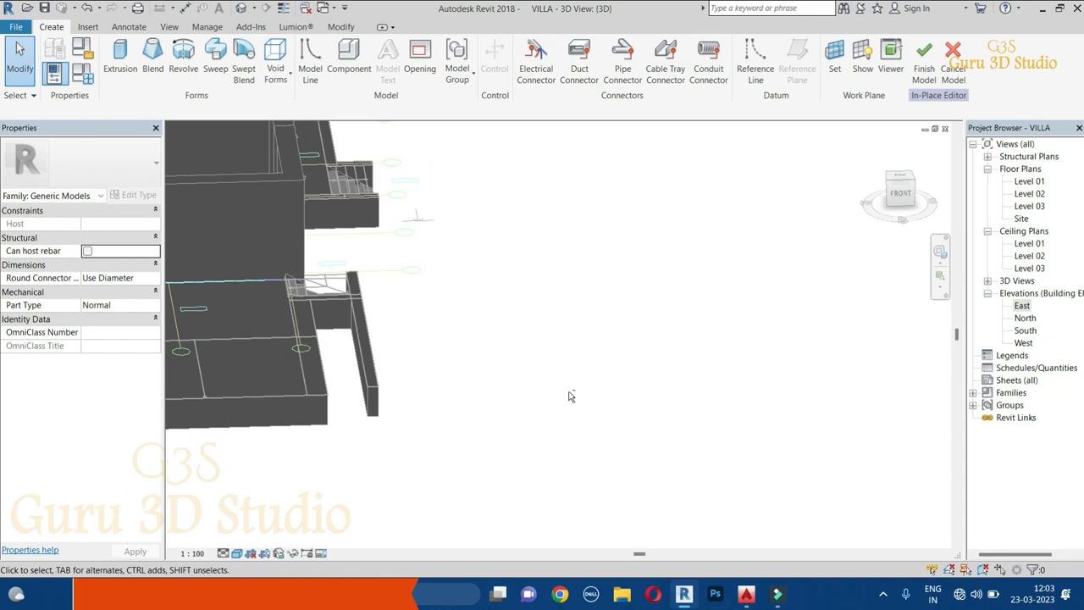
{"action": "middle_click_drag", "start_coordinate": [571, 395], "coordinate": [556, 408], "text": "shift"}
{"action": "left_click", "coordinate": [864, 68]}
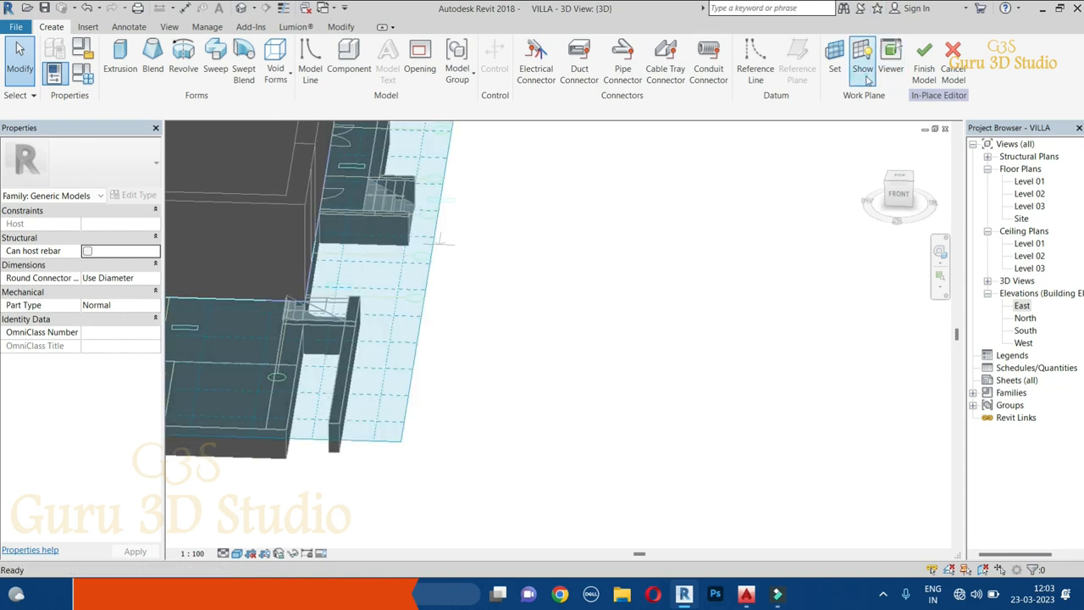
{"action": "left_click", "coordinate": [866, 77]}
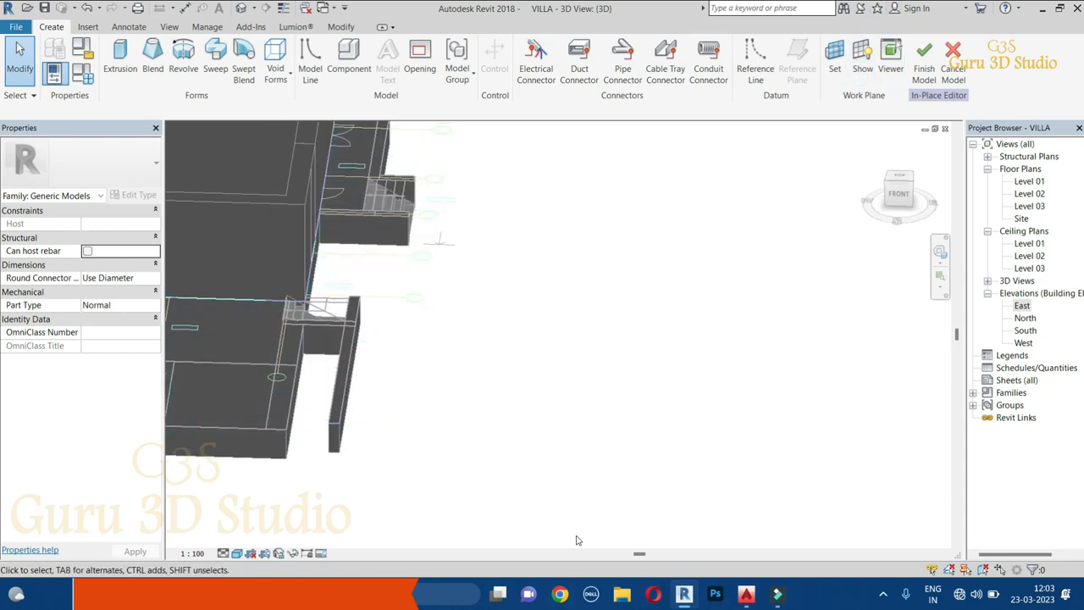
{"action": "middle_click_drag", "start_coordinate": [373, 398], "coordinate": [410, 415], "text": "shift"}
Start a solid extrusion on the picked floor plane and check the sketch work plane's display.
{"action": "left_click", "coordinate": [120, 64]}
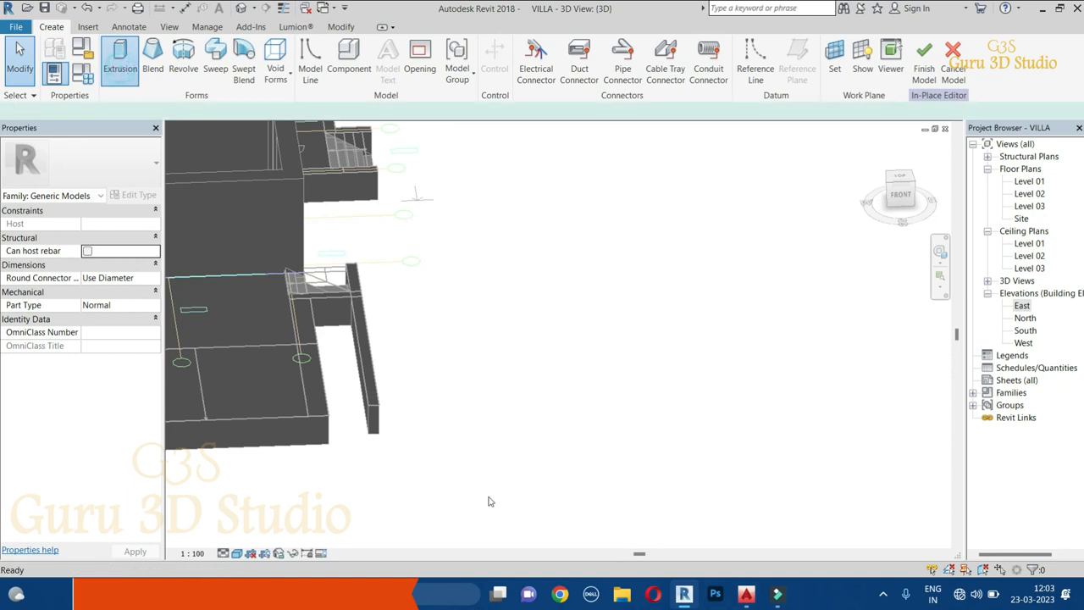
{"action": "middle_click_drag", "start_coordinate": [304, 454], "coordinate": [313, 466]}
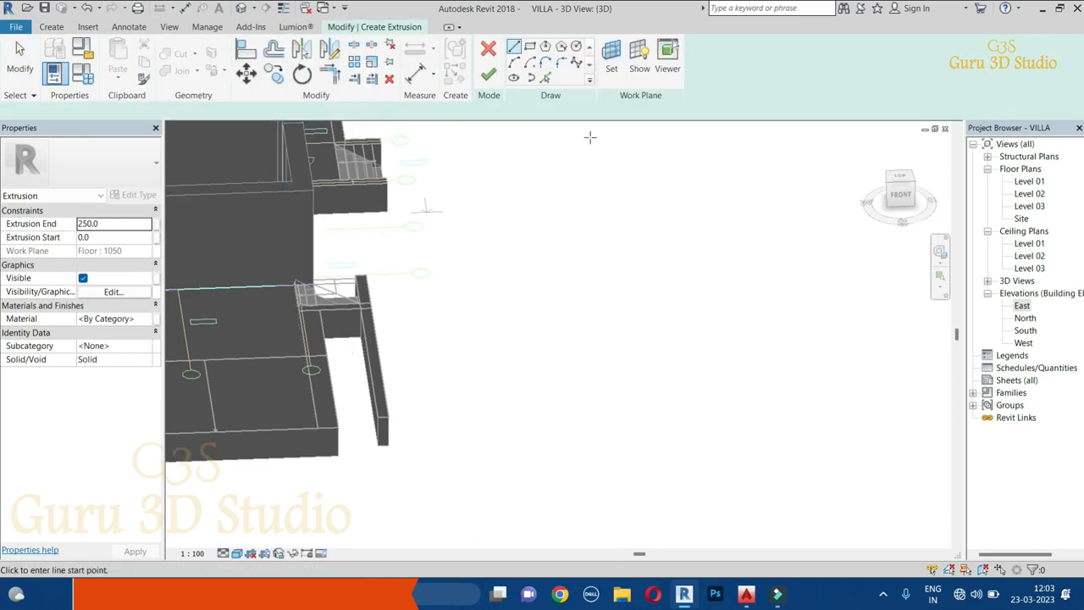
{"action": "left_click", "coordinate": [640, 69]}
{"action": "left_click", "coordinate": [640, 72]}
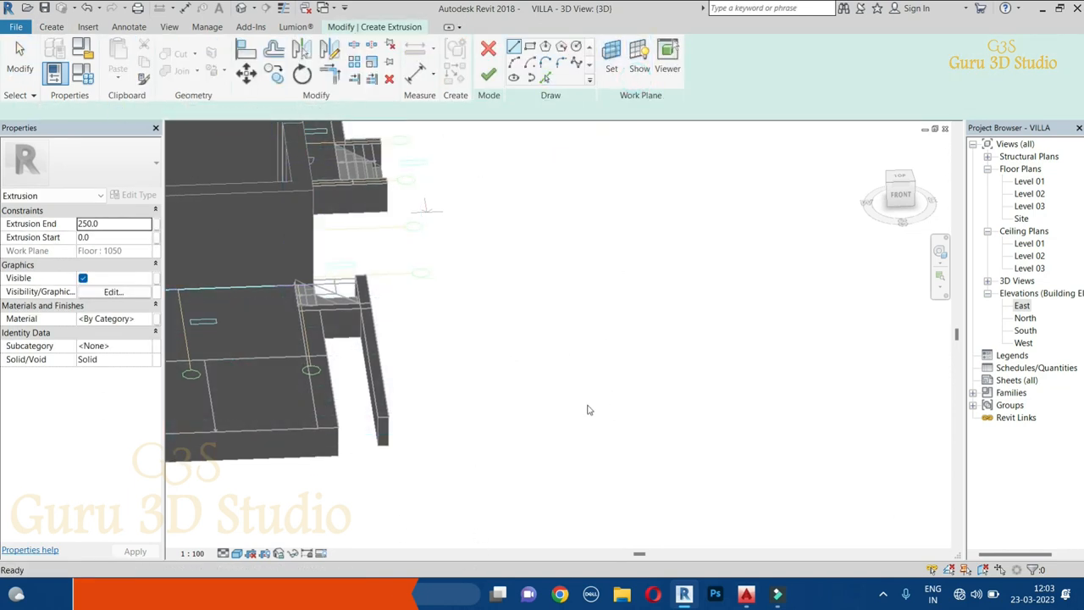
{"action": "middle_click_drag", "start_coordinate": [565, 313], "coordinate": [571, 370]}
{"action": "middle_click_drag", "start_coordinate": [652, 362], "coordinate": [632, 334], "text": "shift"}
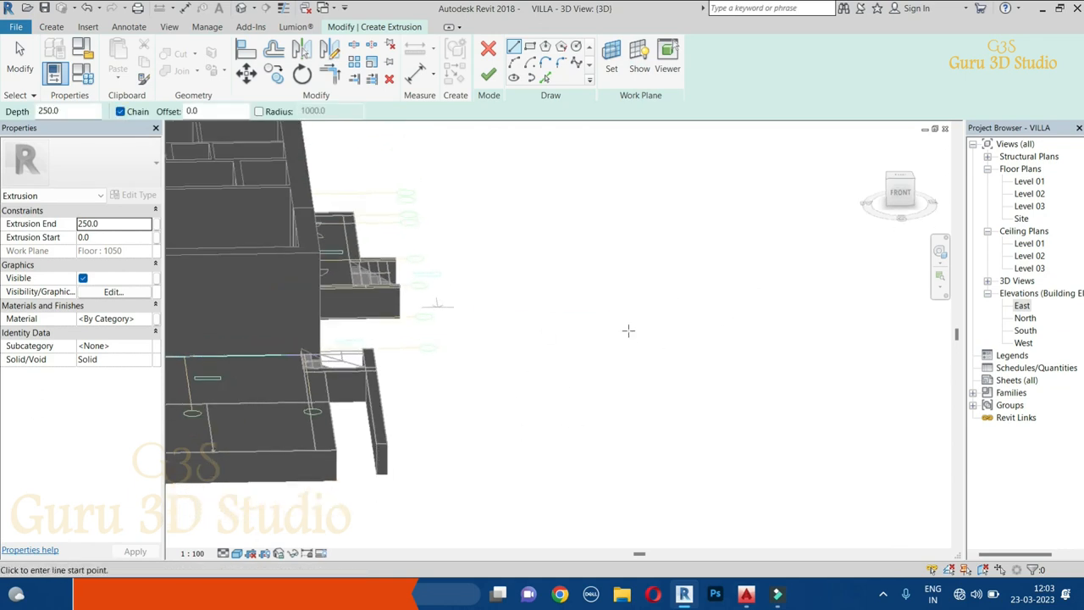
{"action": "left_click", "coordinate": [904, 179]}
{"action": "scroll", "coordinate": [679, 351], "scroll_direction": "down", "scroll_amount": 5}
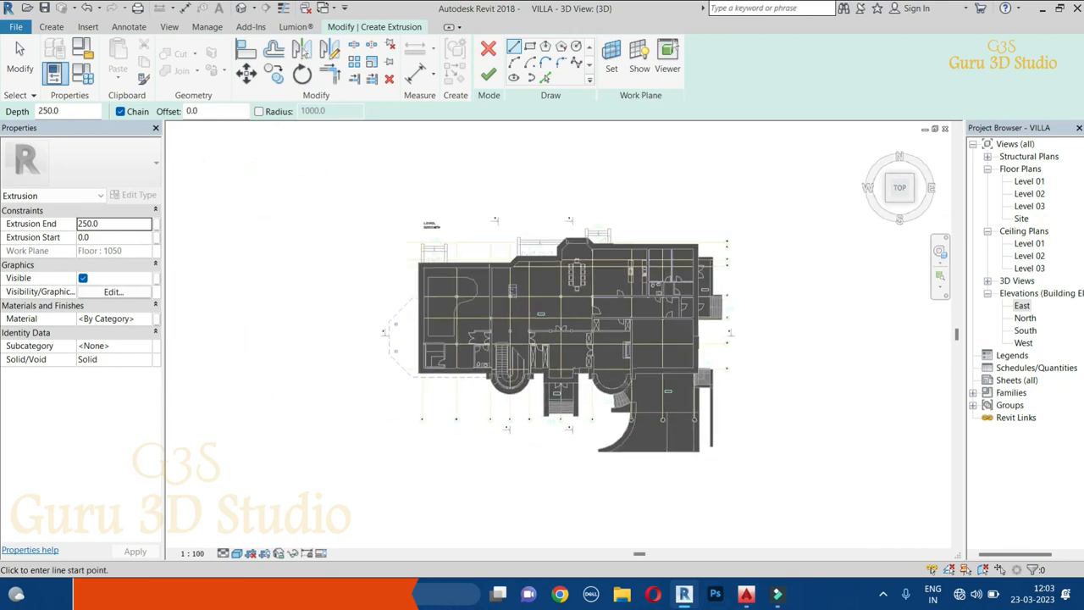
{"action": "scroll", "coordinate": [748, 387], "scroll_direction": "up", "scroll_amount": 3}
{"action": "middle_click_drag", "start_coordinate": [676, 394], "coordinate": [651, 347]}
{"action": "scroll", "coordinate": [627, 350], "scroll_direction": "up", "scroll_amount": 1}
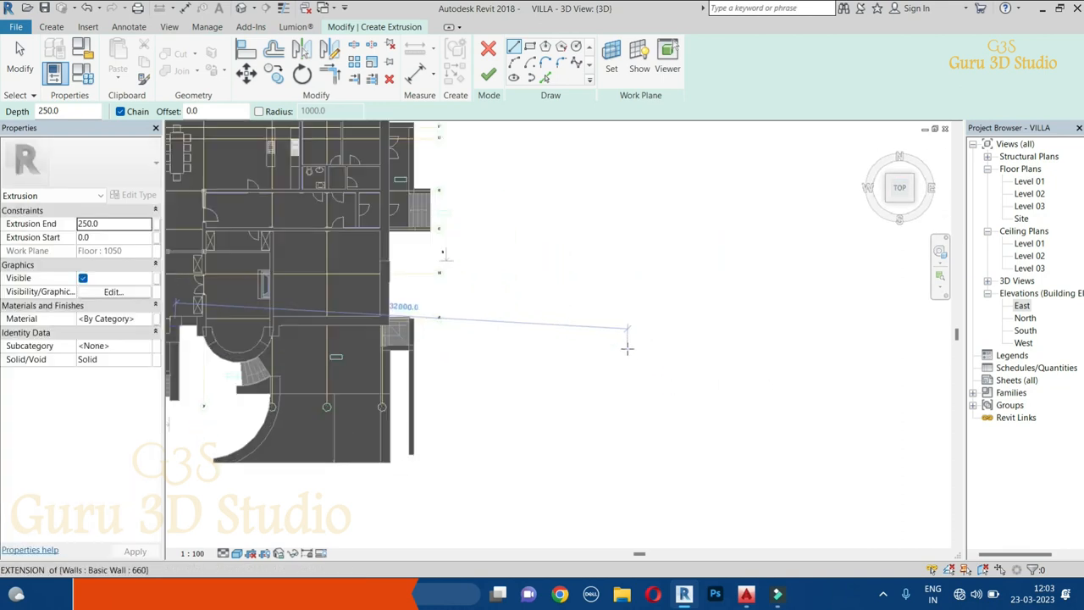
{"action": "left_click", "coordinate": [530, 47]}
{"action": "scroll", "coordinate": [588, 313], "scroll_direction": "up", "scroll_amount": 1}
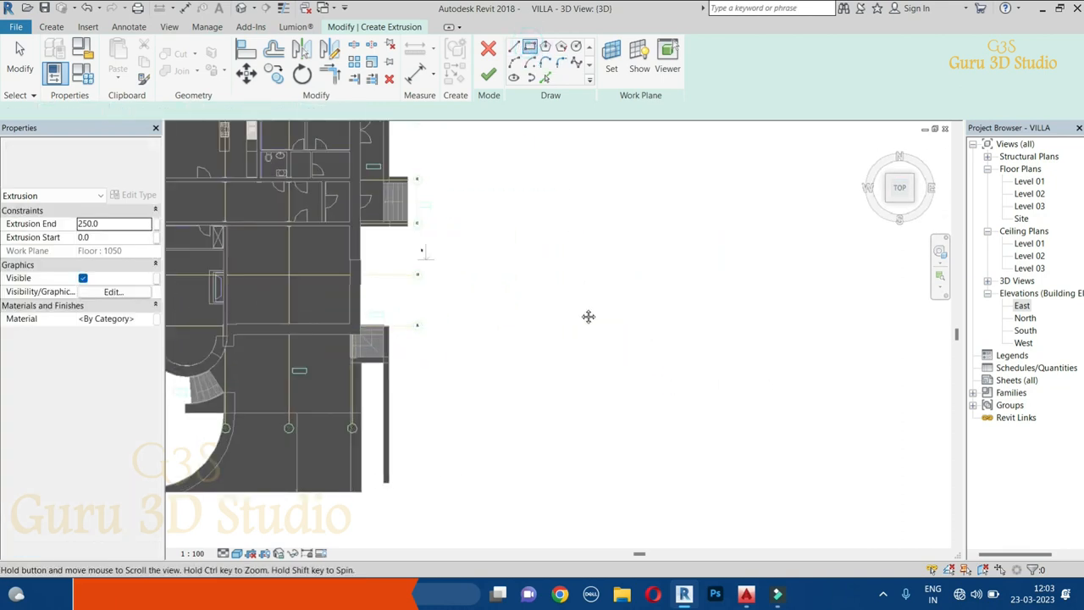
{"action": "scroll", "coordinate": [499, 273], "scroll_direction": "up", "scroll_amount": 1}
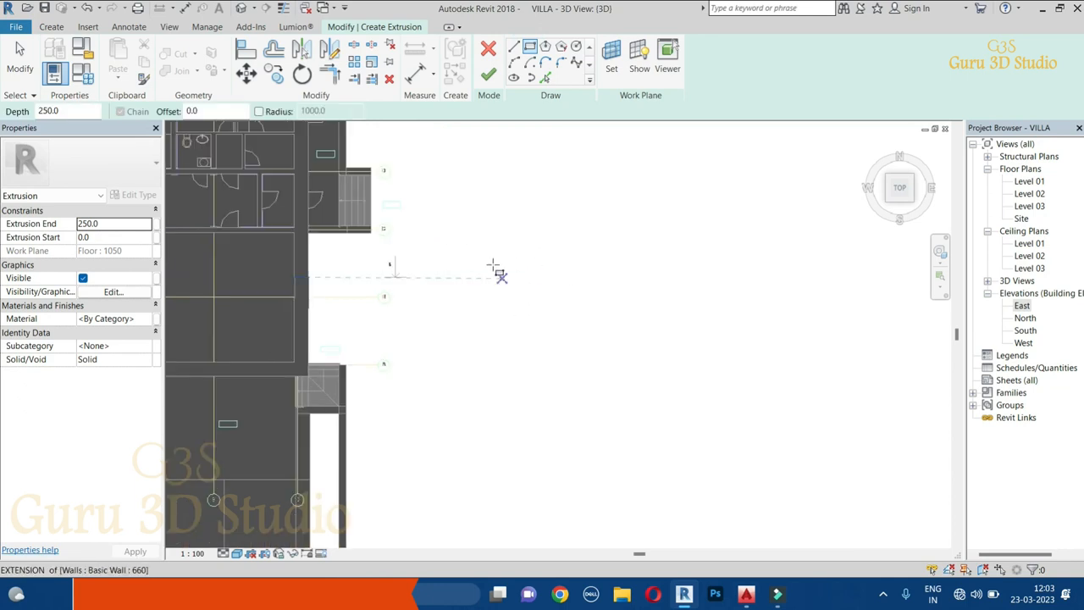
{"action": "scroll", "coordinate": [492, 269], "scroll_direction": "up", "scroll_amount": 1}
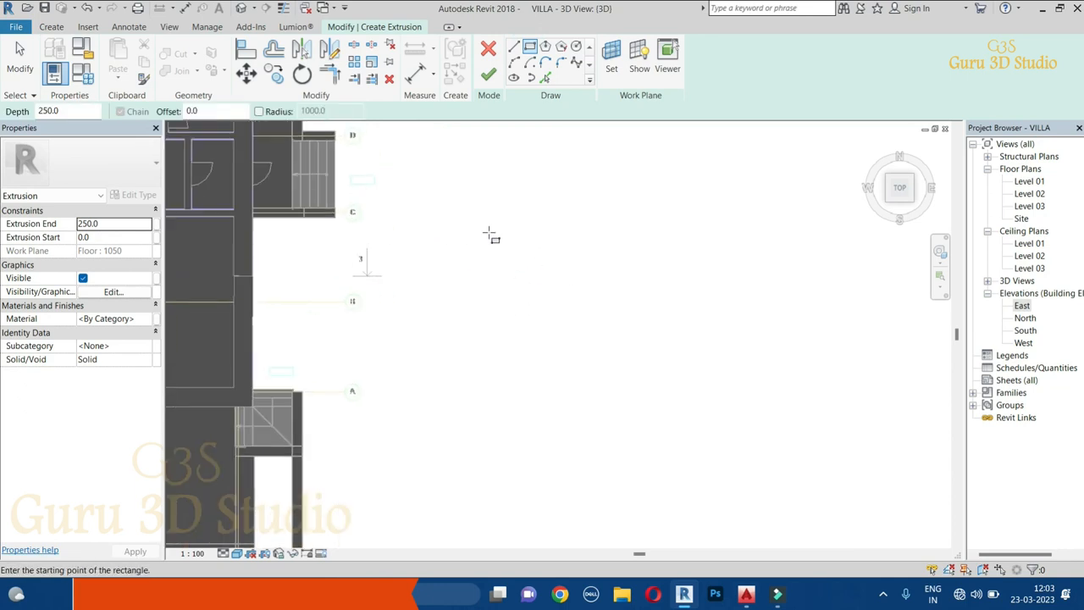
{"action": "left_click", "coordinate": [477, 234]}
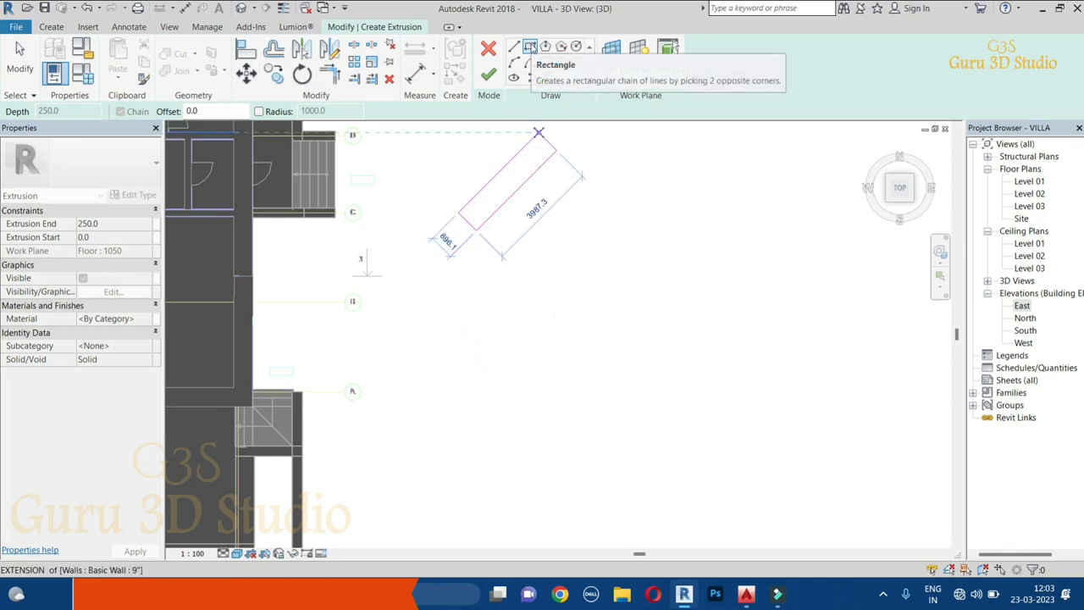
{"action": "left_click", "coordinate": [529, 46]}
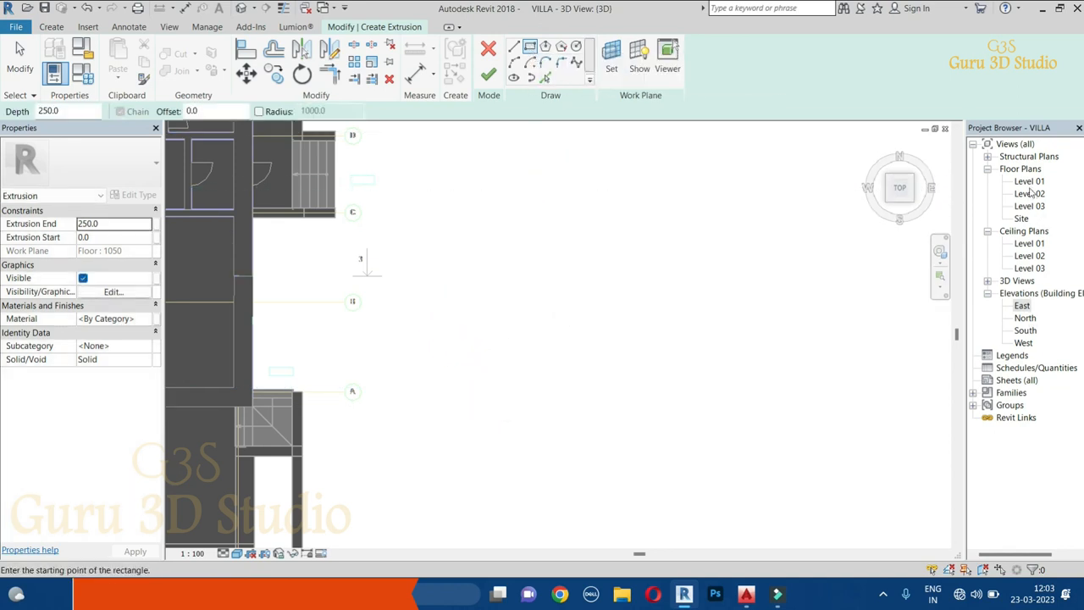
Compare the Level 01, Level 02 and Level 03 floor plans as possible views for sketching the extrusion profile.
{"action": "double_click", "coordinate": [1029, 181]}
{"action": "scroll", "coordinate": [564, 319], "scroll_direction": "down", "scroll_amount": 3}
{"action": "middle_click_drag", "start_coordinate": [803, 375], "coordinate": [603, 347]}
{"action": "middle_click_drag", "start_coordinate": [738, 308], "coordinate": [605, 254]}
{"action": "scroll", "coordinate": [687, 314], "scroll_direction": "up", "scroll_amount": 3}
{"action": "middle_click_drag", "start_coordinate": [719, 330], "coordinate": [701, 350]}
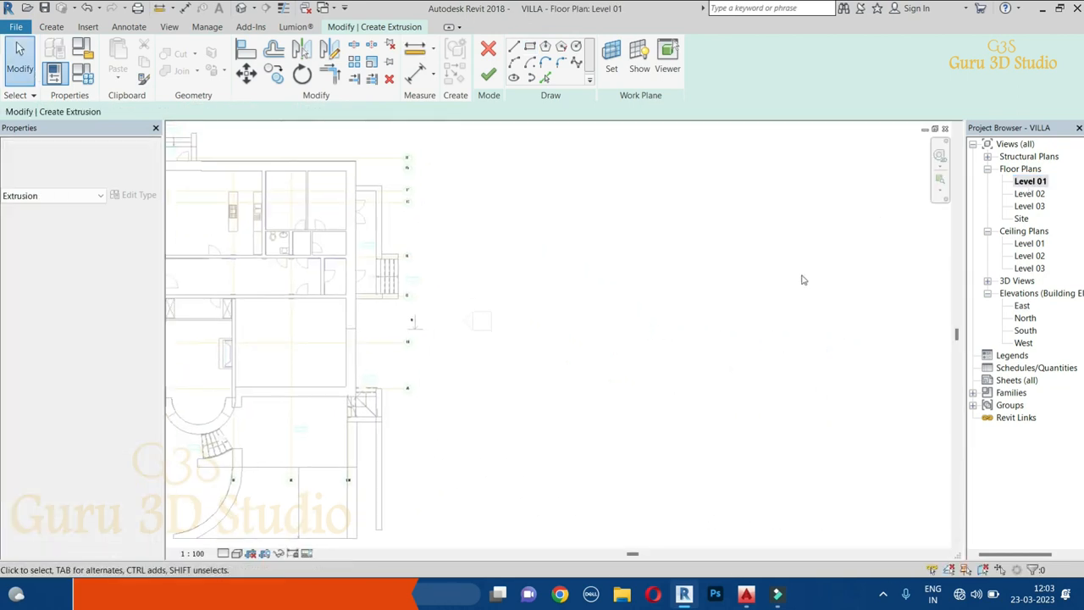
{"action": "double_click", "coordinate": [1030, 193]}
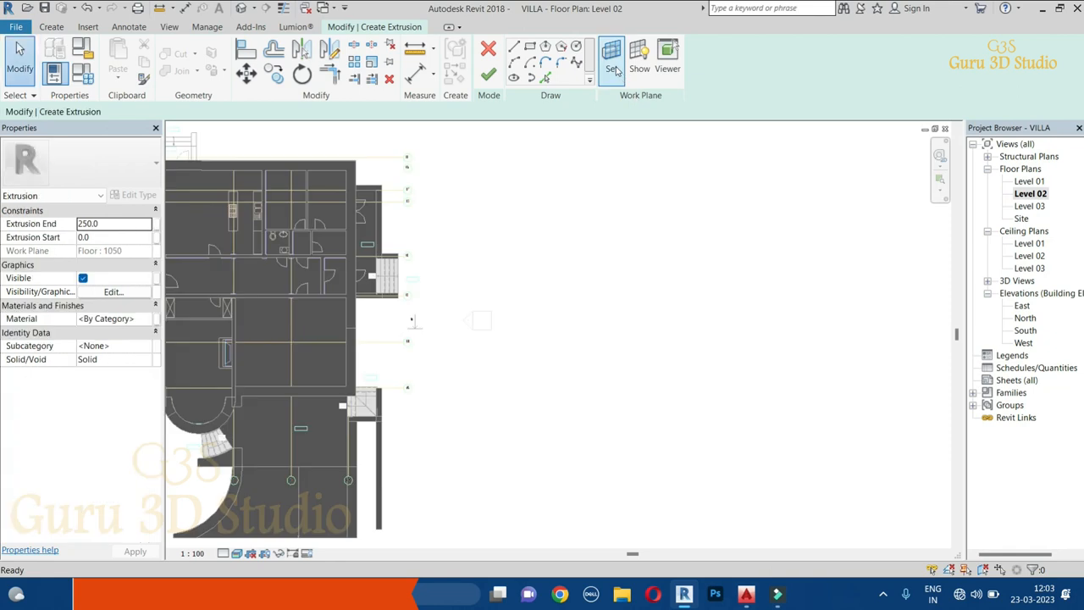
{"action": "middle_click_drag", "start_coordinate": [339, 507], "coordinate": [402, 342]}
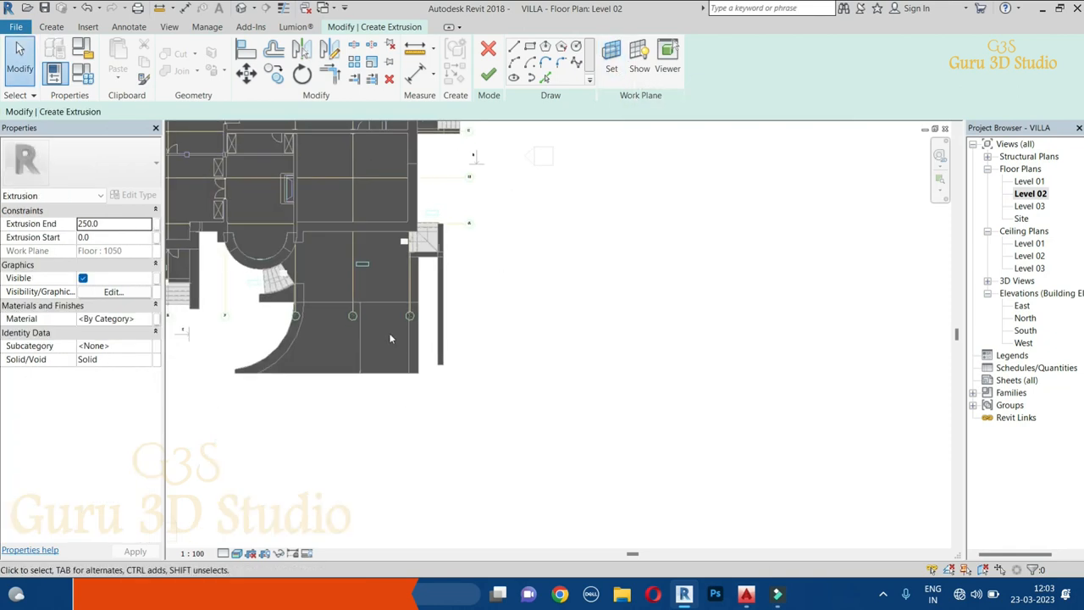
{"action": "double_click", "coordinate": [1039, 207]}
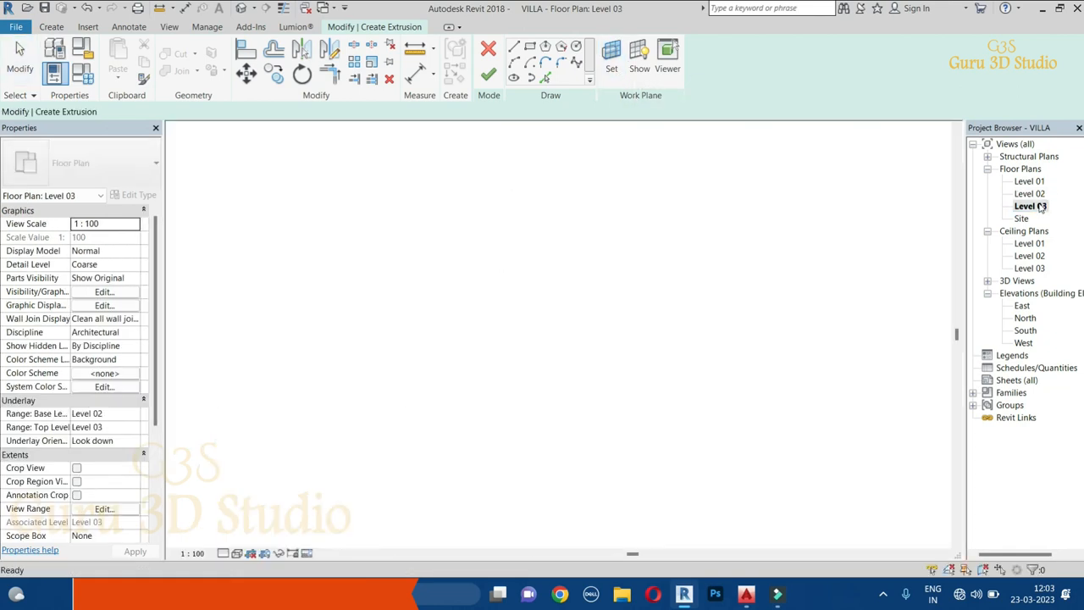
{"action": "double_click", "coordinate": [1025, 183]}
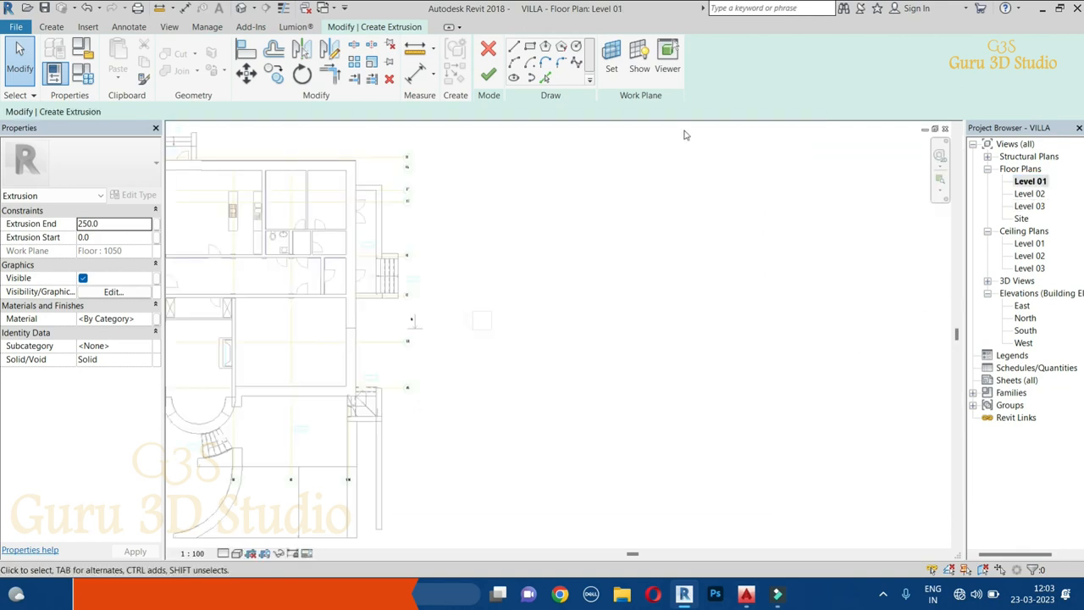
{"action": "left_click", "coordinate": [641, 69]}
{"action": "left_click", "coordinate": [641, 70]}
{"action": "middle_click_drag", "start_coordinate": [517, 209], "coordinate": [602, 112]}
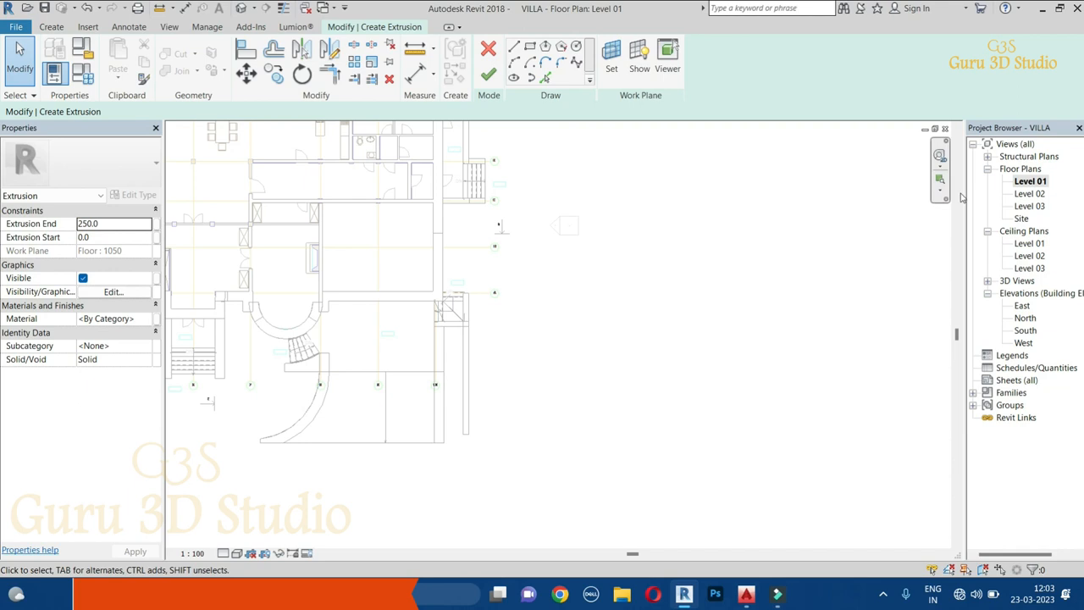
In the Level 02 floor plan, sketch a rectangle about 10600 by 8700 mm beside the villa.
{"action": "double_click", "coordinate": [1030, 194]}
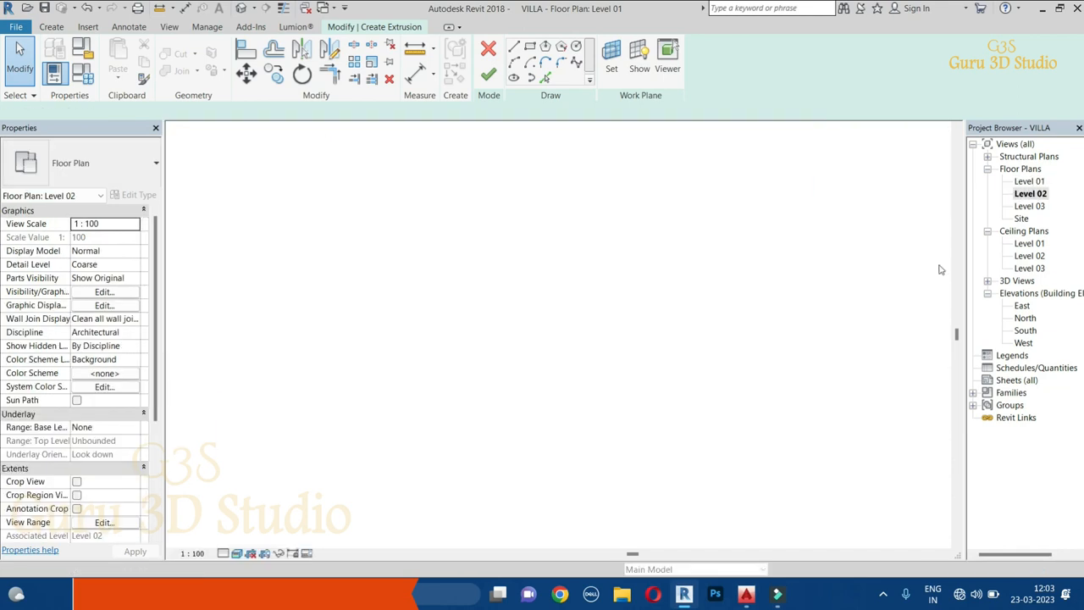
{"action": "left_click", "coordinate": [529, 46]}
{"action": "middle_click_drag", "start_coordinate": [605, 203], "coordinate": [618, 318]}
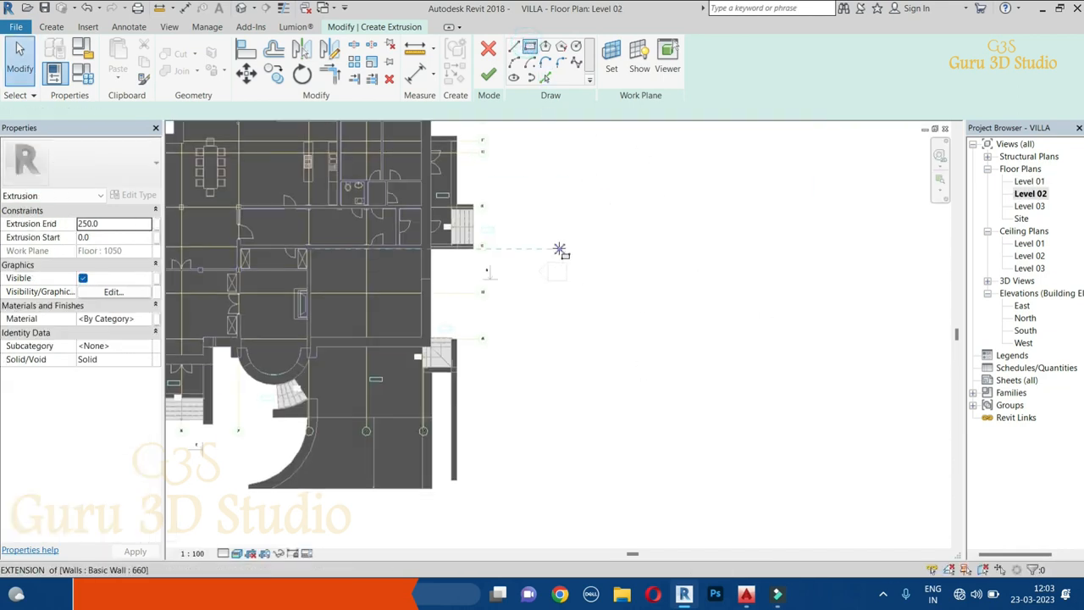
{"action": "left_click", "coordinate": [560, 256]}
{"action": "left_click", "coordinate": [716, 383]}
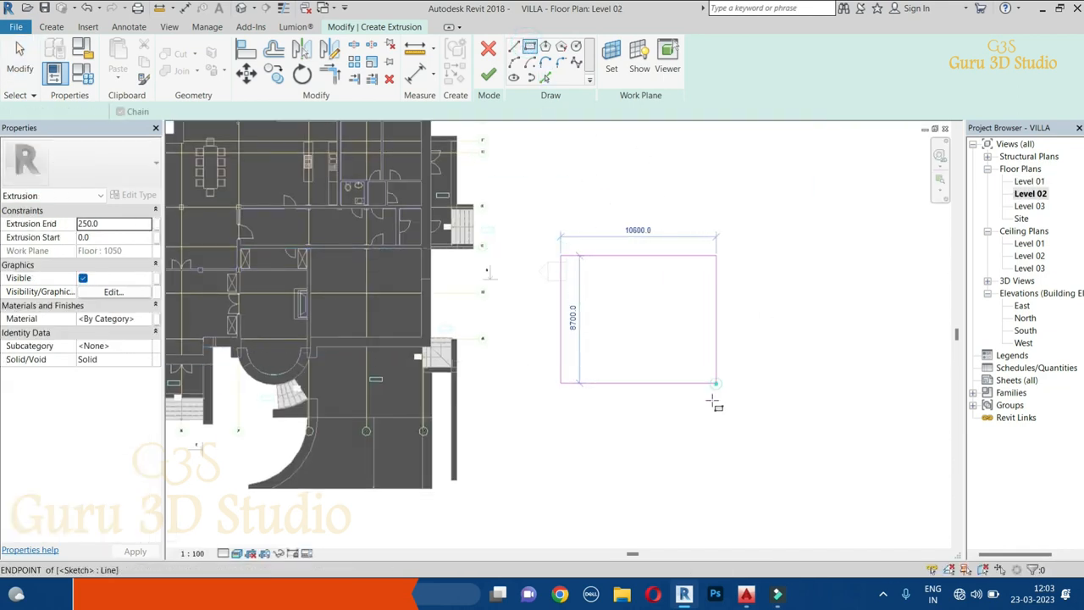
Sketch an inner rectangle about 6010 by 4830 mm inside the first one and finish the extrusion with a depth of 250.
{"action": "left_click", "coordinate": [605, 294]}
{"action": "left_click", "coordinate": [694, 364]}
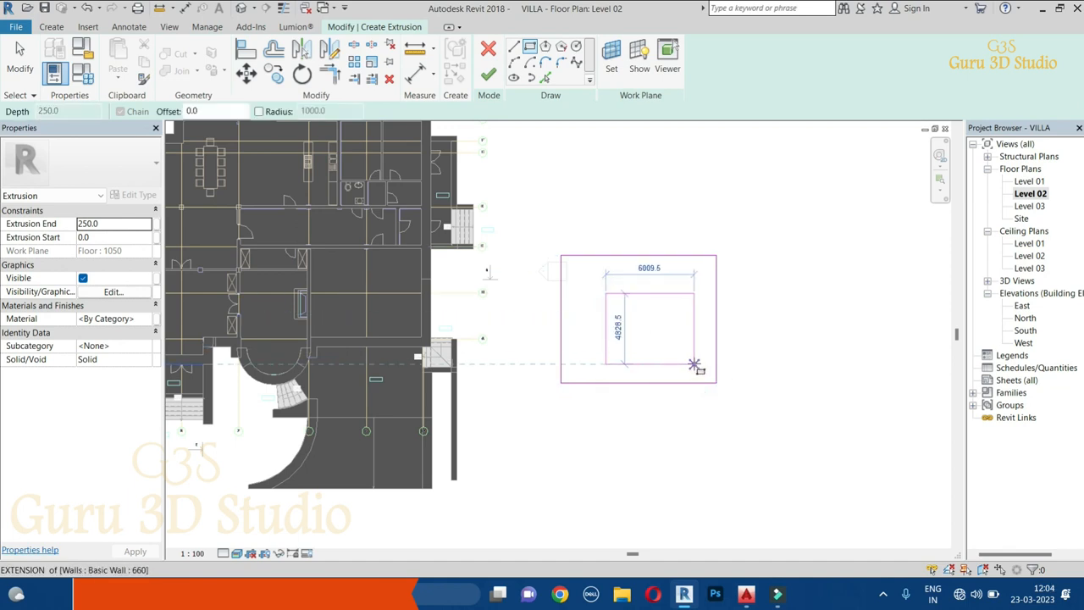
{"action": "scroll", "coordinate": [748, 381], "scroll_direction": "up", "scroll_amount": 2}
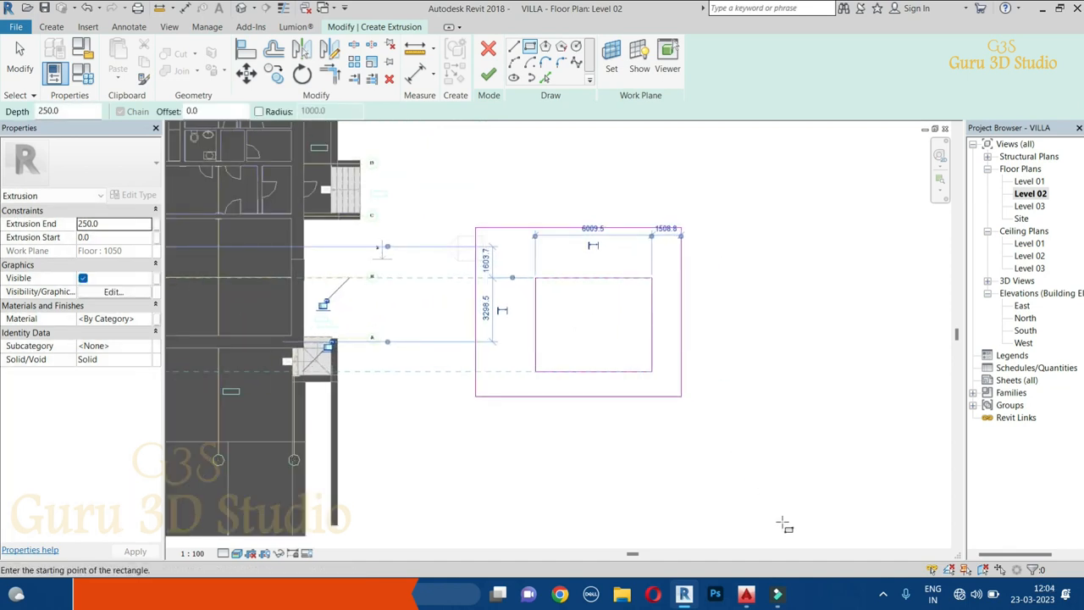
{"action": "middle_click_drag", "start_coordinate": [690, 461], "coordinate": [698, 399]}
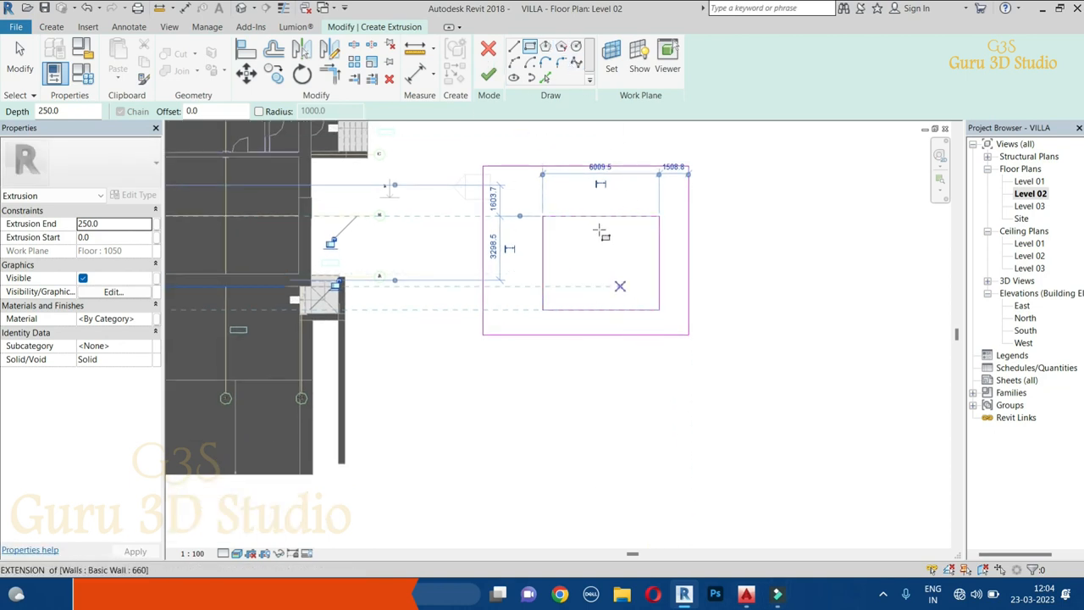
{"action": "left_click", "coordinate": [488, 74]}
{"action": "middle_click_drag", "start_coordinate": [735, 505], "coordinate": [723, 426]}
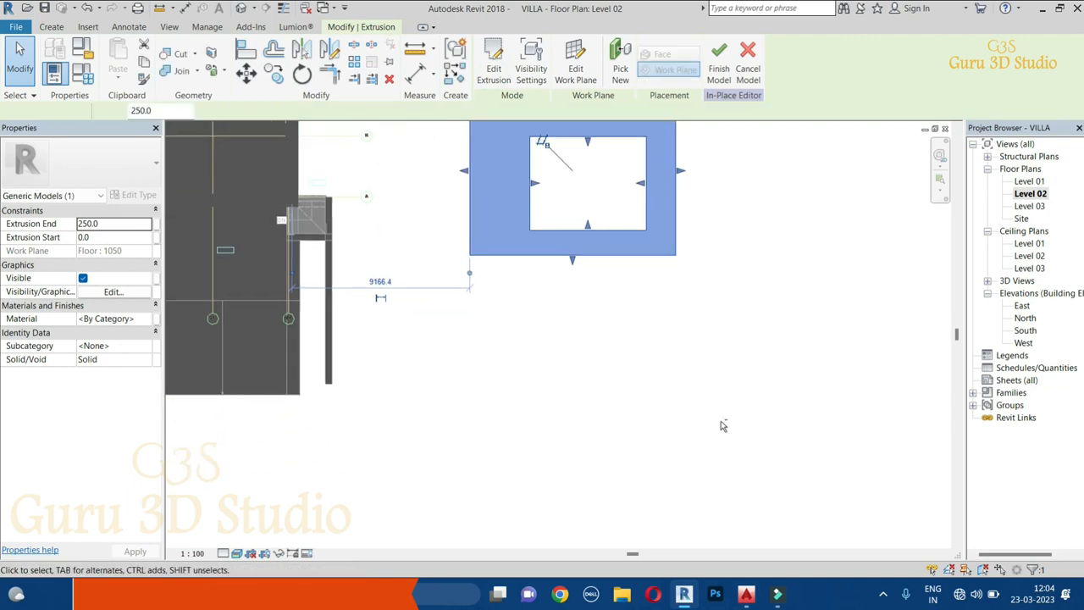
View the extrusion from the front in 3D, stretch its top upward and set its depth to 2 m.
{"action": "left_click", "coordinate": [250, 9]}
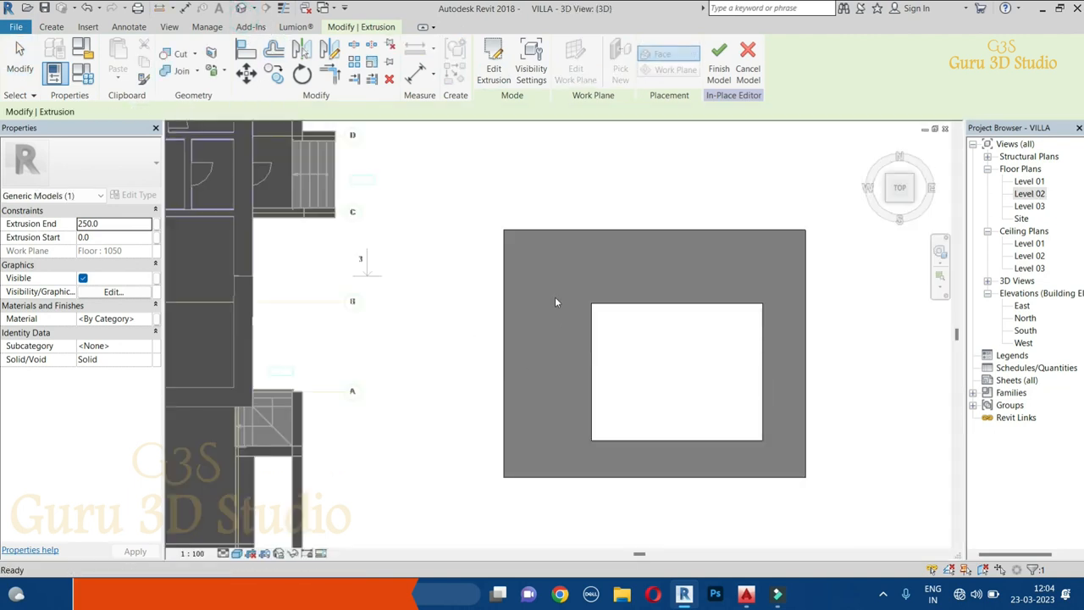
{"action": "middle_click_drag", "start_coordinate": [665, 402], "coordinate": [669, 164], "text": "shift"}
{"action": "left_click", "coordinate": [901, 194]}
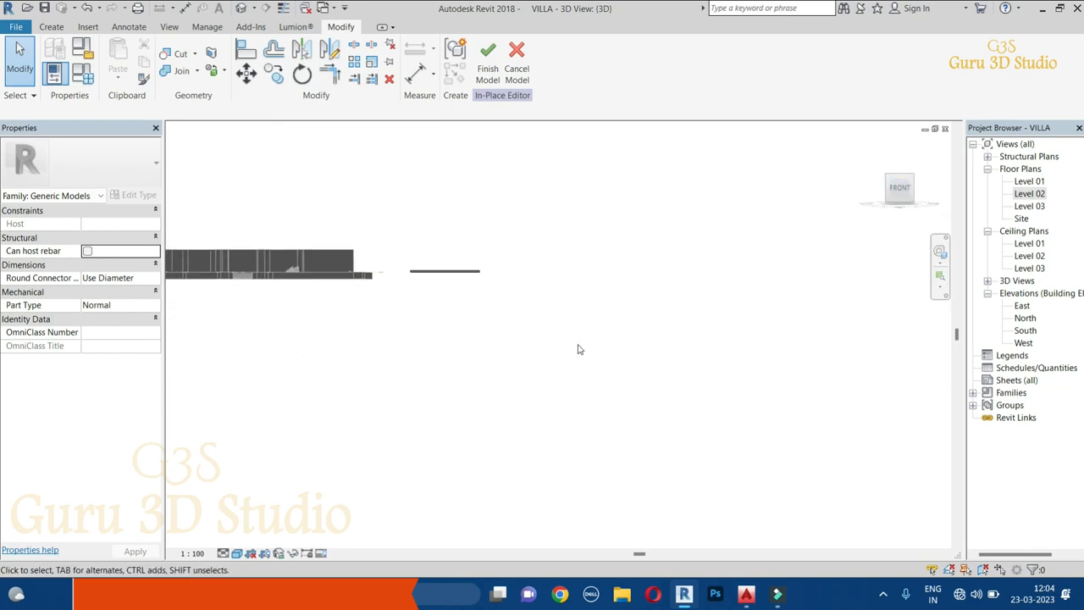
{"action": "left_click", "coordinate": [822, 336]}
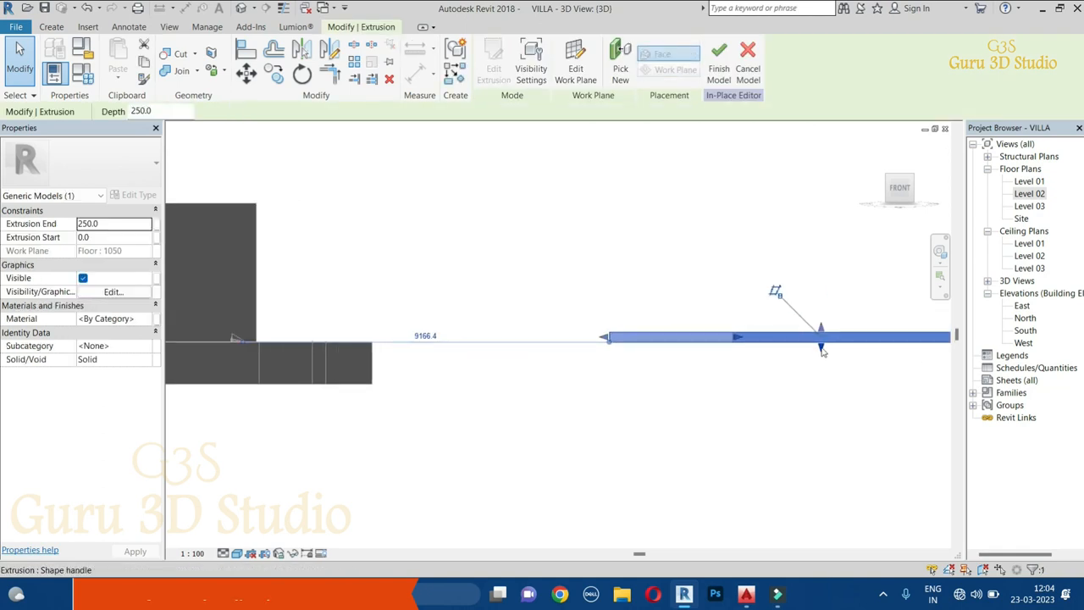
{"action": "left_click_drag", "start_coordinate": [821, 330], "coordinate": [820, 251]}
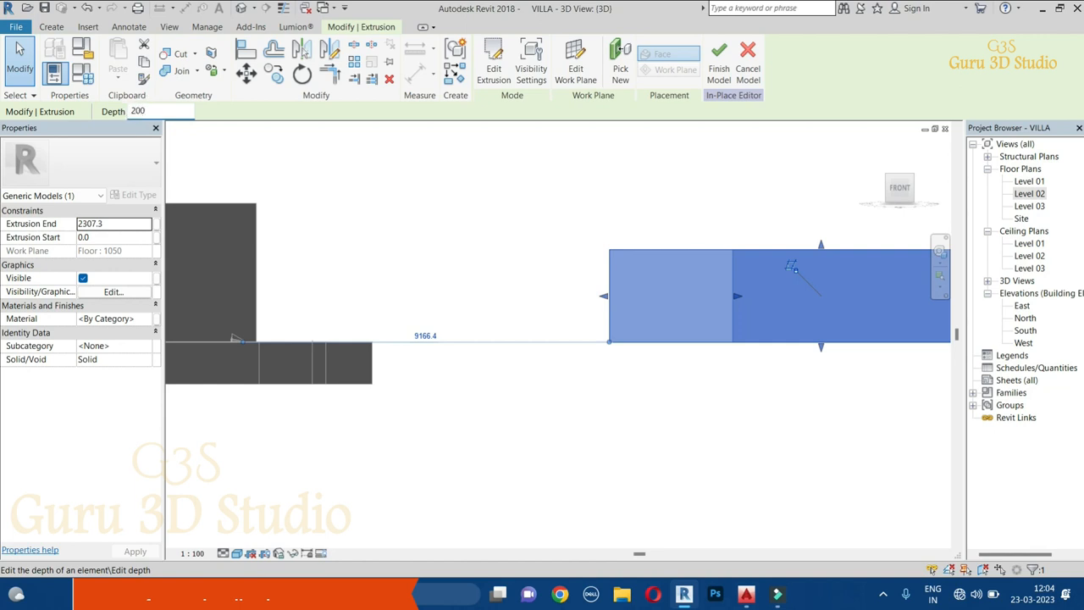
{"action": "key", "text": "Return"}
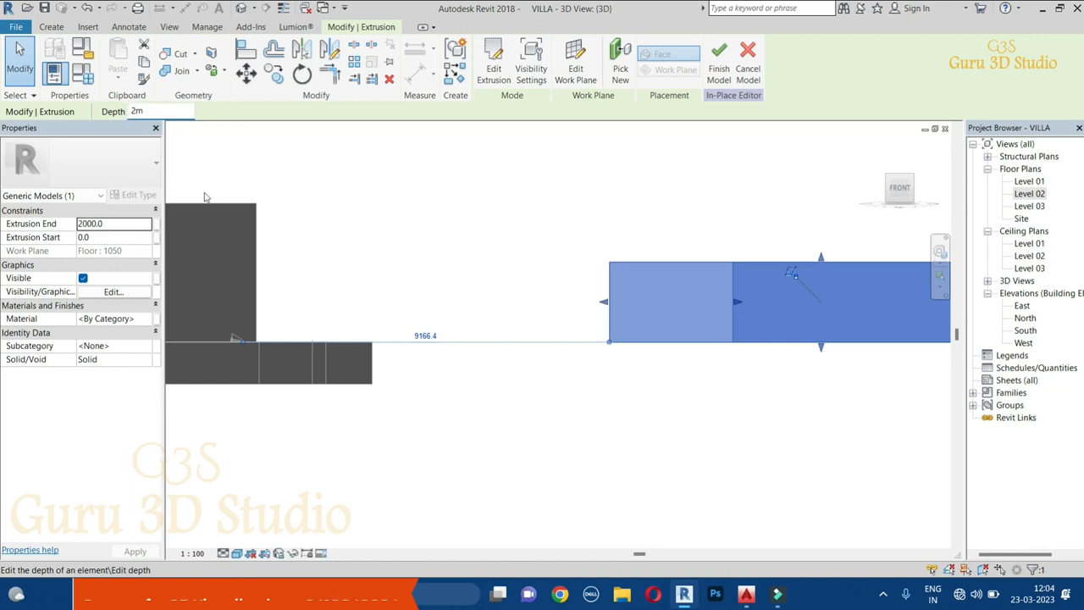
Raise the extrusion's top to align with the top of the villa wall, check it in 3D and finish the in-place model.
{"action": "left_click_drag", "start_coordinate": [820, 257], "coordinate": [239, 202]}
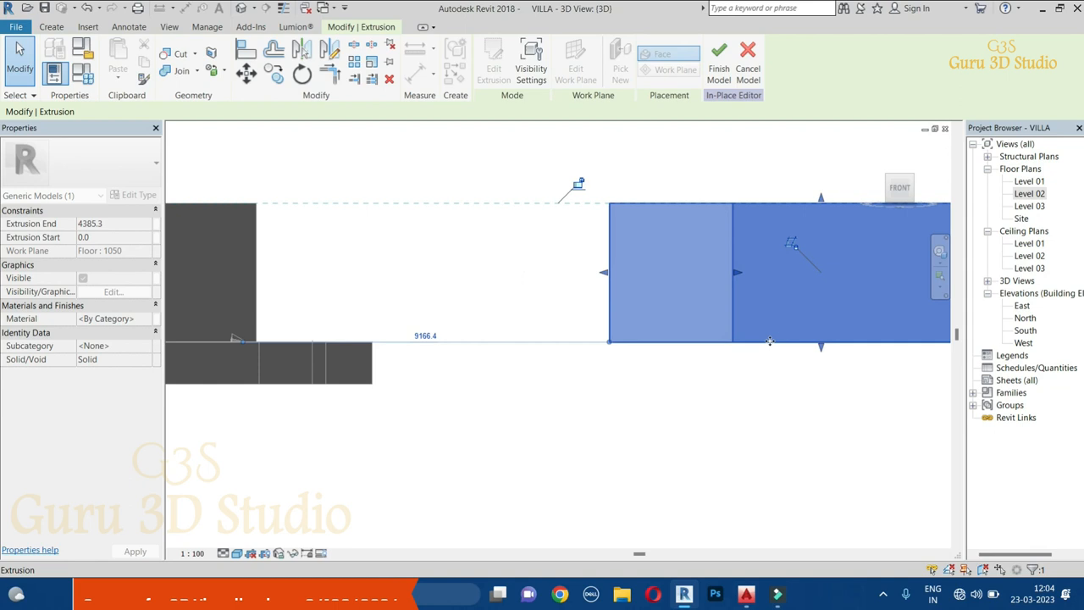
{"action": "middle_click_drag", "start_coordinate": [652, 420], "coordinate": [489, 450]}
{"action": "left_click_drag", "start_coordinate": [658, 381], "coordinate": [662, 414]}
{"action": "left_click", "coordinate": [398, 201]}
{"action": "middle_click_drag", "start_coordinate": [784, 369], "coordinate": [795, 471], "text": "shift"}
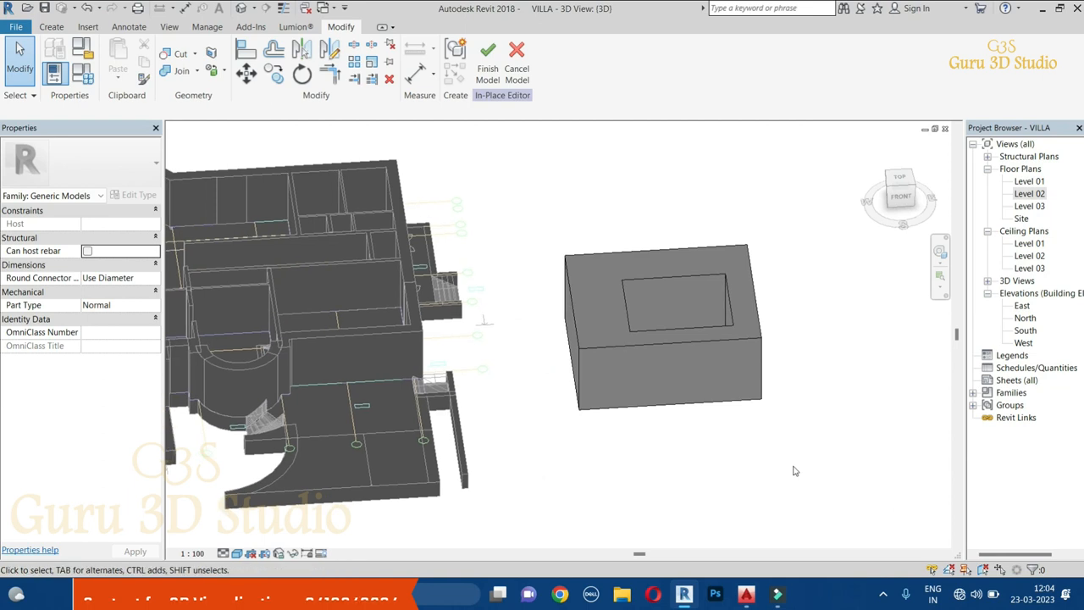
{"action": "scroll", "coordinate": [733, 389], "scroll_direction": "up", "scroll_amount": 2}
{"action": "mouse_move", "coordinate": [838, 417]}
{"action": "middle_mouse_down", "text": "shift"}
{"action": "mouse_move", "coordinate": [794, 419]}
{"action": "mouse_move", "coordinate": [838, 432]}
{"action": "middle_mouse_up", "text": "shift"}
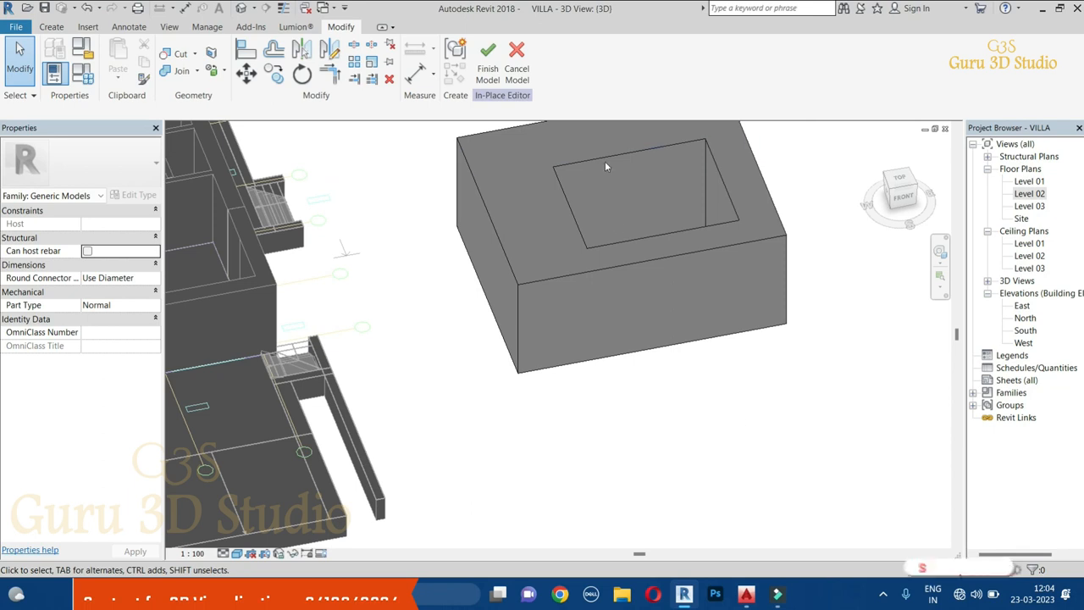
{"action": "middle_click_drag", "start_coordinate": [765, 424], "coordinate": [816, 475]}
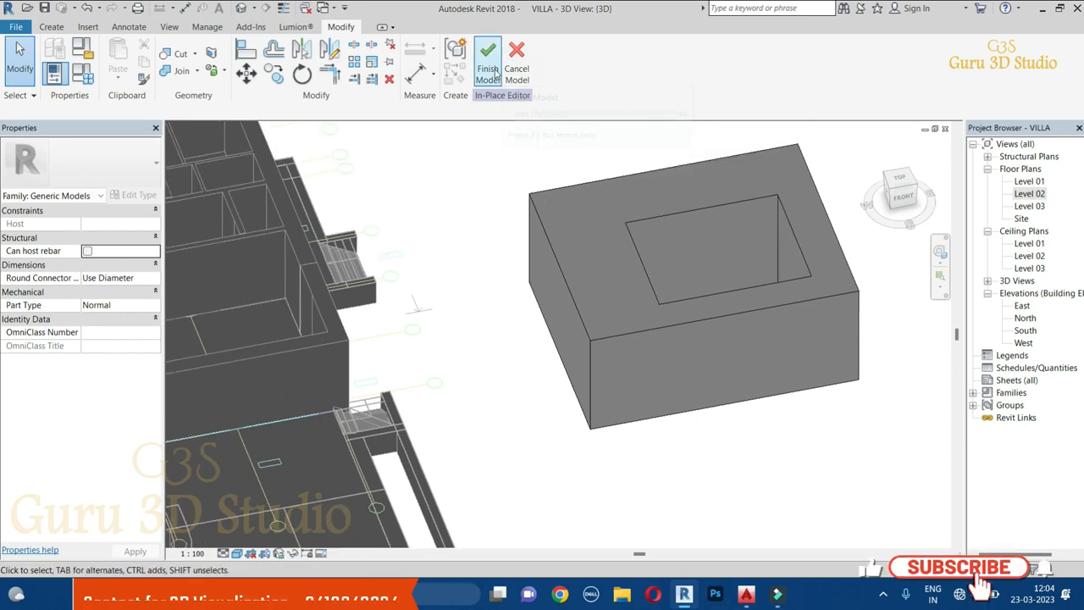
{"action": "left_click", "coordinate": [487, 59]}
Examine the villa's front walls, entrance steps and terrace in the 3D view.
{"action": "middle_click_drag", "start_coordinate": [835, 361], "coordinate": [593, 414]}
{"action": "scroll", "coordinate": [593, 370], "scroll_direction": "up", "scroll_amount": 2}
{"action": "middle_click_drag", "start_coordinate": [593, 370], "coordinate": [726, 372]}
{"action": "middle_click_drag", "start_coordinate": [543, 449], "coordinate": [692, 430]}
{"action": "scroll", "coordinate": [691, 431], "scroll_direction": "up", "scroll_amount": 1}
{"action": "middle_click_drag", "start_coordinate": [452, 514], "coordinate": [313, 475]}
{"action": "middle_click_drag", "start_coordinate": [568, 361], "coordinate": [578, 421]}
{"action": "left_click", "coordinate": [50, 28]}
{"action": "middle_click_drag", "start_coordinate": [620, 347], "coordinate": [884, 341]}
{"action": "middle_click_drag", "start_coordinate": [496, 523], "coordinate": [696, 493]}
{"action": "left_click", "coordinate": [529, 471]}
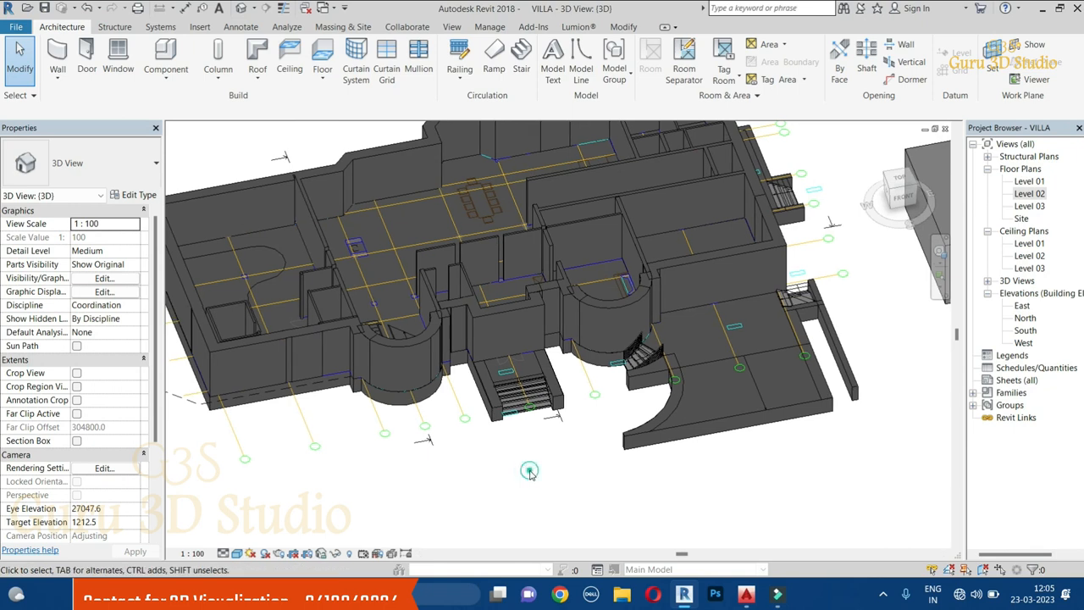
{"action": "scroll", "coordinate": [523, 373], "scroll_direction": "up", "scroll_amount": 3}
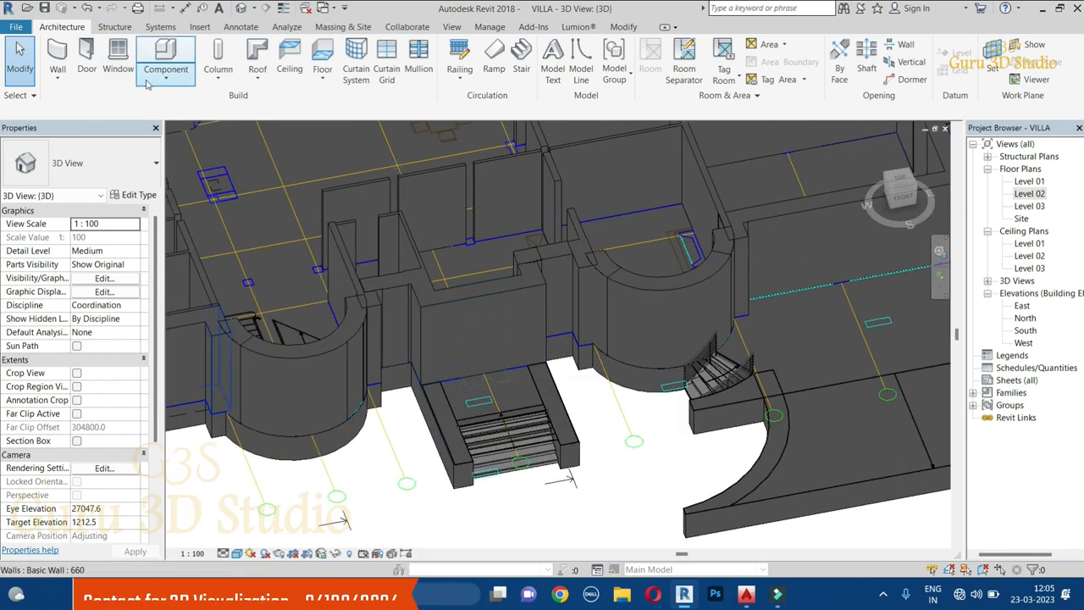
Start placing a door and browse to the US Metric Doors folder to load another family.
{"action": "left_click", "coordinate": [86, 57]}
{"action": "left_click", "coordinate": [85, 163]}
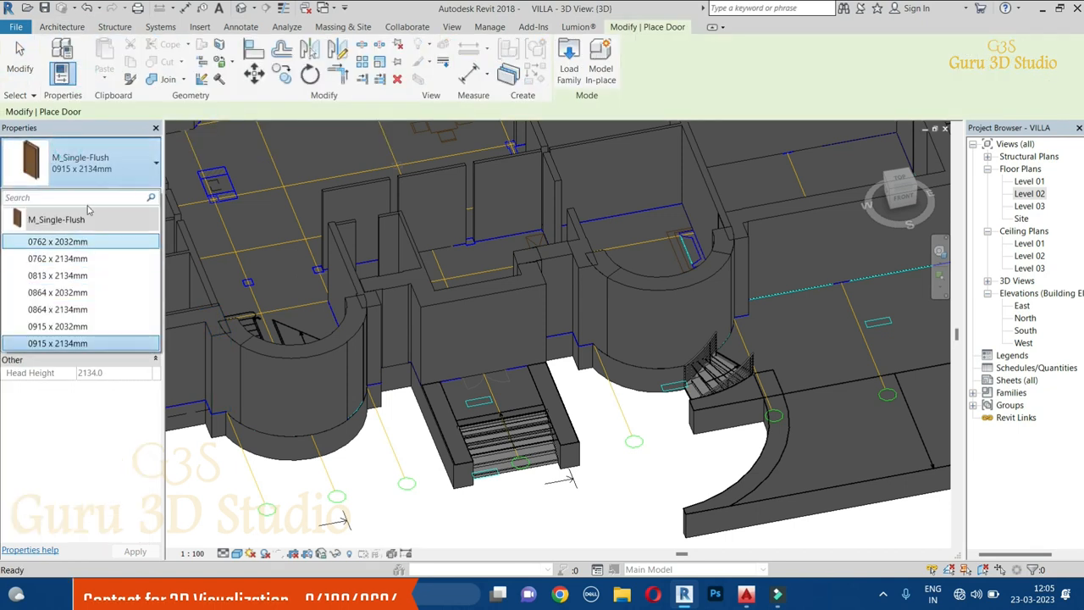
{"action": "left_click", "coordinate": [100, 169]}
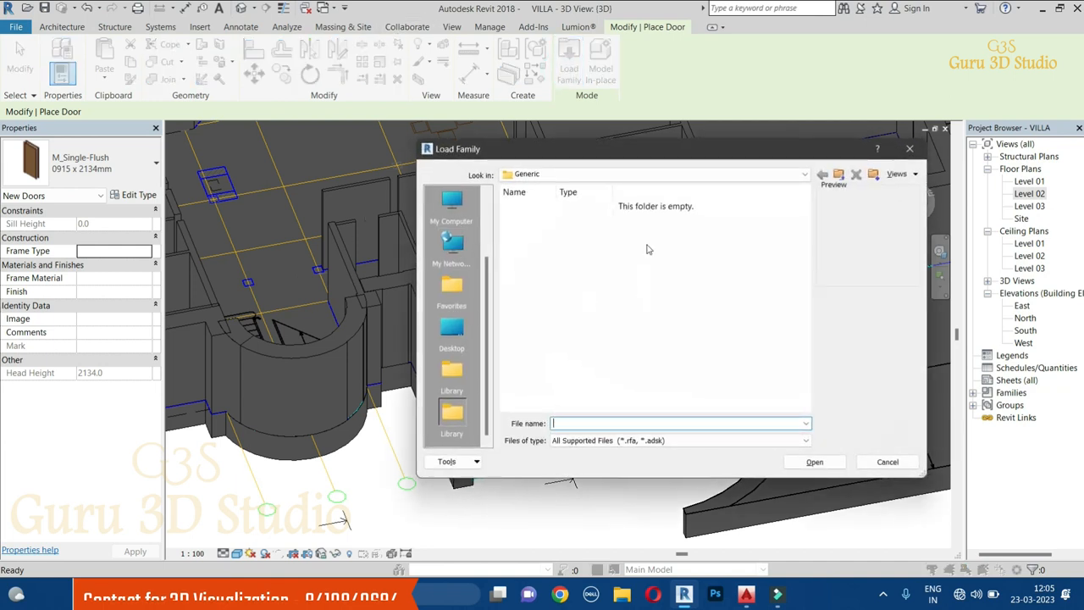
{"action": "left_click", "coordinate": [837, 176]}
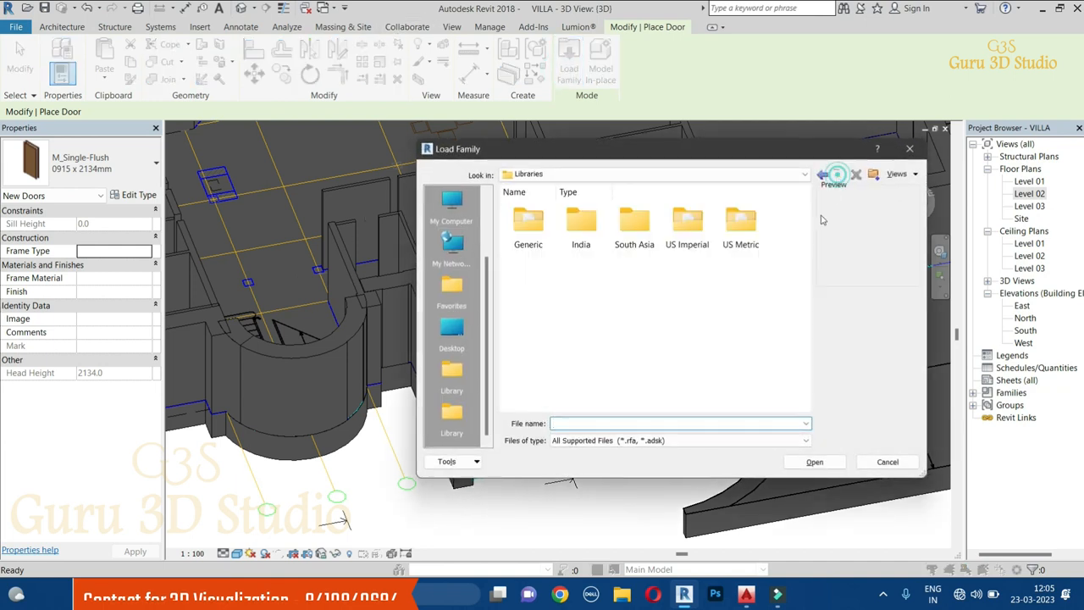
{"action": "double_click", "coordinate": [730, 228]}
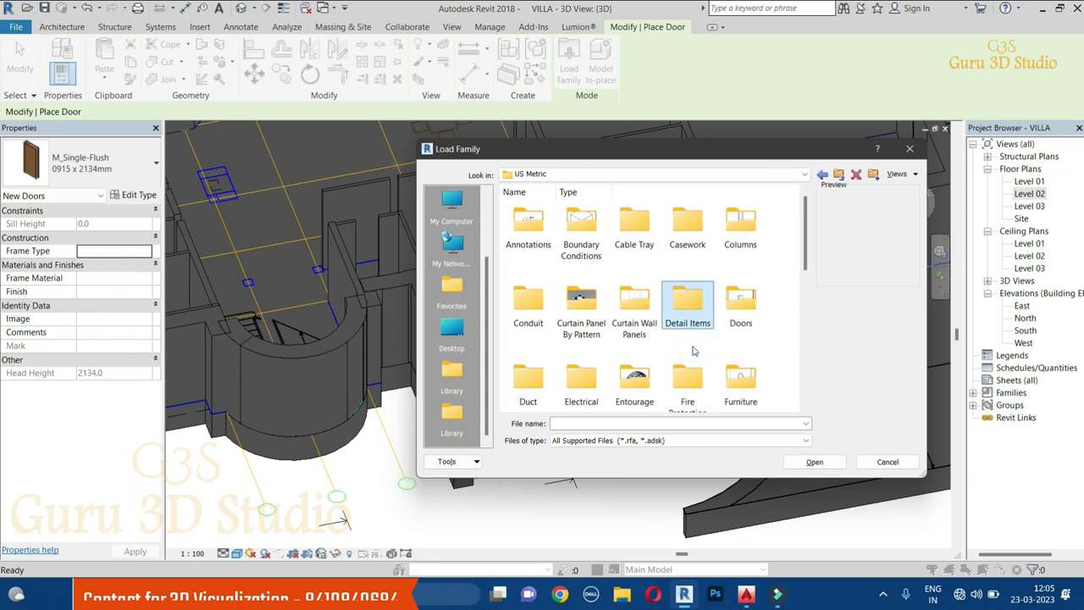
{"action": "double_click", "coordinate": [739, 305]}
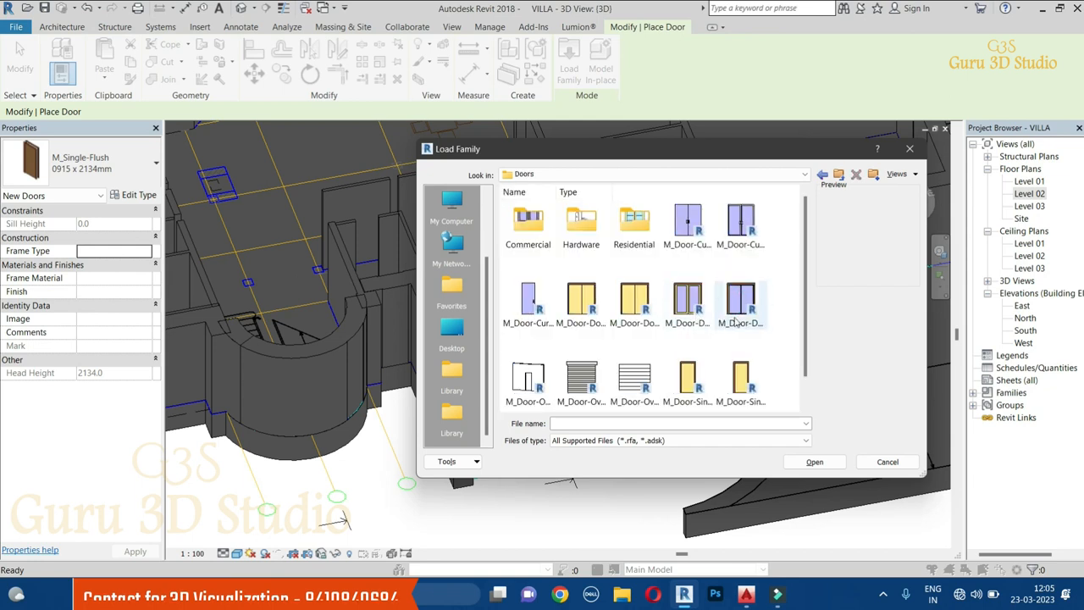
Compare the double door families and load M_Door-Double-Flush_Panel with its 1800 x 2100mm type.
{"action": "scroll", "coordinate": [748, 354], "scroll_direction": "down", "scroll_amount": 1}
{"action": "left_click", "coordinate": [581, 271]}
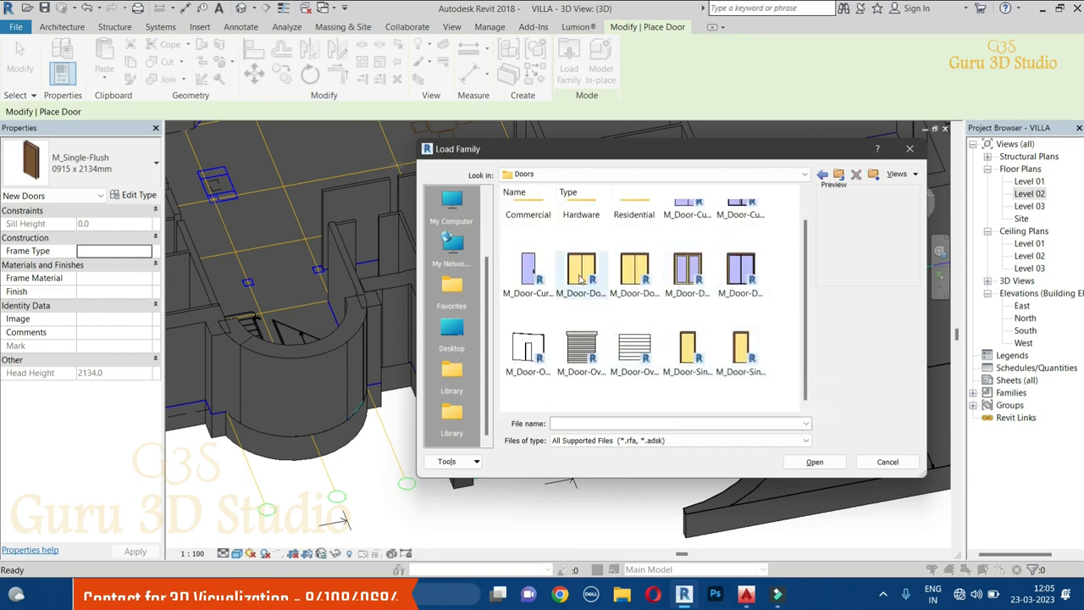
{"action": "scroll", "coordinate": [783, 330], "scroll_direction": "up", "scroll_amount": 1}
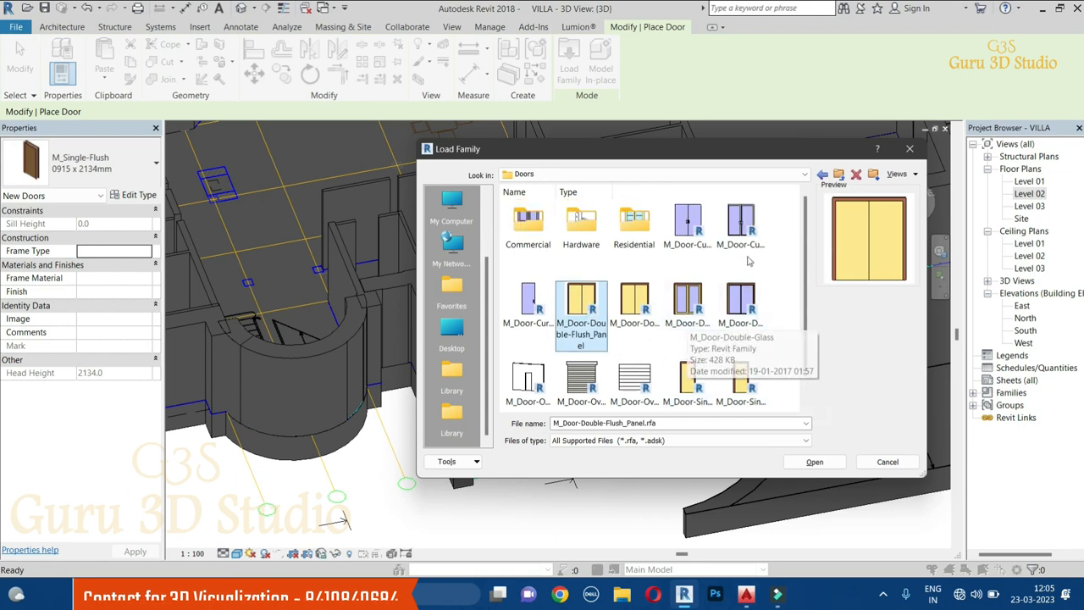
{"action": "left_click", "coordinate": [684, 306]}
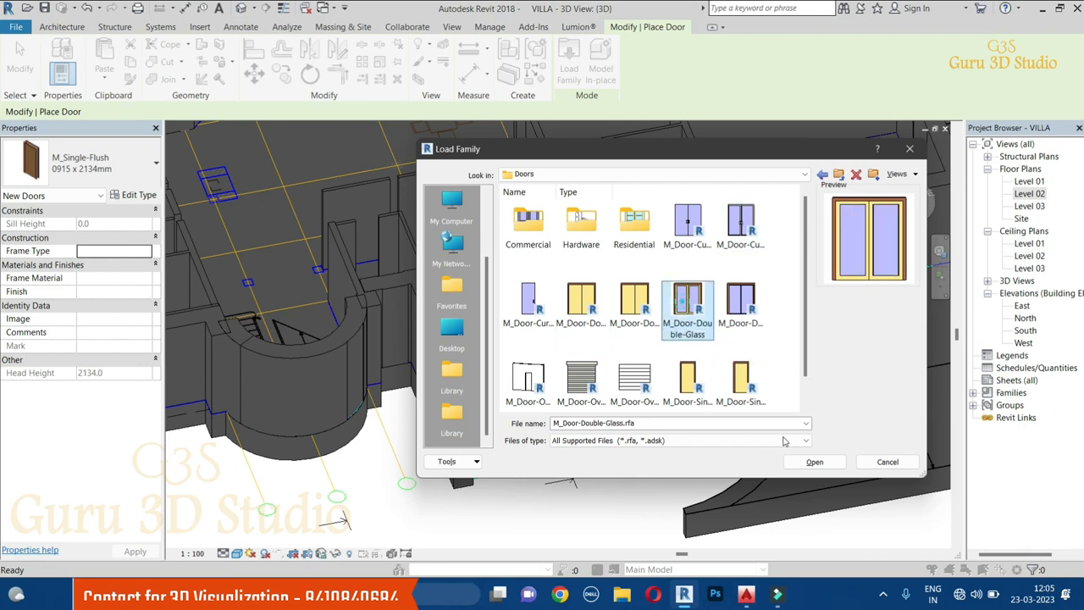
{"action": "left_click", "coordinate": [582, 312]}
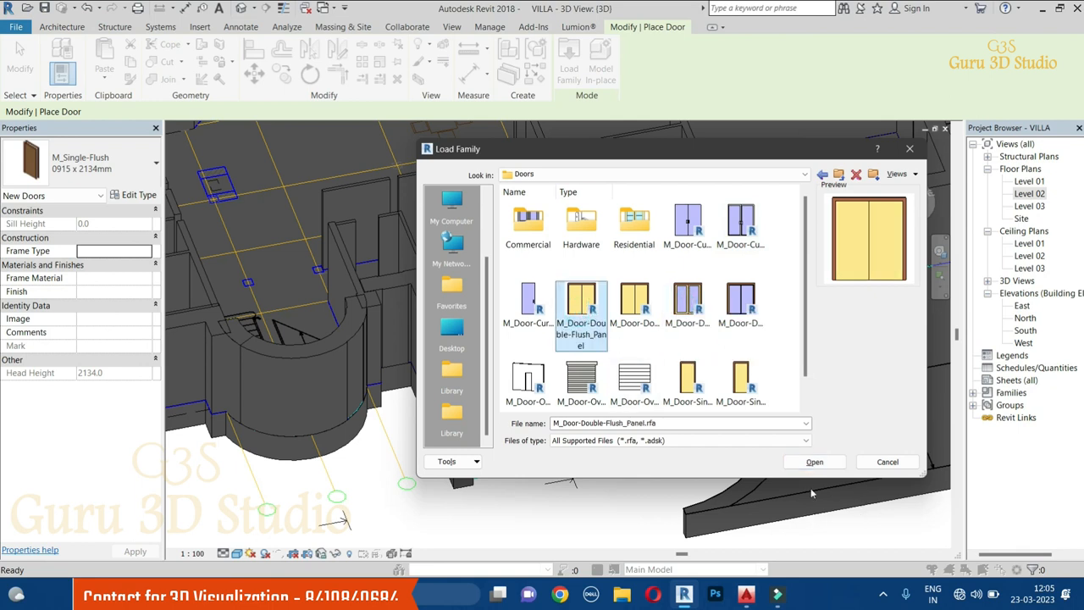
{"action": "left_click", "coordinate": [815, 462]}
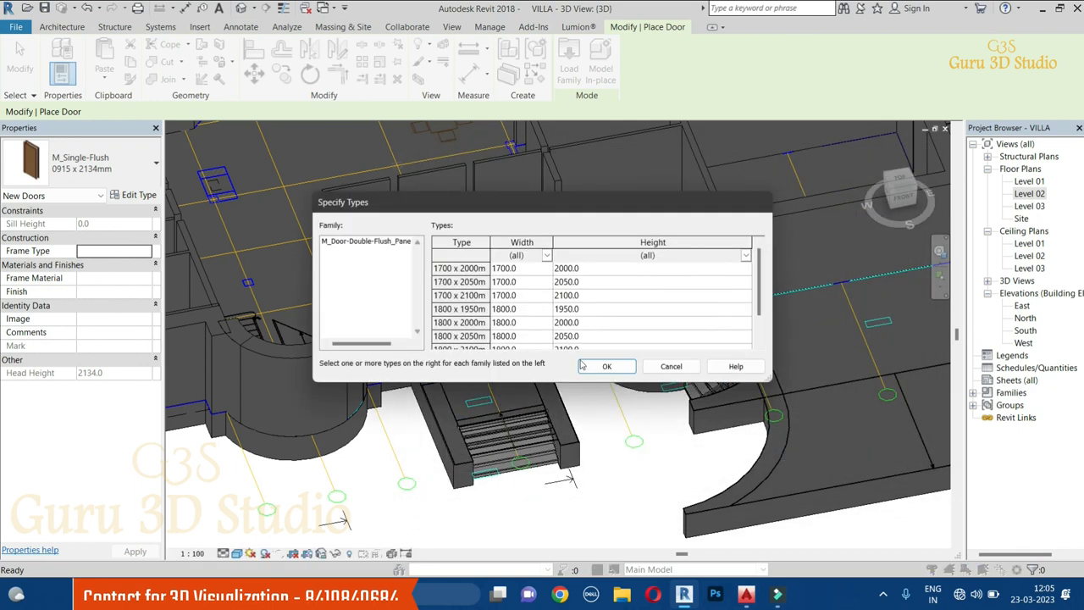
{"action": "scroll", "coordinate": [546, 316], "scroll_direction": "down", "scroll_amount": 1}
{"action": "left_click", "coordinate": [453, 327]}
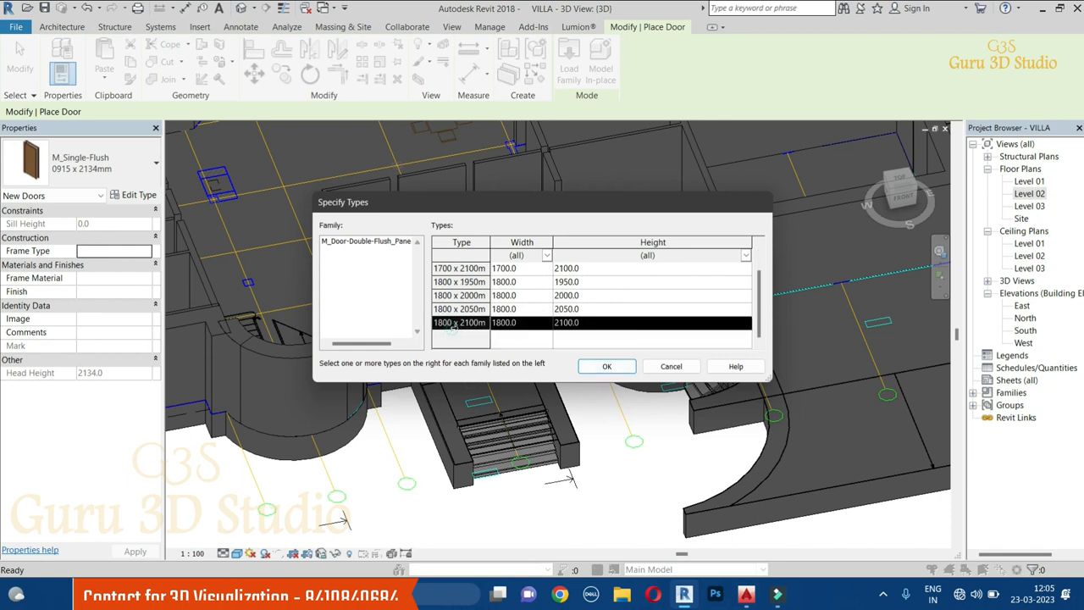
{"action": "left_click", "coordinate": [606, 366]}
Place the 1800 x 2100mm double flush door in the villa's front wall above the entrance steps.
{"action": "scroll", "coordinate": [466, 382], "scroll_direction": "up", "scroll_amount": 8}
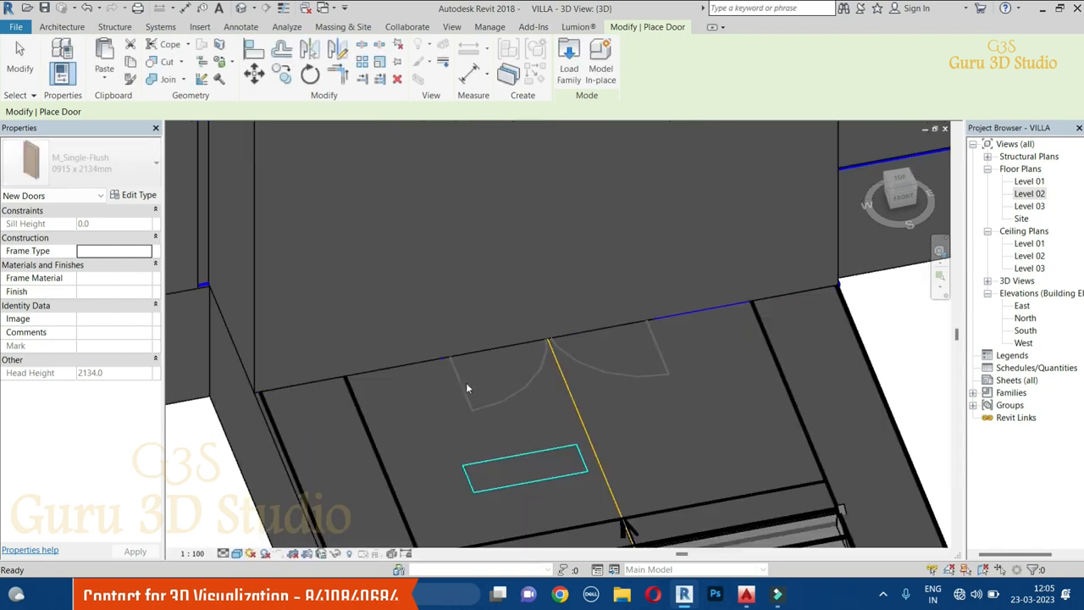
{"action": "scroll", "coordinate": [463, 366], "scroll_direction": "up", "scroll_amount": 1}
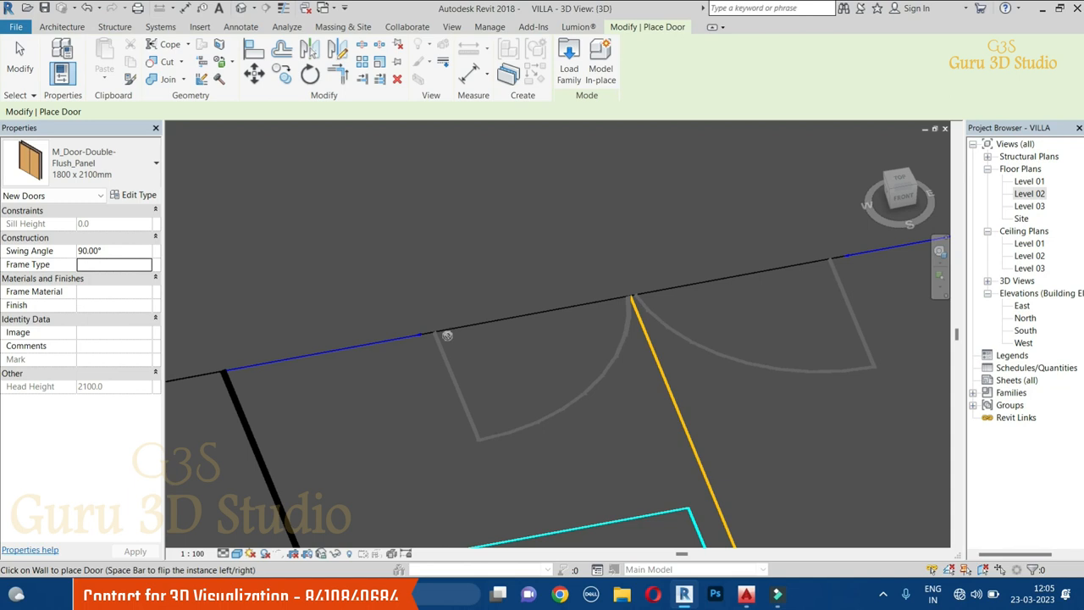
{"action": "scroll", "coordinate": [447, 335], "scroll_direction": "down", "scroll_amount": 8}
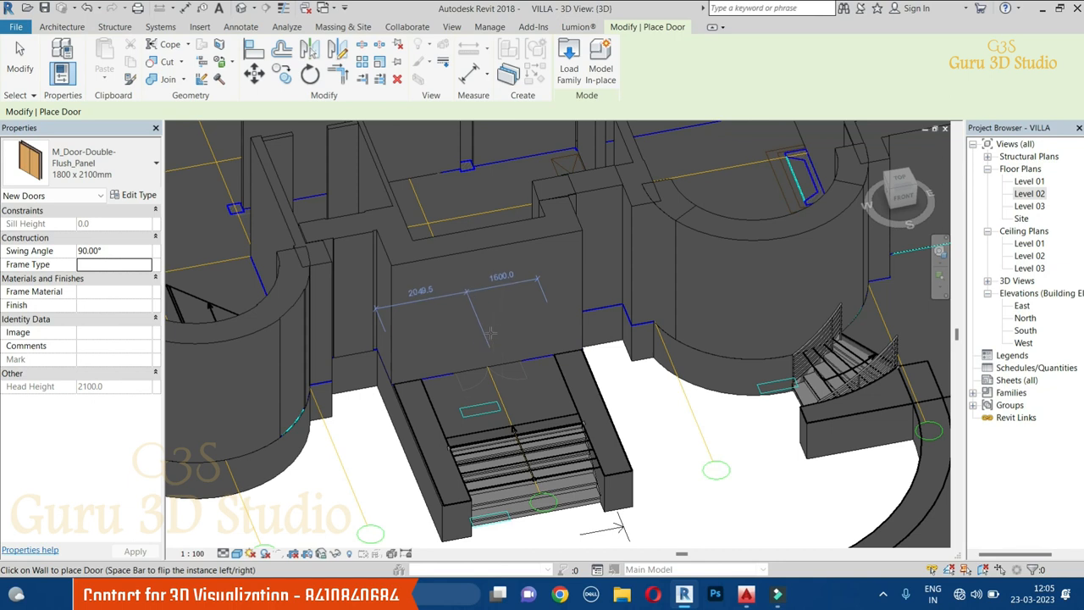
{"action": "left_click", "coordinate": [491, 333]}
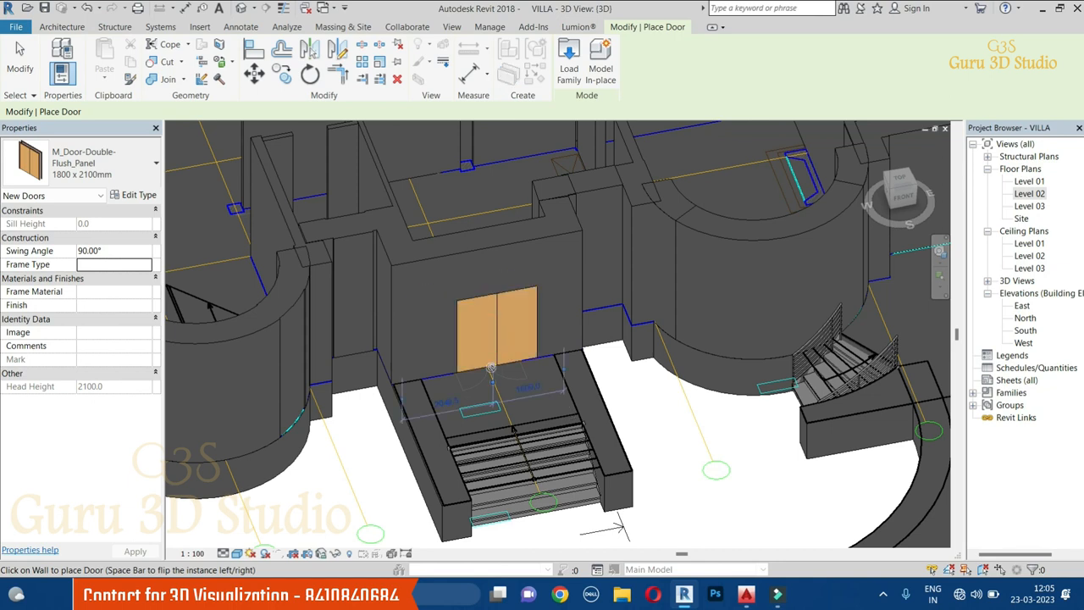
{"action": "scroll", "coordinate": [514, 430], "scroll_direction": "up", "scroll_amount": 5}
{"action": "key", "text": "Escape"}
Select the entrance door and flip it in the Level 02 floor plan so its leaves swing into the building.
{"action": "scroll", "coordinate": [498, 366], "scroll_direction": "up", "scroll_amount": 3}
{"action": "left_click", "coordinate": [496, 272]}
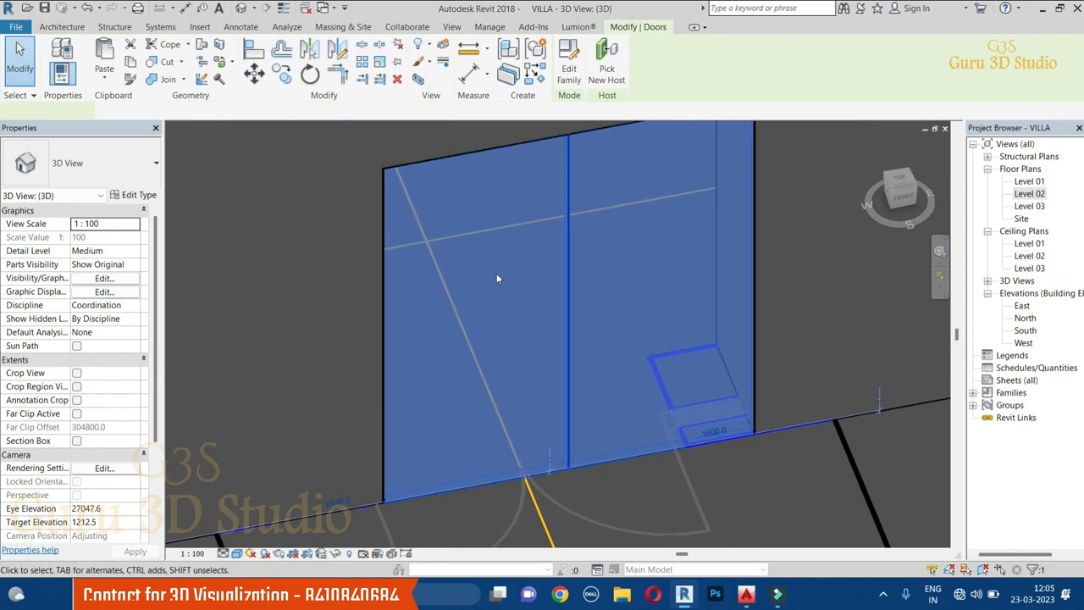
{"action": "scroll", "coordinate": [497, 273], "scroll_direction": "down", "scroll_amount": 4}
{"action": "middle_click_drag", "start_coordinate": [496, 273], "coordinate": [593, 434], "text": "shift"}
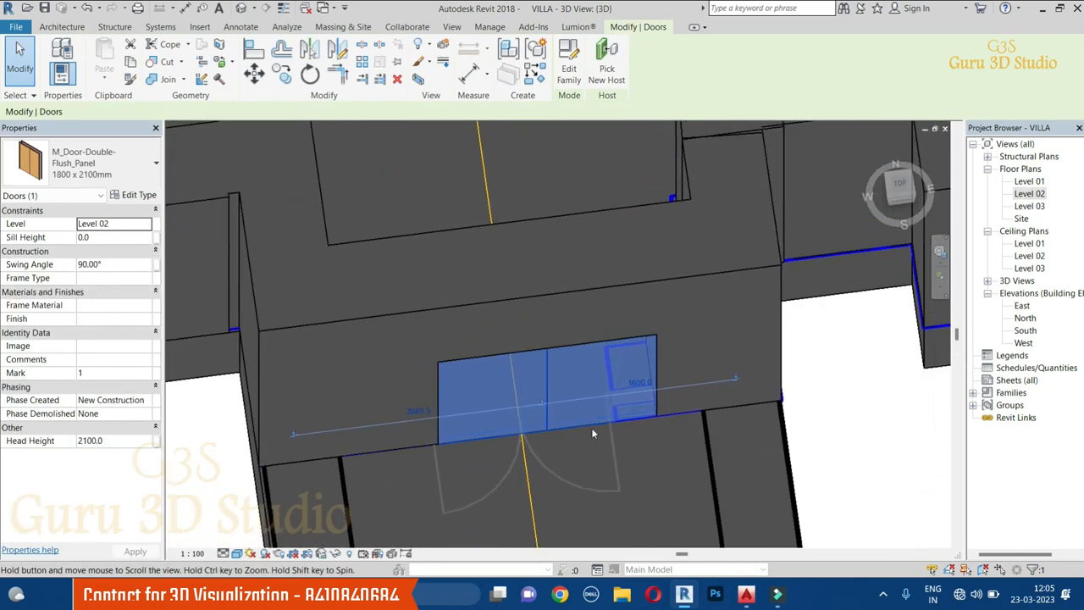
{"action": "double_click", "coordinate": [1030, 194]}
{"action": "scroll", "coordinate": [811, 353], "scroll_direction": "down", "scroll_amount": 3}
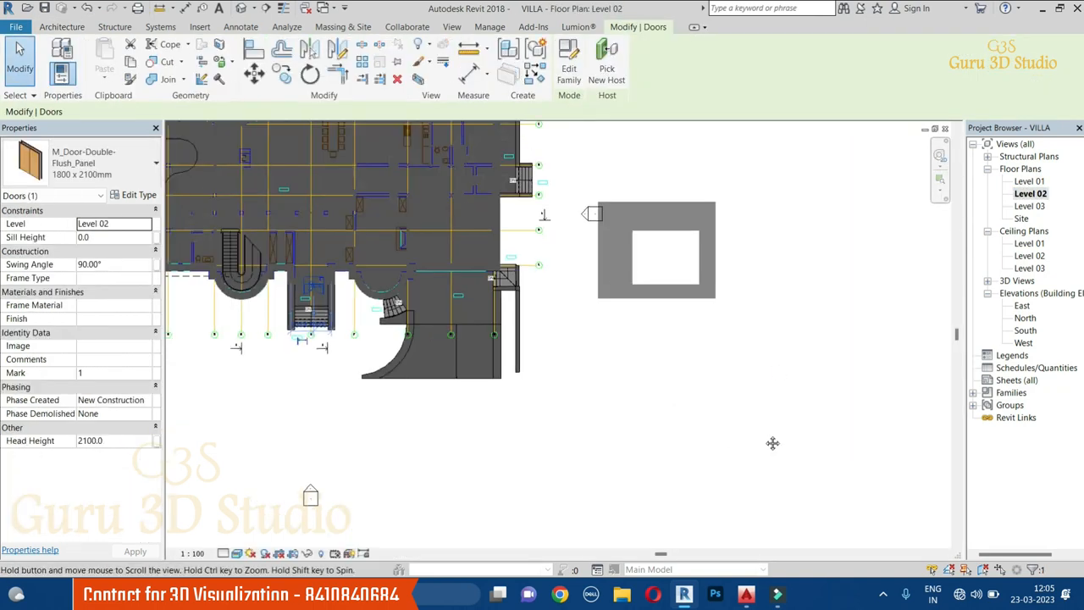
{"action": "scroll", "coordinate": [772, 443], "scroll_direction": "up", "scroll_amount": 5}
{"action": "middle_click_drag", "start_coordinate": [474, 424], "coordinate": [577, 507]}
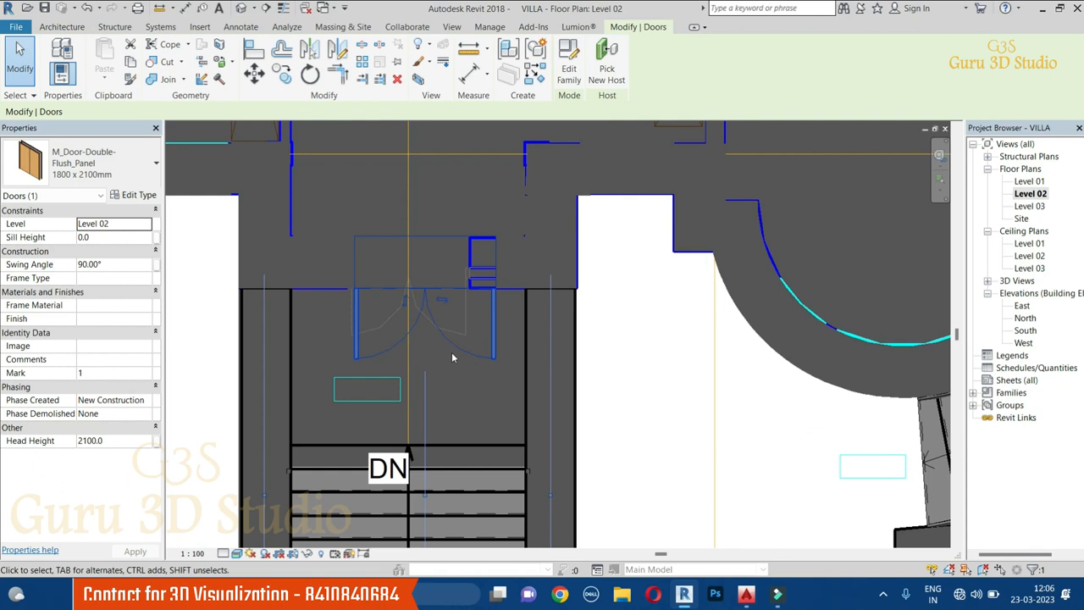
{"action": "left_click", "coordinate": [402, 298]}
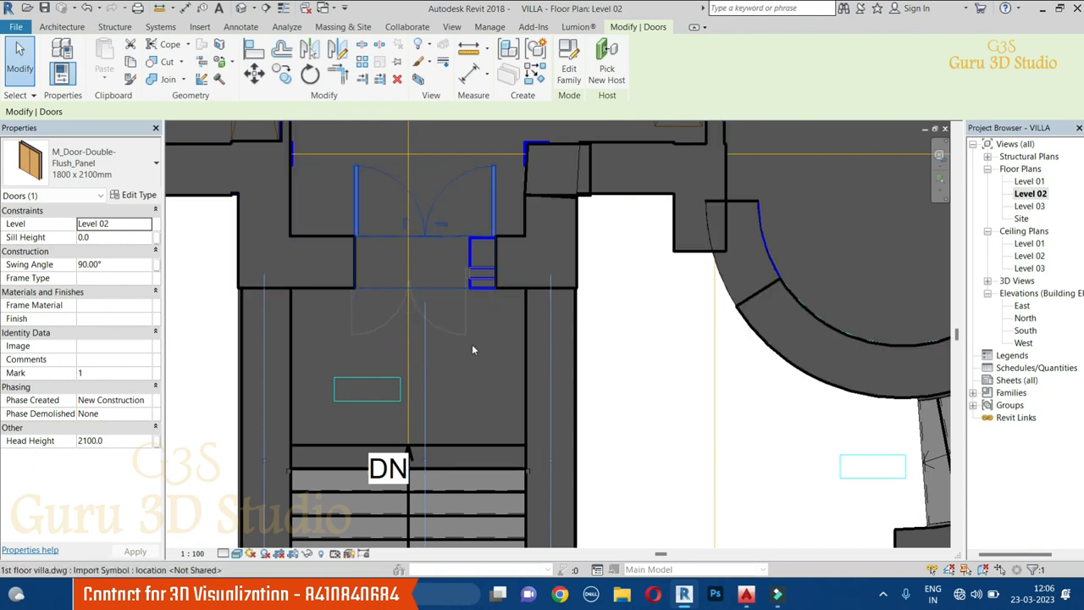
Nudge the entrance door sideways until its centre lines up with the grid line through the entrance.
{"action": "scroll", "coordinate": [472, 344], "scroll_direction": "up", "scroll_amount": 3}
{"action": "middle_click_drag", "start_coordinate": [537, 439], "coordinate": [539, 339]}
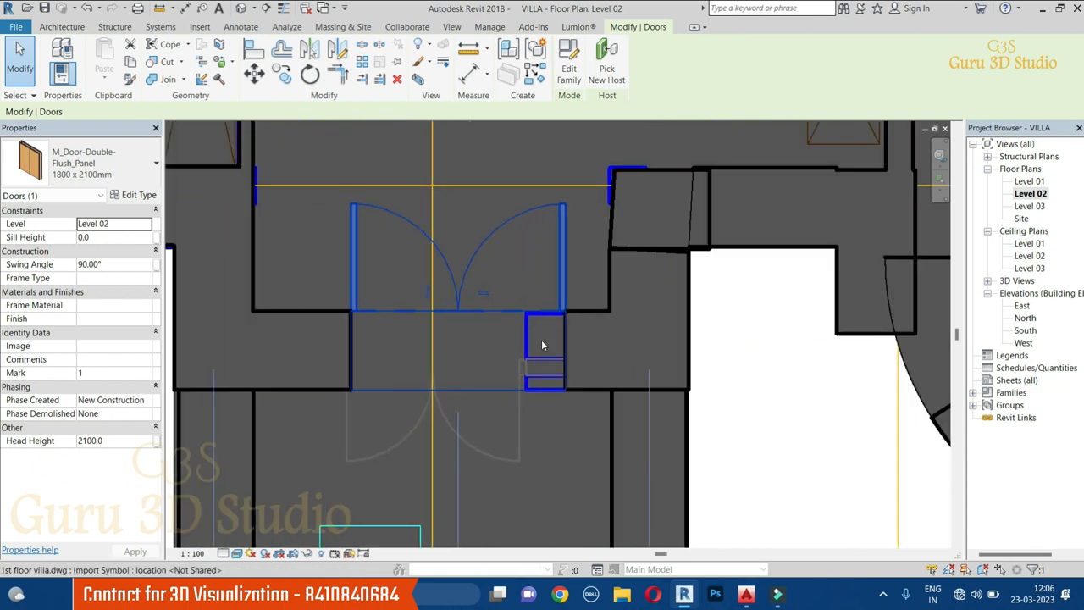
{"action": "key", "text": "Left"}
{"action": "key", "text": "Left"}
{"action": "key", "text": "Left"}
{"action": "key", "text": "Left"}
{"action": "key", "text": "Left"}
{"action": "key", "text": "Left"}
{"action": "key", "text": "Left"}
{"action": "key", "text": "Left"}
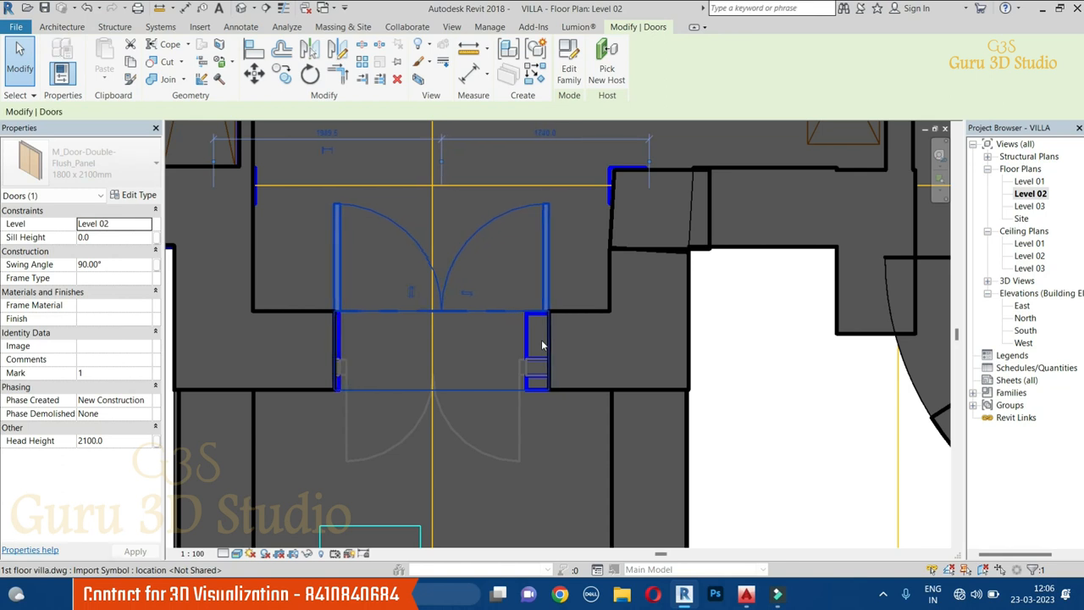
{"action": "key", "text": "Left"}
{"action": "key", "text": "Left"}
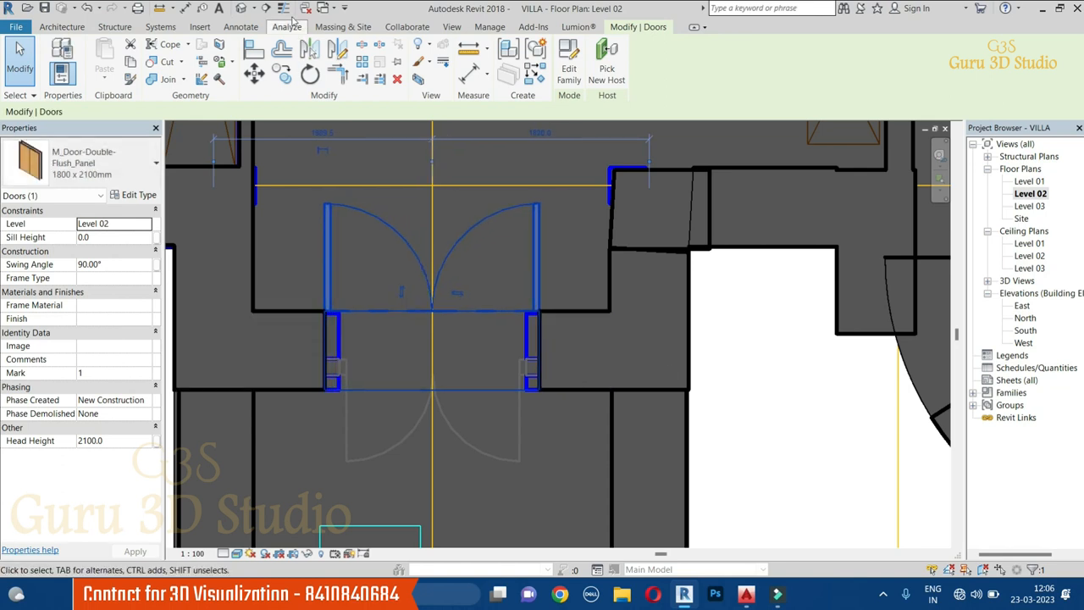
Check the centred entrance door in the 3D view and open its family for editing.
{"action": "left_click", "coordinate": [241, 8]}
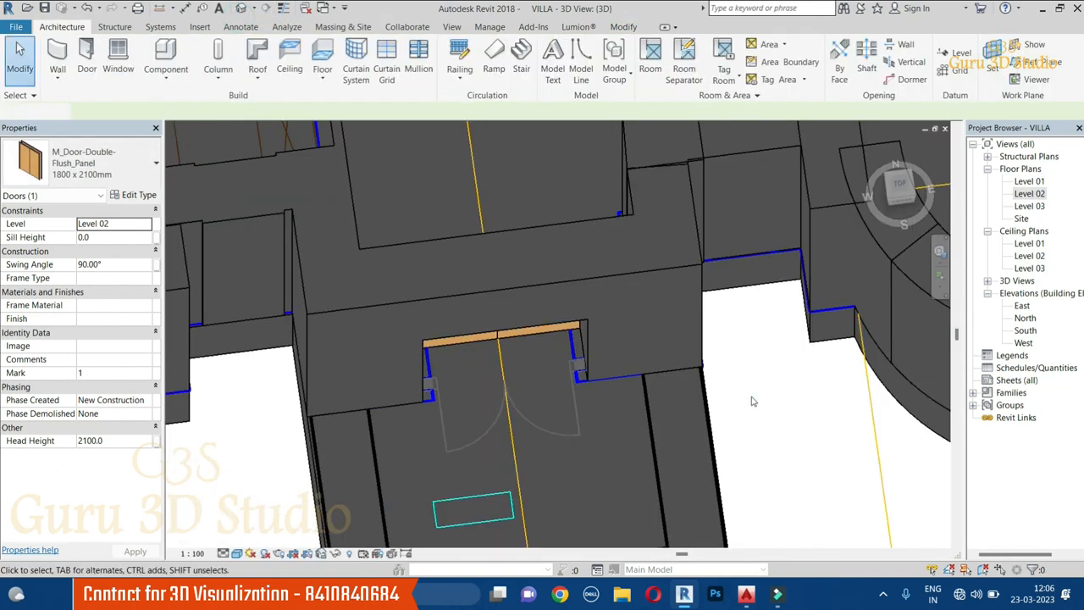
{"action": "middle_click_drag", "start_coordinate": [744, 320], "coordinate": [598, 428], "text": "shift"}
{"action": "key", "text": "Escape"}
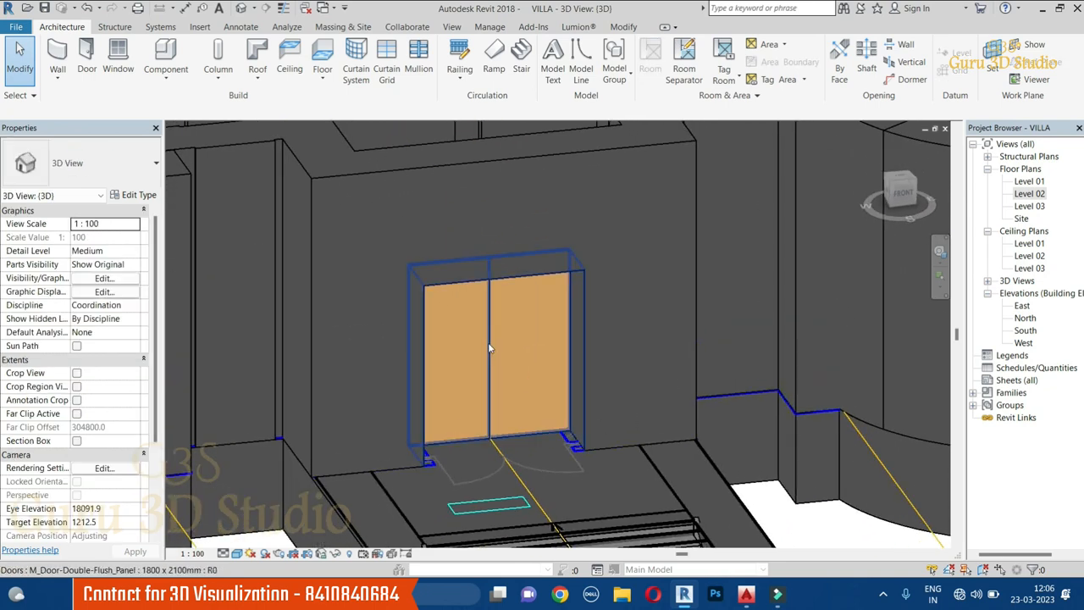
{"action": "left_click", "coordinate": [488, 342]}
{"action": "left_click", "coordinate": [570, 73]}
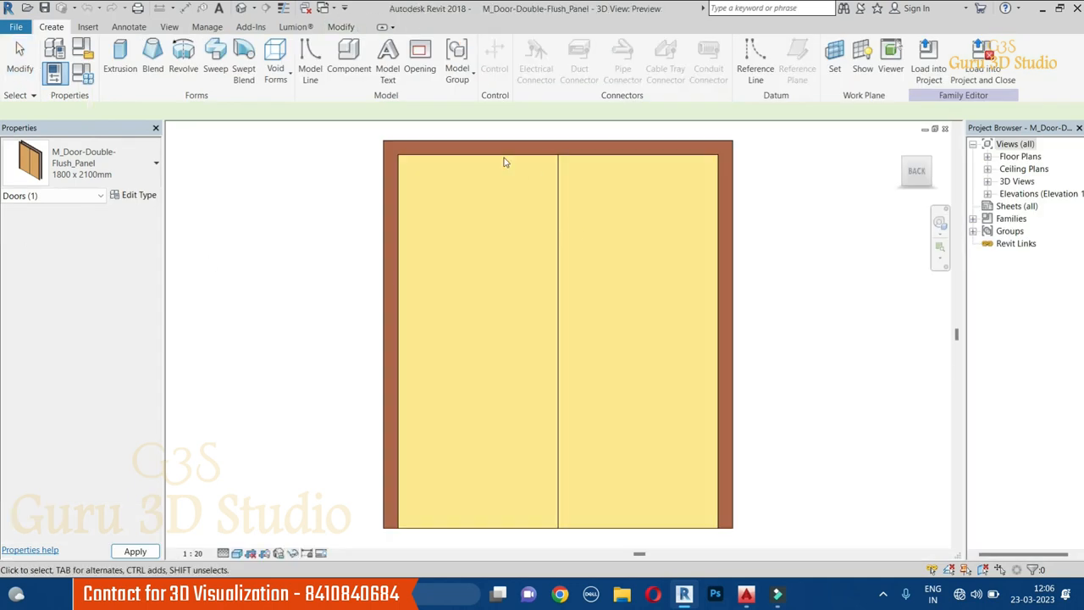
Examine the door family's panels and trim in 3D by selecting them individually.
{"action": "left_click", "coordinate": [553, 322]}
{"action": "middle_click_drag", "start_coordinate": [611, 371], "coordinate": [675, 432], "text": "shift"}
{"action": "left_click", "coordinate": [625, 252]}
{"action": "scroll", "coordinate": [563, 212], "scroll_direction": "up", "scroll_amount": 2}
{"action": "left_click", "coordinate": [535, 372]}
{"action": "left_click", "coordinate": [471, 380]}
{"action": "left_click", "coordinate": [552, 370]}
{"action": "middle_click_drag", "start_coordinate": [730, 412], "coordinate": [745, 466]}
{"action": "left_click", "coordinate": [730, 417]}
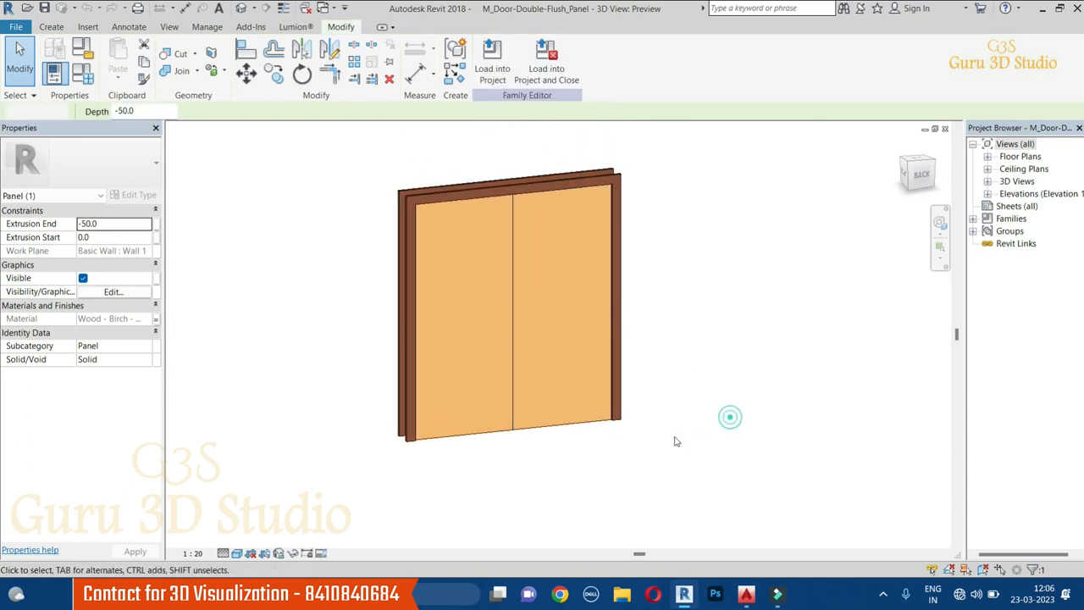
{"action": "left_click", "coordinate": [570, 417]}
{"action": "middle_click_drag", "start_coordinate": [726, 404], "coordinate": [725, 433]}
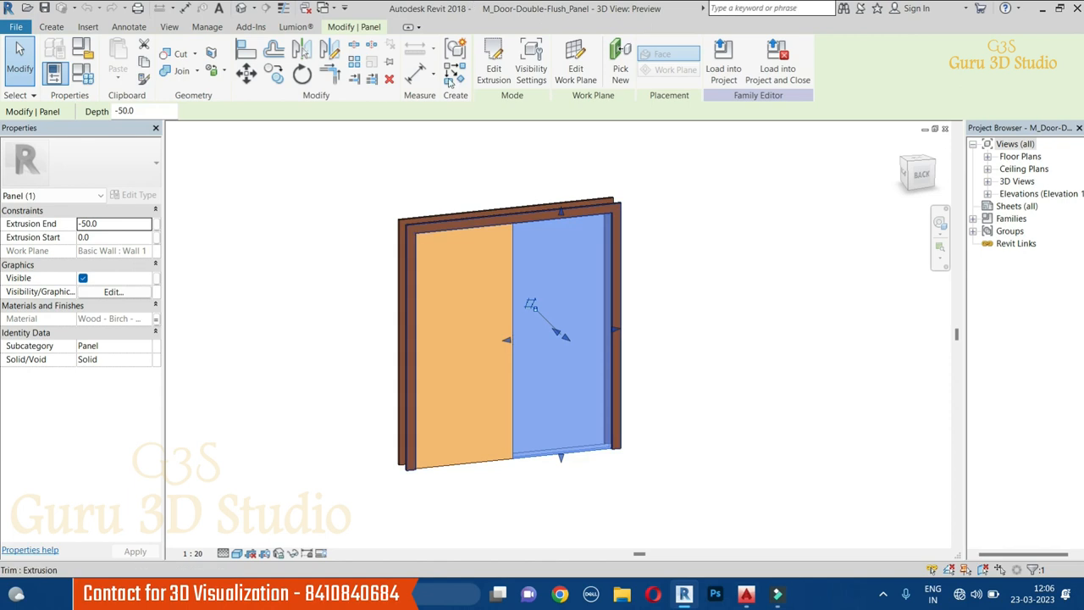
{"action": "left_click", "coordinate": [746, 305]}
{"action": "left_click", "coordinate": [521, 407]}
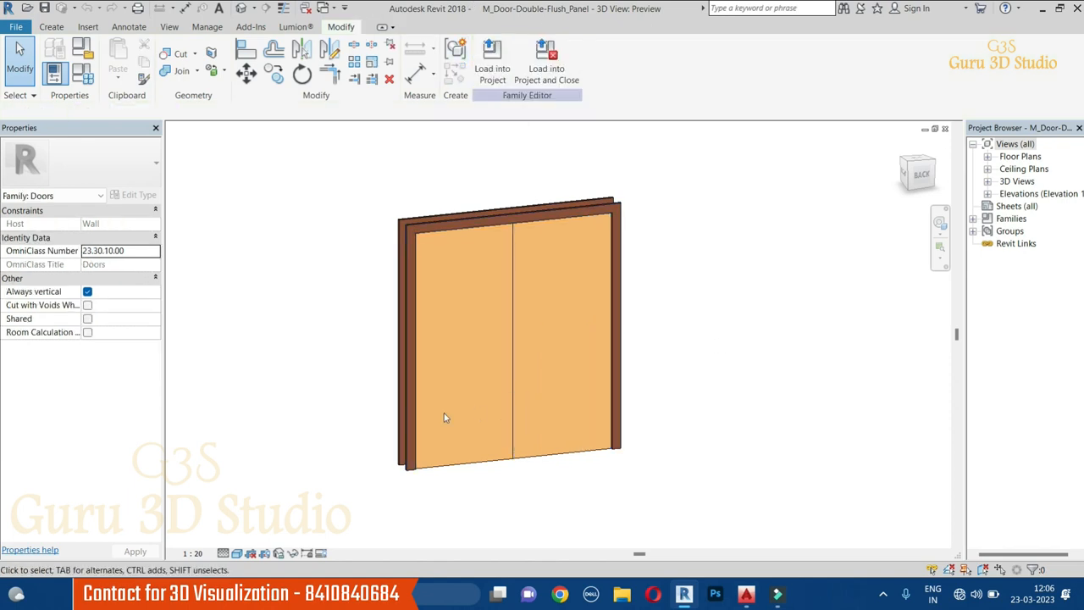
{"action": "middle_click_drag", "start_coordinate": [499, 480], "coordinate": [487, 438], "text": "shift"}
Start an extrusion in the door family, pick a plane on the door as its work plane and face the door from the back.
{"action": "left_click", "coordinate": [55, 28]}
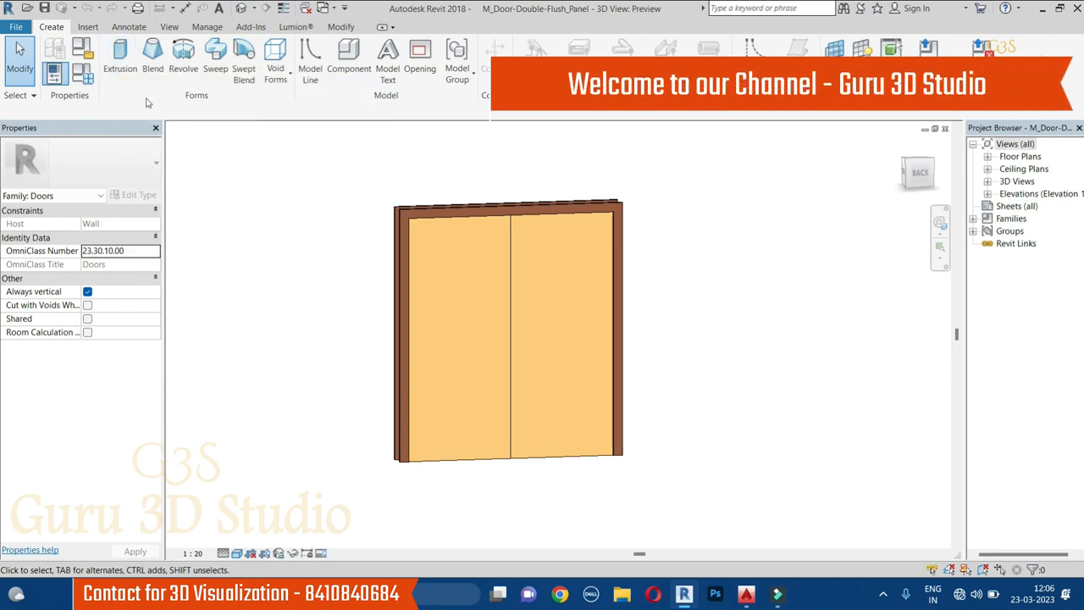
{"action": "left_click", "coordinate": [121, 68]}
{"action": "left_click", "coordinate": [514, 46]}
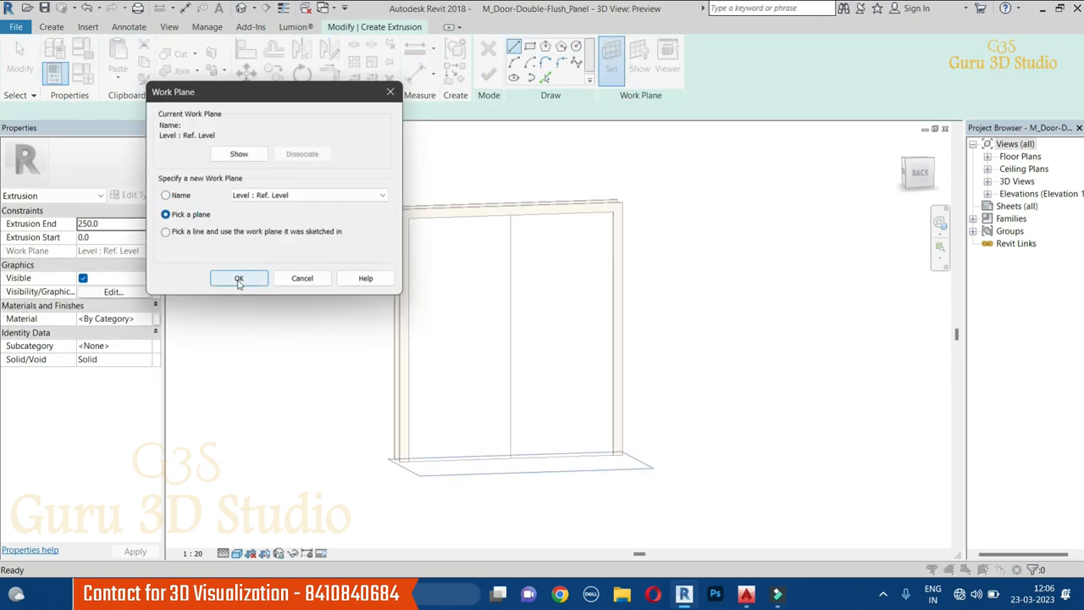
{"action": "left_click", "coordinate": [239, 279]}
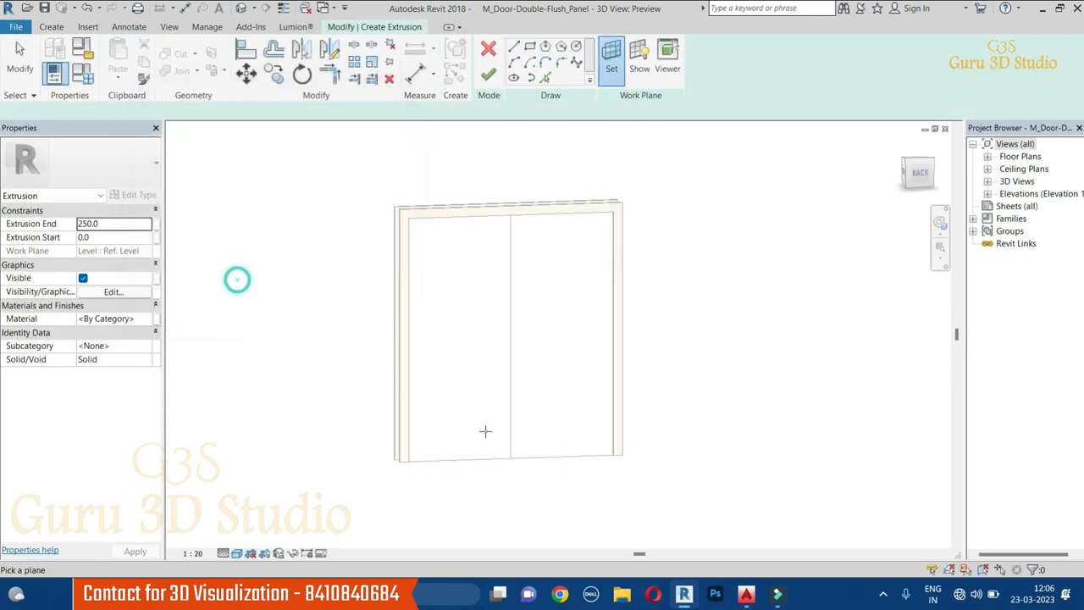
{"action": "left_click", "coordinate": [522, 457]}
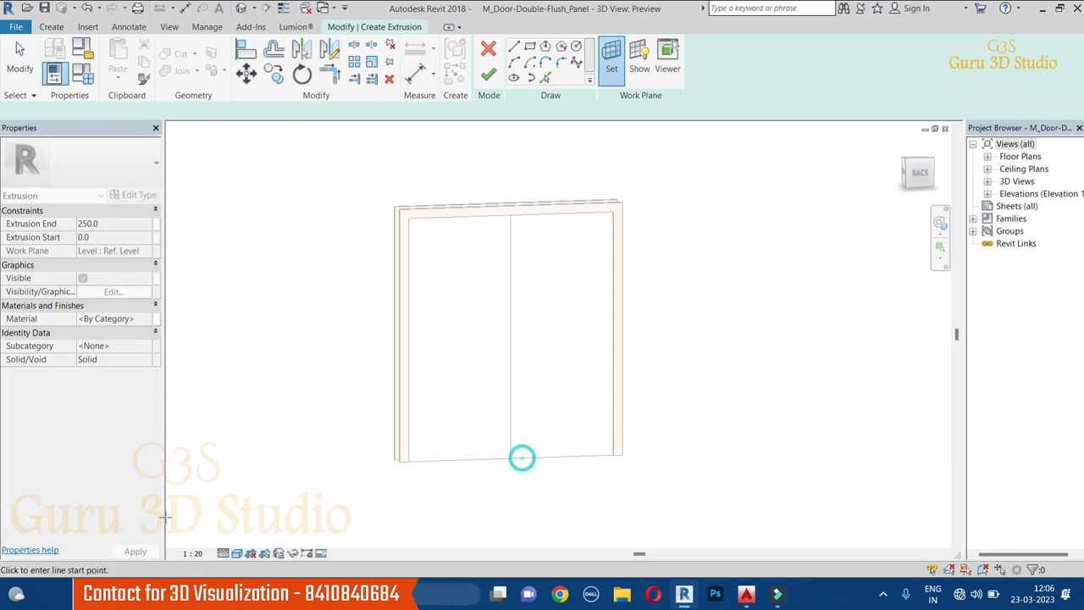
{"action": "left_click", "coordinate": [917, 173]}
{"action": "key", "text": "Escape"}
{"action": "key", "text": "Escape"}
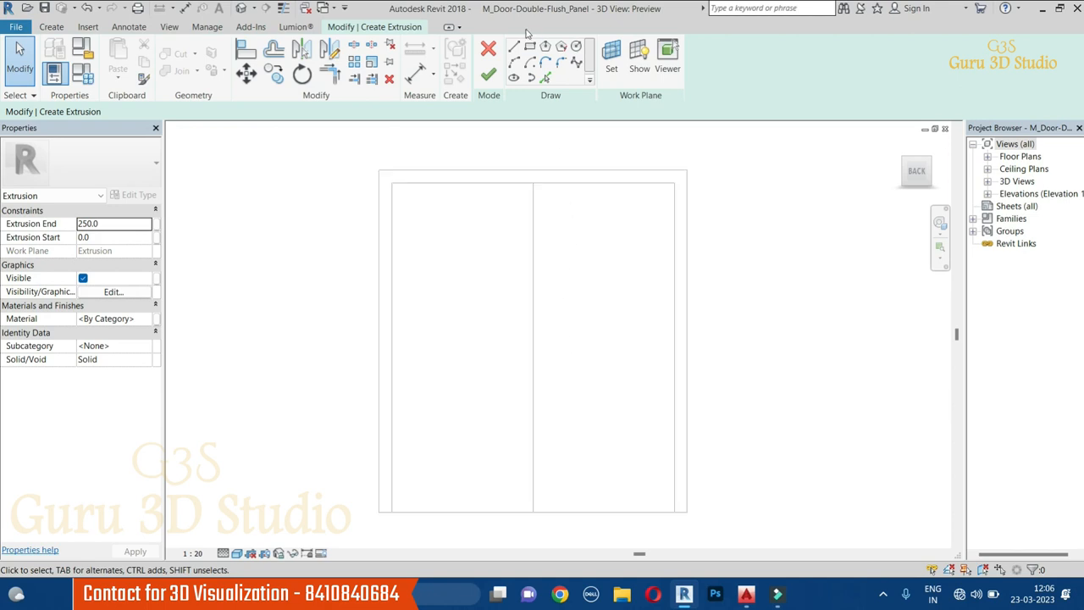
Sketch an 1800 by 2100 rectangle over both door panels along the inner edges of the trim.
{"action": "left_click", "coordinate": [529, 45]}
{"action": "left_click", "coordinate": [392, 183]}
{"action": "left_click", "coordinate": [674, 513]}
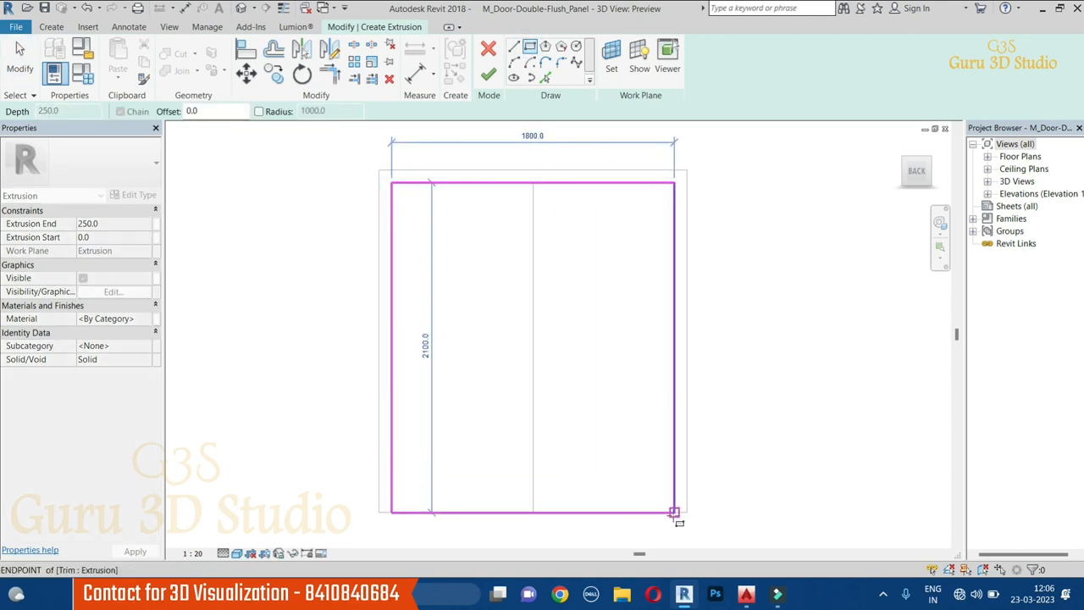
Discard the rectangle over both panels, sketch a 900 by 2100 mm rectangle over the left door panel and show the work plane.
{"action": "key", "text": "Escape"}
{"action": "key", "text": "Escape"}
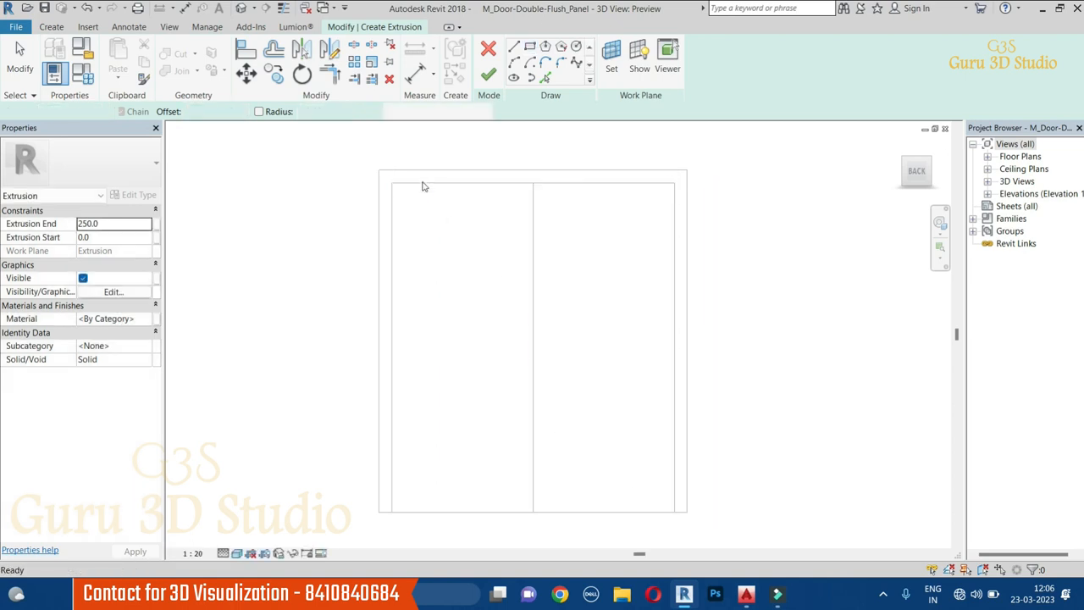
{"action": "left_click", "coordinate": [530, 45]}
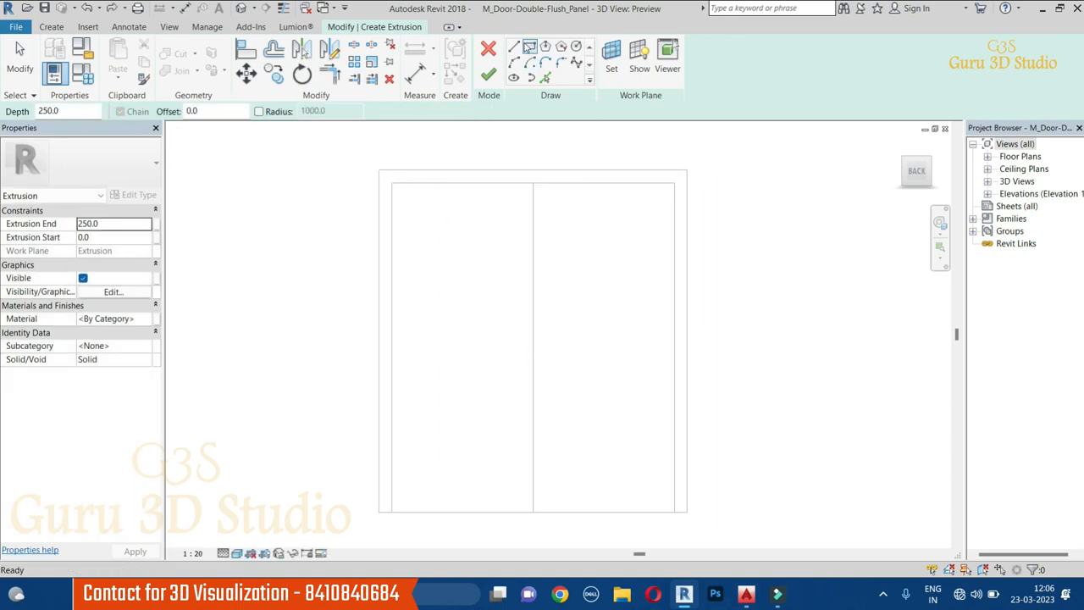
{"action": "left_click", "coordinate": [393, 183]}
{"action": "left_click", "coordinate": [533, 512]}
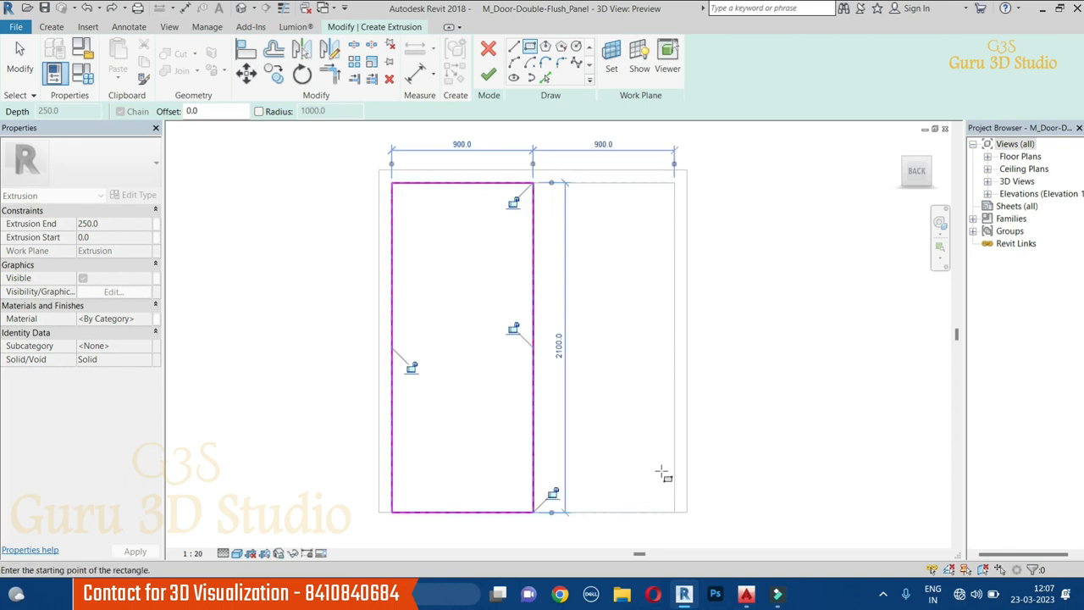
{"action": "key", "text": "Escape"}
{"action": "key", "text": "Escape"}
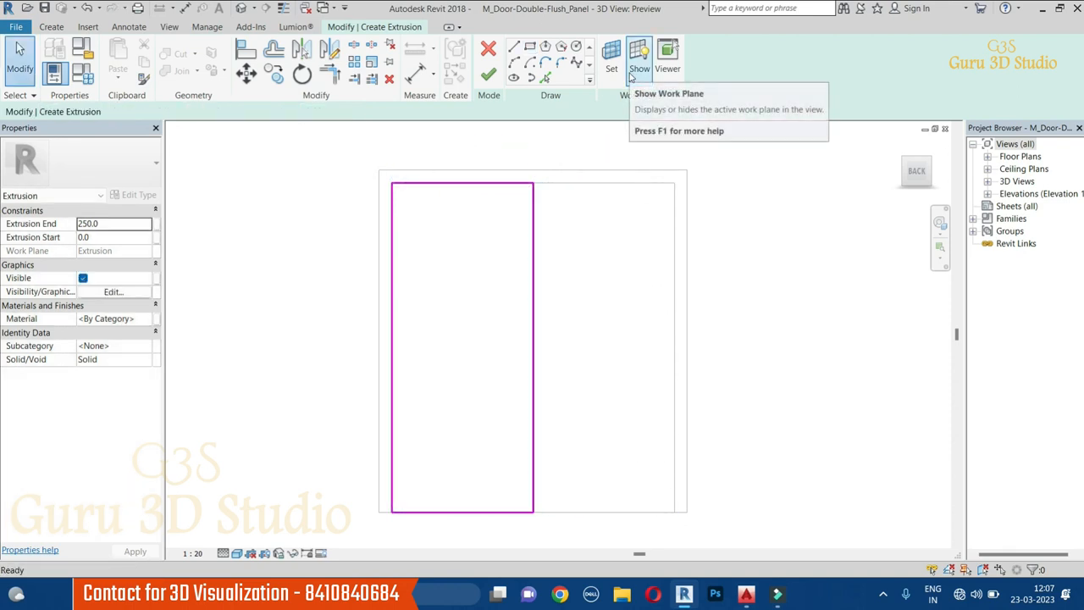
{"action": "left_click", "coordinate": [643, 76]}
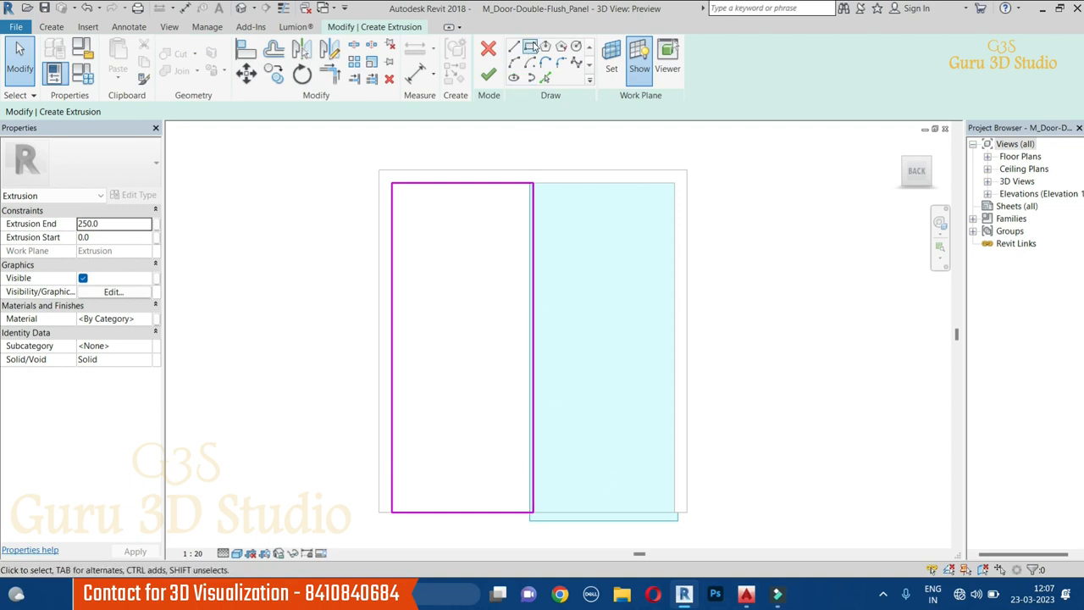
Sketch an inner rectangle about 660 by 960 mm in the upper half of the left panel's outline.
{"action": "left_click", "coordinate": [530, 46]}
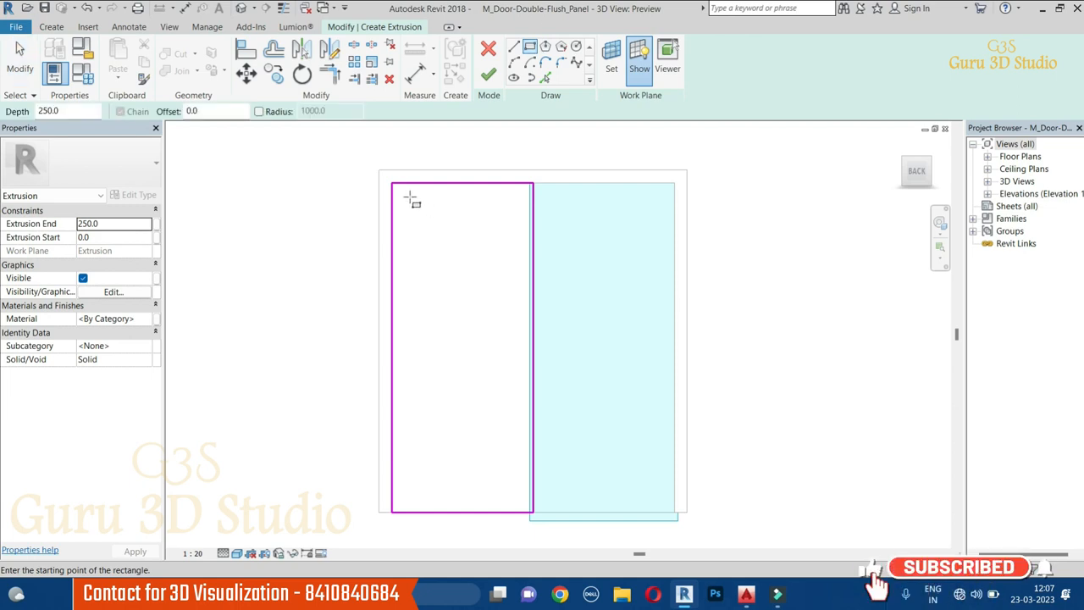
{"action": "left_click", "coordinate": [410, 198]}
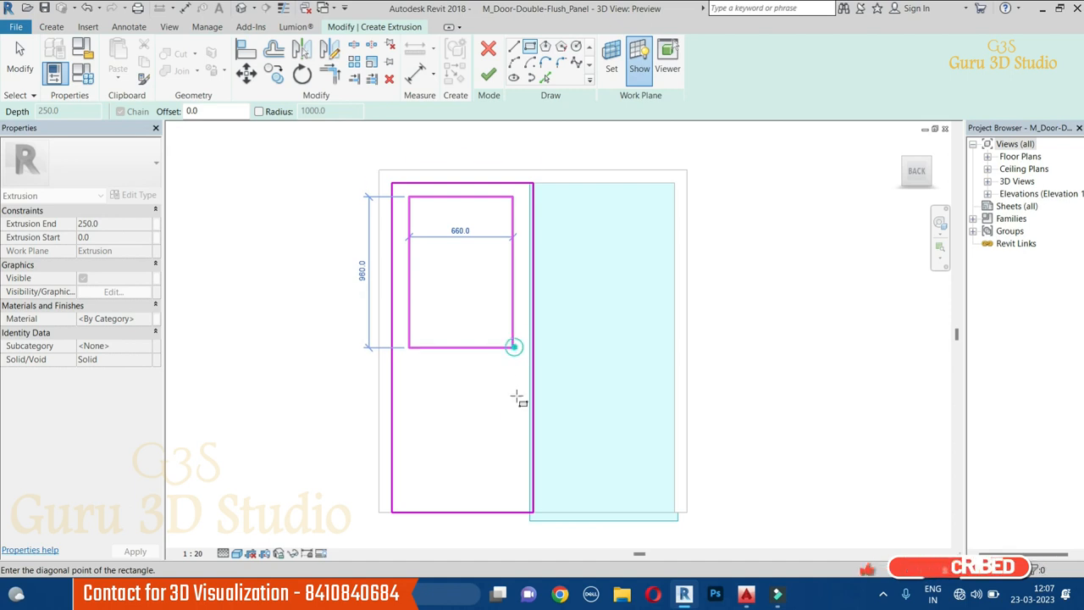
{"action": "left_click", "coordinate": [513, 347]}
{"action": "key", "text": "Escape"}
Copy the inner rectangle's four lines 1100 mm straight down into the lower half of the left panel.
{"action": "left_click_drag", "start_coordinate": [356, 200], "coordinate": [535, 367]}
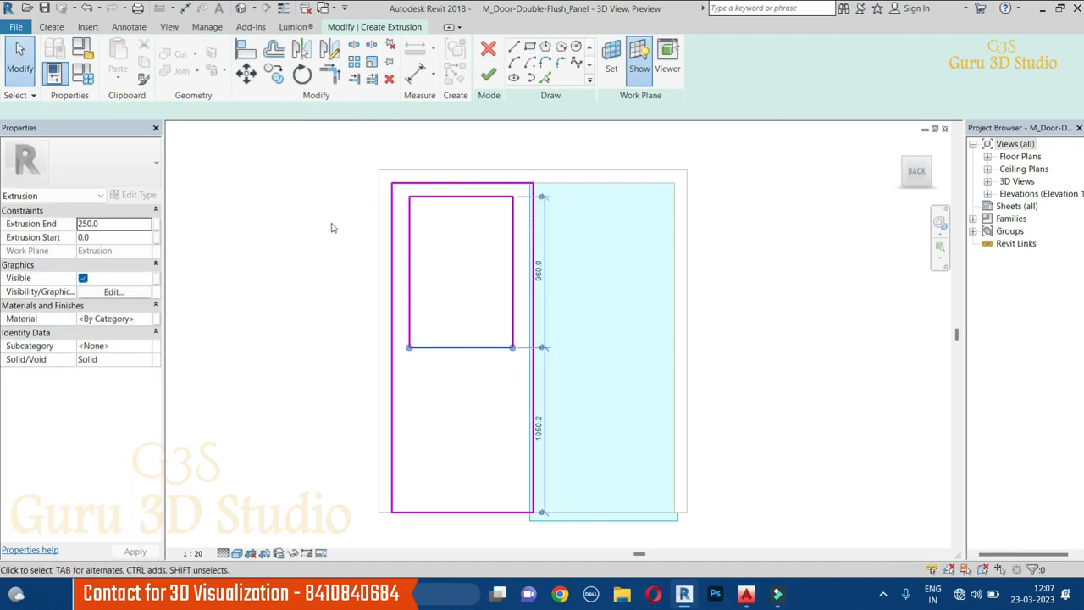
{"action": "mouse_move", "coordinate": [333, 186]}
{"action": "left_mouse_down"}
{"action": "mouse_move", "coordinate": [573, 331]}
{"action": "mouse_move", "coordinate": [651, 398]}
{"action": "left_mouse_up"}
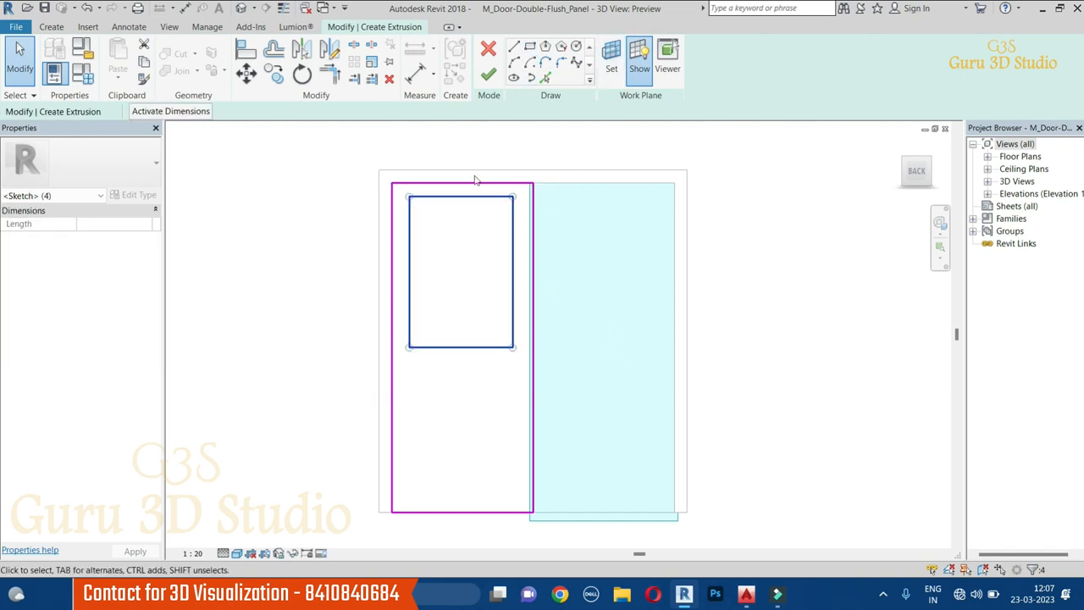
{"action": "left_click", "coordinate": [275, 74]}
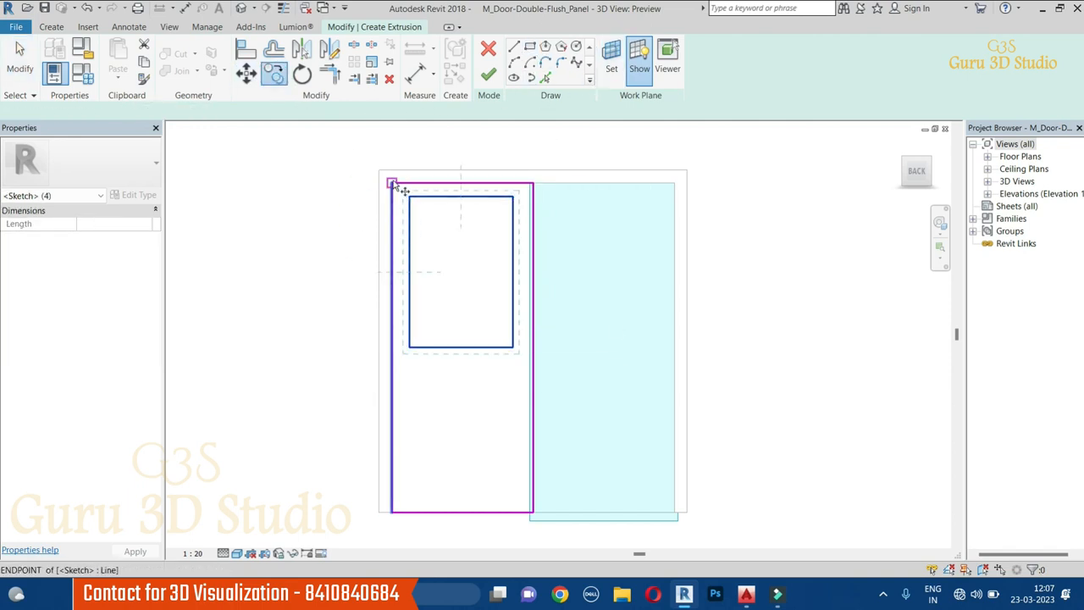
{"action": "left_click", "coordinate": [392, 183]}
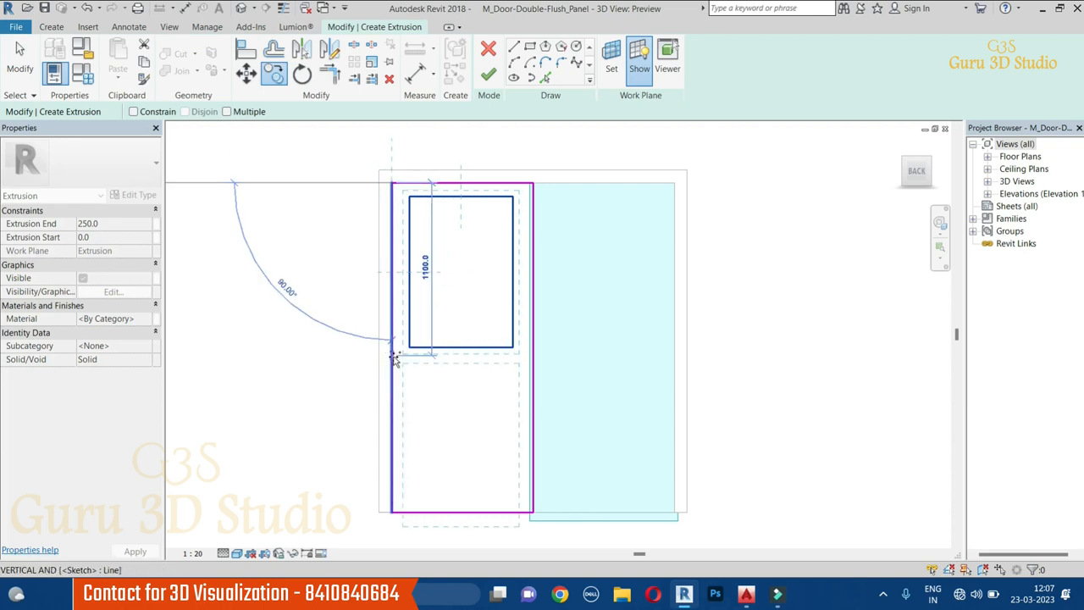
{"action": "left_click", "coordinate": [394, 358]}
Raise the lower rectangle's bottom edge to about 120 mm above the outline's bottom and finish the extrusion.
{"action": "left_click", "coordinate": [472, 519]}
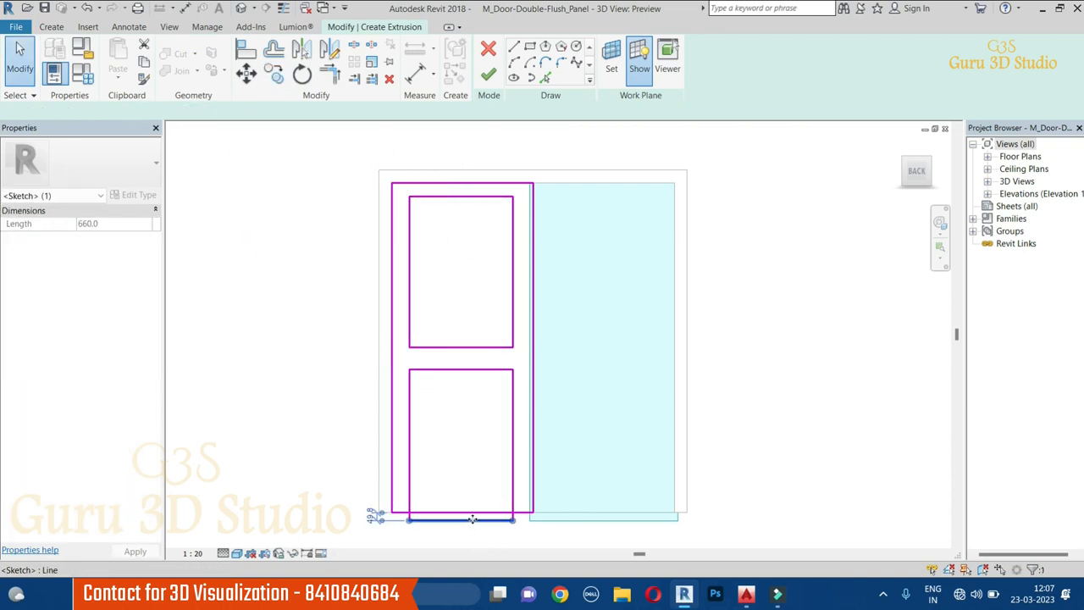
{"action": "left_click_drag", "start_coordinate": [473, 498], "coordinate": [475, 493]}
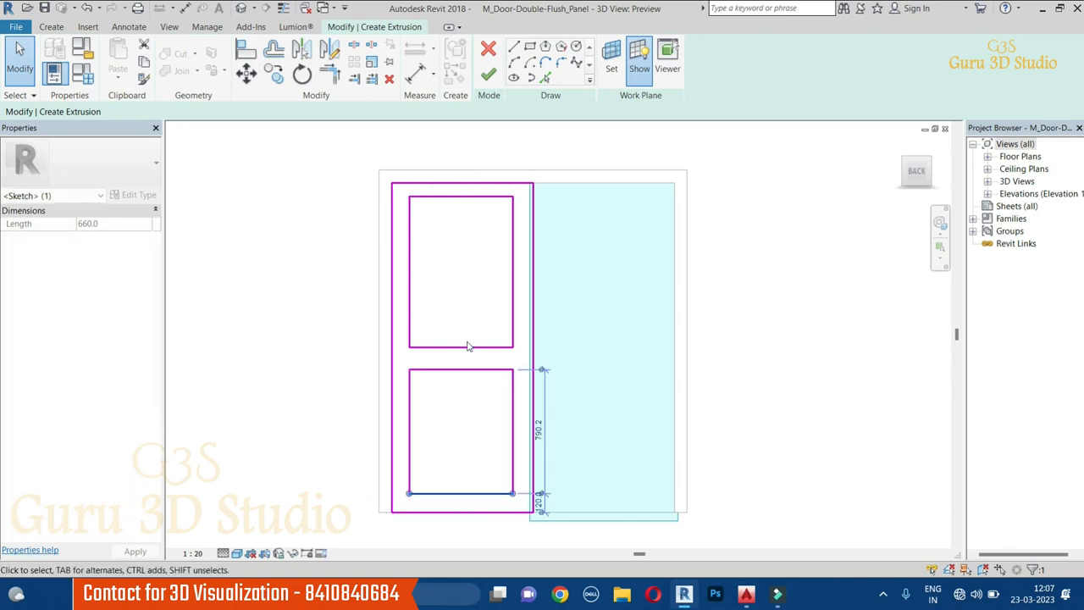
{"action": "left_click", "coordinate": [835, 367]}
{"action": "middle_click_drag", "start_coordinate": [836, 367], "coordinate": [774, 344]}
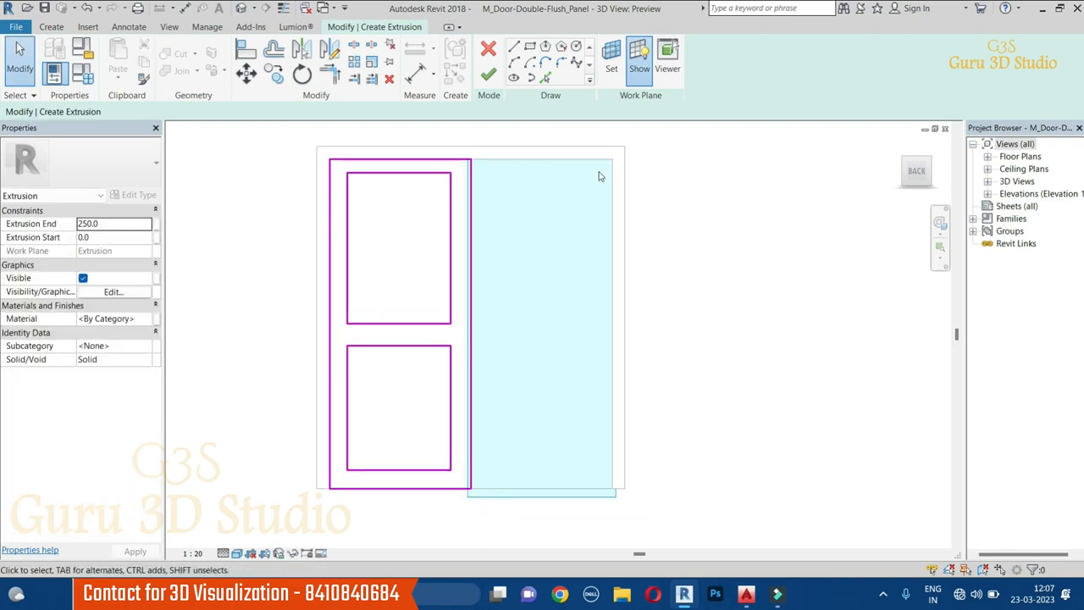
{"action": "left_click", "coordinate": [488, 74]}
Reduce the extrusion's depth to 10 mm, change it to 1 inch, and check the thinner frame in 3D.
{"action": "mouse_move", "coordinate": [777, 470]}
{"action": "middle_mouse_down", "text": "shift"}
{"action": "mouse_move", "coordinate": [792, 479]}
{"action": "mouse_move", "coordinate": [765, 443]}
{"action": "mouse_move", "coordinate": [762, 398]}
{"action": "middle_mouse_up", "text": "shift"}
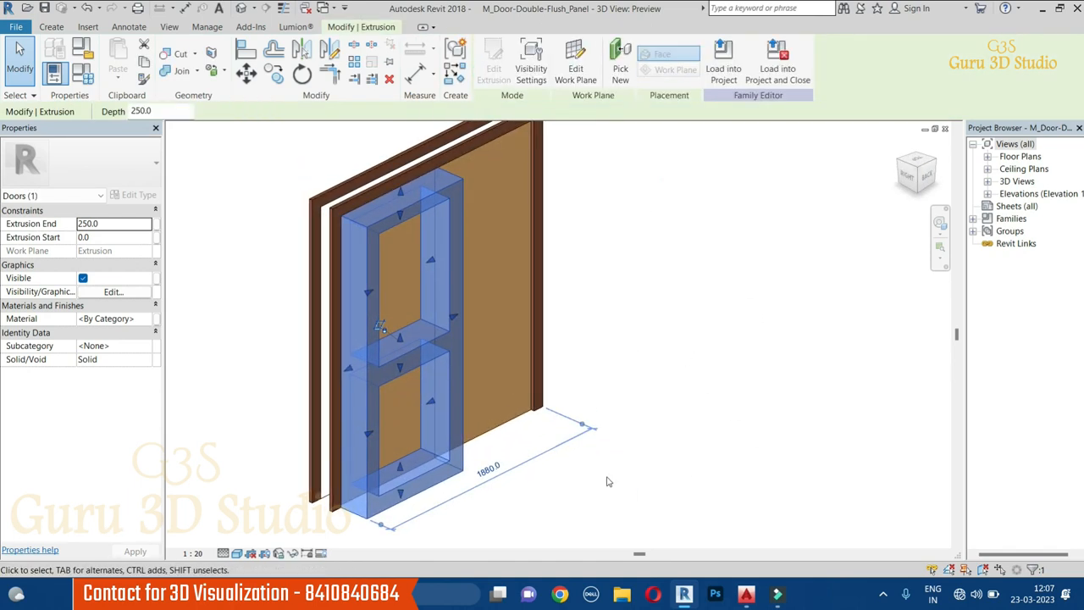
{"action": "left_click", "coordinate": [761, 389]}
{"action": "left_click", "coordinate": [421, 465]}
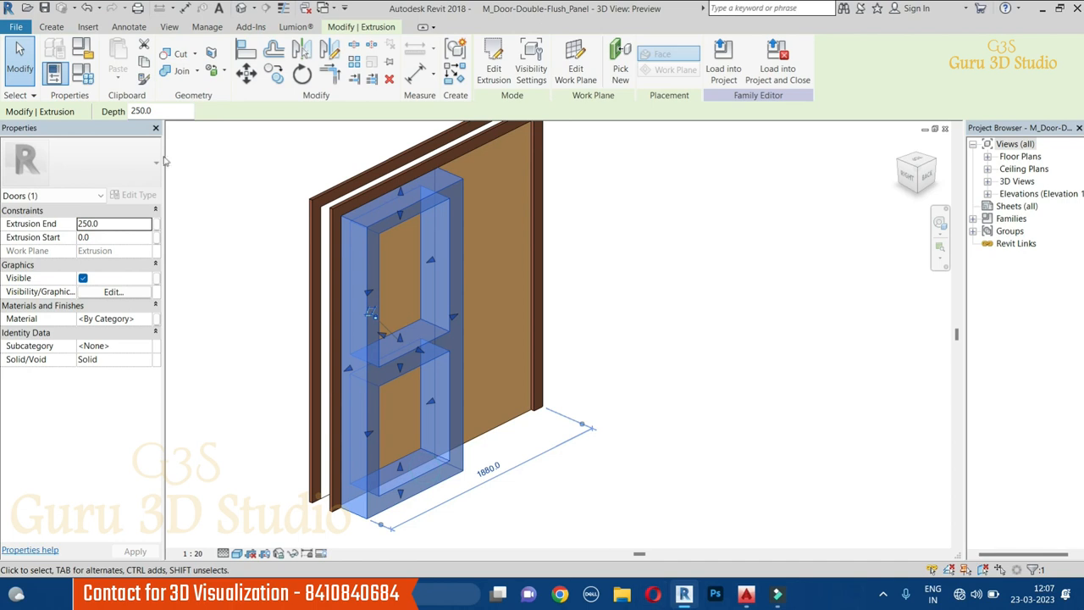
{"action": "left_click_drag", "start_coordinate": [418, 352], "coordinate": [408, 339]}
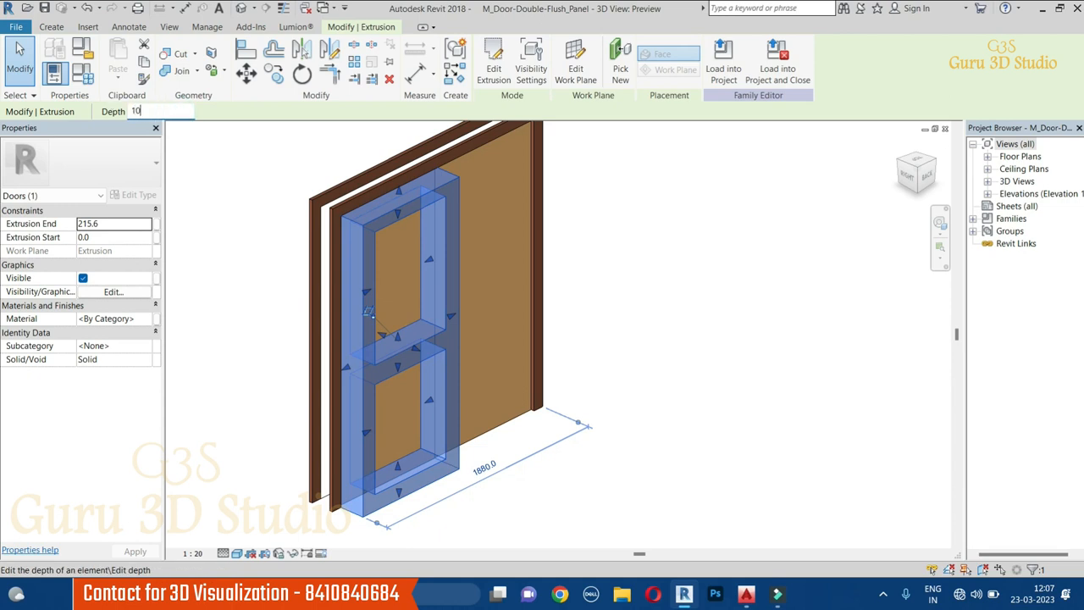
{"action": "key", "text": "Return"}
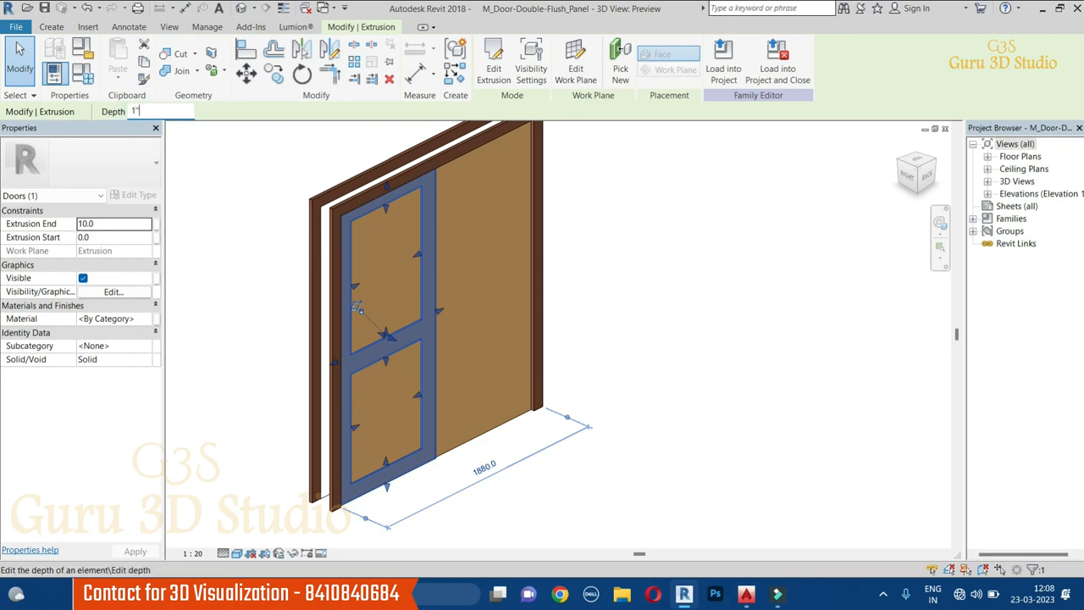
{"action": "left_click", "coordinate": [600, 276]}
{"action": "middle_click_drag", "start_coordinate": [600, 276], "coordinate": [456, 354], "text": "shift"}
{"action": "left_click", "coordinate": [456, 354]}
{"action": "middle_click_drag", "start_coordinate": [528, 432], "coordinate": [506, 428], "text": "shift"}
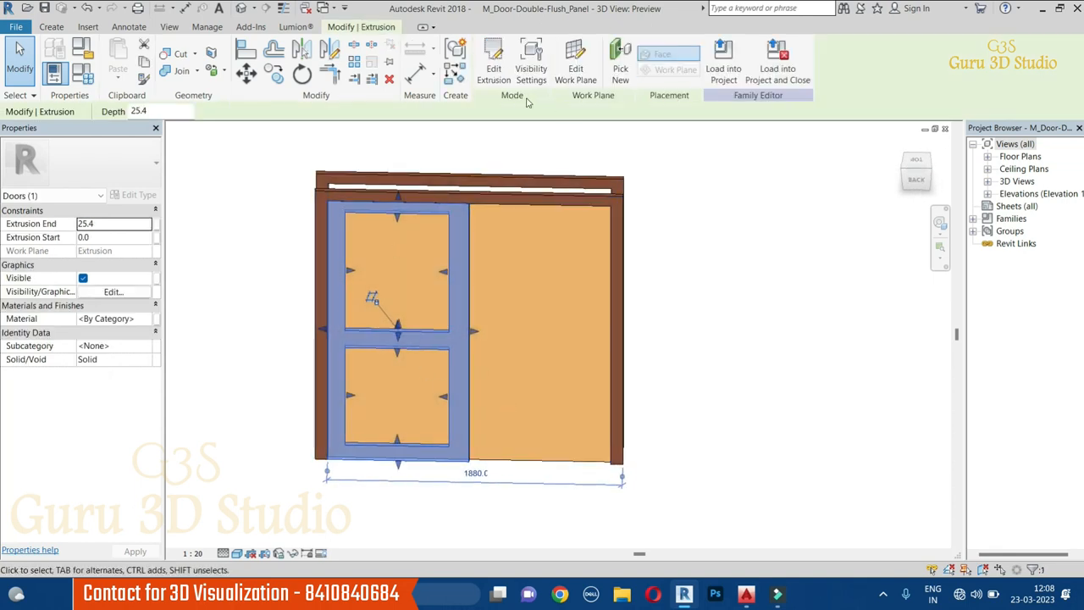
{"action": "left_click", "coordinate": [742, 334]}
Edit the extrusion's sketch to delete the four outer outline lines, keep both inner rectangles and finish it.
{"action": "left_click", "coordinate": [454, 338]}
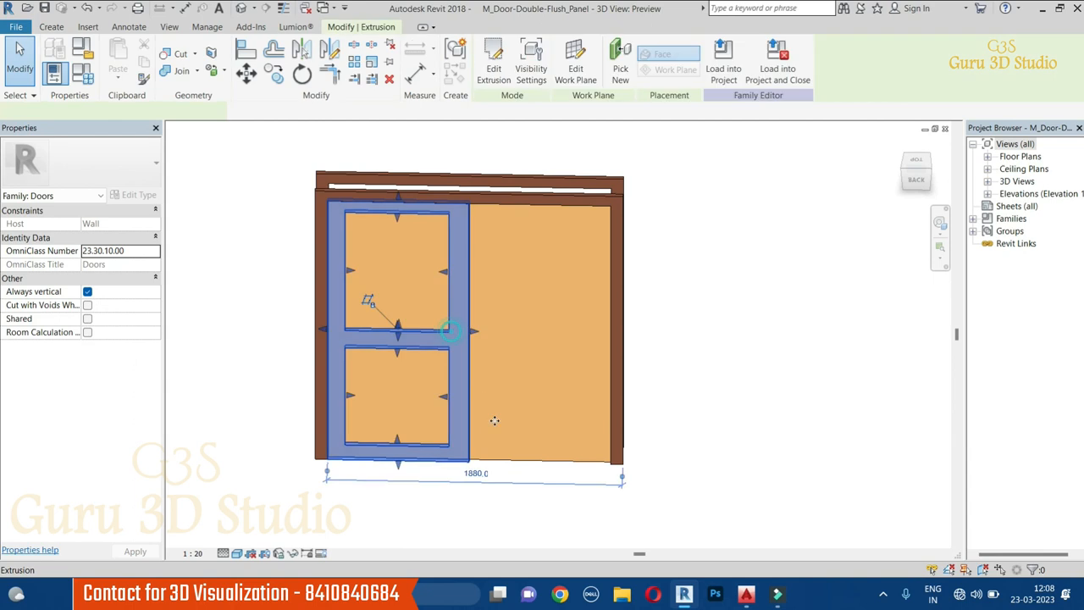
{"action": "left_click", "coordinate": [493, 68]}
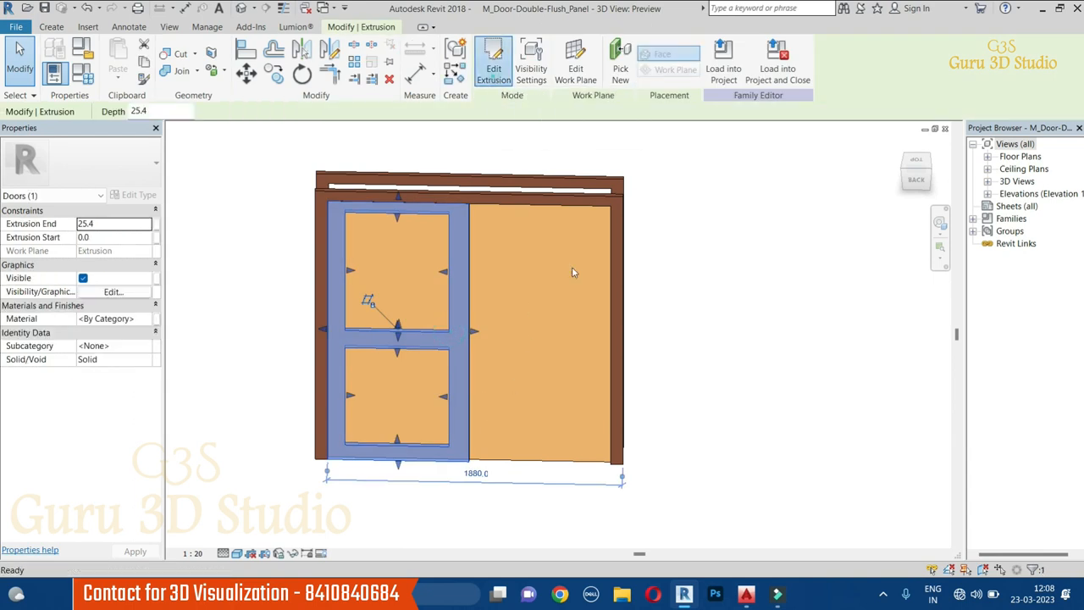
{"action": "left_click", "coordinate": [915, 187]}
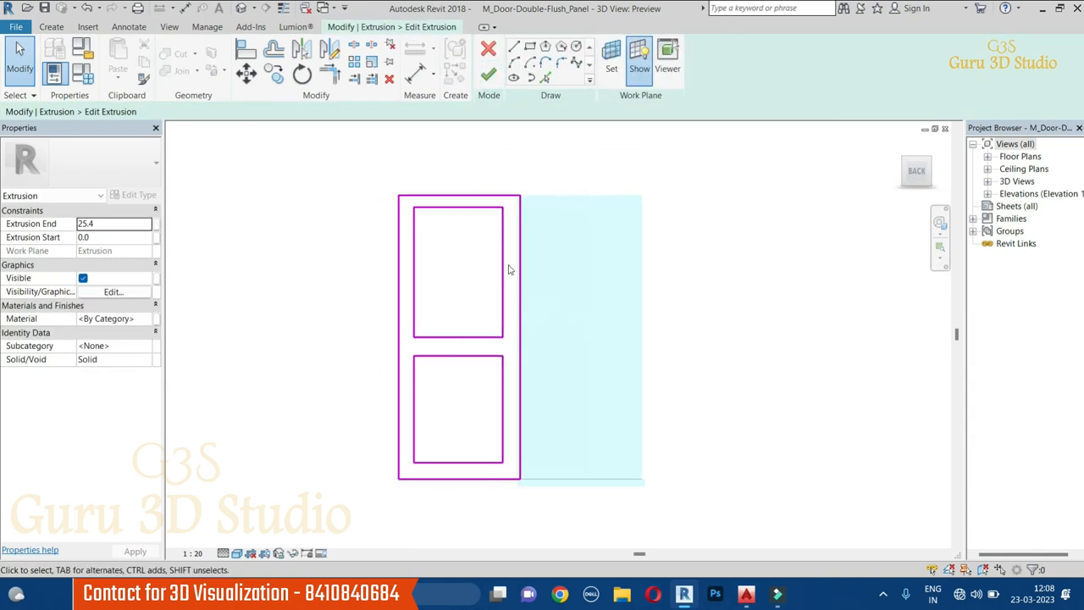
{"action": "left_click_drag", "start_coordinate": [407, 183], "coordinate": [583, 198]}
{"action": "key", "text": "Delete"}
{"action": "left_click", "coordinate": [556, 389]}
{"action": "key", "text": "Delete"}
{"action": "left_click", "coordinate": [528, 479]}
{"action": "key", "text": "Delete"}
{"action": "left_click", "coordinate": [438, 356]}
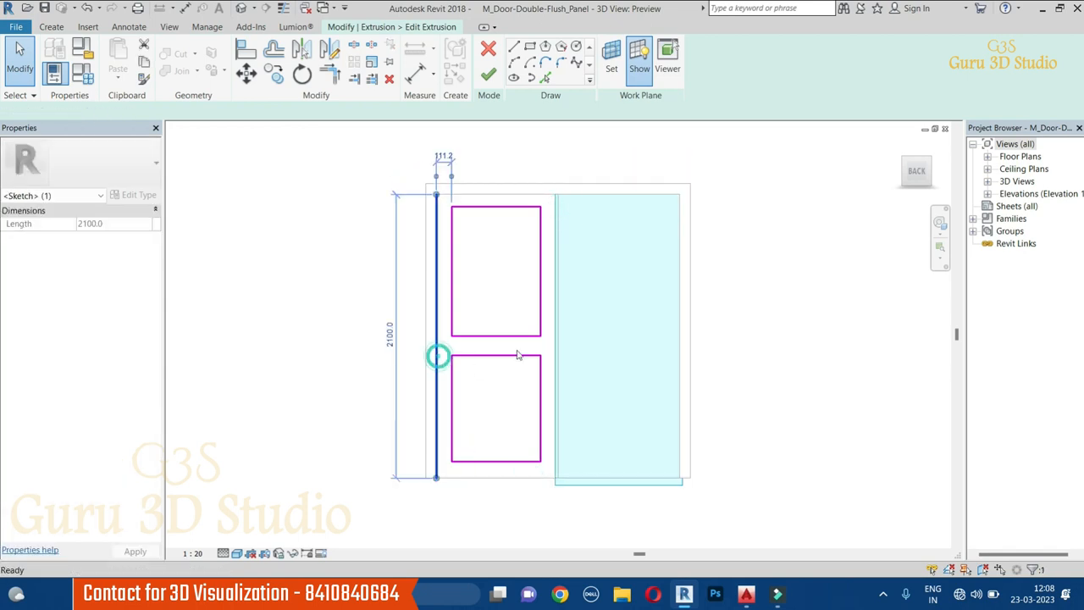
{"action": "key", "text": "Delete"}
{"action": "left_click", "coordinate": [488, 75]}
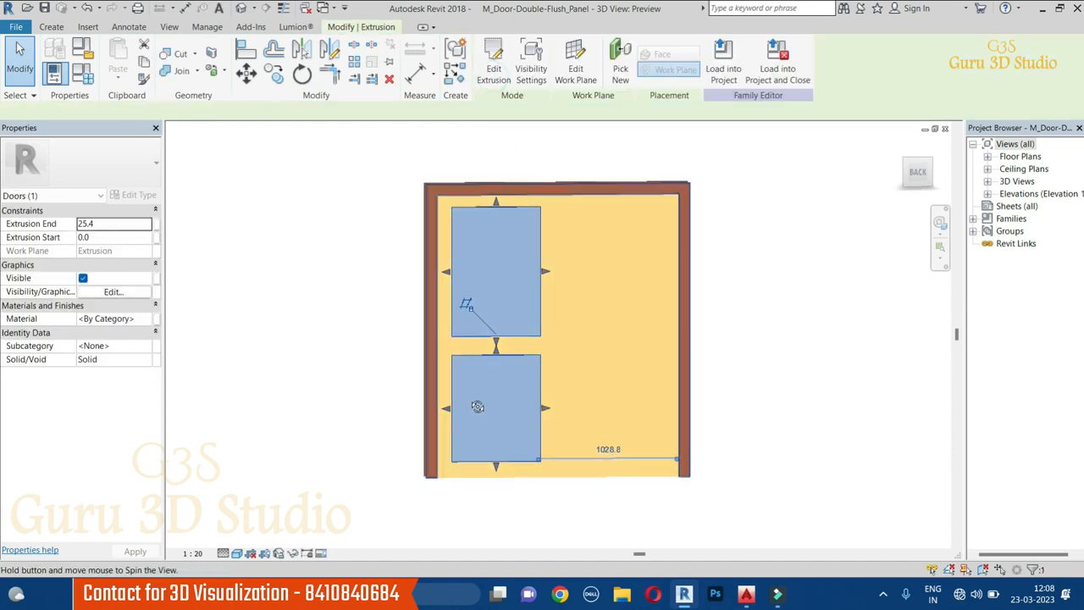
{"action": "middle_click_drag", "start_coordinate": [477, 407], "coordinate": [568, 408], "text": "shift"}
{"action": "left_click", "coordinate": [728, 432]}
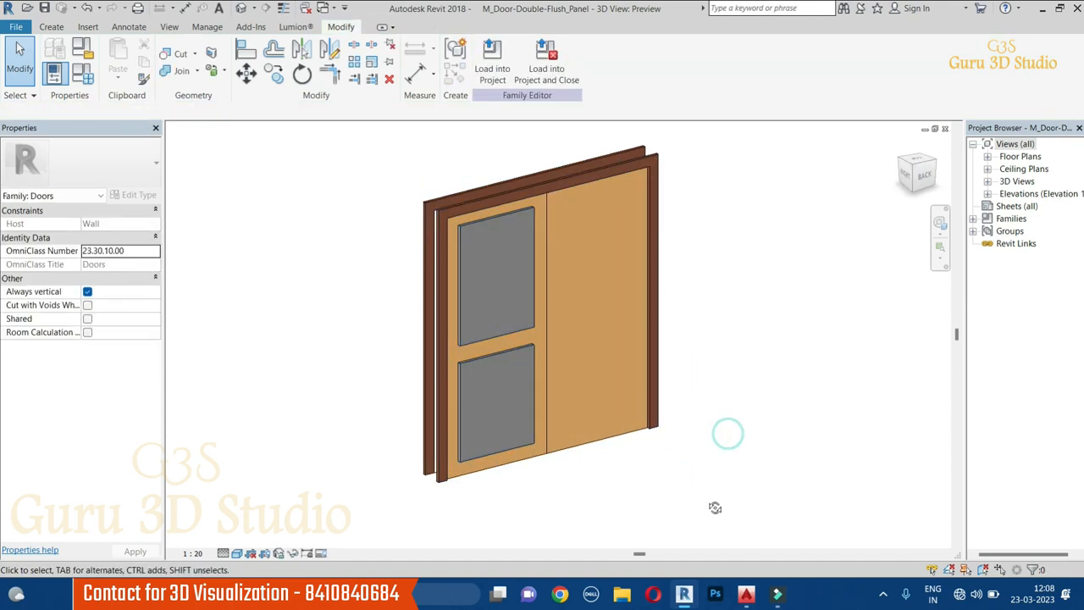
Mirror the two raised panels onto the right door leaf about the vertical joint between the leaves.
{"action": "left_click", "coordinate": [521, 380]}
{"action": "middle_click_drag", "start_coordinate": [626, 386], "coordinate": [898, 222], "text": "shift"}
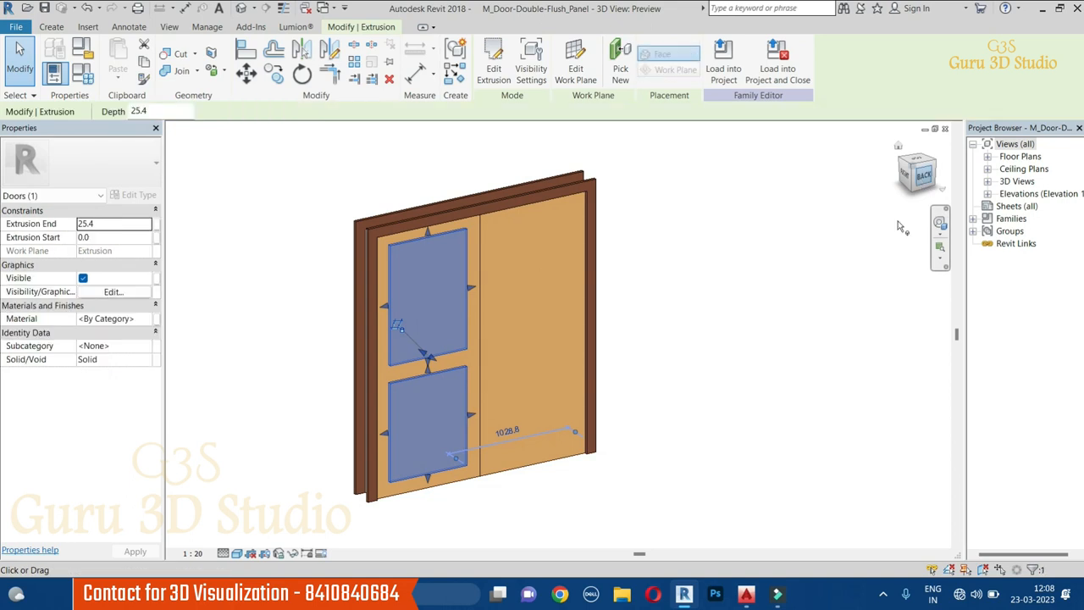
{"action": "left_click", "coordinate": [922, 175]}
{"action": "scroll", "coordinate": [626, 407], "scroll_direction": "up", "scroll_amount": 2}
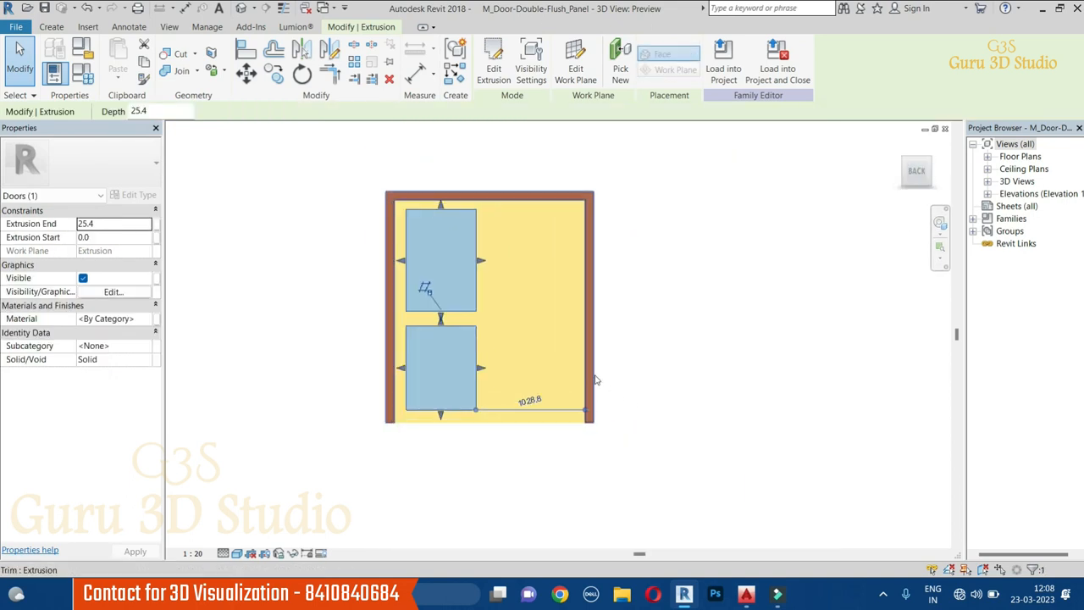
{"action": "scroll", "coordinate": [595, 380], "scroll_direction": "up", "scroll_amount": 1}
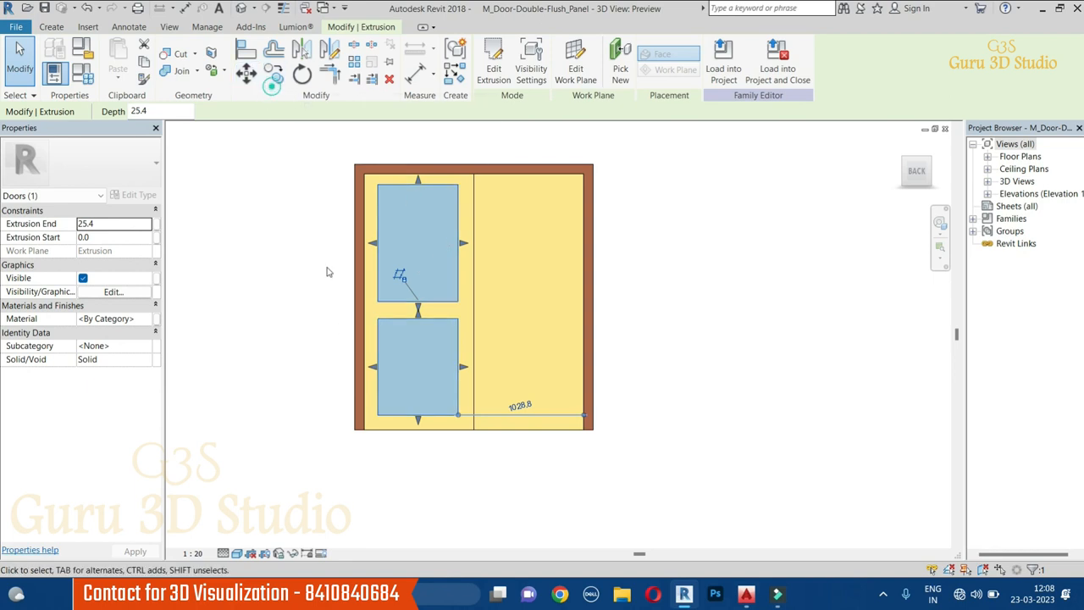
{"action": "left_click", "coordinate": [273, 79]}
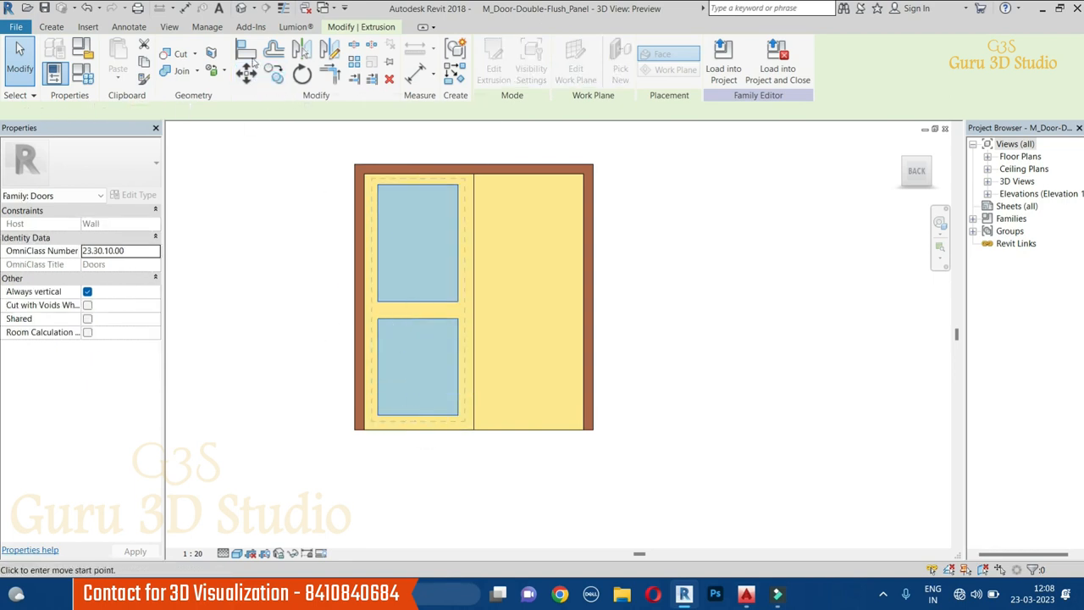
{"action": "left_click", "coordinate": [329, 53]}
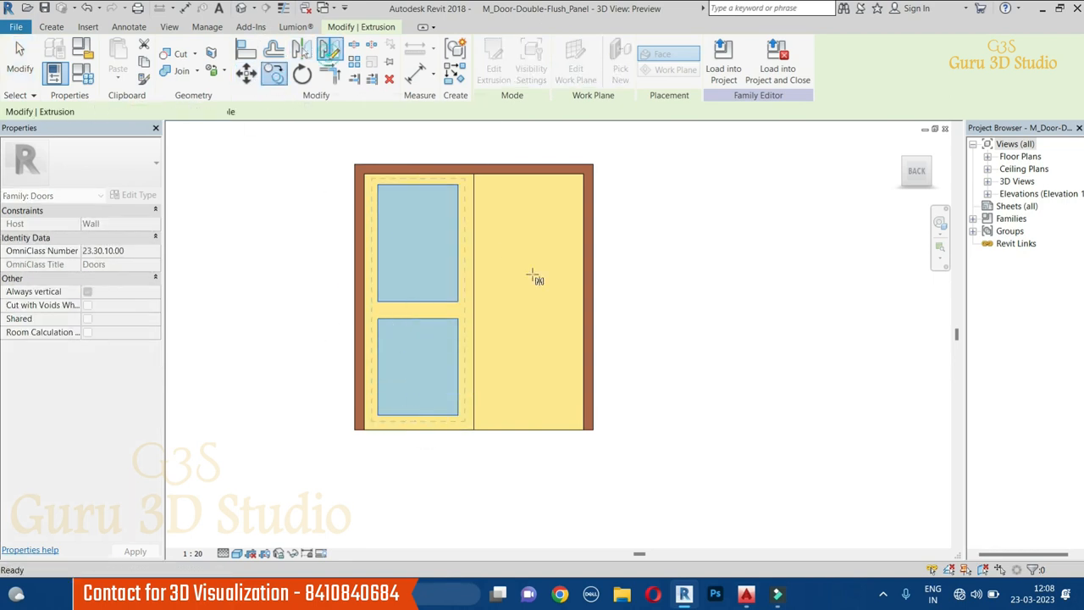
{"action": "left_click", "coordinate": [475, 227]}
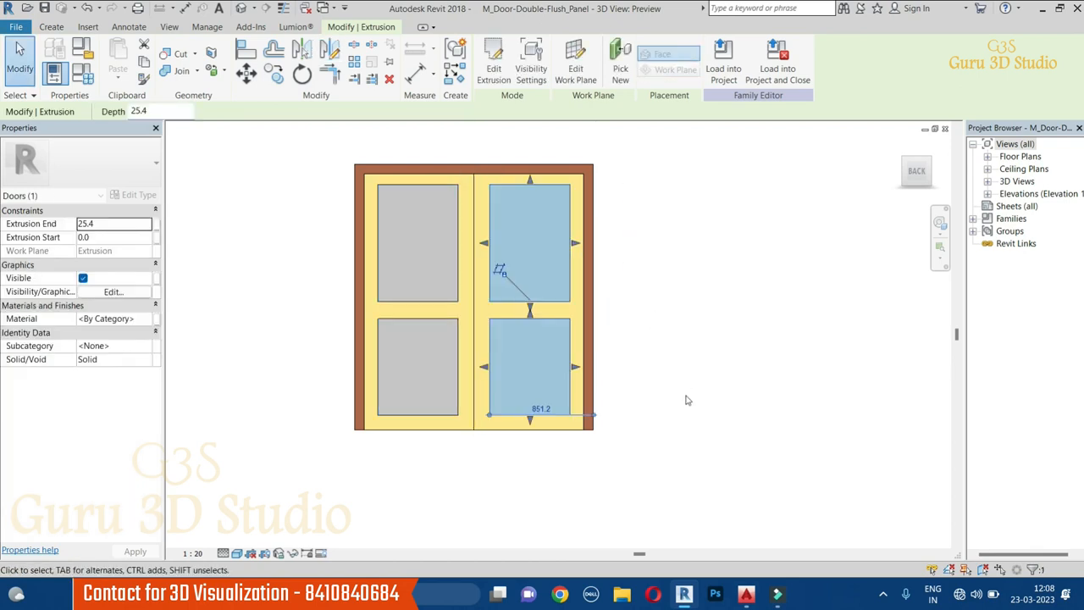
{"action": "key", "text": "Escape"}
Examine the raised panels on both door leaves in 3D and select the left pair.
{"action": "middle_click_drag", "start_coordinate": [686, 396], "coordinate": [423, 331], "text": "shift"}
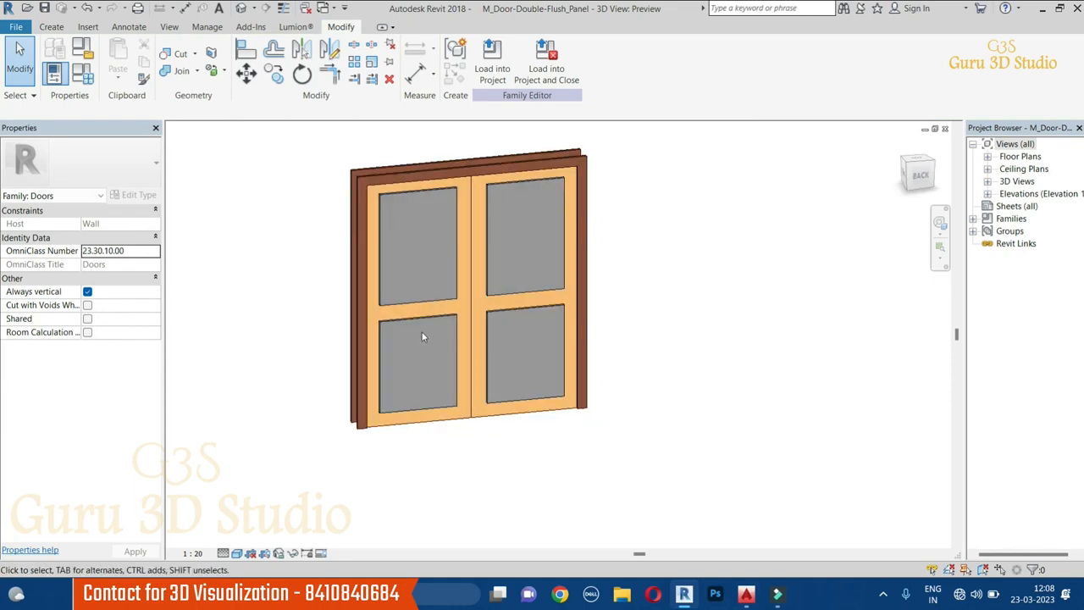
{"action": "middle_click_drag", "start_coordinate": [694, 384], "coordinate": [646, 501], "text": "shift"}
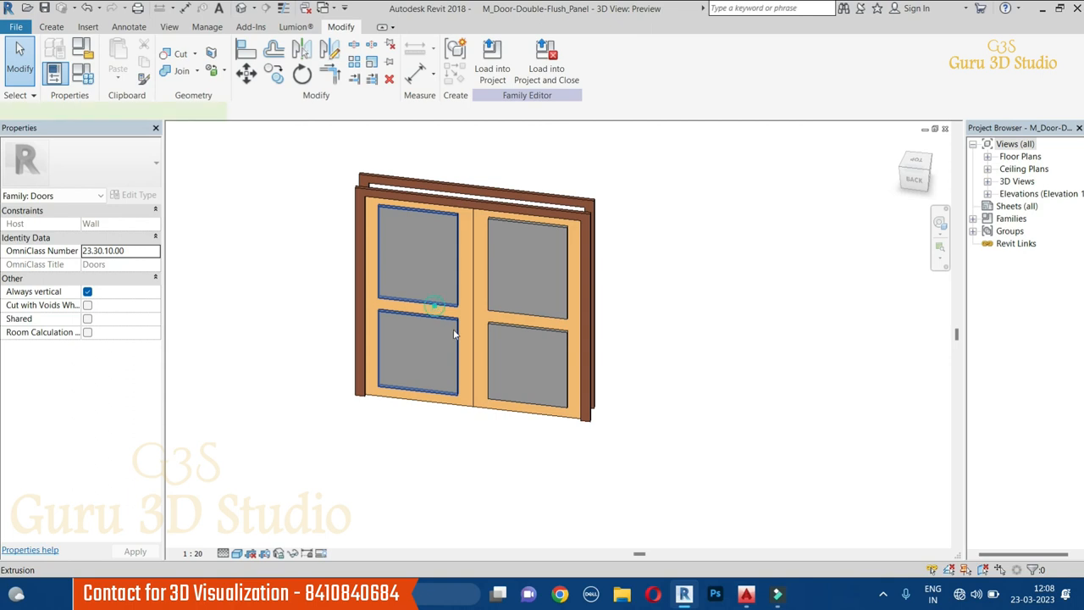
{"action": "left_click", "coordinate": [432, 311]}
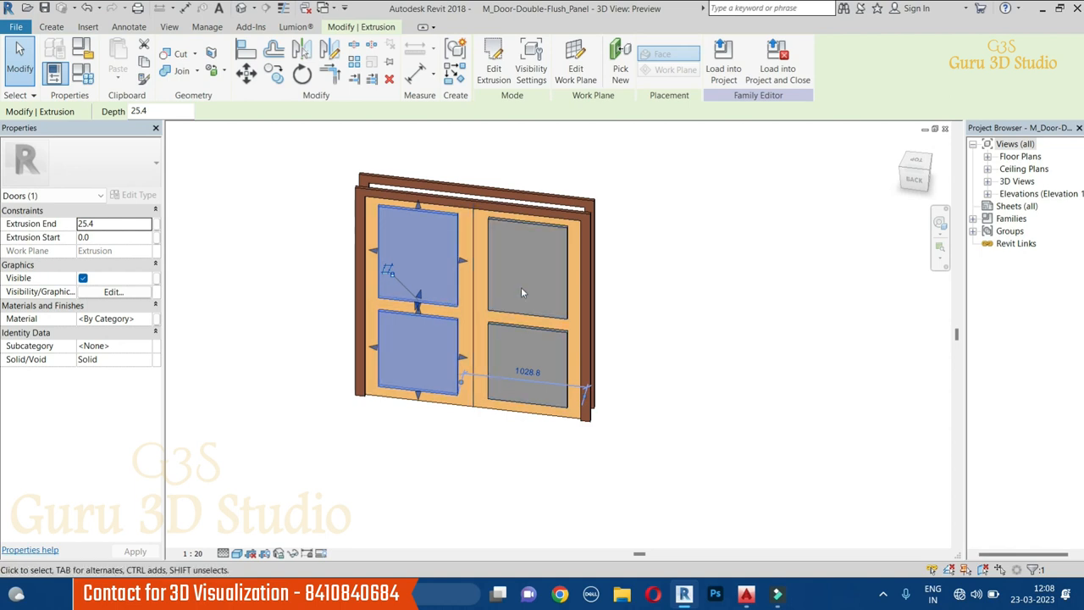
{"action": "middle_click_drag", "start_coordinate": [516, 506], "coordinate": [521, 474], "text": "shift"}
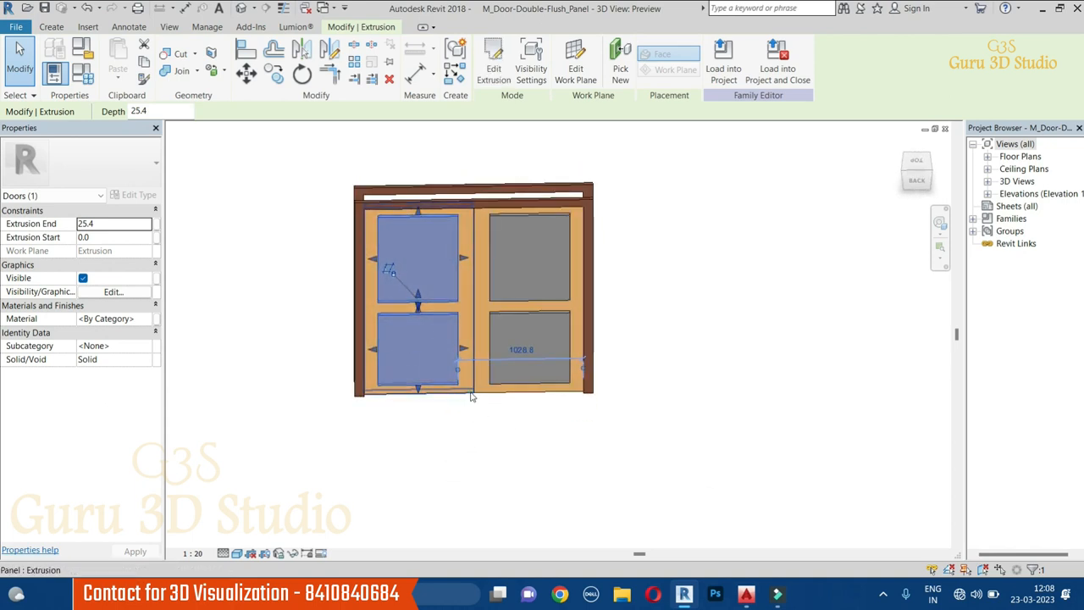
Assign the Wood - Birch - Solid Stained Light Low Gloss material to the left pair of raised panels.
{"action": "left_click", "coordinate": [475, 394]}
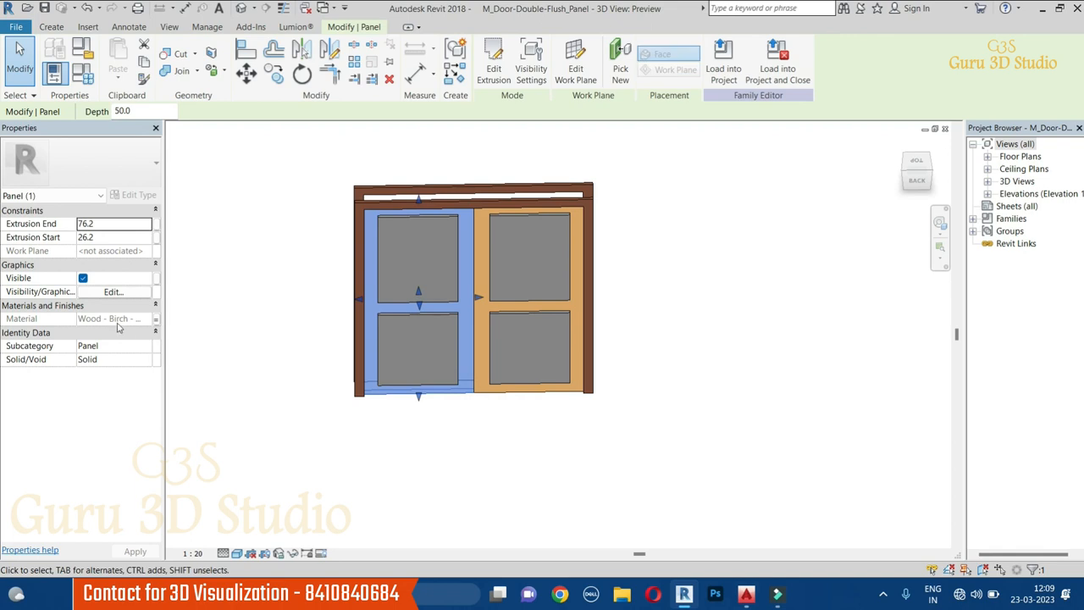
{"action": "left_click", "coordinate": [460, 382]}
{"action": "left_click", "coordinate": [127, 319]}
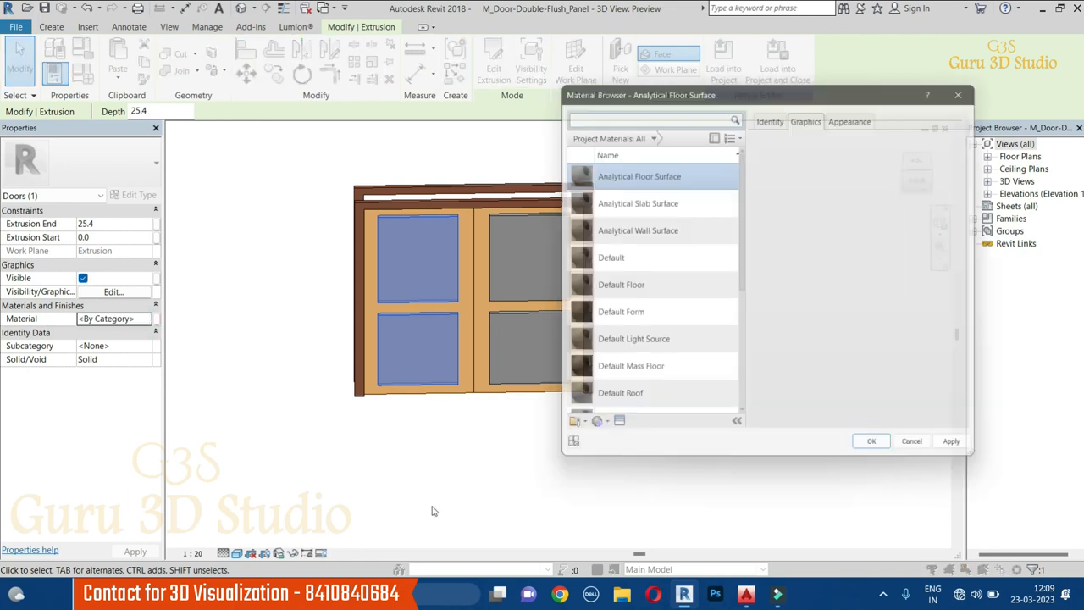
{"action": "scroll", "coordinate": [648, 390], "scroll_direction": "down", "scroll_amount": 3}
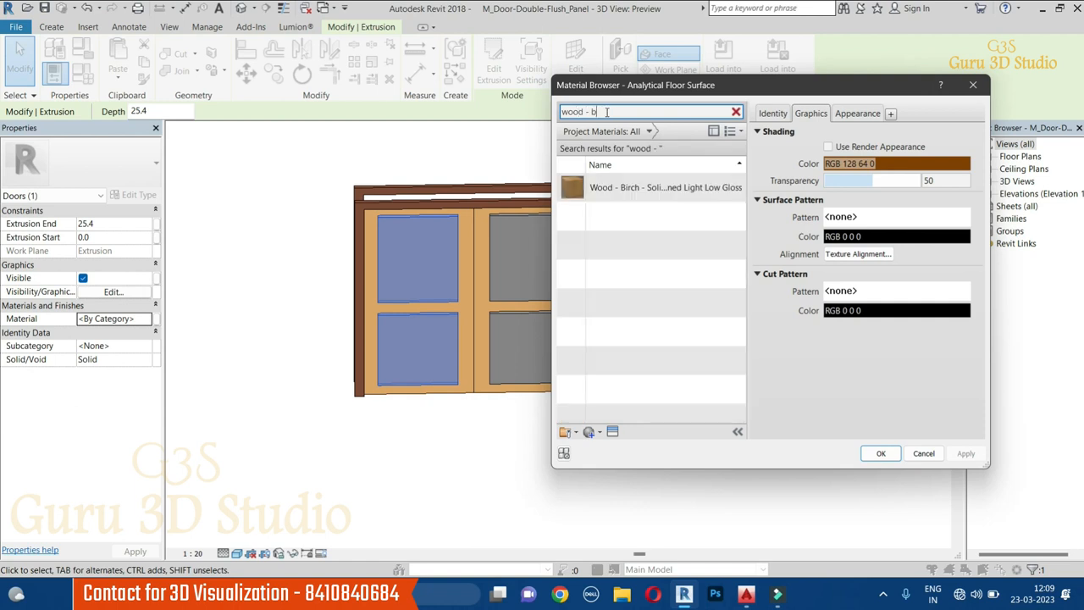
{"action": "left_click", "coordinate": [665, 188]}
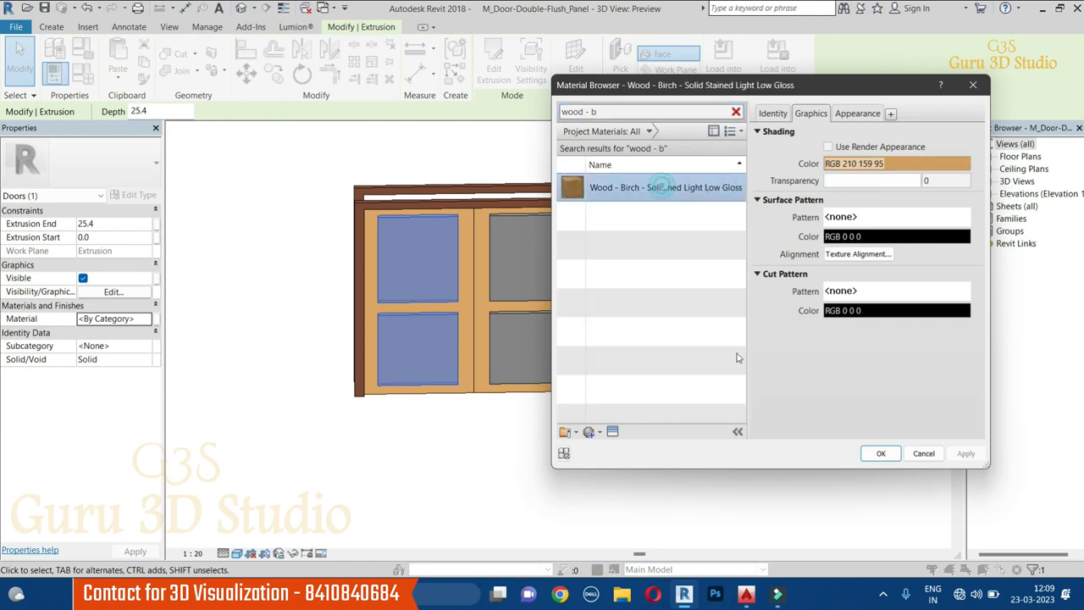
{"action": "left_click", "coordinate": [880, 454]}
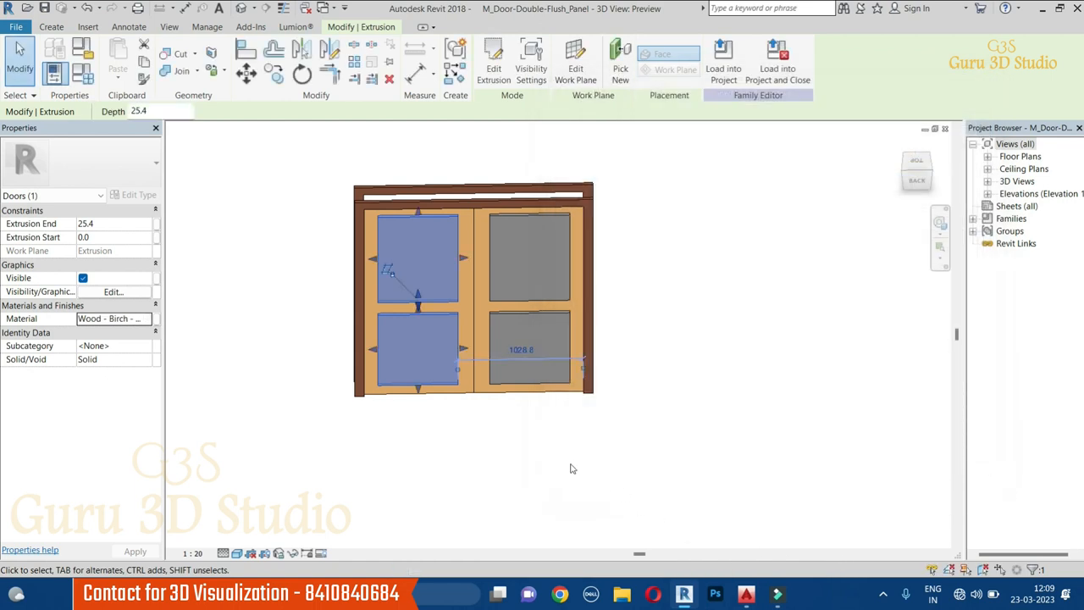
{"action": "left_click", "coordinate": [569, 462]}
Give the raised panels on the right leaf the same Wood - Birch - Solid Stained Light Low Gloss material.
{"action": "left_click", "coordinate": [493, 320]}
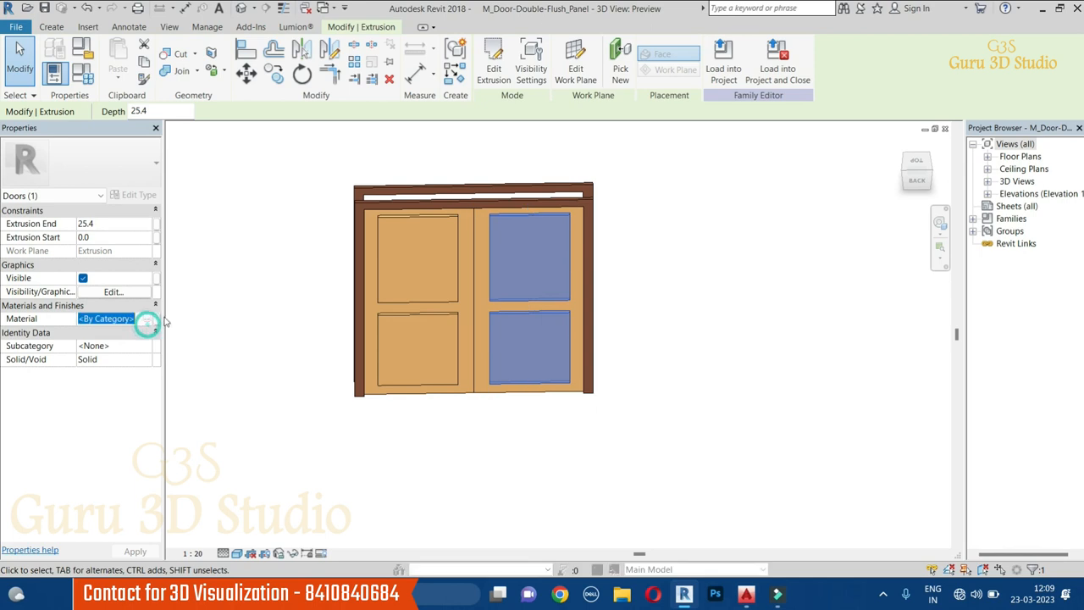
{"action": "left_click", "coordinate": [146, 318]}
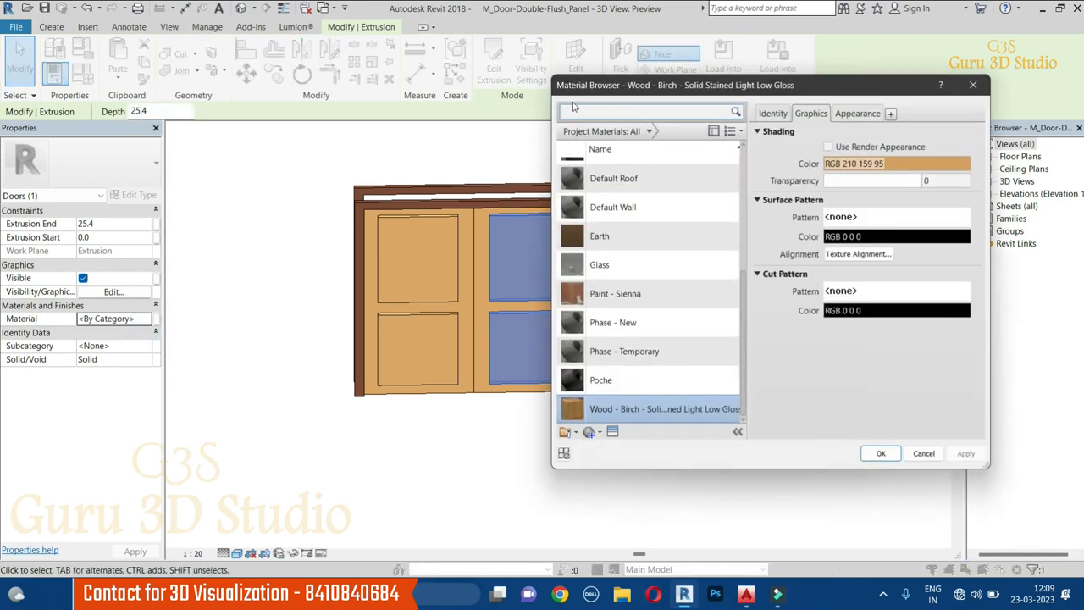
{"action": "left_click", "coordinate": [881, 455]}
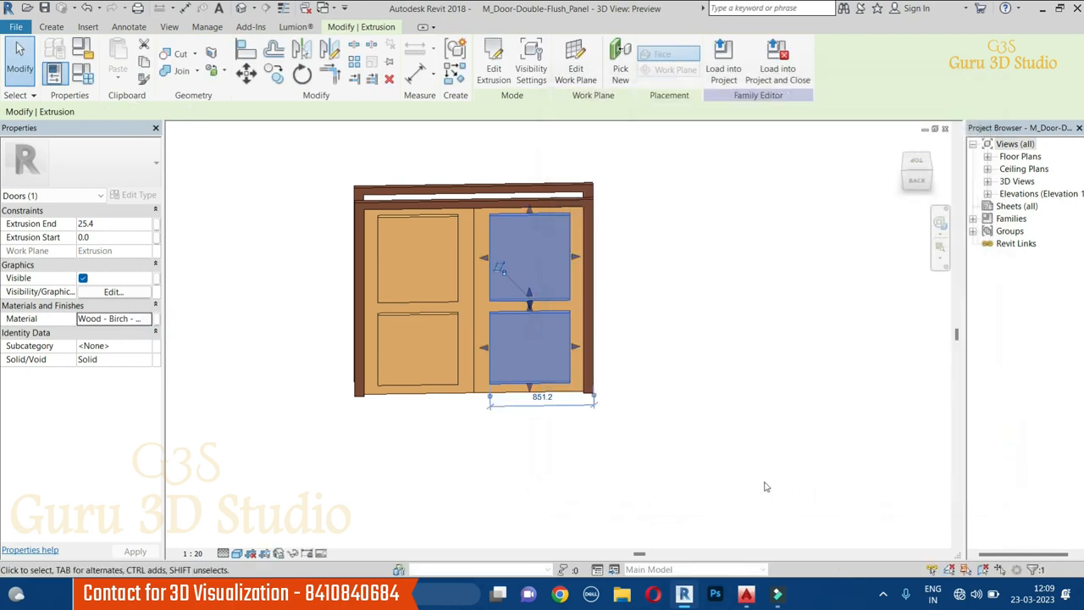
{"action": "left_click", "coordinate": [758, 482]}
Examine the raised panels in 3D and look through the available void form types.
{"action": "middle_click_drag", "start_coordinate": [598, 486], "coordinate": [688, 386], "text": "shift"}
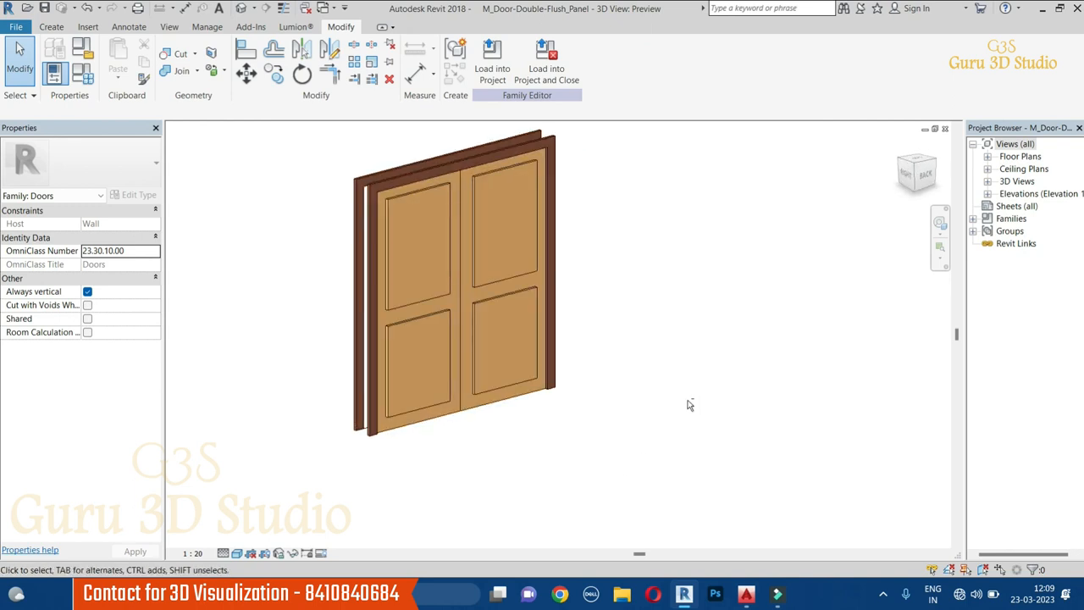
{"action": "middle_click_drag", "start_coordinate": [690, 424], "coordinate": [690, 478], "text": "shift"}
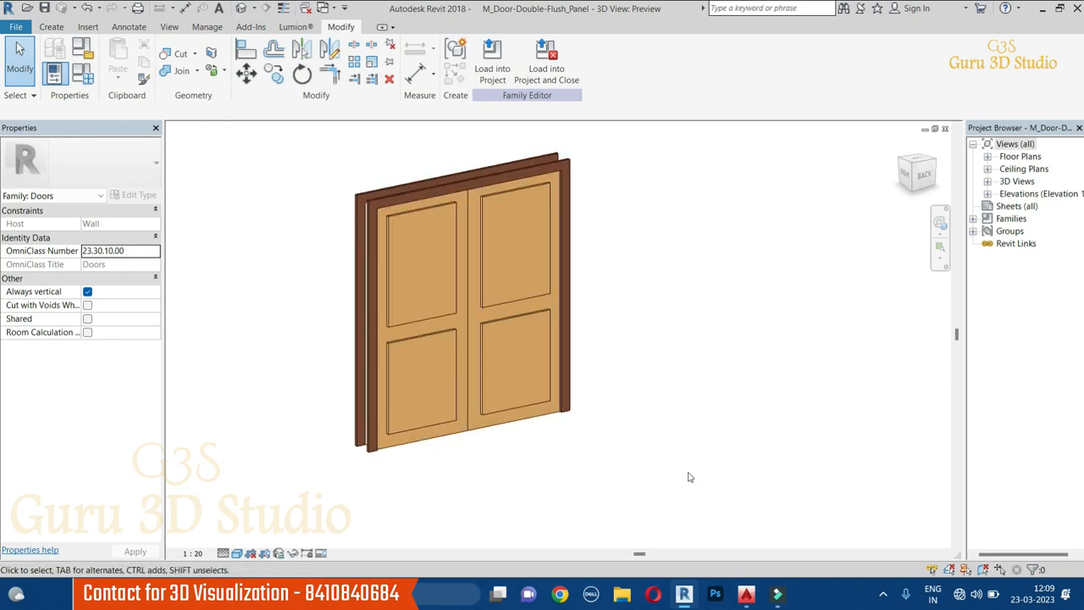
{"action": "mouse_move", "coordinate": [589, 470]}
{"action": "middle_mouse_down", "text": "shift"}
{"action": "mouse_move", "coordinate": [818, 467]}
{"action": "mouse_move", "coordinate": [581, 463]}
{"action": "middle_mouse_up", "text": "shift"}
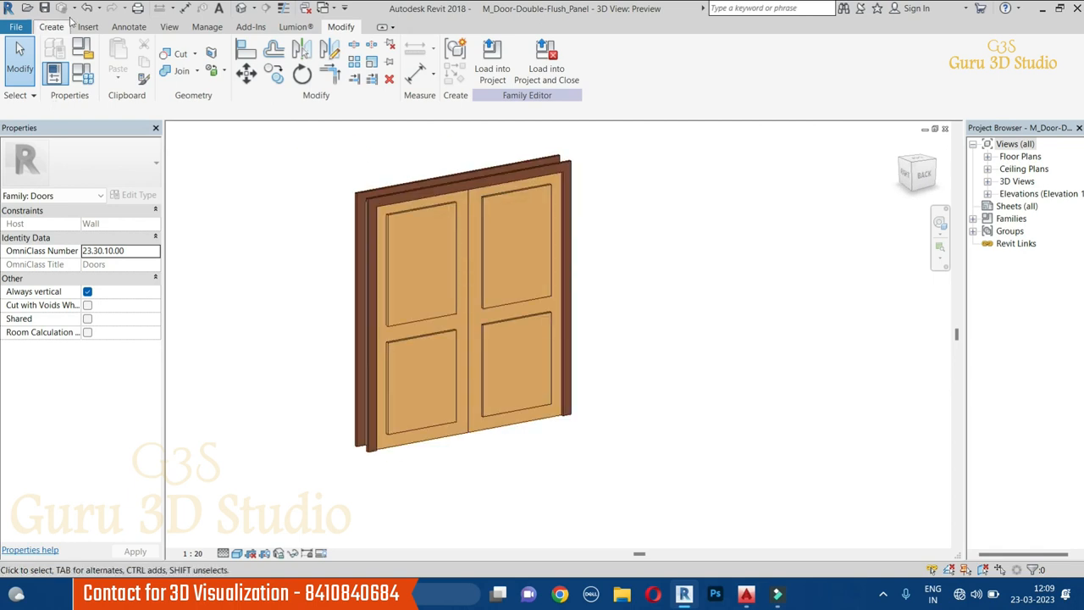
{"action": "left_click", "coordinate": [55, 26]}
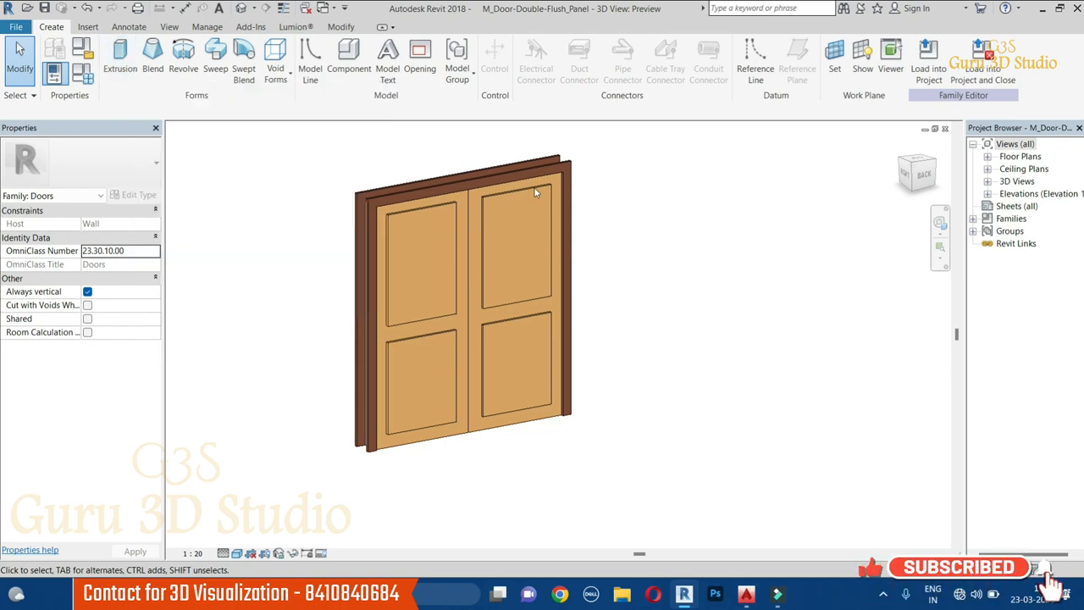
{"action": "left_click", "coordinate": [275, 68]}
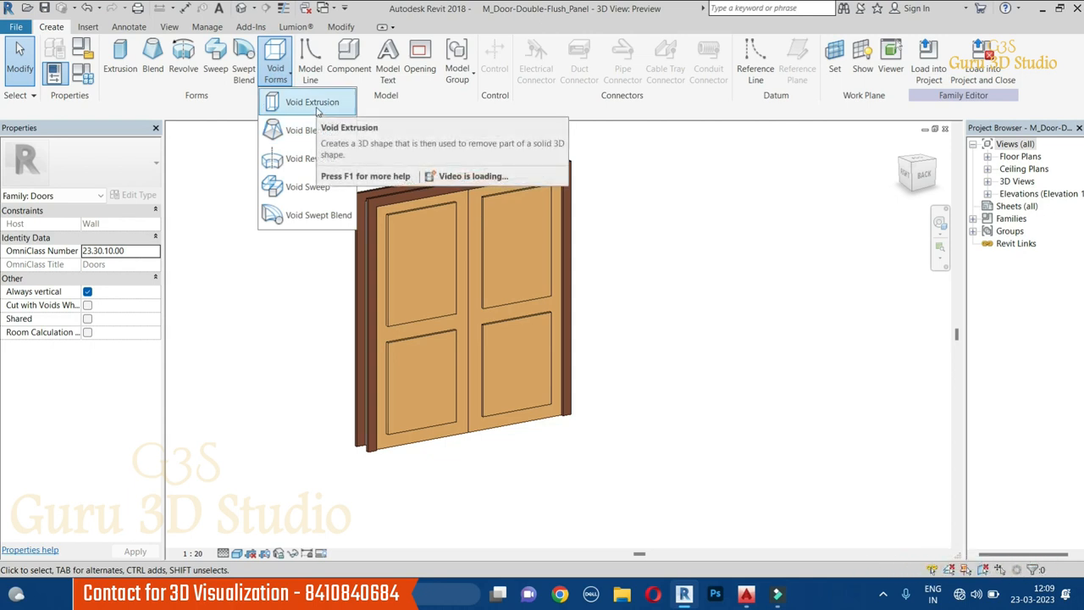
{"action": "middle_click_drag", "start_coordinate": [695, 338], "coordinate": [512, 255], "text": "shift"}
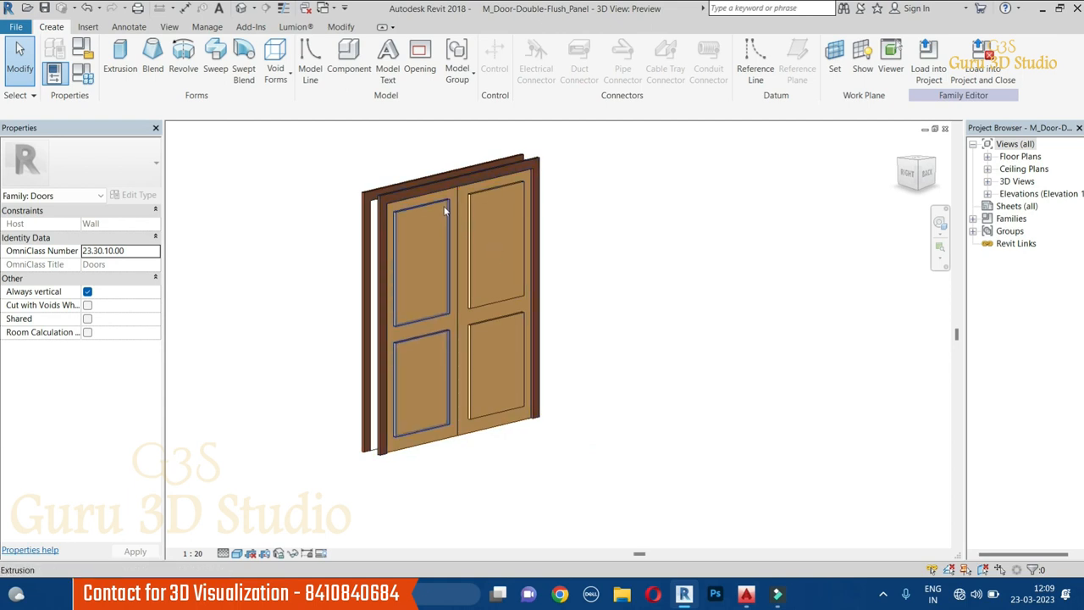
Examine the flush front side of the door in 3D, briefly selecting the left leaf.
{"action": "middle_click_drag", "start_coordinate": [564, 305], "coordinate": [596, 443], "text": "shift"}
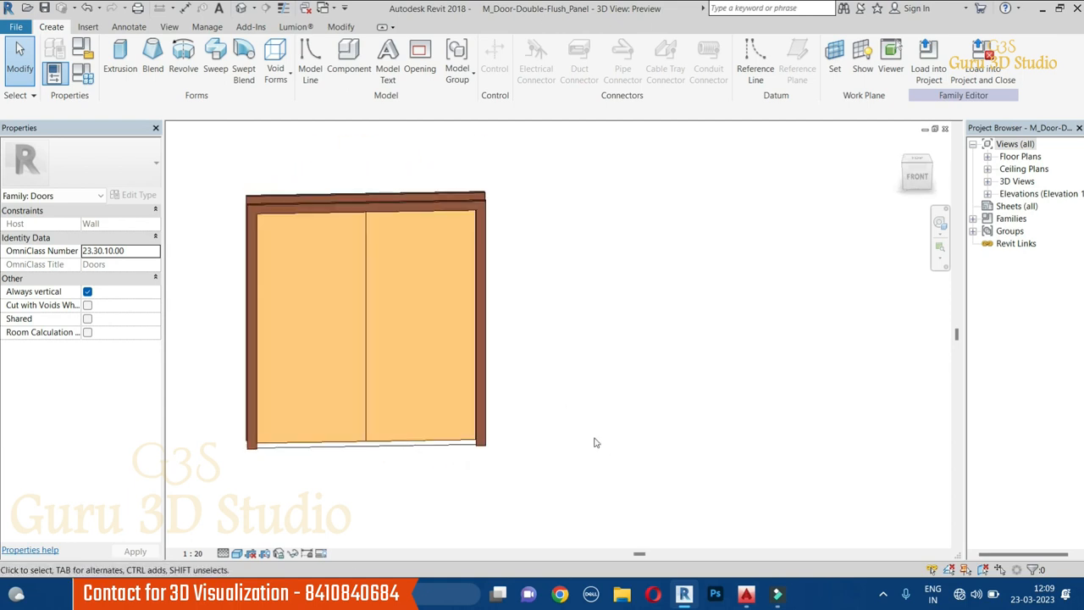
{"action": "middle_click_drag", "start_coordinate": [471, 296], "coordinate": [593, 330], "text": "shift"}
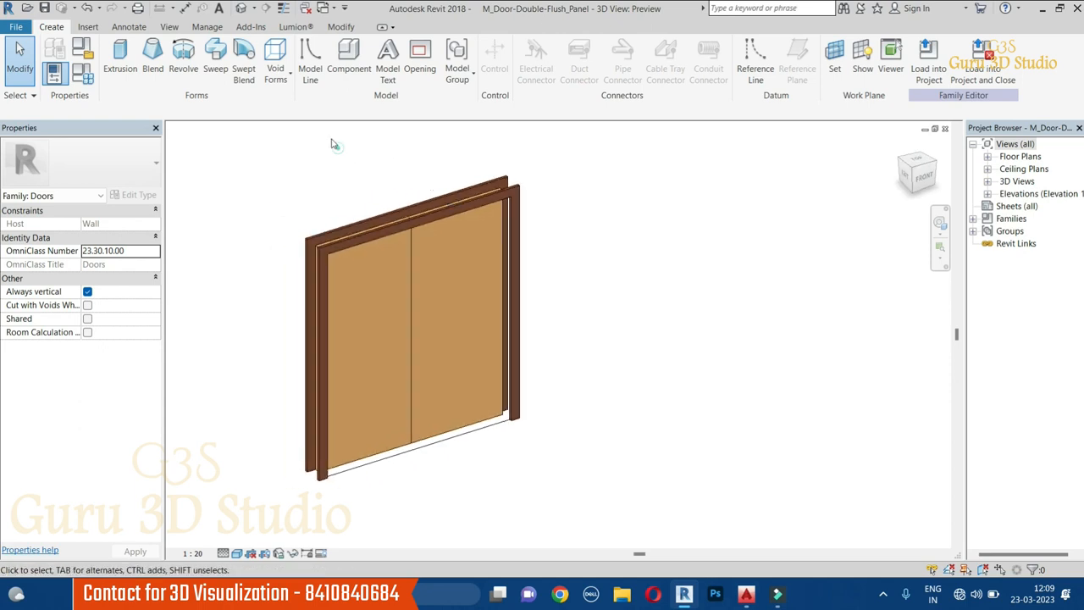
{"action": "left_click", "coordinate": [279, 76]}
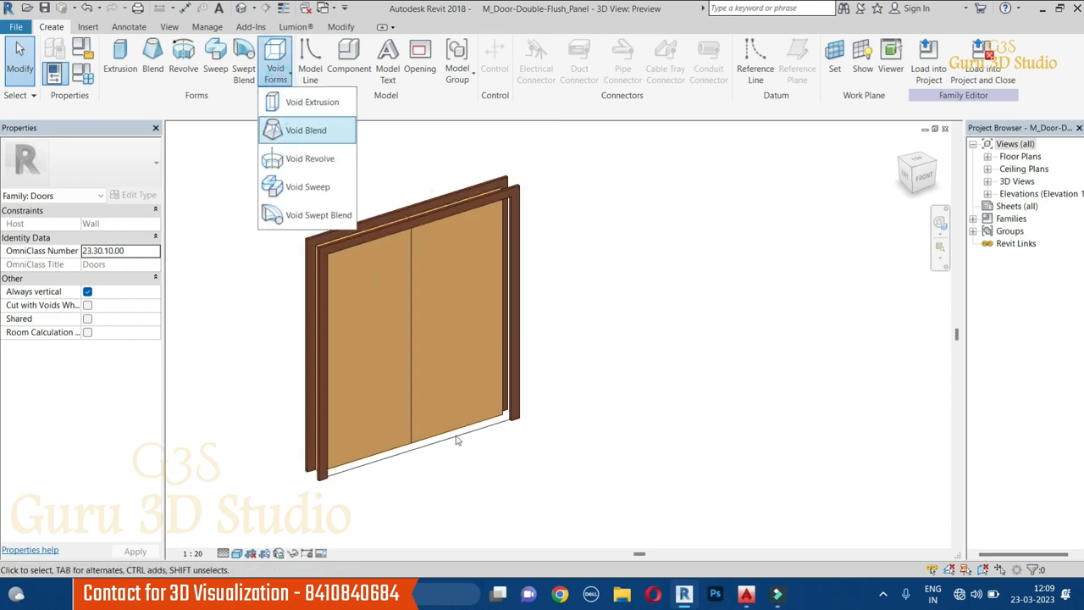
{"action": "left_click", "coordinate": [407, 446]}
{"action": "left_click", "coordinate": [405, 448]}
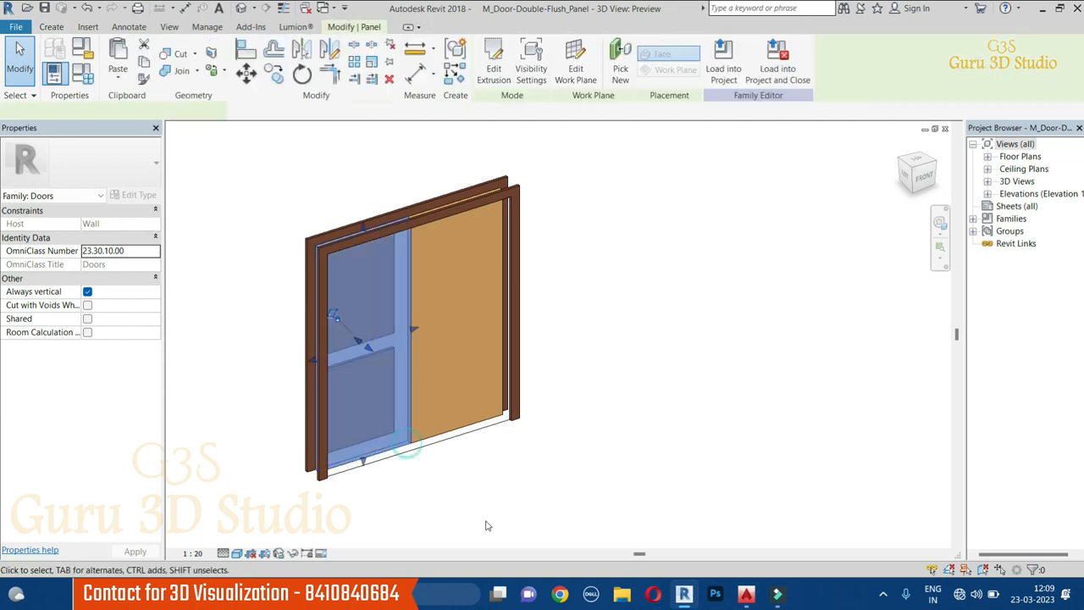
{"action": "middle_click_drag", "start_coordinate": [487, 527], "coordinate": [436, 507], "text": "shift"}
{"action": "middle_click_drag", "start_coordinate": [631, 495], "coordinate": [697, 452], "text": "shift"}
{"action": "left_click", "coordinate": [691, 438]}
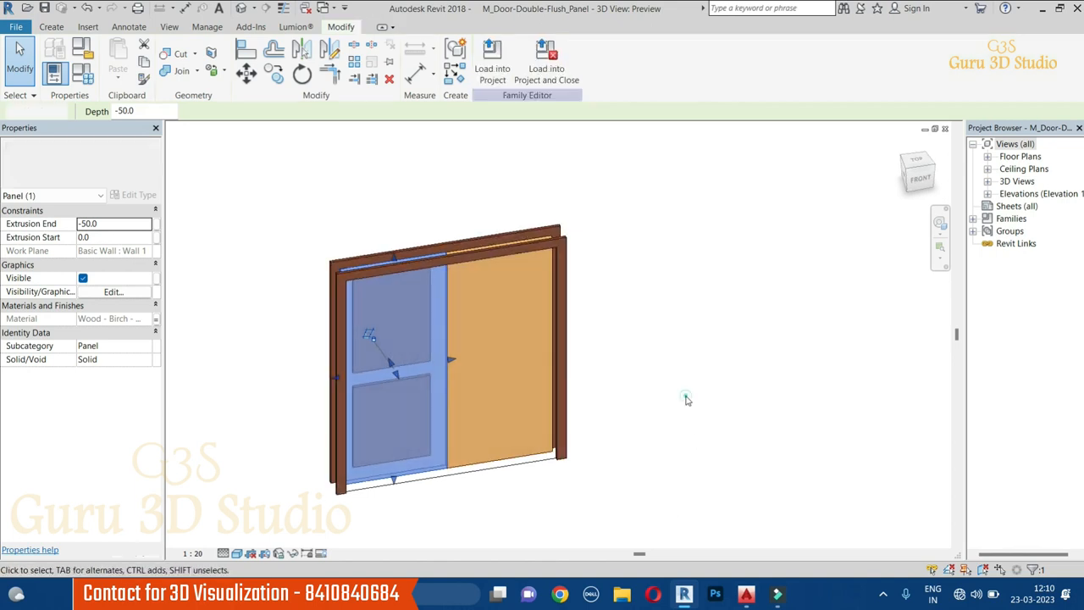
Start a void extrusion and keep the named Extrusion work plane as its sketch plane.
{"action": "left_click", "coordinate": [51, 26]}
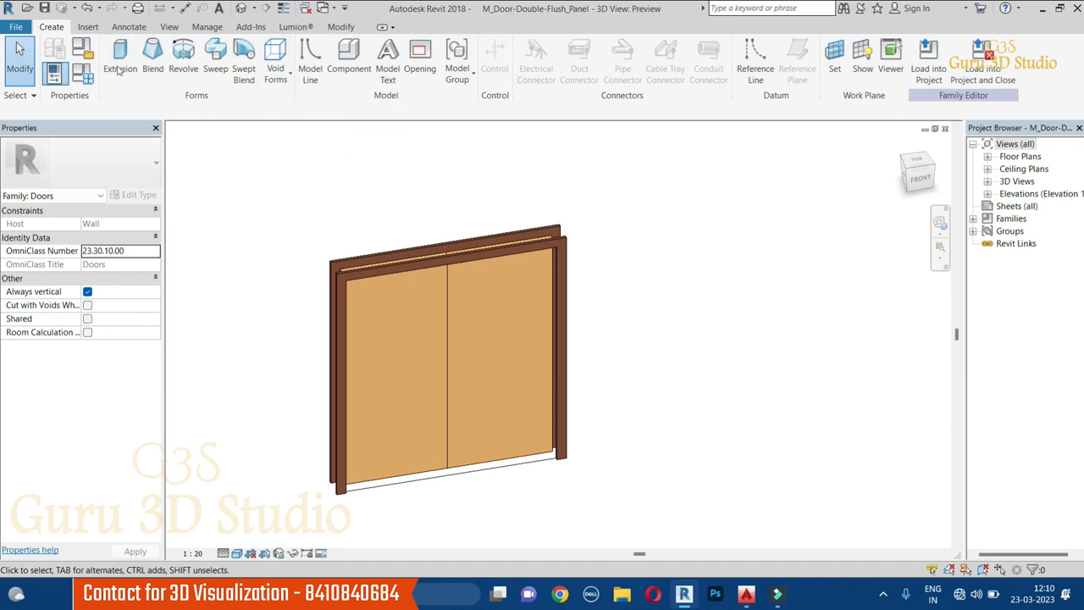
{"action": "left_click", "coordinate": [287, 78]}
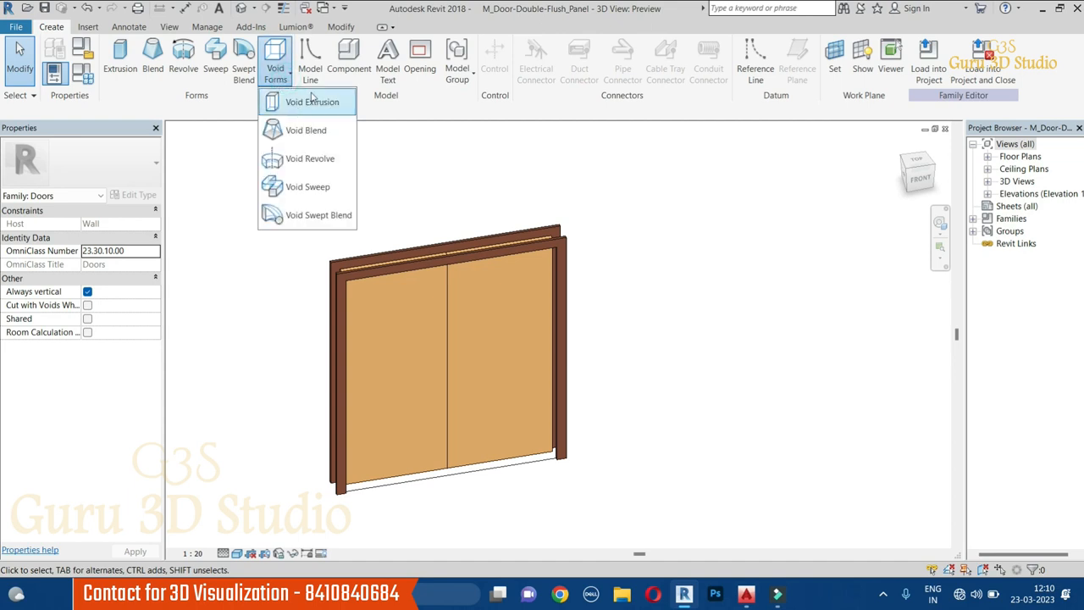
{"action": "left_click", "coordinate": [309, 106]}
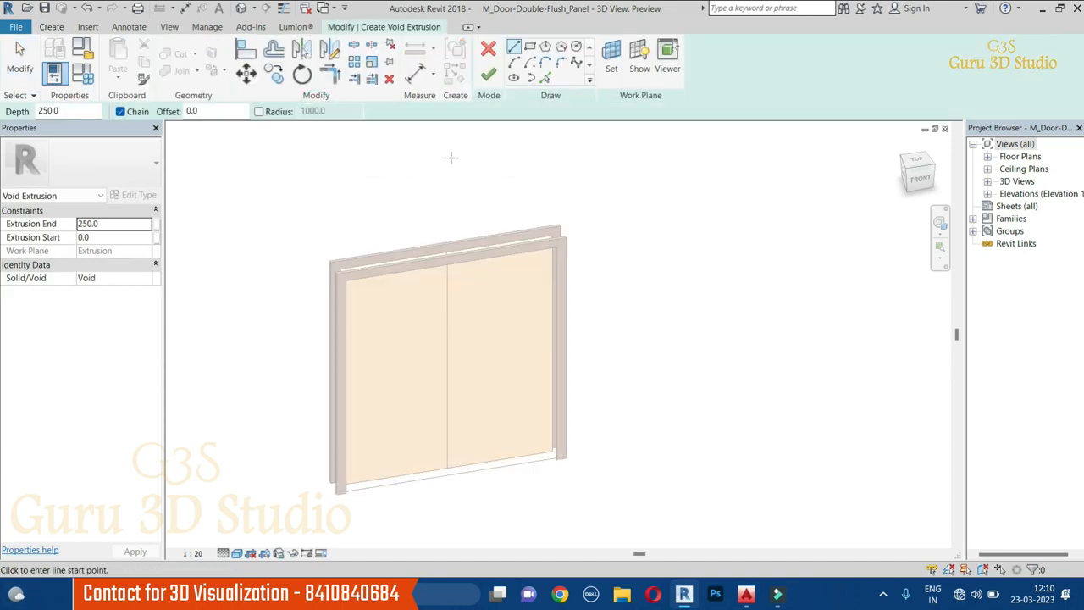
{"action": "left_click", "coordinate": [611, 66]}
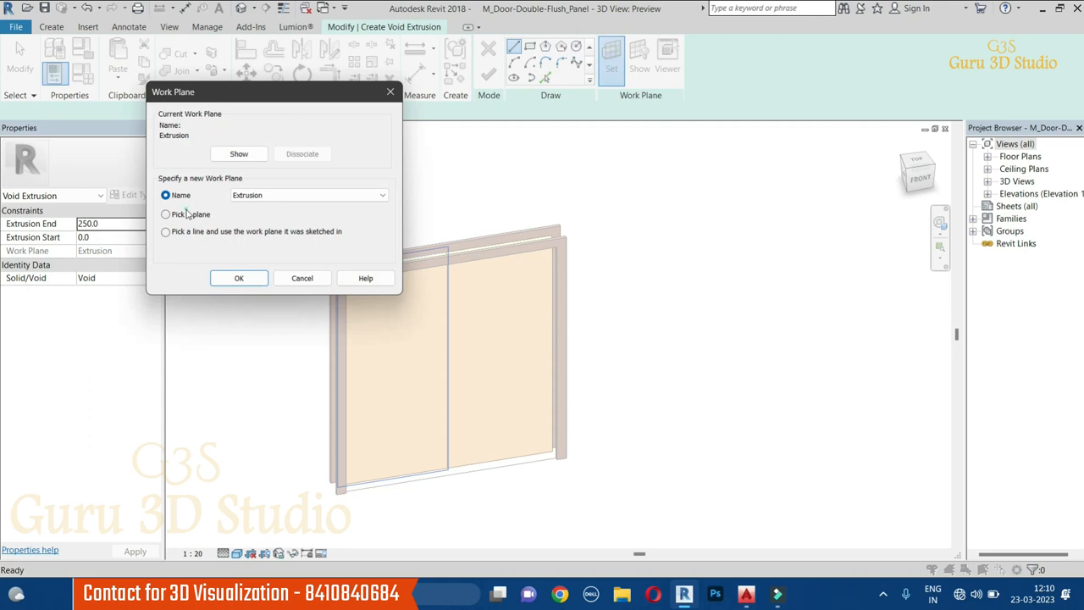
{"action": "left_click", "coordinate": [239, 279]}
{"action": "left_click", "coordinate": [428, 469]}
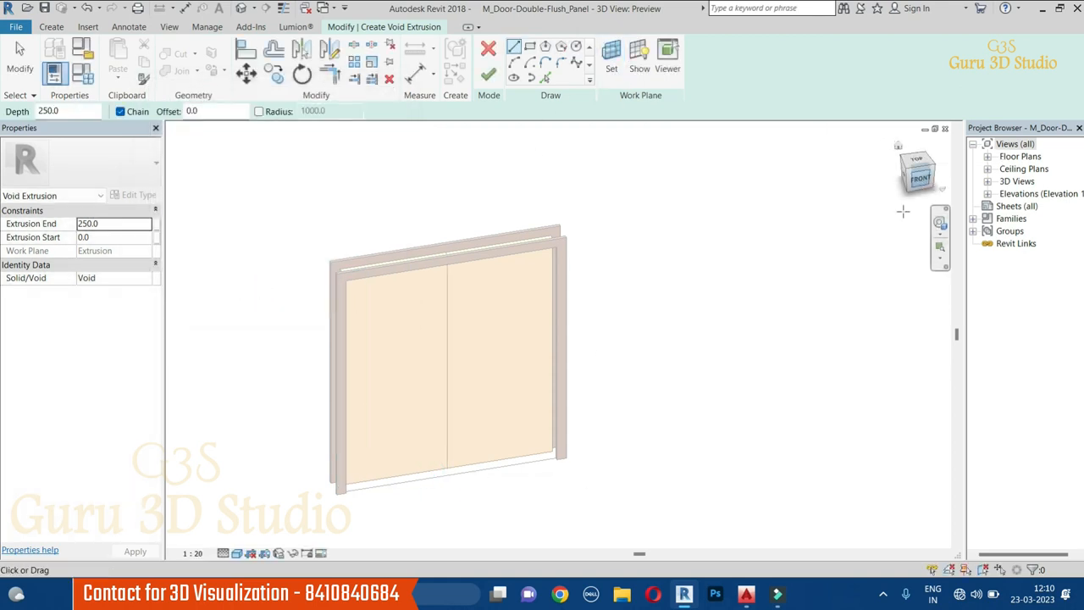
Show the door straight from the front in Wireframe display.
{"action": "left_click", "coordinate": [921, 178]}
{"action": "key", "text": "Escape"}
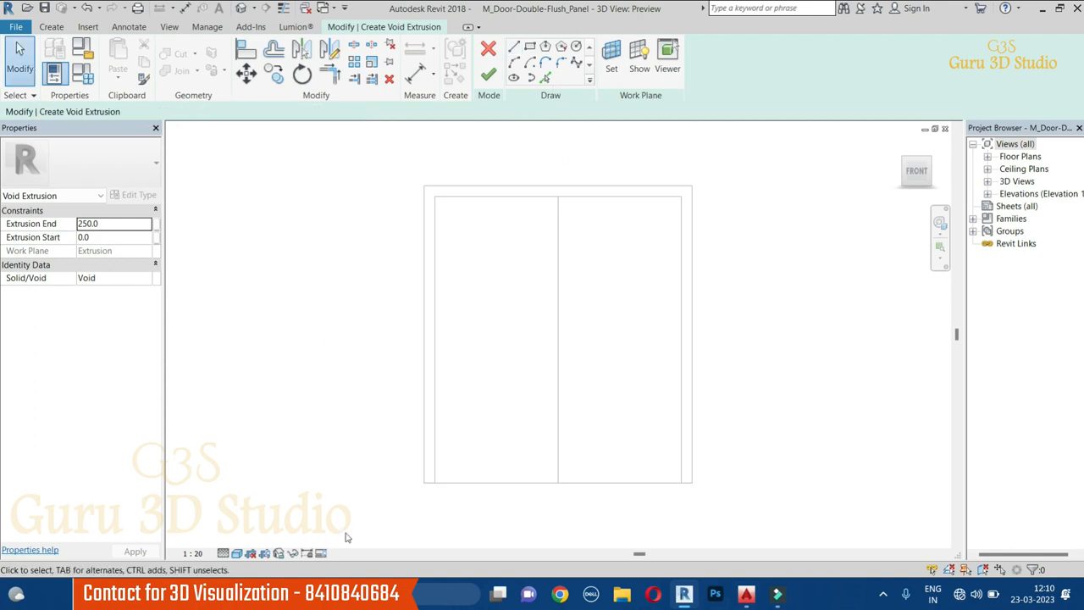
{"action": "left_click", "coordinate": [237, 555]}
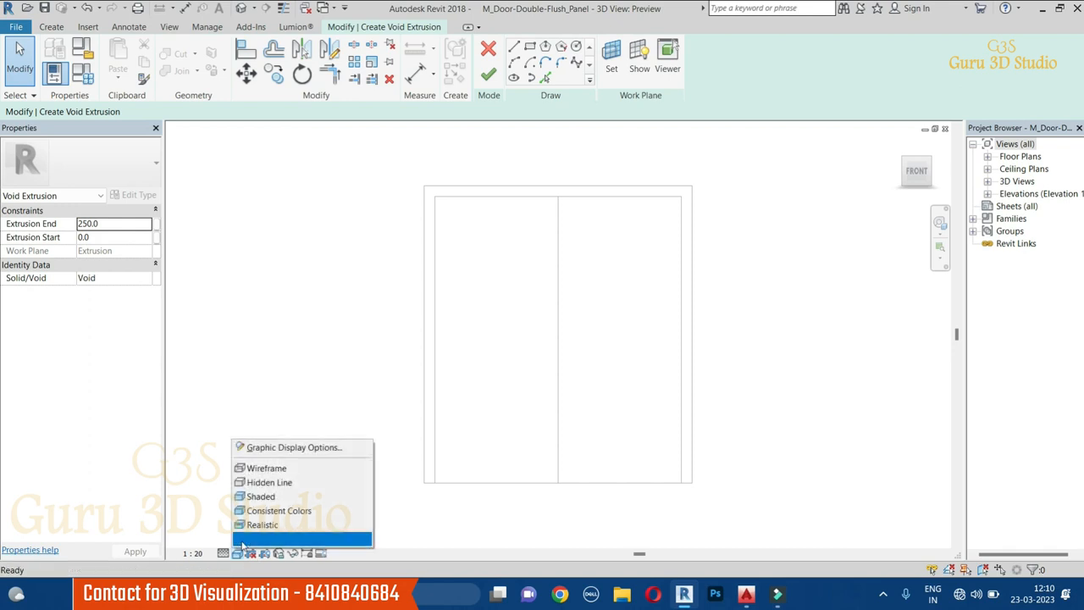
{"action": "left_click", "coordinate": [259, 468]}
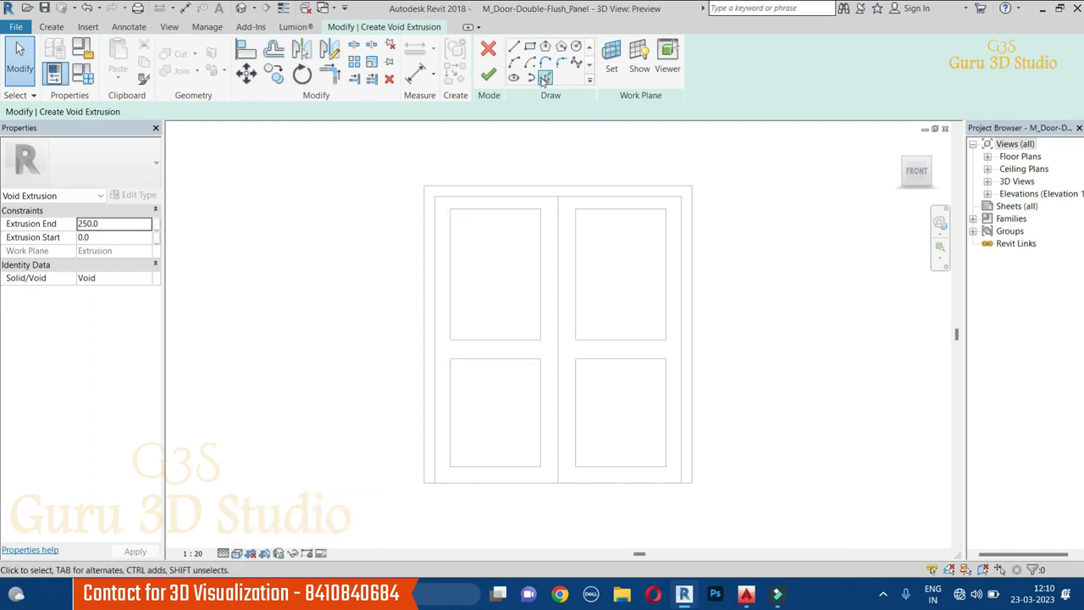
Trace the upper and lower raised panel outlines on the left leaf as the void's sketch by picking their edges.
{"action": "left_click", "coordinate": [545, 77]}
{"action": "left_click", "coordinate": [467, 210]}
{"action": "left_click", "coordinate": [450, 314]}
{"action": "left_click", "coordinate": [498, 341]}
{"action": "left_click", "coordinate": [540, 318]}
{"action": "left_click", "coordinate": [521, 359]}
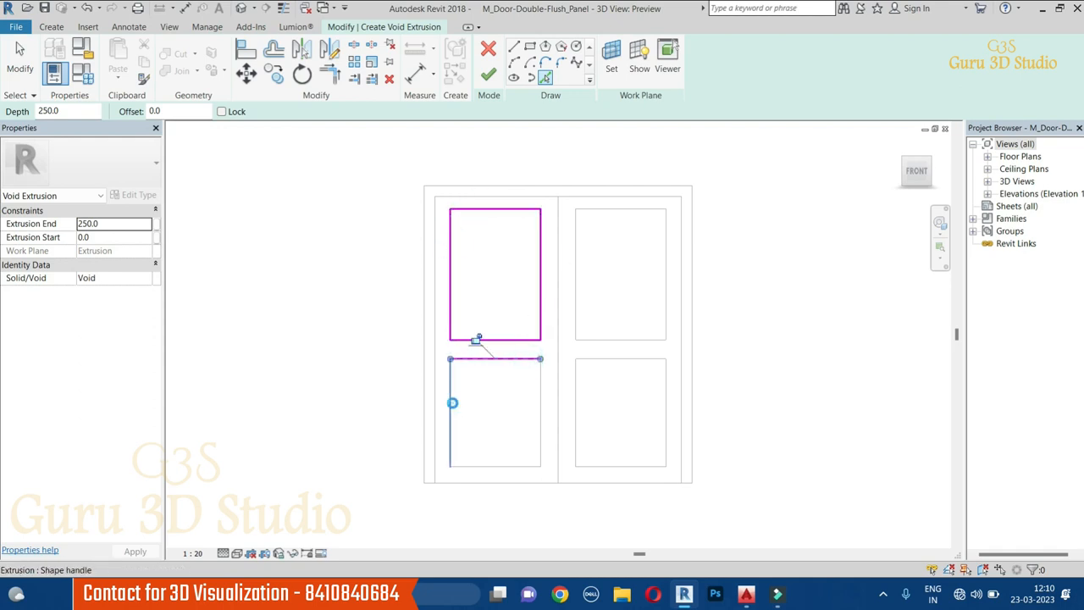
{"action": "left_click", "coordinate": [541, 419]}
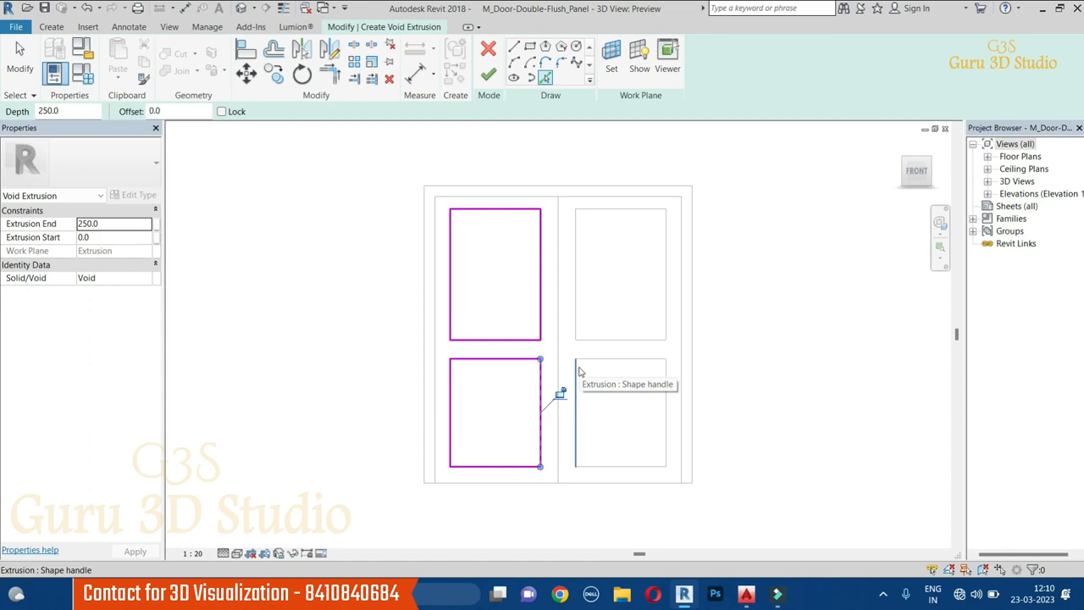
{"action": "left_click", "coordinate": [577, 373]}
{"action": "left_click", "coordinate": [589, 360]}
{"action": "key", "text": "ctrl+z"}
{"action": "key", "text": "ctrl+z"}
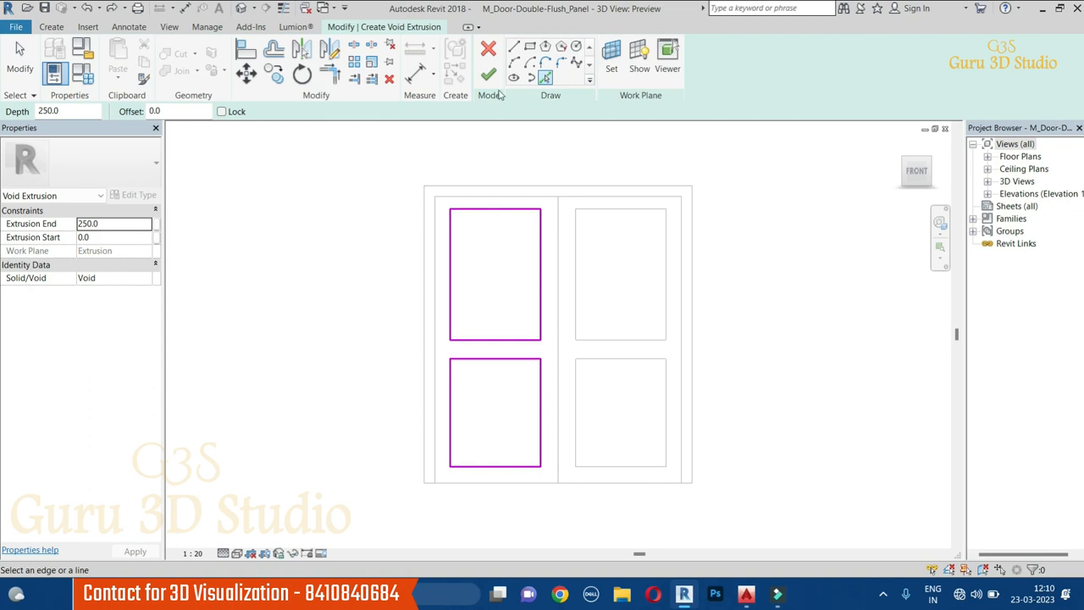
Finish the void extrusion at a depth of 250 mm and return the 3D view to Shaded display.
{"action": "left_click", "coordinate": [489, 76]}
{"action": "middle_click_drag", "start_coordinate": [607, 421], "coordinate": [650, 401], "text": "shift"}
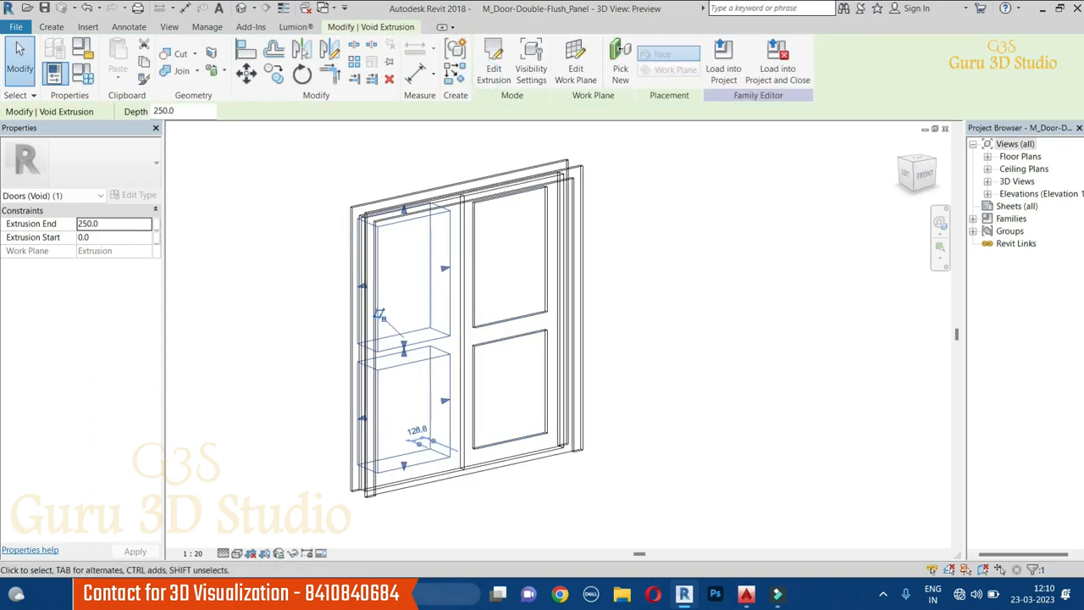
{"action": "left_click", "coordinate": [237, 552]}
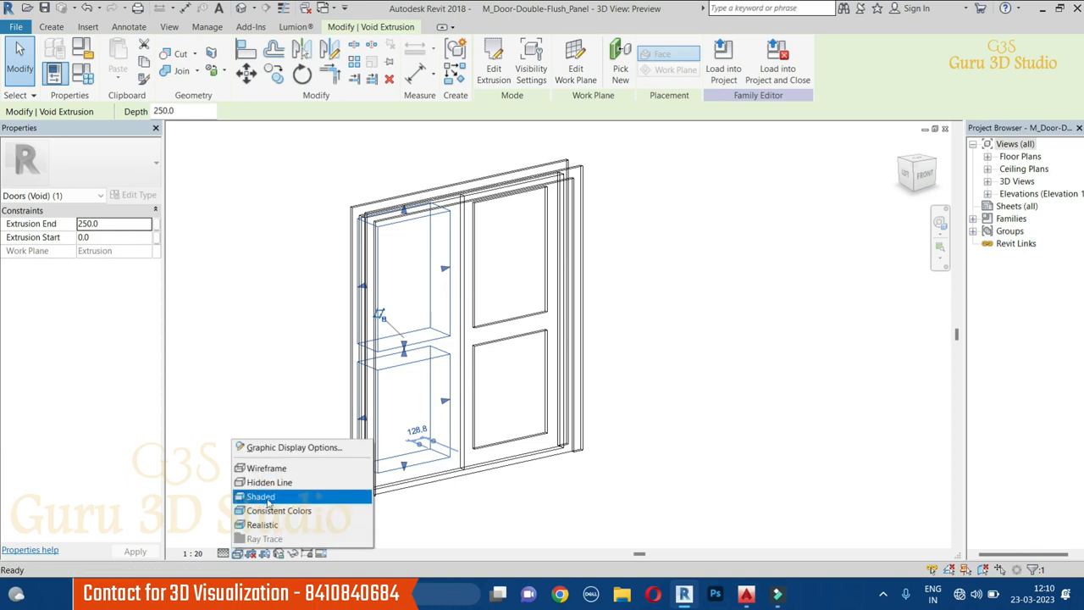
{"action": "left_click", "coordinate": [267, 497]}
Examine the two openings cut through the left leaf in 3D and select the void extrusion.
{"action": "mouse_move", "coordinate": [644, 477]}
{"action": "middle_mouse_down", "text": "shift"}
{"action": "mouse_move", "coordinate": [653, 528]}
{"action": "mouse_move", "coordinate": [710, 480]}
{"action": "mouse_move", "coordinate": [646, 503]}
{"action": "mouse_move", "coordinate": [668, 516]}
{"action": "mouse_move", "coordinate": [548, 514]}
{"action": "middle_mouse_up", "text": "shift"}
{"action": "middle_click_drag", "start_coordinate": [652, 375], "coordinate": [717, 293], "text": "shift"}
{"action": "left_click", "coordinate": [771, 218]}
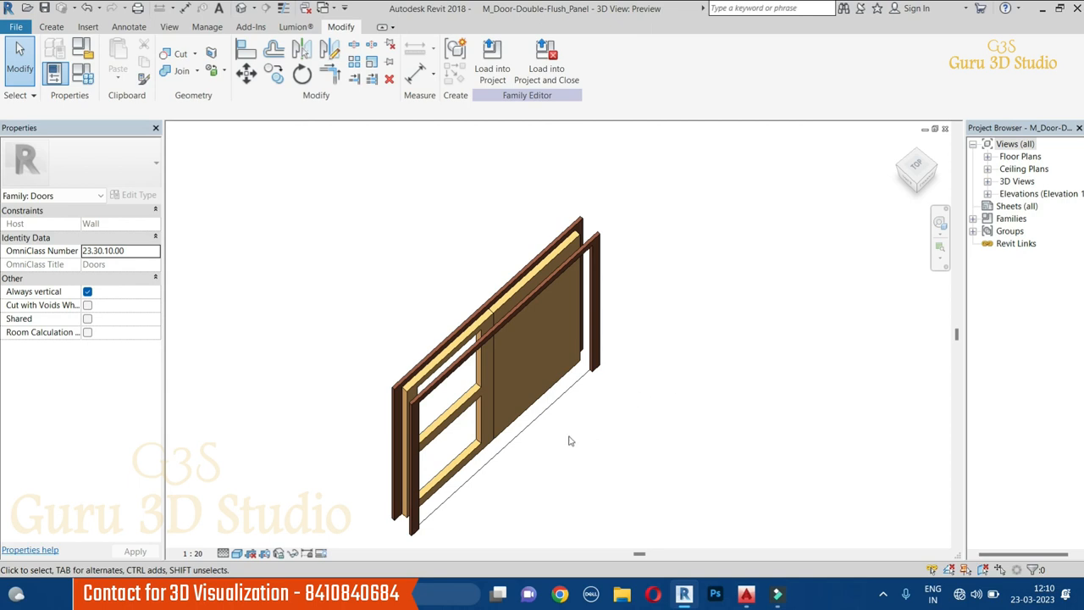
{"action": "middle_click_drag", "start_coordinate": [535, 512], "coordinate": [552, 479]}
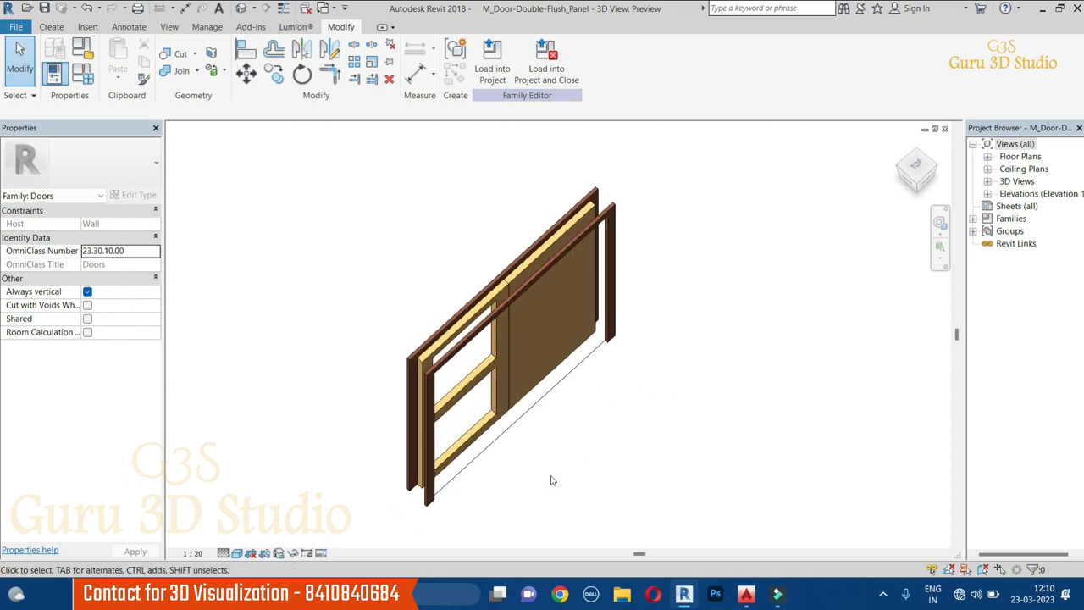
{"action": "left_click", "coordinate": [495, 415]}
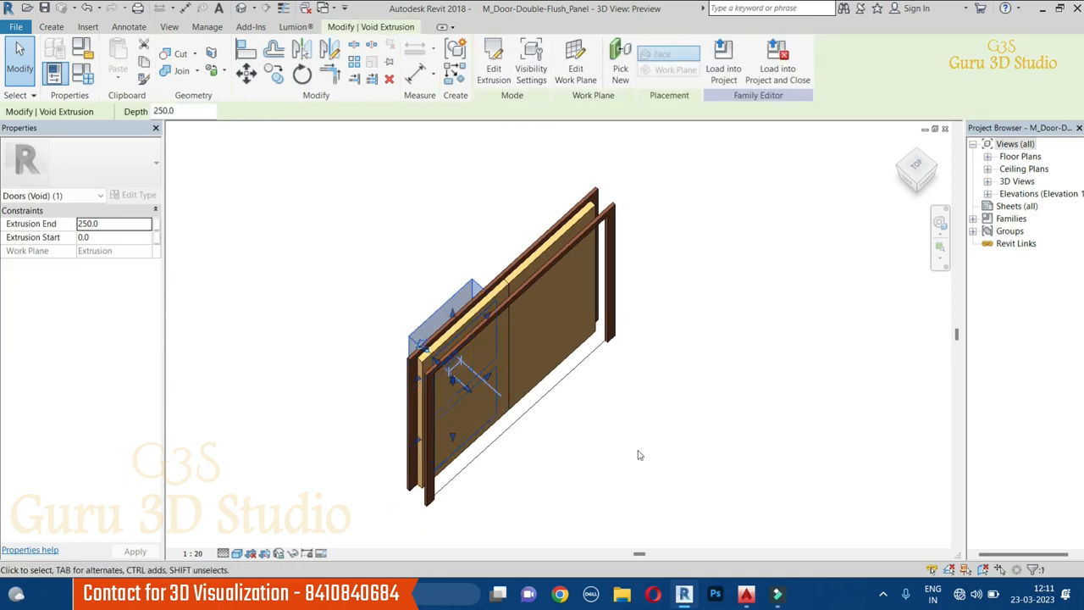
Set the left leaf's void extrusion depth to 25.4 mm and view the door's front.
{"action": "left_click", "coordinate": [170, 110]}
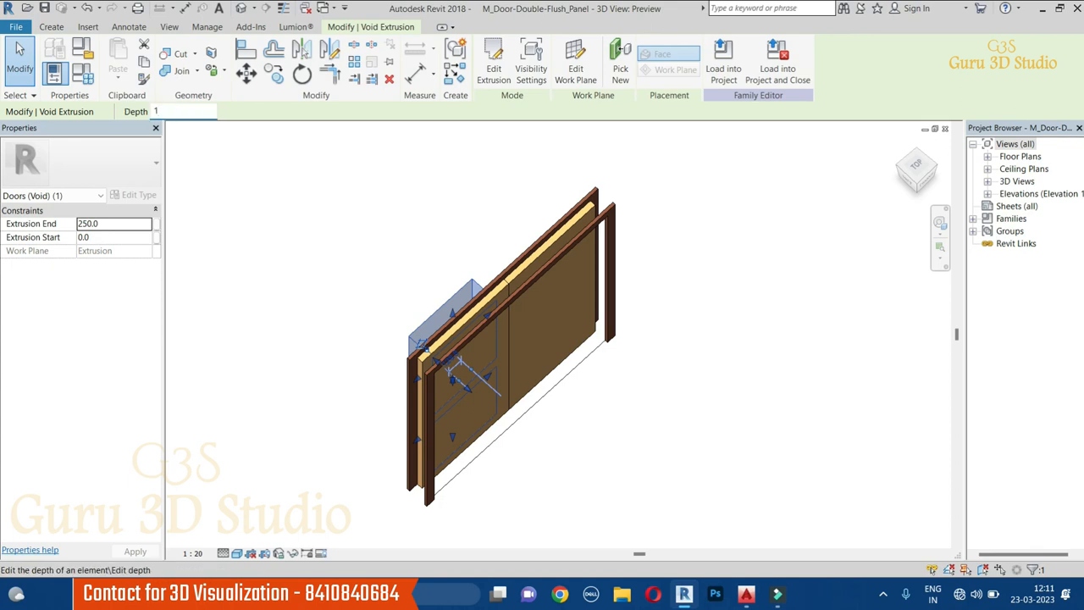
{"action": "key", "text": "Return"}
{"action": "left_click", "coordinate": [663, 429]}
{"action": "middle_click_drag", "start_coordinate": [690, 497], "coordinate": [793, 300], "text": "shift"}
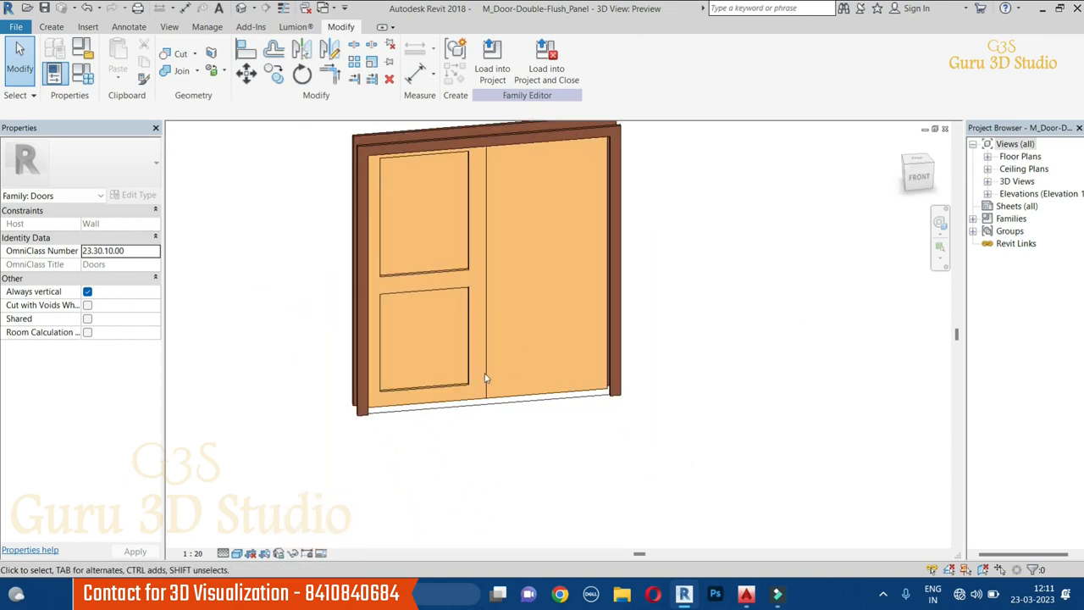
Mirror the left leaf's void extrusion onto the right leaf about the vertical line where the two leaves meet.
{"action": "key", "text": "Tab"}
{"action": "left_click", "coordinate": [463, 395]}
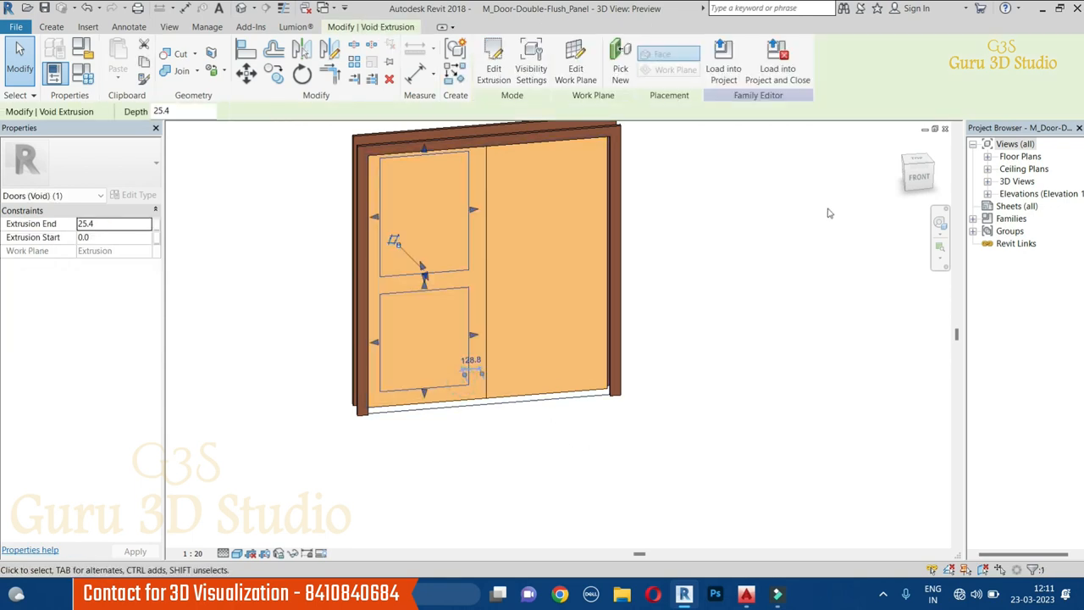
{"action": "scroll", "coordinate": [818, 261], "scroll_direction": "up", "scroll_amount": 2}
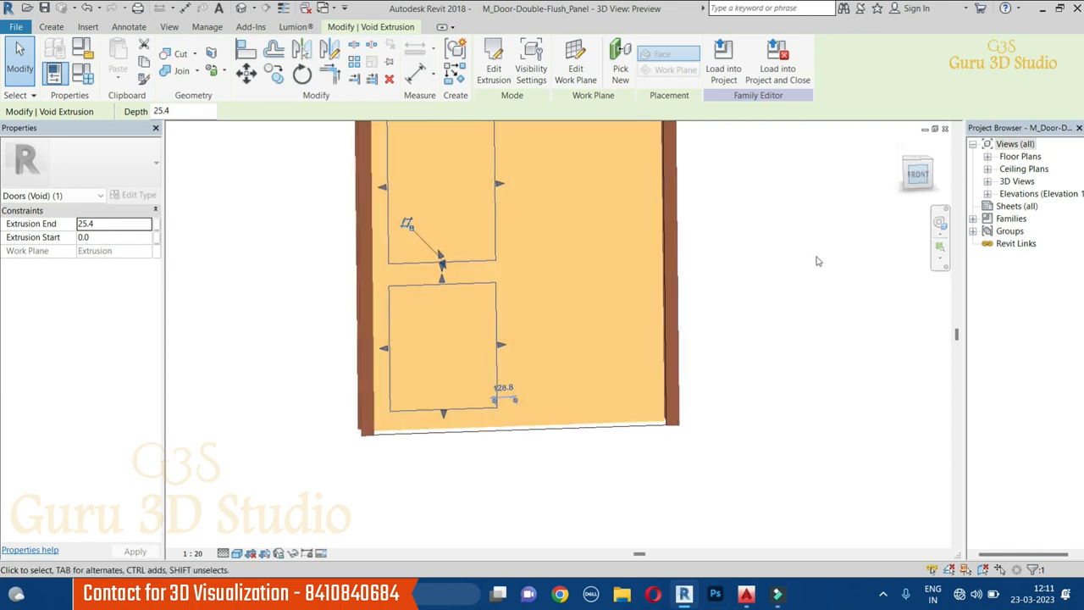
{"action": "left_click", "coordinate": [330, 49]}
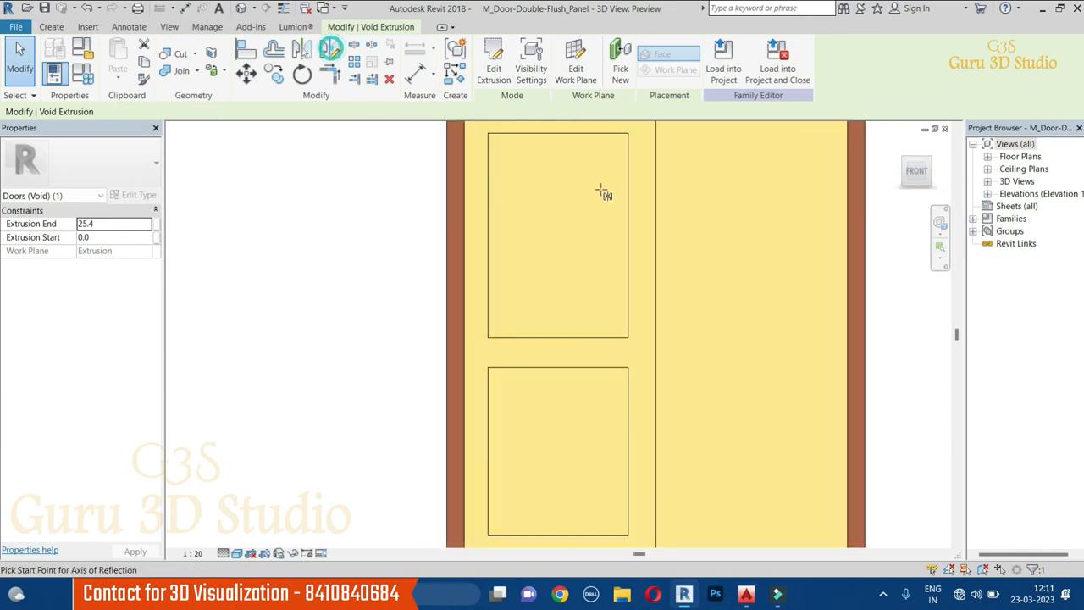
{"action": "left_click", "coordinate": [653, 234]}
{"action": "scroll", "coordinate": [346, 273], "scroll_direction": "down", "scroll_amount": 4}
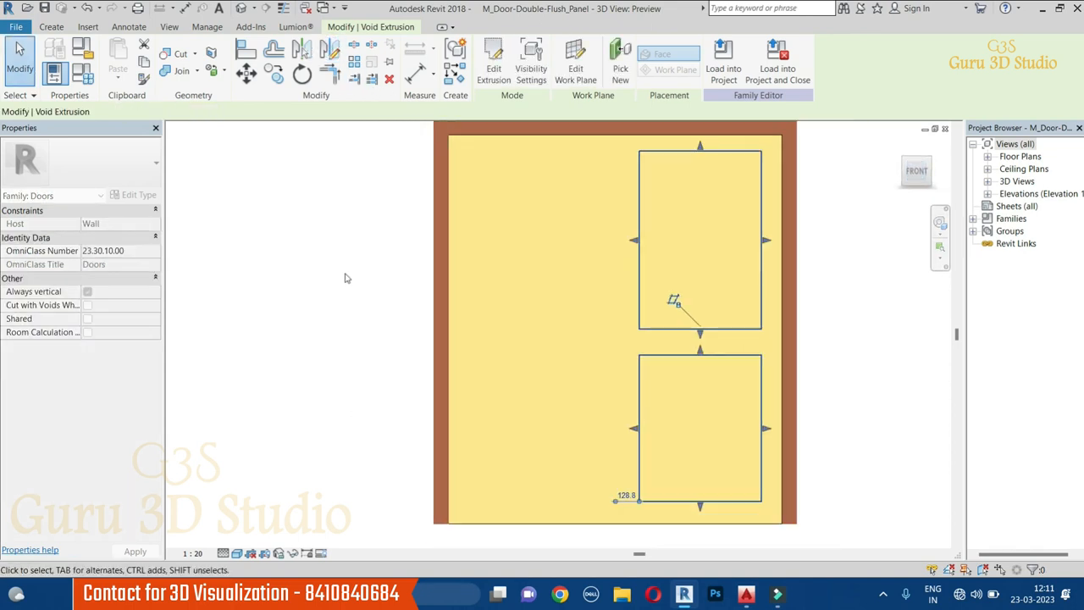
{"action": "left_click", "coordinate": [734, 272]}
Examine the mirrored void on the right leaf in 3D and compare it with the panel recesses on the left leaf.
{"action": "middle_click_drag", "start_coordinate": [702, 350], "coordinate": [573, 312], "text": "shift"}
{"action": "left_click", "coordinate": [511, 294]}
{"action": "middle_click_drag", "start_coordinate": [653, 347], "coordinate": [714, 446], "text": "shift"}
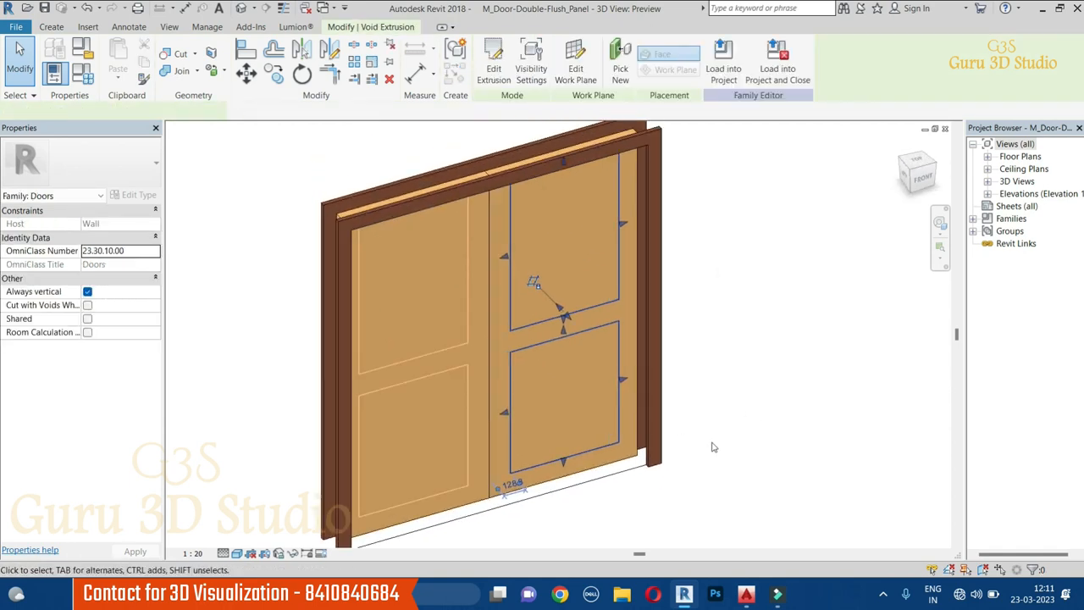
{"action": "left_click", "coordinate": [713, 443]}
{"action": "left_click", "coordinate": [619, 329]}
{"action": "left_click", "coordinate": [737, 365]}
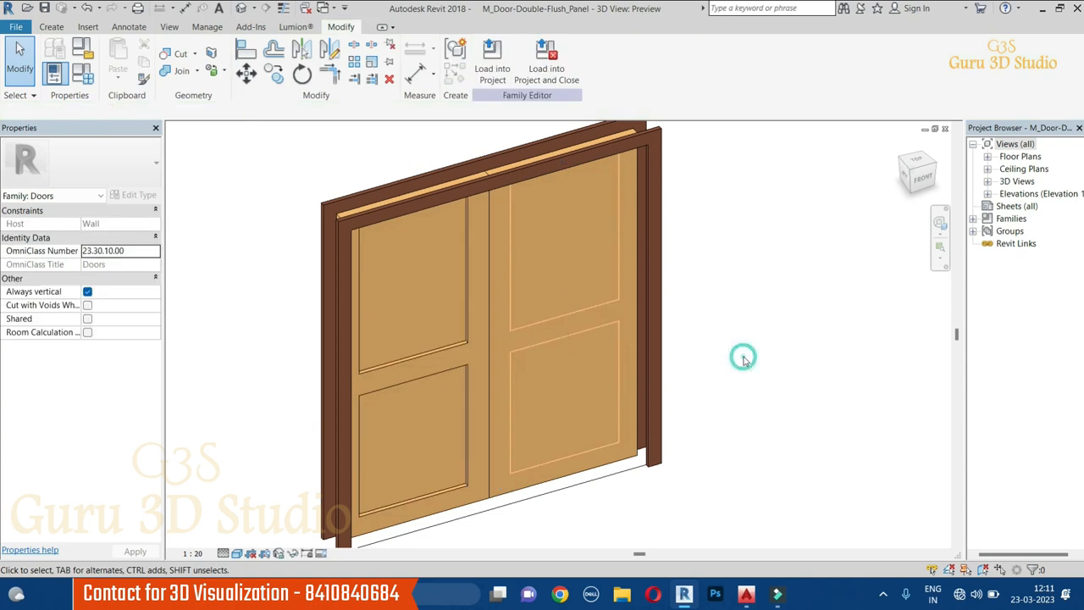
{"action": "middle_click_drag", "start_coordinate": [743, 358], "coordinate": [757, 421], "text": "shift"}
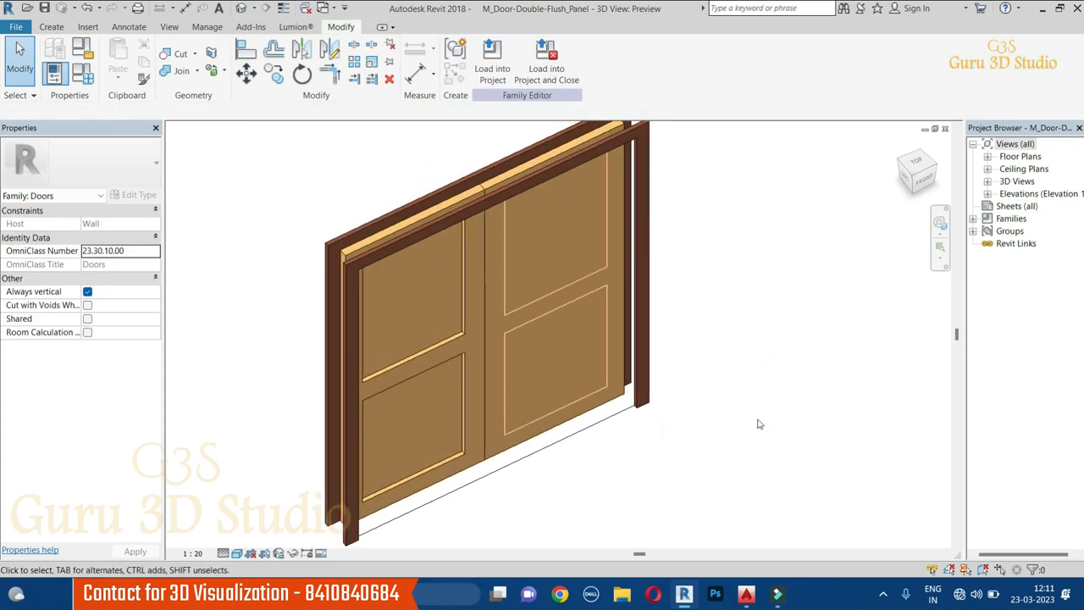
{"action": "left_click", "coordinate": [462, 464]}
{"action": "left_click", "coordinate": [591, 509]}
{"action": "left_click", "coordinate": [607, 397]}
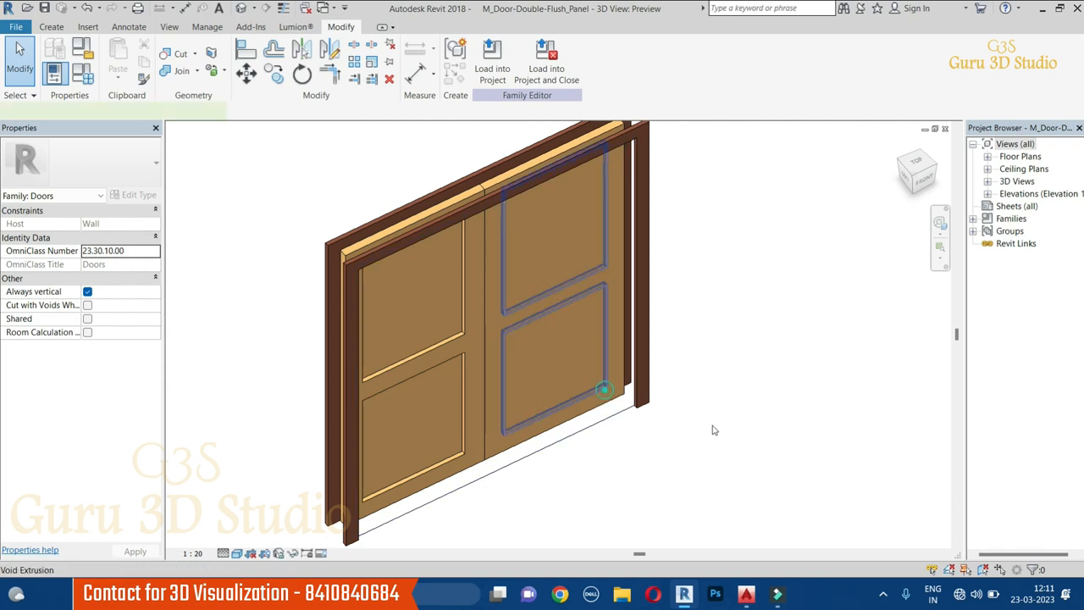
{"action": "left_click", "coordinate": [836, 409]}
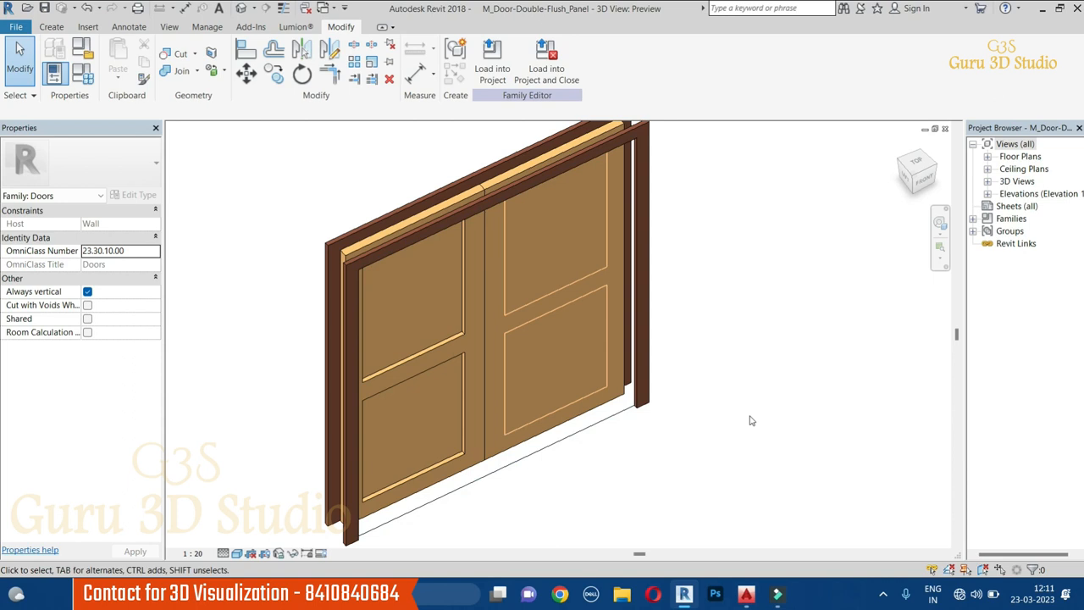
{"action": "left_click", "coordinate": [608, 381]}
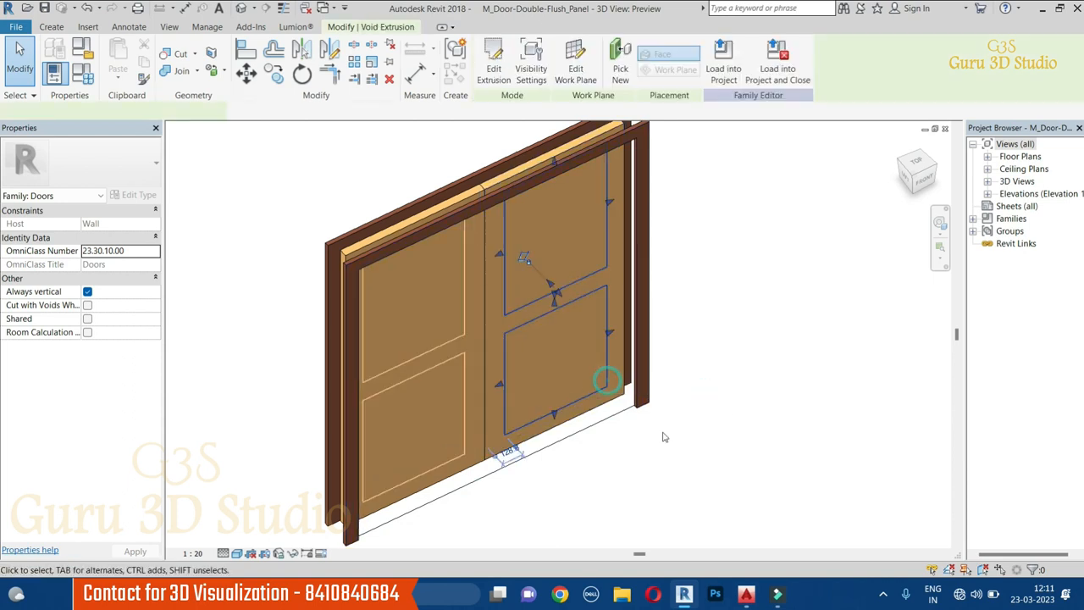
{"action": "left_click", "coordinate": [831, 400]}
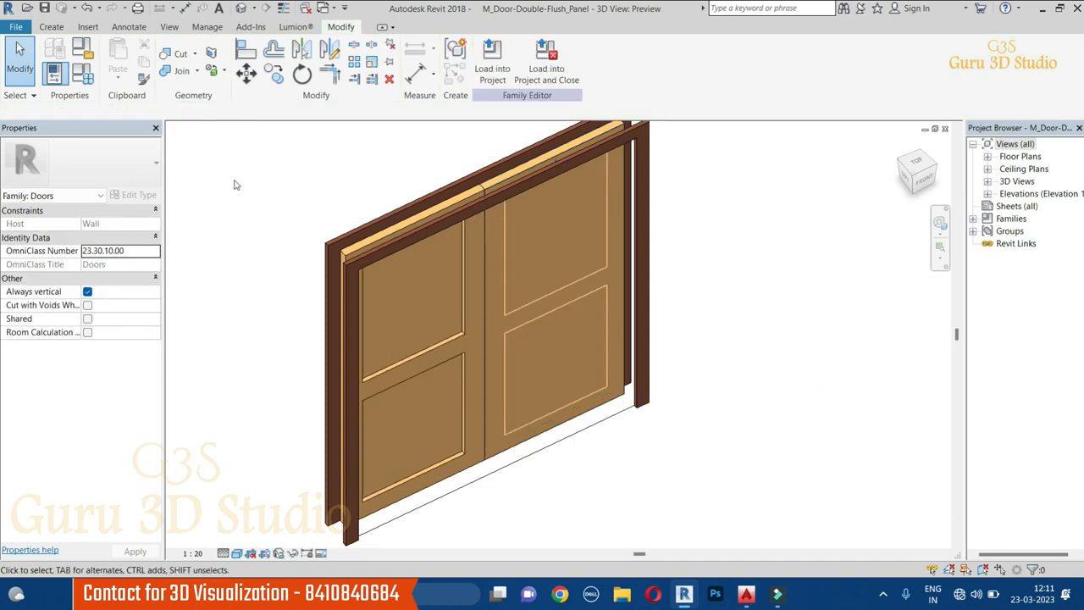
Cut the right door leaf with the mirrored void extrusion using Cut Geometry.
{"action": "left_click", "coordinate": [197, 53]}
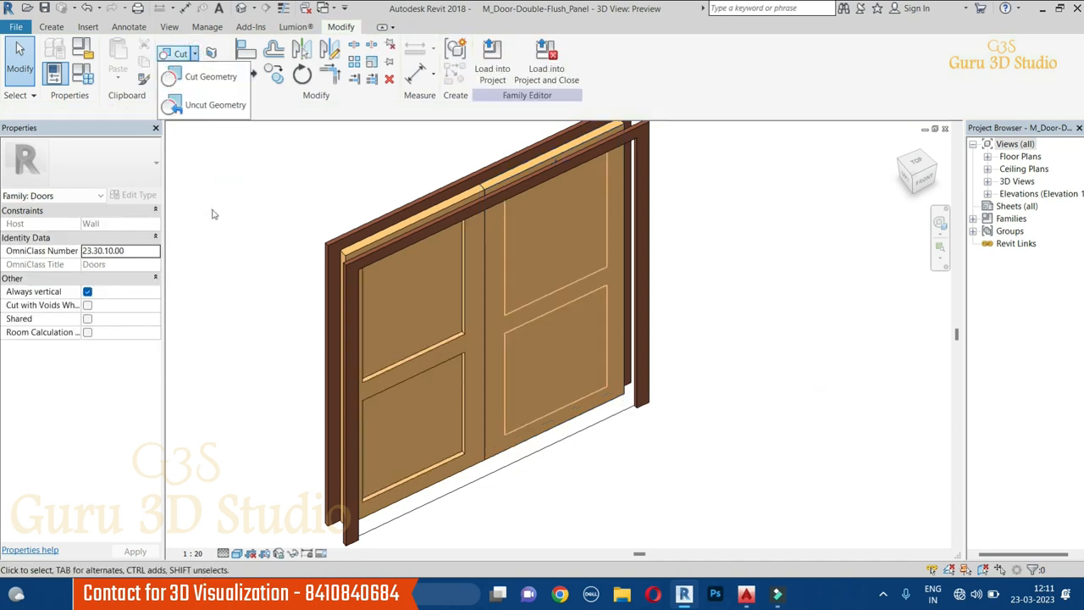
{"action": "left_click", "coordinate": [175, 54]}
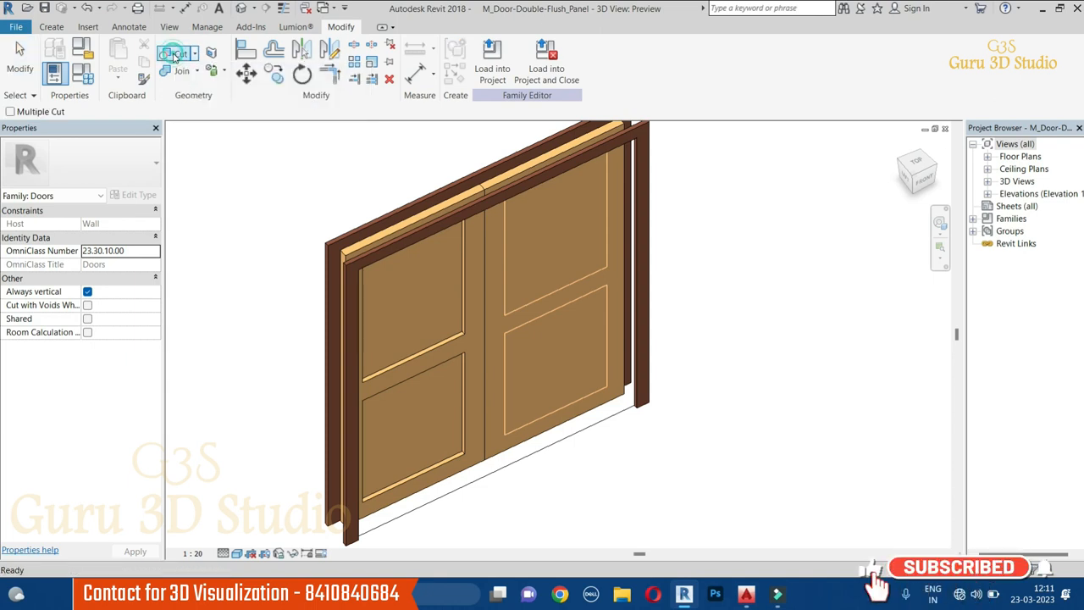
{"action": "left_click", "coordinate": [621, 396]}
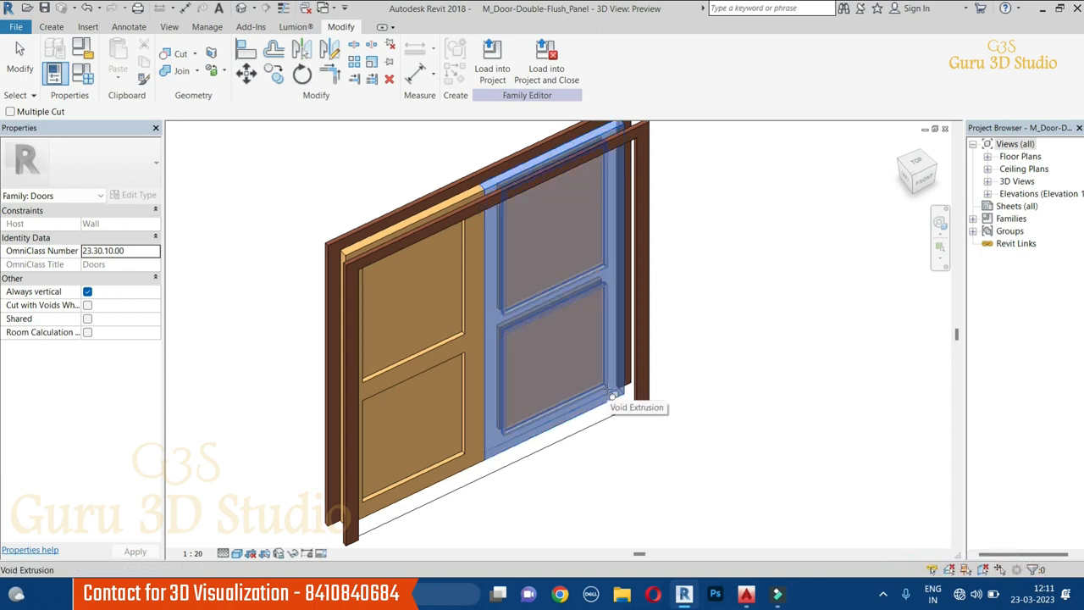
{"action": "left_click", "coordinate": [612, 395]}
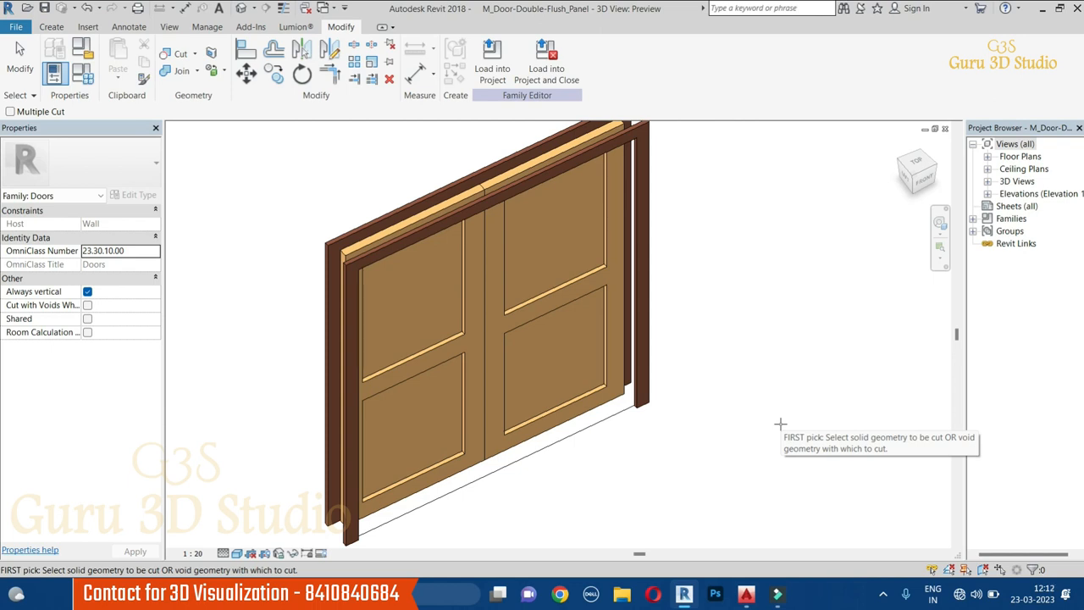
{"action": "left_click", "coordinate": [176, 70]}
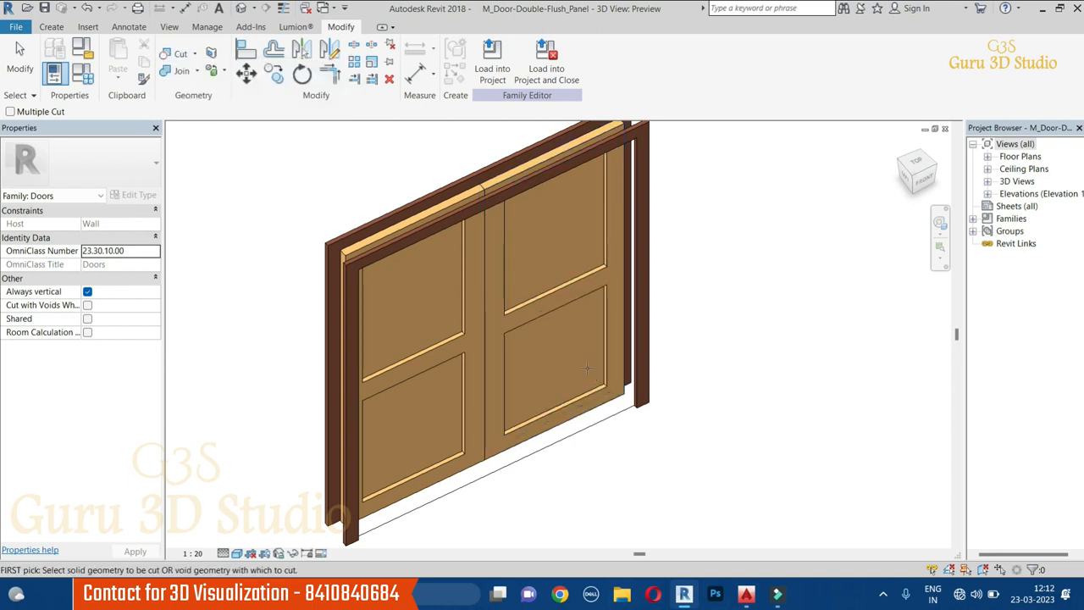
{"action": "key", "text": "Escape"}
Examine the panels and recesses of both door leaves from the back and the front in 3D.
{"action": "middle_click_drag", "start_coordinate": [700, 463], "coordinate": [544, 310], "text": "shift"}
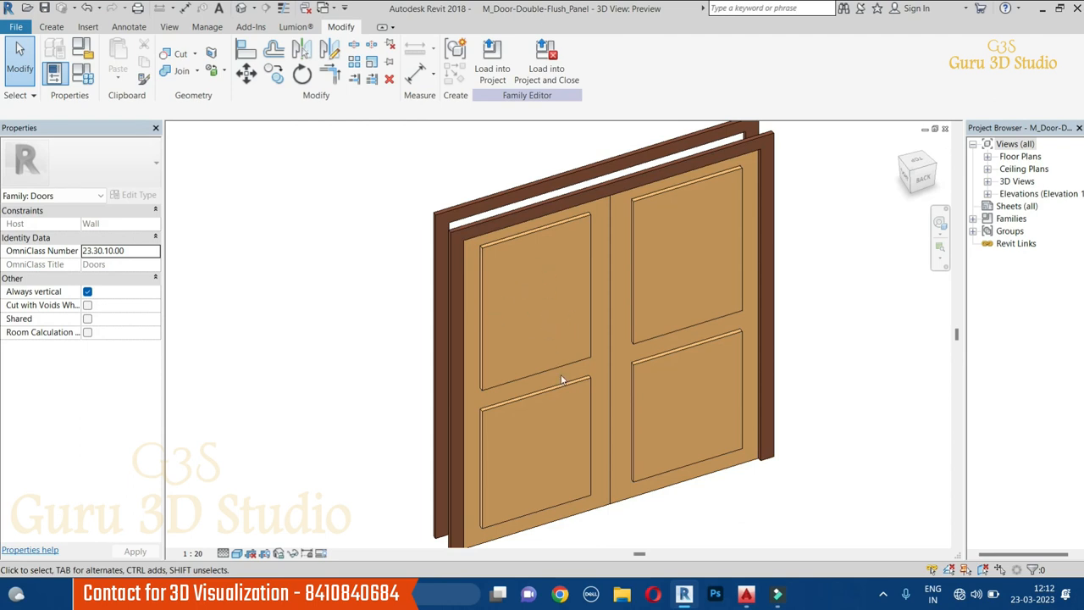
{"action": "middle_click_drag", "start_coordinate": [562, 389], "coordinate": [545, 268], "text": "shift"}
{"action": "middle_click_drag", "start_coordinate": [755, 389], "coordinate": [494, 249], "text": "shift"}
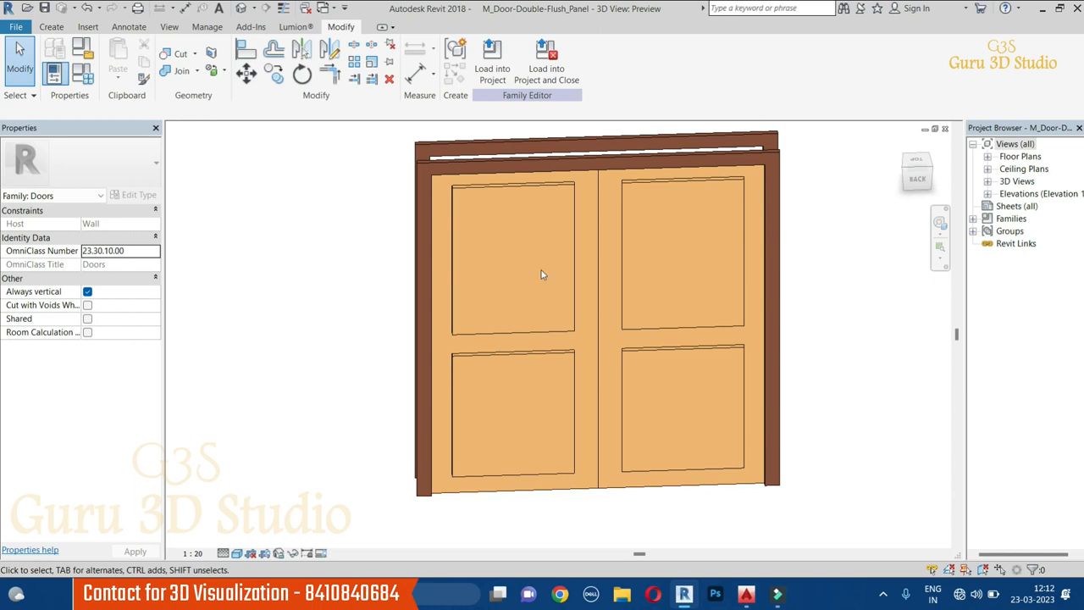
{"action": "middle_click_drag", "start_coordinate": [544, 503], "coordinate": [731, 438], "text": "shift"}
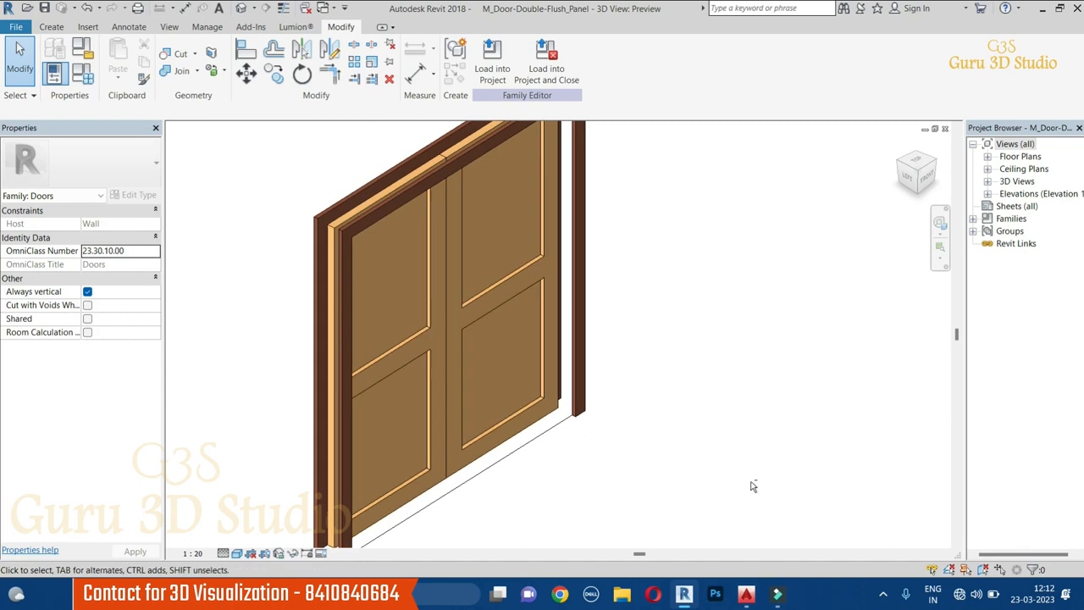
{"action": "middle_click_drag", "start_coordinate": [758, 482], "coordinate": [677, 449], "text": "shift"}
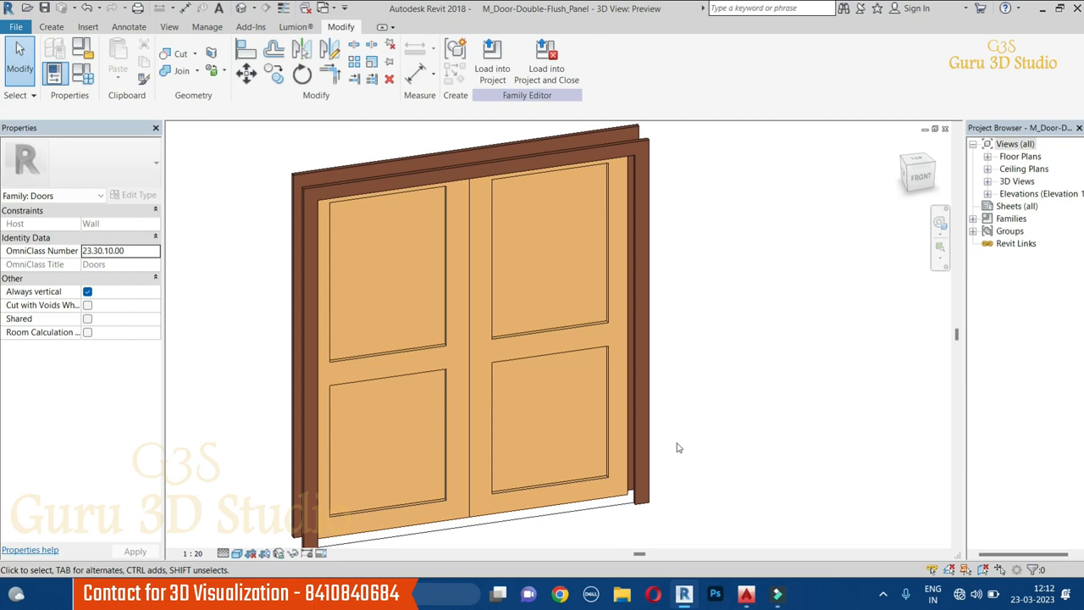
{"action": "middle_click_drag", "start_coordinate": [769, 385], "coordinate": [732, 370], "text": "shift"}
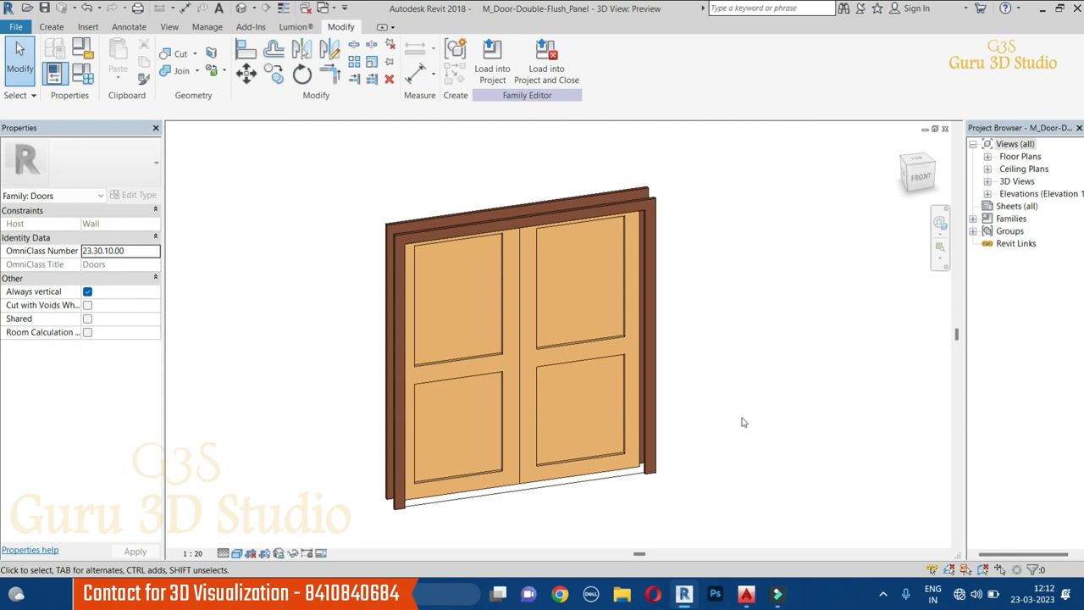
{"action": "middle_click_drag", "start_coordinate": [708, 310], "coordinate": [735, 297], "text": "shift"}
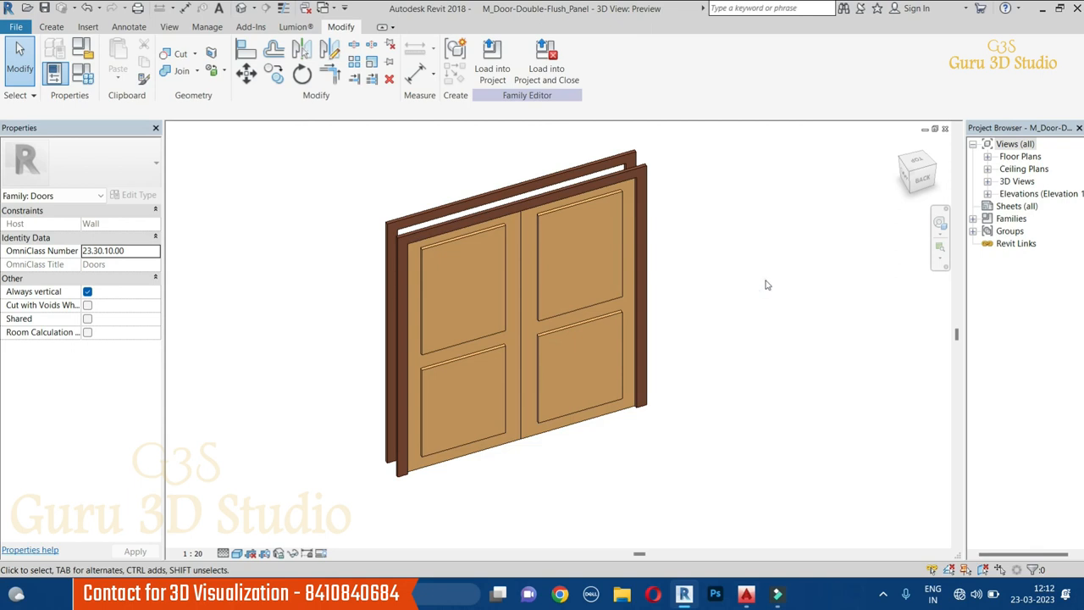
Paint the raised panel faces on the back of both door leaves with the Earth material.
{"action": "key", "text": "p"}
{"action": "key", "text": "t"}
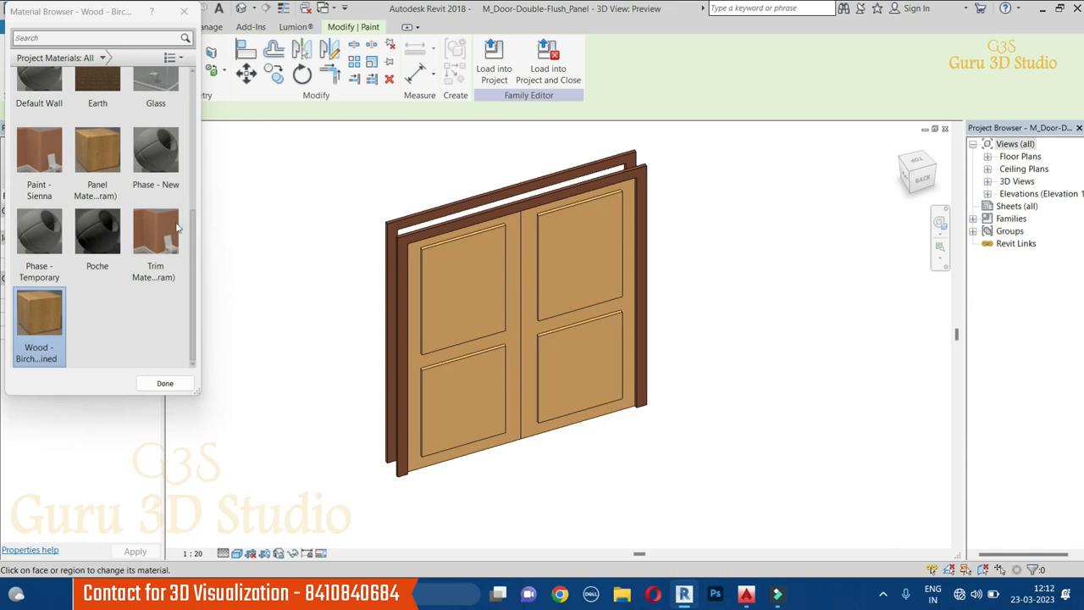
{"action": "left_click", "coordinate": [155, 241]}
{"action": "scroll", "coordinate": [116, 202], "scroll_direction": "up", "scroll_amount": 3}
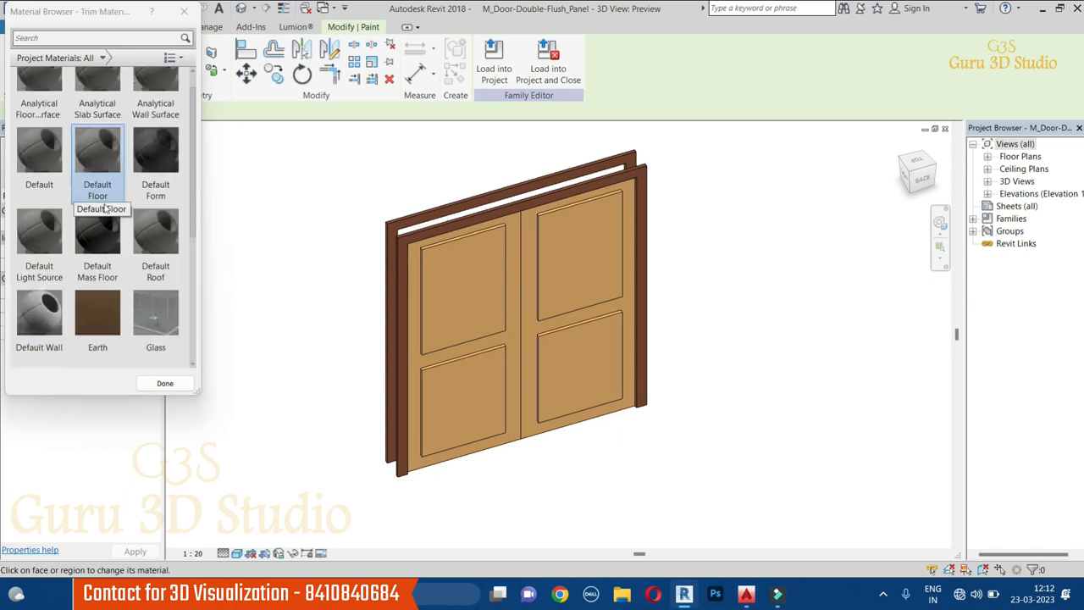
{"action": "left_click", "coordinate": [97, 318]}
{"action": "left_click", "coordinate": [435, 271]}
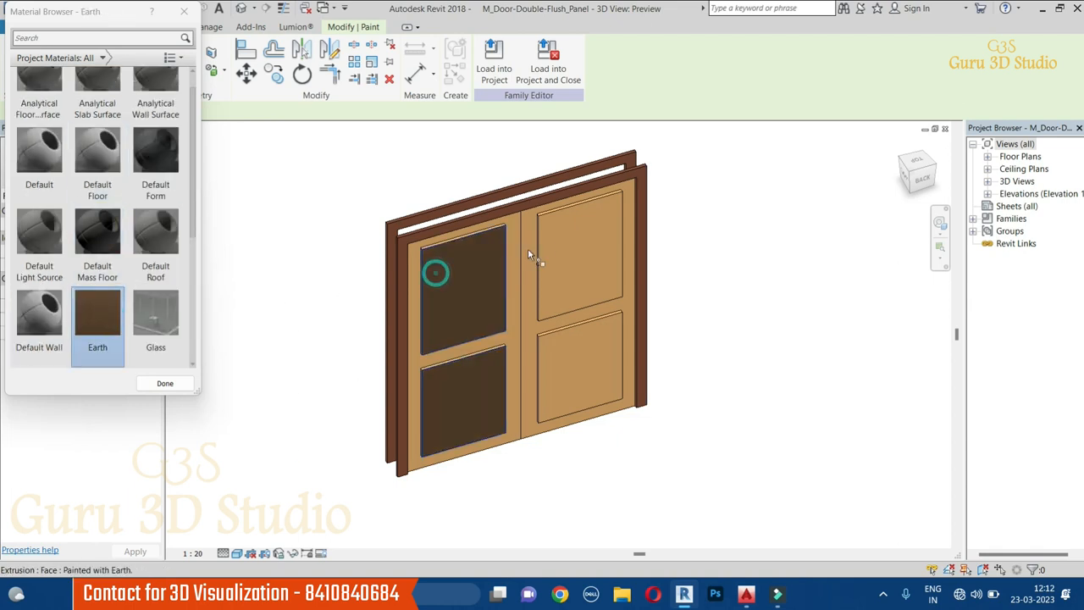
{"action": "left_click", "coordinate": [563, 241]}
Paint the recessed panel faces on the front of both leaves with the Earth material and finish painting.
{"action": "scroll", "coordinate": [564, 241], "scroll_direction": "up", "scroll_amount": 10}
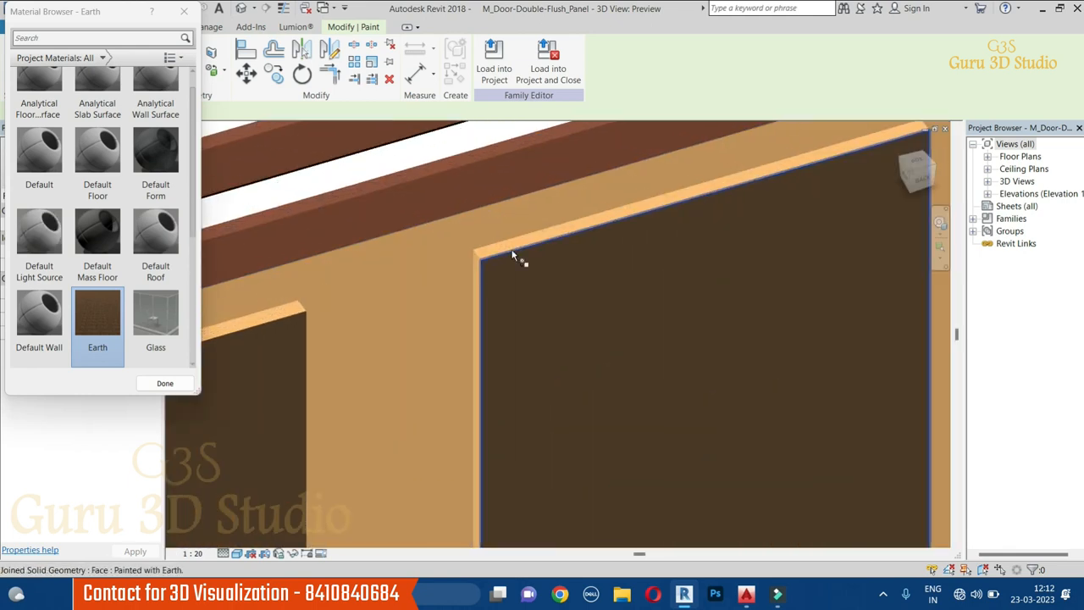
{"action": "scroll", "coordinate": [475, 286], "scroll_direction": "down", "scroll_amount": 10}
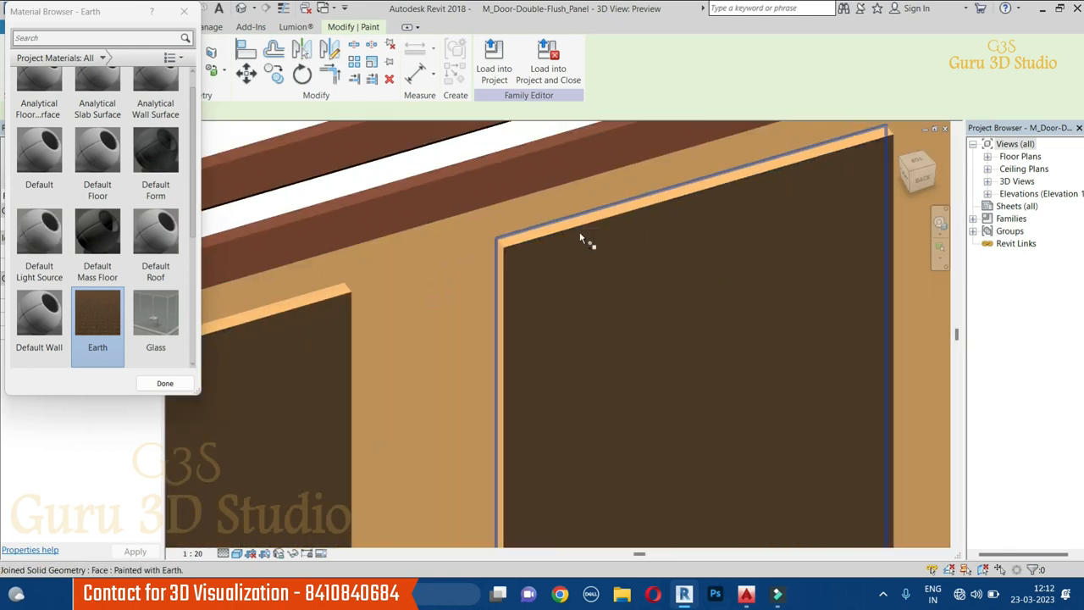
{"action": "middle_click_drag", "start_coordinate": [576, 327], "coordinate": [612, 349]}
{"action": "scroll", "coordinate": [559, 297], "scroll_direction": "up", "scroll_amount": 6}
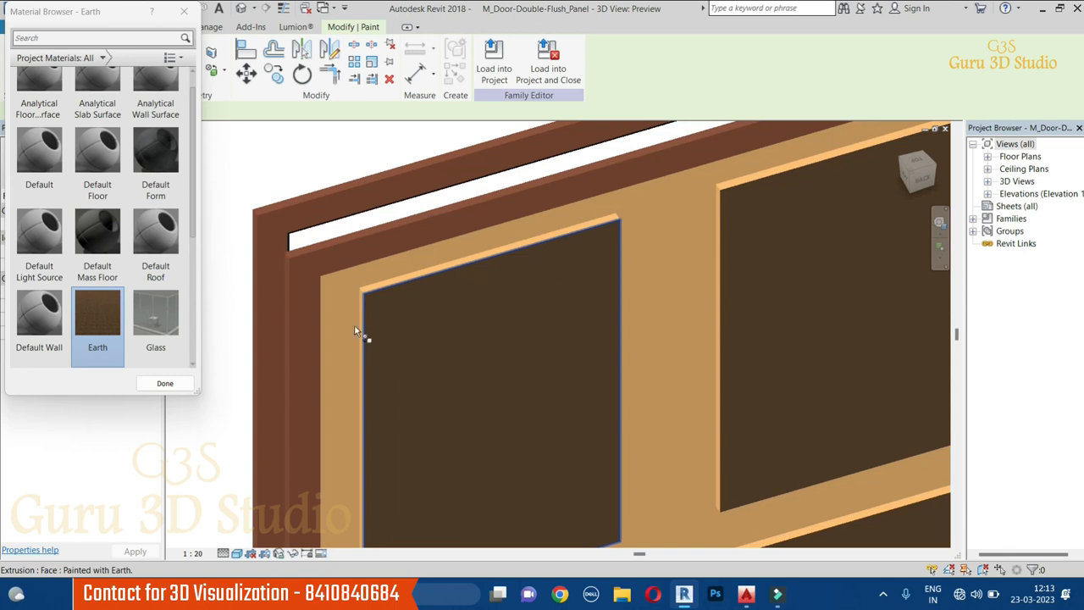
{"action": "scroll", "coordinate": [520, 322], "scroll_direction": "down", "scroll_amount": 6}
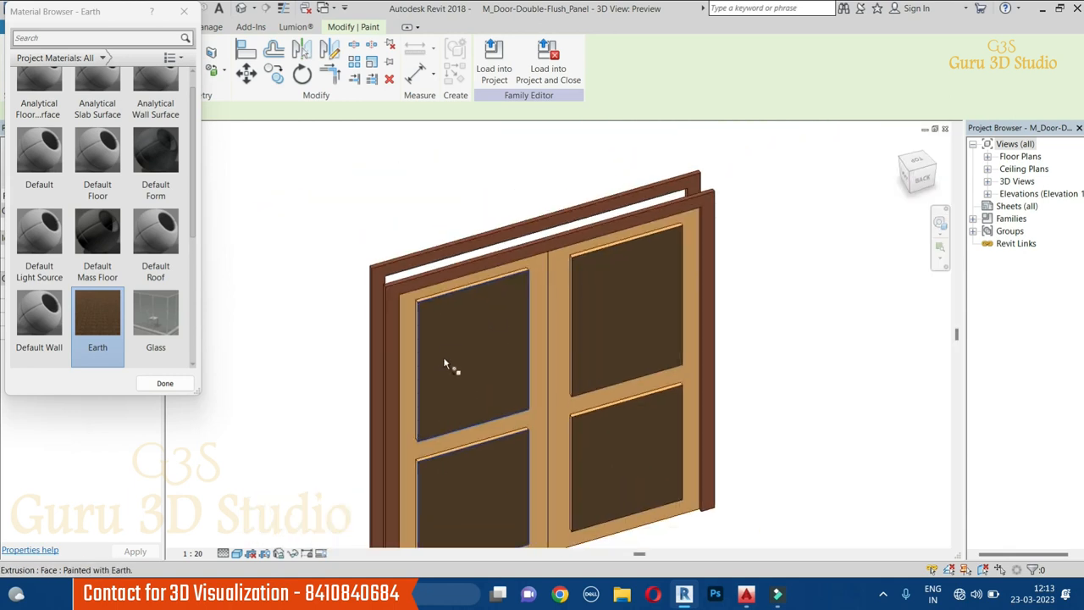
{"action": "mouse_move", "coordinate": [354, 387]}
{"action": "middle_mouse_down", "text": "shift"}
{"action": "mouse_move", "coordinate": [766, 375]}
{"action": "mouse_move", "coordinate": [612, 305]}
{"action": "middle_mouse_up", "text": "shift"}
{"action": "left_click", "coordinate": [612, 305]}
{"action": "left_click", "coordinate": [752, 417]}
{"action": "mouse_move", "coordinate": [799, 404]}
{"action": "middle_mouse_down", "text": "shift"}
{"action": "mouse_move", "coordinate": [746, 384]}
{"action": "mouse_move", "coordinate": [573, 436]}
{"action": "mouse_move", "coordinate": [542, 428]}
{"action": "mouse_move", "coordinate": [576, 421]}
{"action": "middle_mouse_up", "text": "shift"}
{"action": "key", "text": "Escape"}
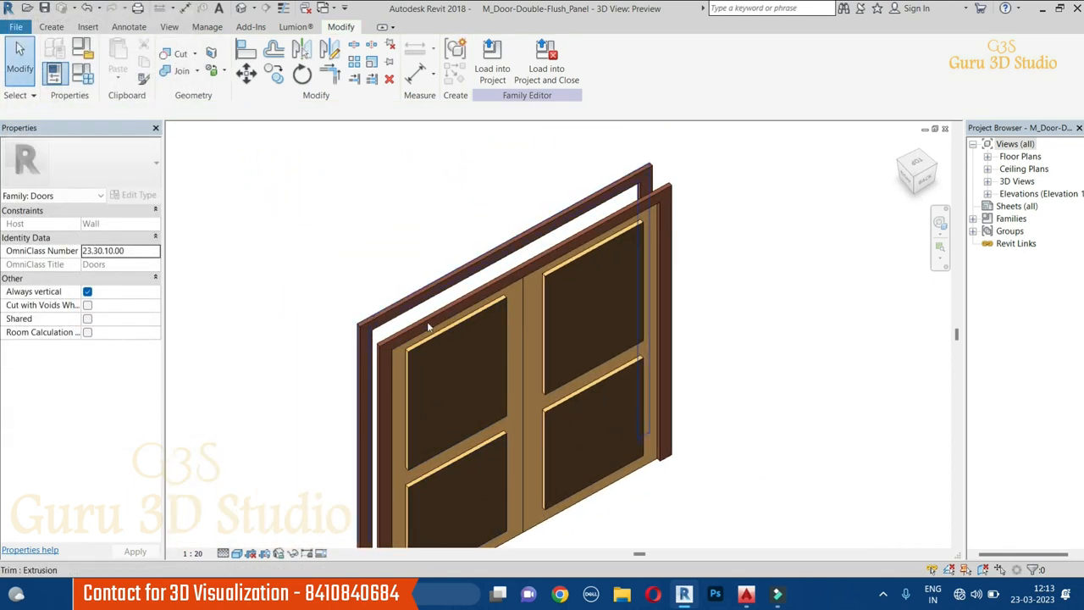
Check the material property of the raised panel extrusion on the door's back and view the painted front.
{"action": "left_click", "coordinate": [442, 335]}
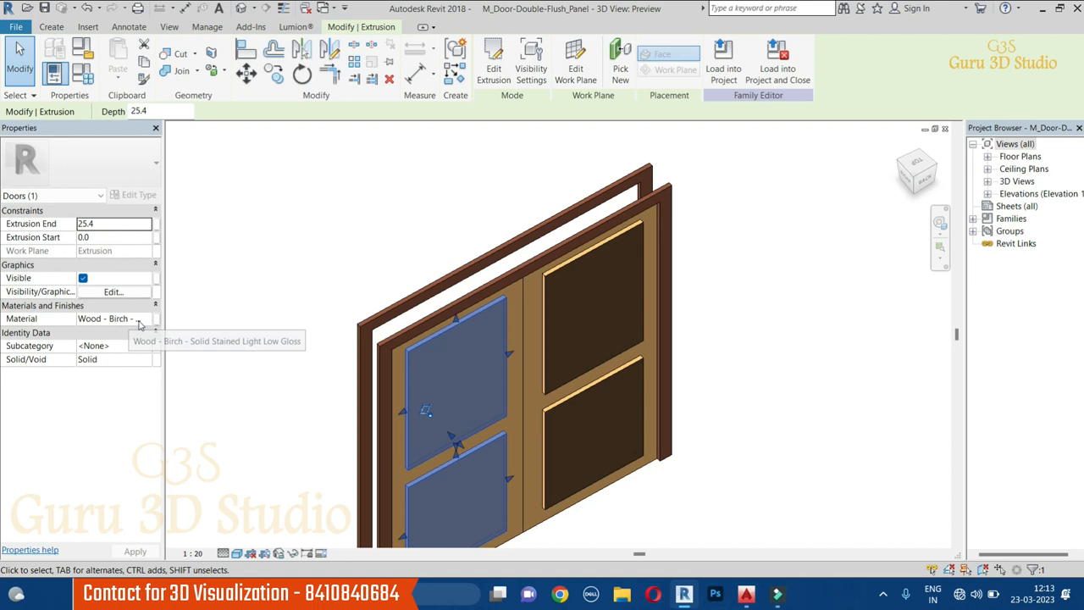
{"action": "left_click", "coordinate": [288, 259]}
{"action": "scroll", "coordinate": [422, 230], "scroll_direction": "down", "scroll_amount": 2}
{"action": "middle_click_drag", "start_coordinate": [644, 361], "coordinate": [753, 337], "text": "shift"}
{"action": "scroll", "coordinate": [753, 336], "scroll_direction": "up", "scroll_amount": 2}
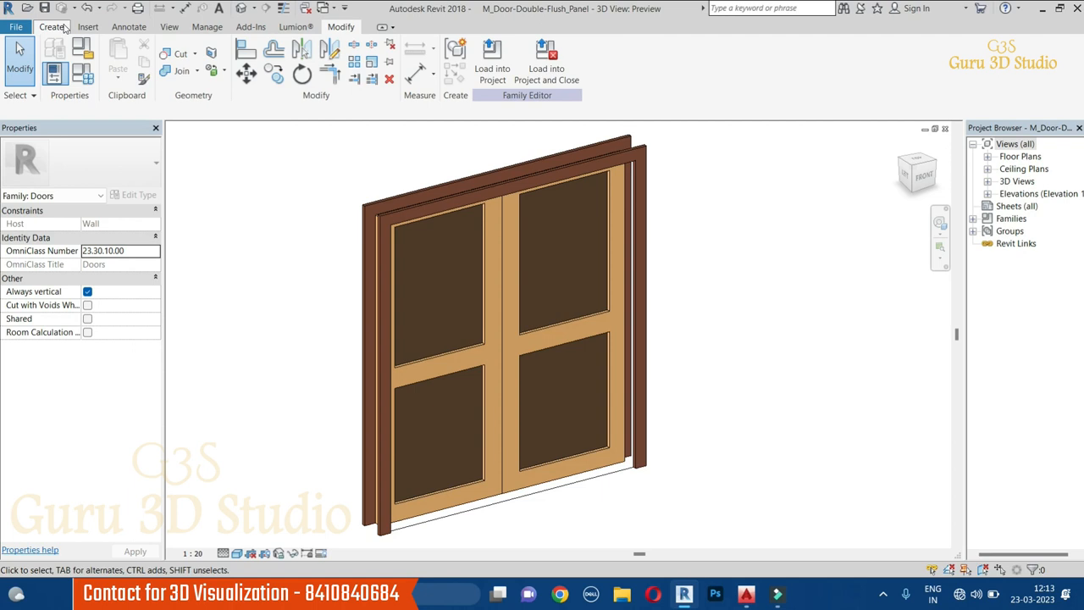
Save the edited door family as M_Door-Double-Flush_Panel modified.rfa in the Doors folder and return to the villa's 3D view.
{"action": "left_click", "coordinate": [16, 26]}
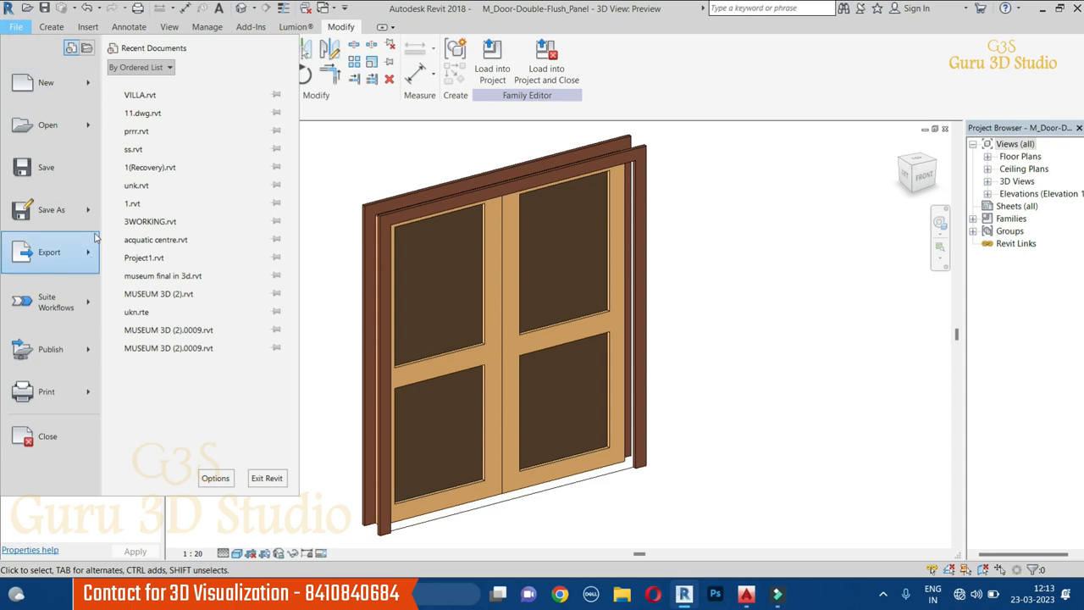
{"action": "mouse_move", "coordinate": [95, 213]}
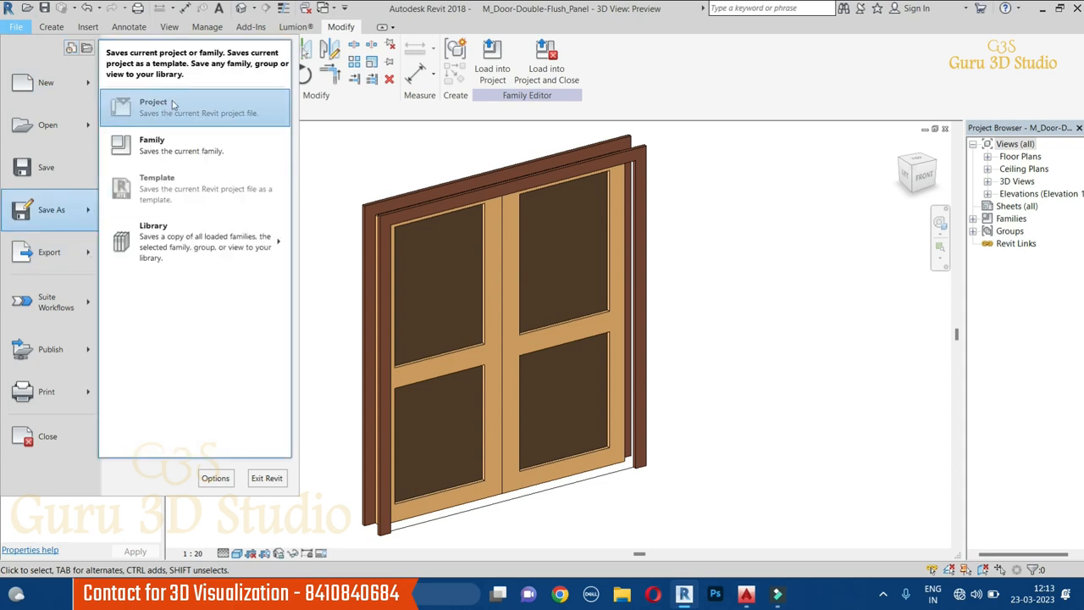
{"action": "left_click", "coordinate": [167, 152]}
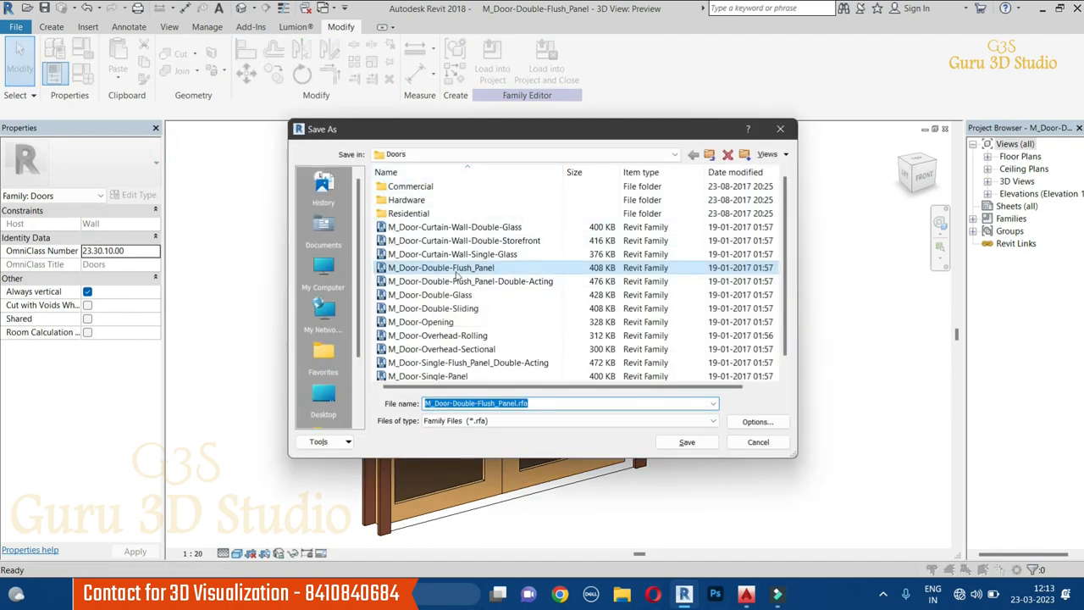
{"action": "left_click", "coordinate": [546, 404]}
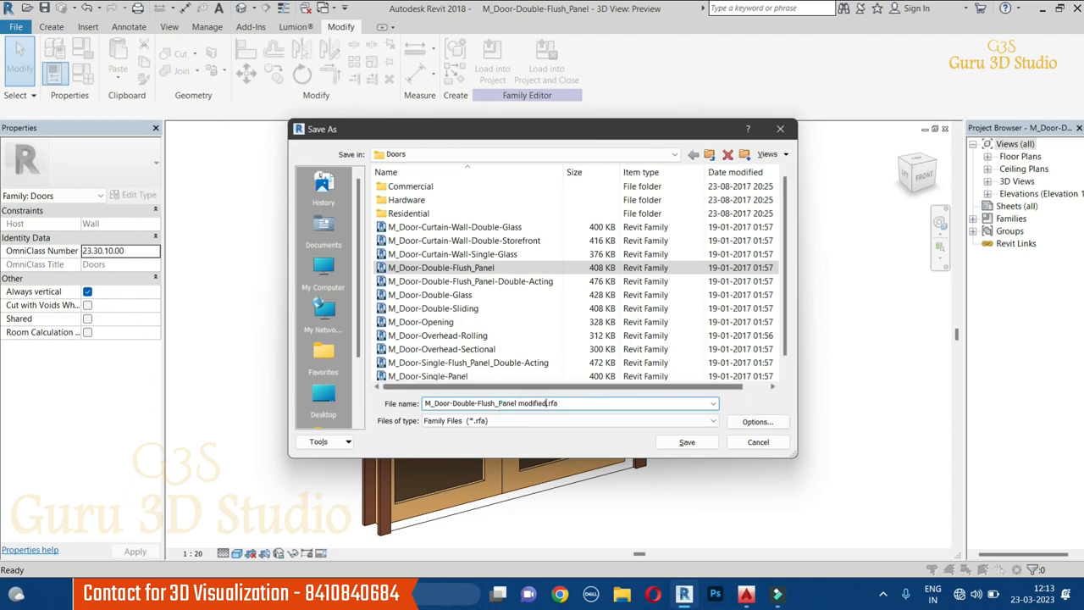
{"action": "left_click", "coordinate": [687, 442]}
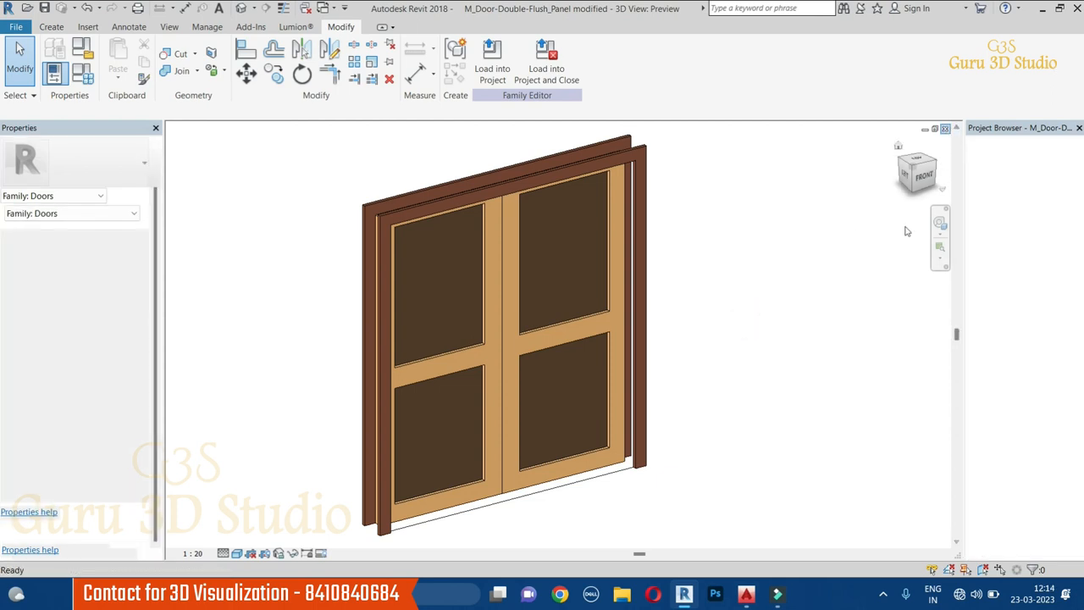
{"action": "scroll", "coordinate": [517, 329], "scroll_direction": "down", "scroll_amount": 3}
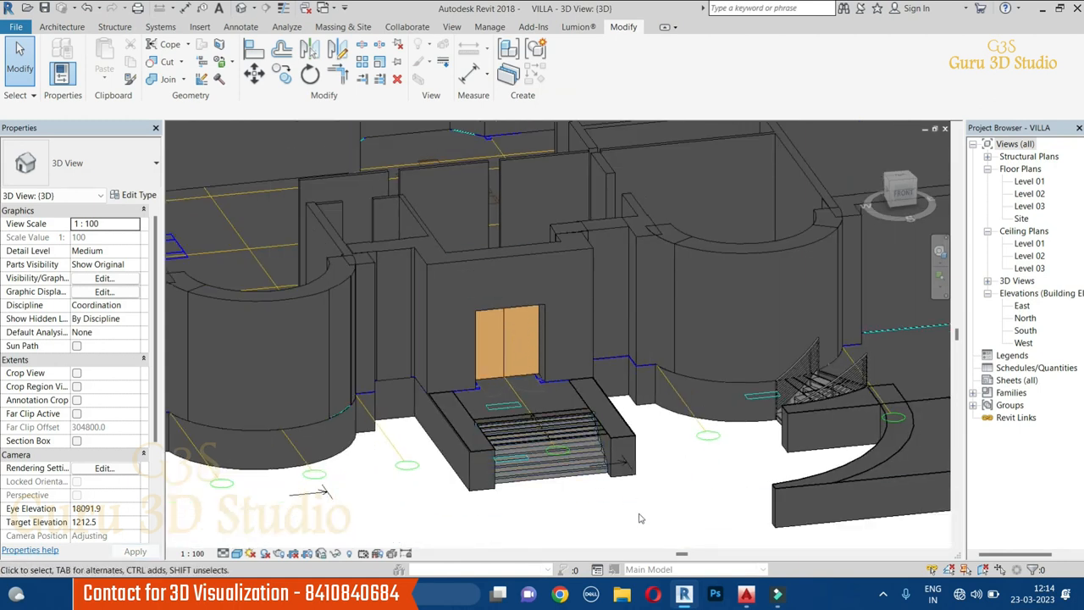
Check which door types are available in the project for the villa's double entrance door.
{"action": "left_click", "coordinate": [517, 353]}
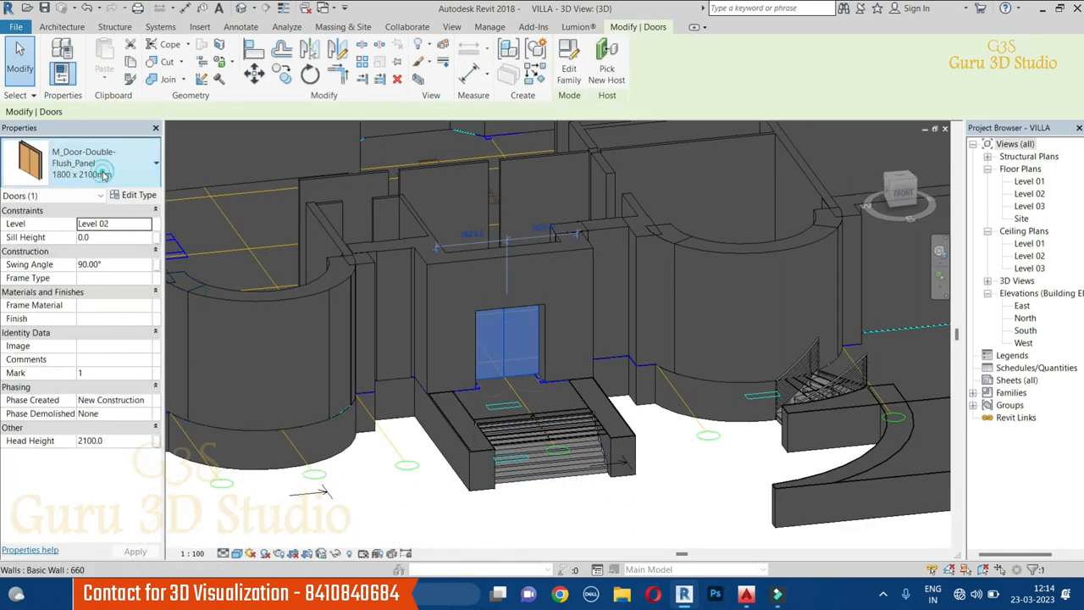
{"action": "left_click", "coordinate": [103, 174]}
{"action": "left_click", "coordinate": [103, 174]}
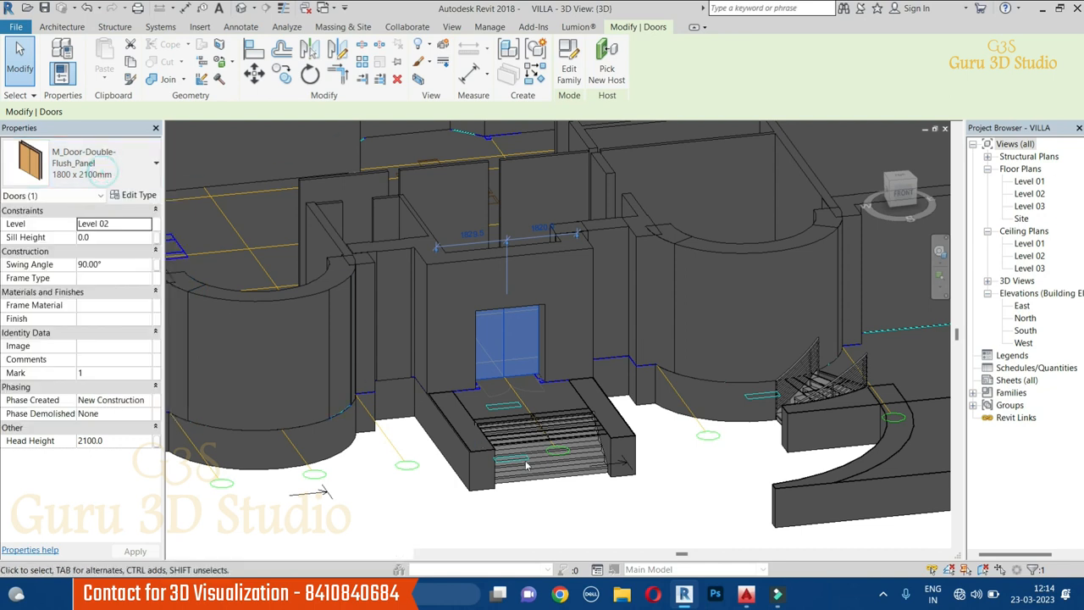
{"action": "left_click", "coordinate": [686, 463]}
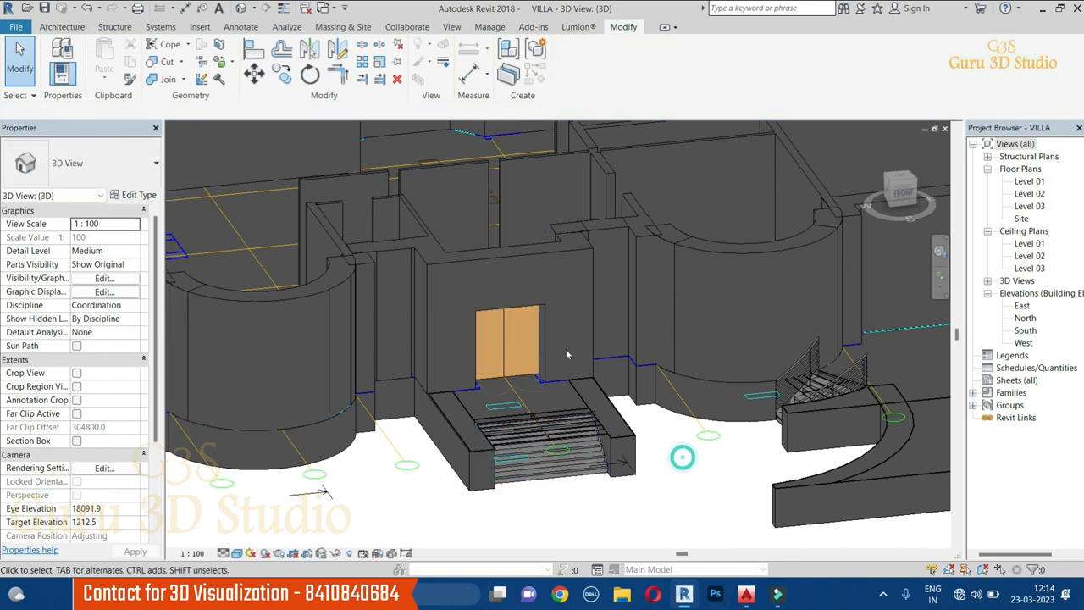
{"action": "left_click", "coordinate": [516, 332]}
{"action": "left_click", "coordinate": [121, 175]}
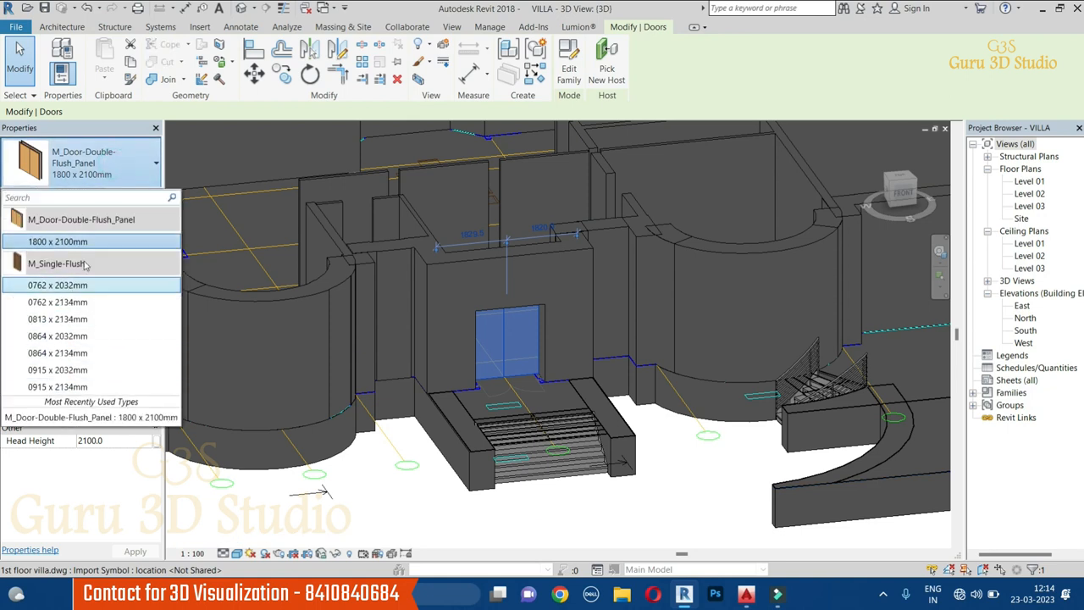
{"action": "left_click", "coordinate": [96, 184]}
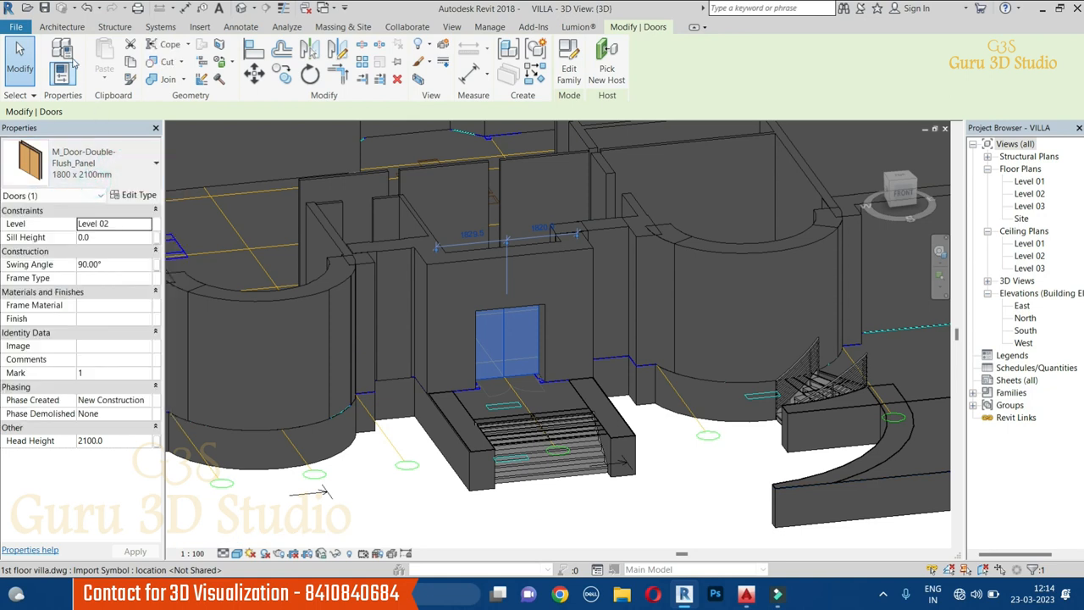
Load the M_Door-Double-Flush_Panel modified.rfa family from the Doors library folder into the villa project for door placement.
{"action": "left_click", "coordinate": [59, 26]}
{"action": "left_click", "coordinate": [88, 59]}
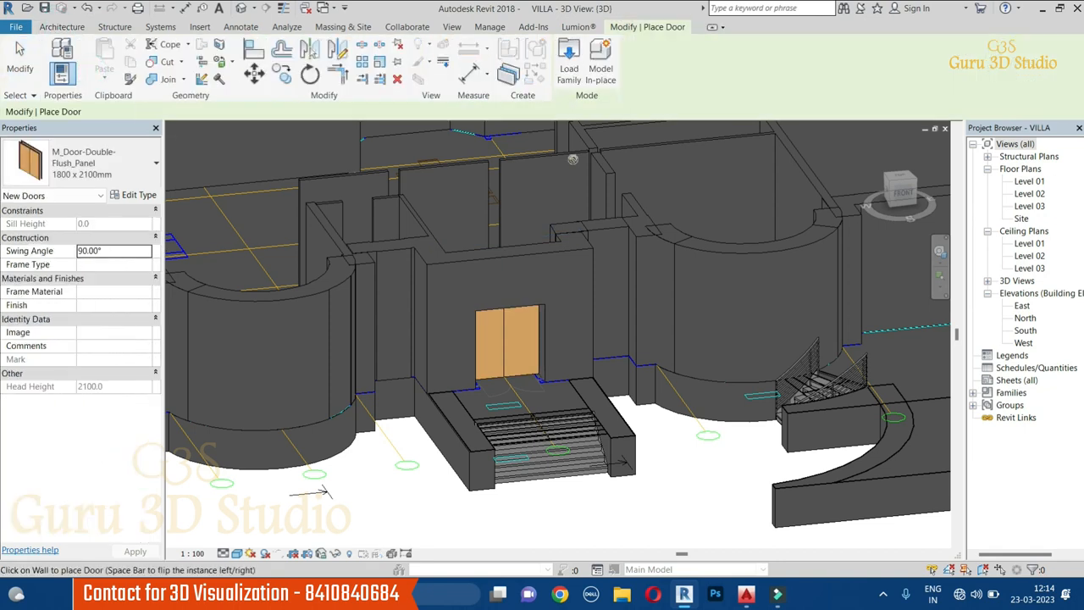
{"action": "left_click", "coordinate": [566, 68]}
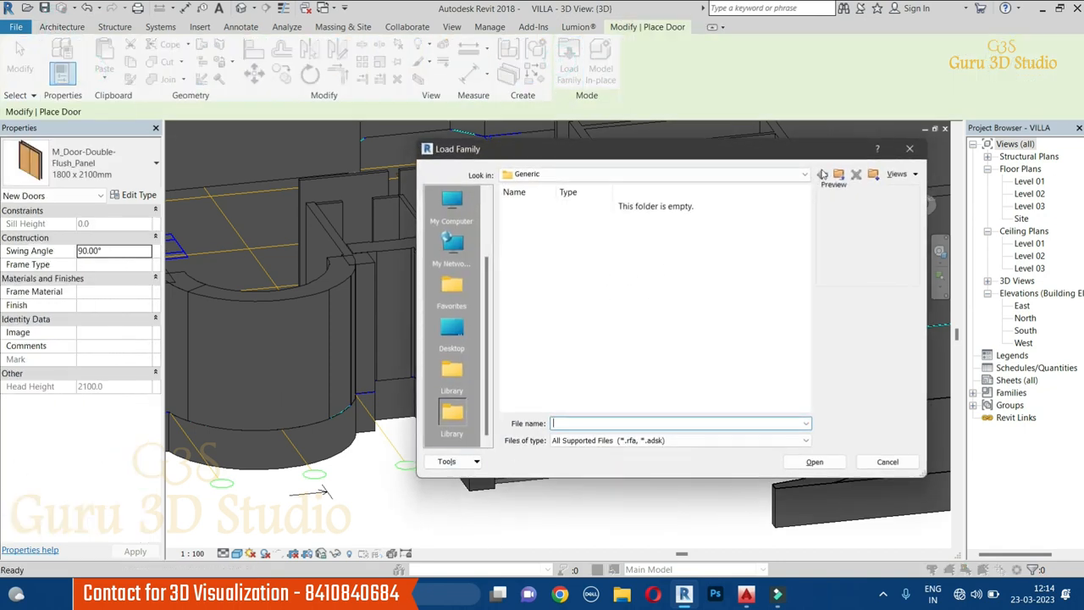
{"action": "left_click", "coordinate": [839, 174]}
{"action": "double_click", "coordinate": [742, 225]}
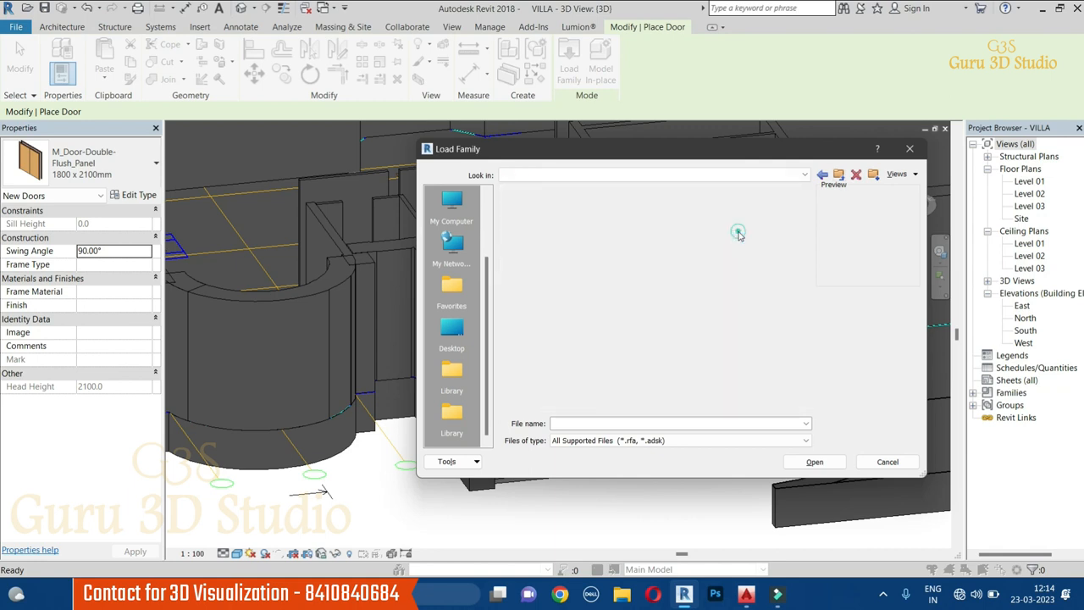
{"action": "double_click", "coordinate": [754, 292]}
{"action": "left_click", "coordinate": [583, 303]}
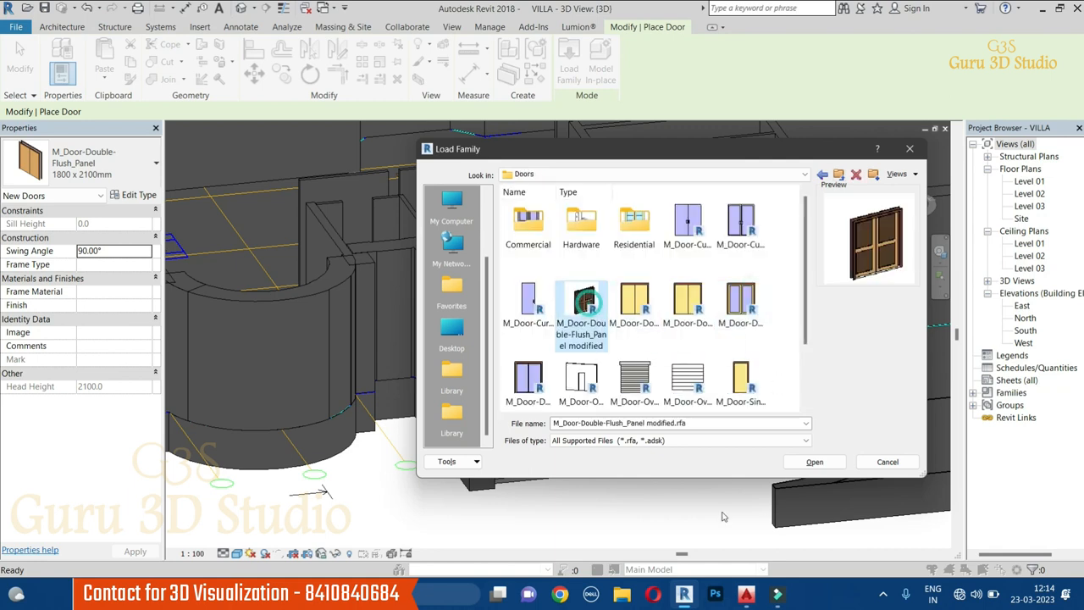
{"action": "left_click", "coordinate": [815, 462]}
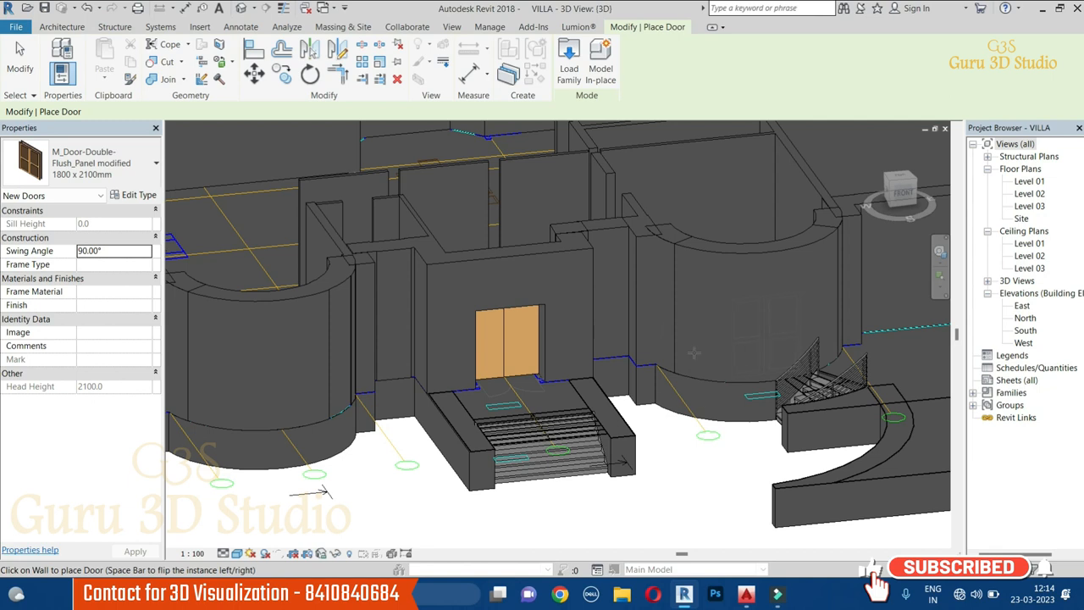
Place a trial 1800 x 2100mm modified double door in the straight interior wall of the room behind the rounded bay.
{"action": "scroll", "coordinate": [649, 356], "scroll_direction": "down", "scroll_amount": 3}
{"action": "mouse_move", "coordinate": [627, 372]}
{"action": "middle_mouse_down"}
{"action": "mouse_move", "coordinate": [617, 424]}
{"action": "mouse_move", "coordinate": [644, 364]}
{"action": "middle_mouse_up"}
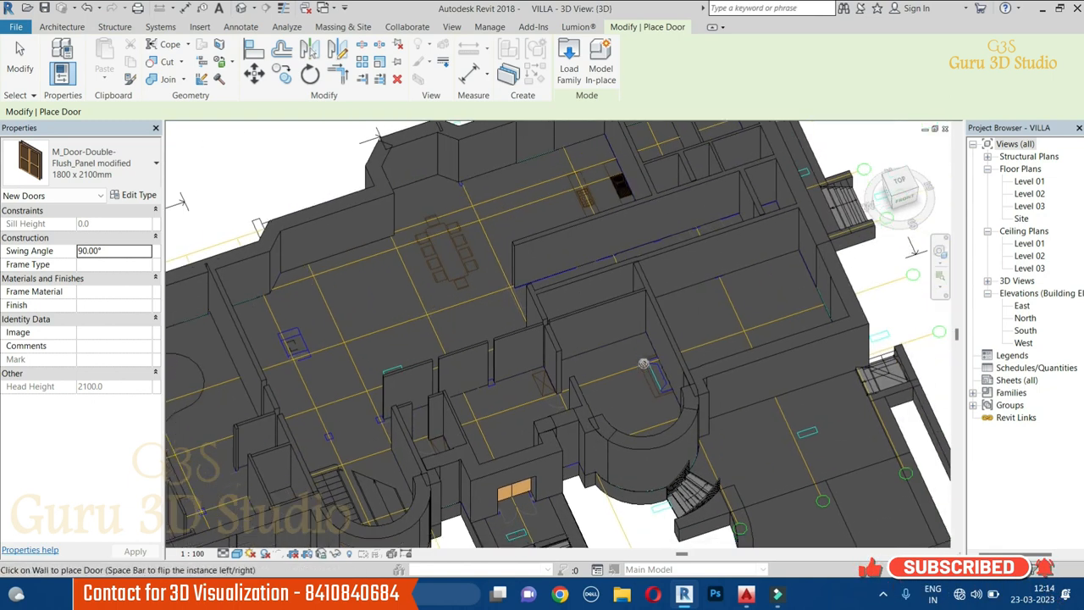
{"action": "left_click", "coordinate": [594, 337]}
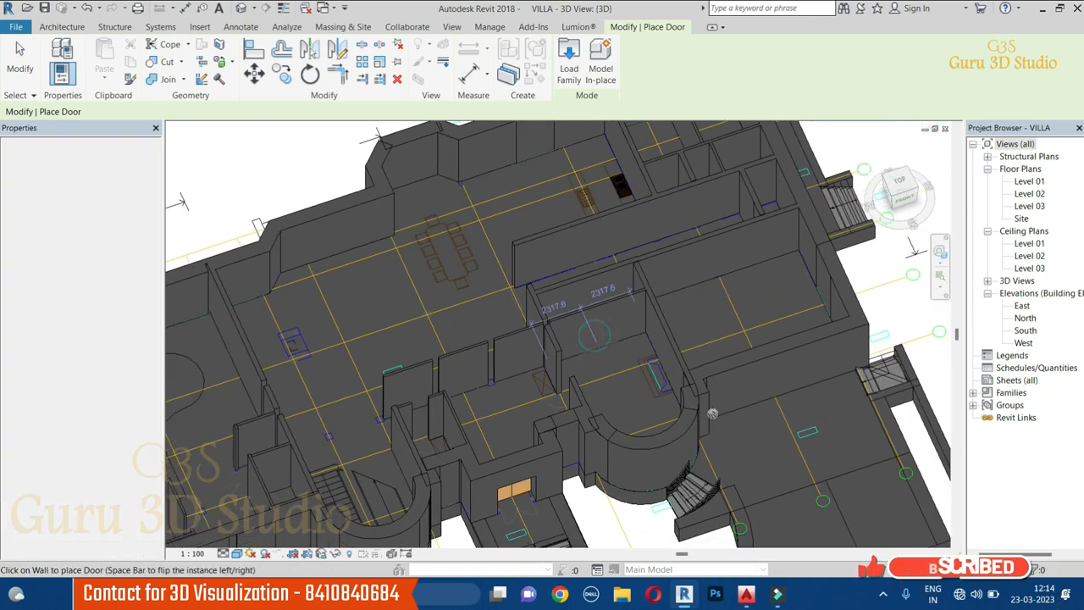
Try the modified double door in the curved bay wall beside the curved stair, then undo that placement and end door placement.
{"action": "scroll", "coordinate": [627, 332], "scroll_direction": "up", "scroll_amount": 3}
{"action": "scroll", "coordinate": [628, 332], "scroll_direction": "down", "scroll_amount": 3}
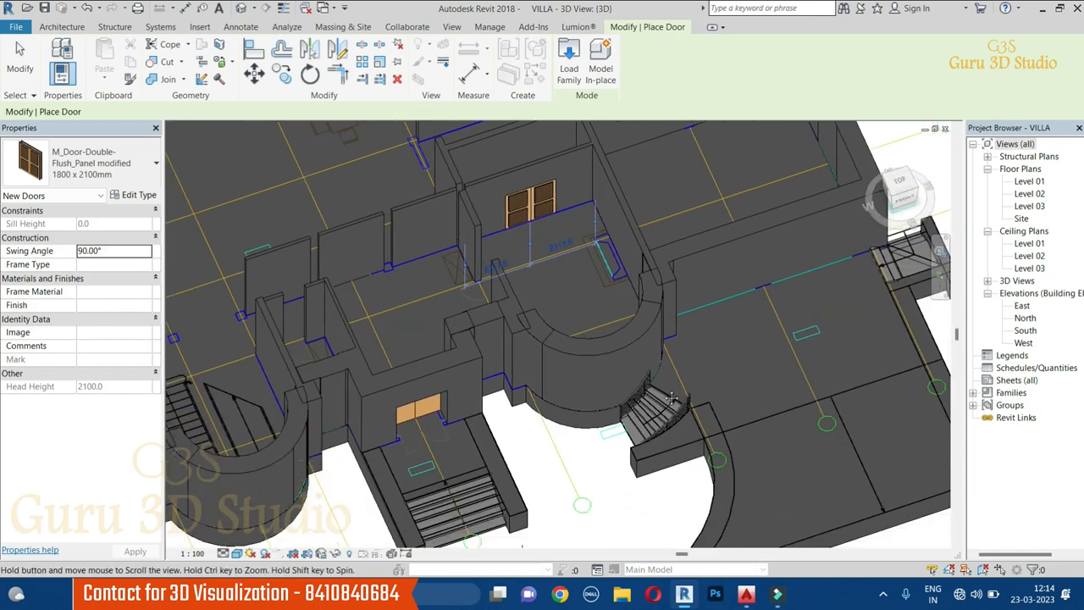
{"action": "middle_click_drag", "start_coordinate": [744, 449], "coordinate": [599, 384]}
{"action": "scroll", "coordinate": [599, 384], "scroll_direction": "up", "scroll_amount": 3}
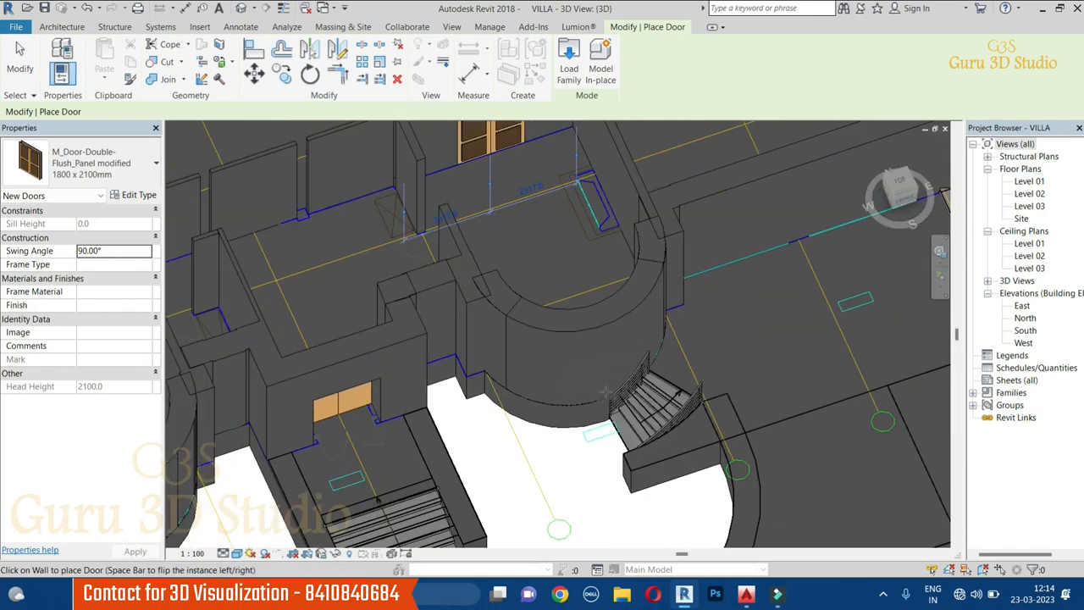
{"action": "left_click", "coordinate": [607, 391]}
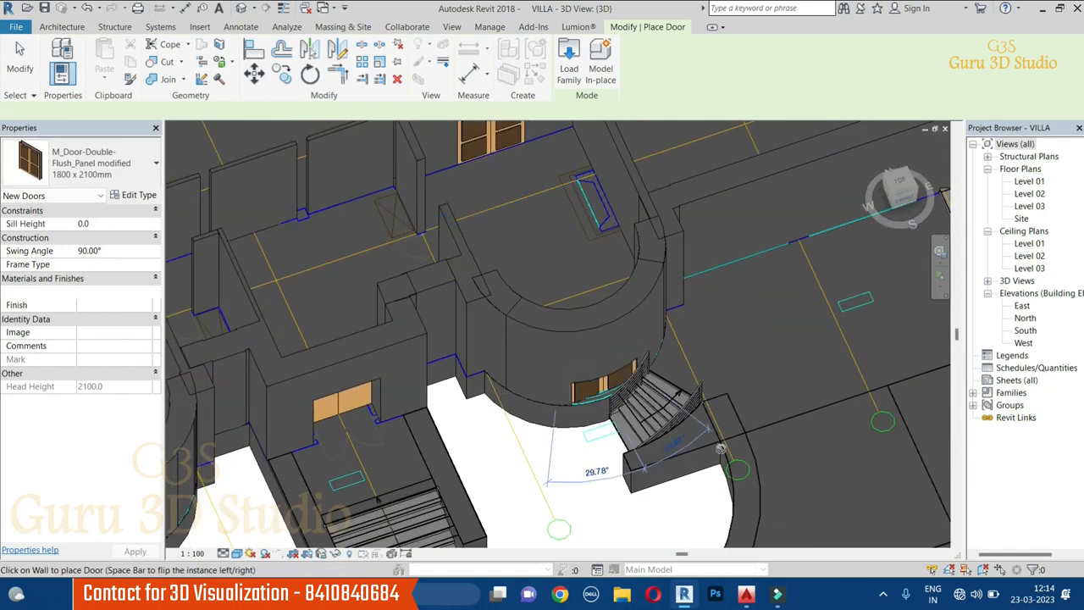
{"action": "scroll", "coordinate": [714, 445], "scroll_direction": "up", "scroll_amount": 1}
{"action": "middle_click_drag", "start_coordinate": [692, 421], "coordinate": [692, 402]}
{"action": "scroll", "coordinate": [638, 418], "scroll_direction": "up", "scroll_amount": 2}
{"action": "middle_click_drag", "start_coordinate": [657, 356], "coordinate": [753, 408], "text": "shift"}
{"action": "scroll", "coordinate": [786, 345], "scroll_direction": "down", "scroll_amount": 3}
{"action": "scroll", "coordinate": [753, 407], "scroll_direction": "up", "scroll_amount": 1}
{"action": "key", "text": "ctrl+z"}
{"action": "scroll", "coordinate": [725, 376], "scroll_direction": "down", "scroll_amount": 1}
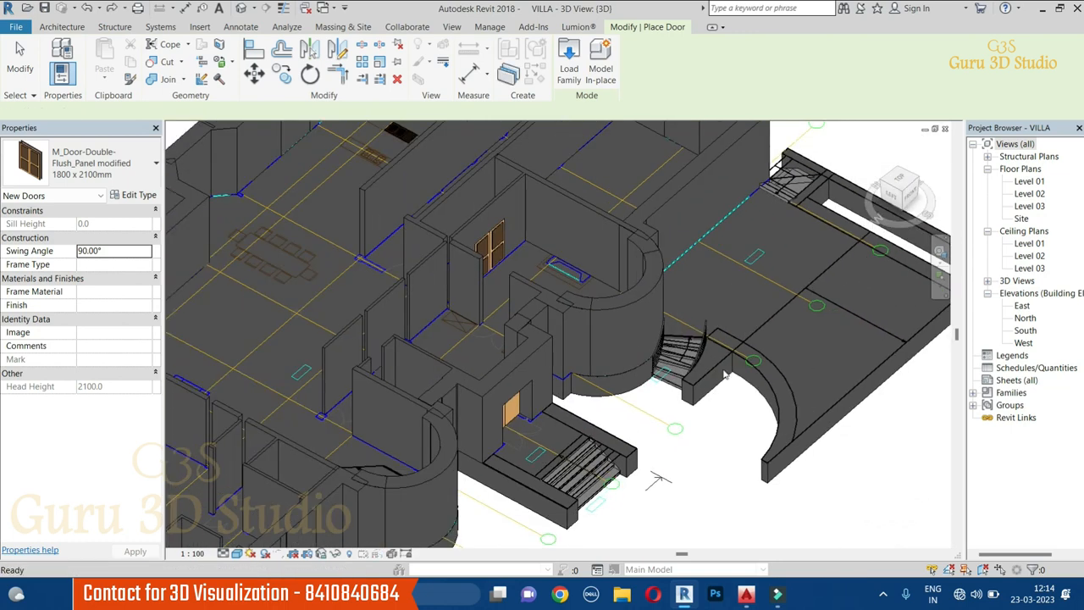
{"action": "key", "text": "Escape"}
{"action": "scroll", "coordinate": [557, 266], "scroll_direction": "down", "scroll_amount": 1}
{"action": "middle_click_drag", "start_coordinate": [603, 491], "coordinate": [525, 400]}
{"action": "scroll", "coordinate": [381, 280], "scroll_direction": "up", "scroll_amount": 2}
{"action": "scroll", "coordinate": [380, 273], "scroll_direction": "up", "scroll_amount": 3}
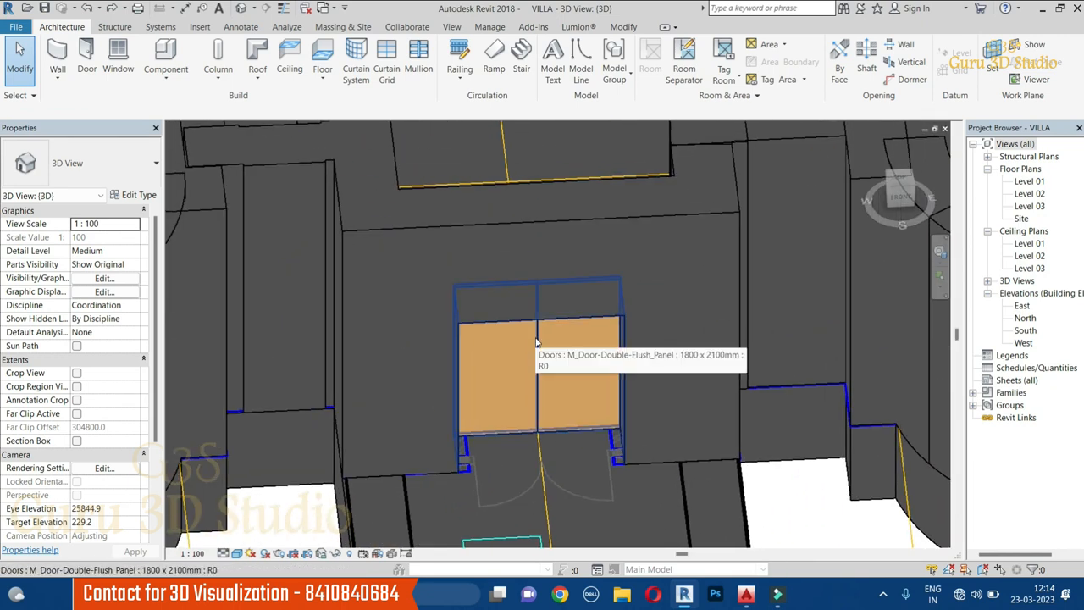
{"action": "left_click", "coordinate": [536, 342]}
{"action": "left_click", "coordinate": [102, 163]}
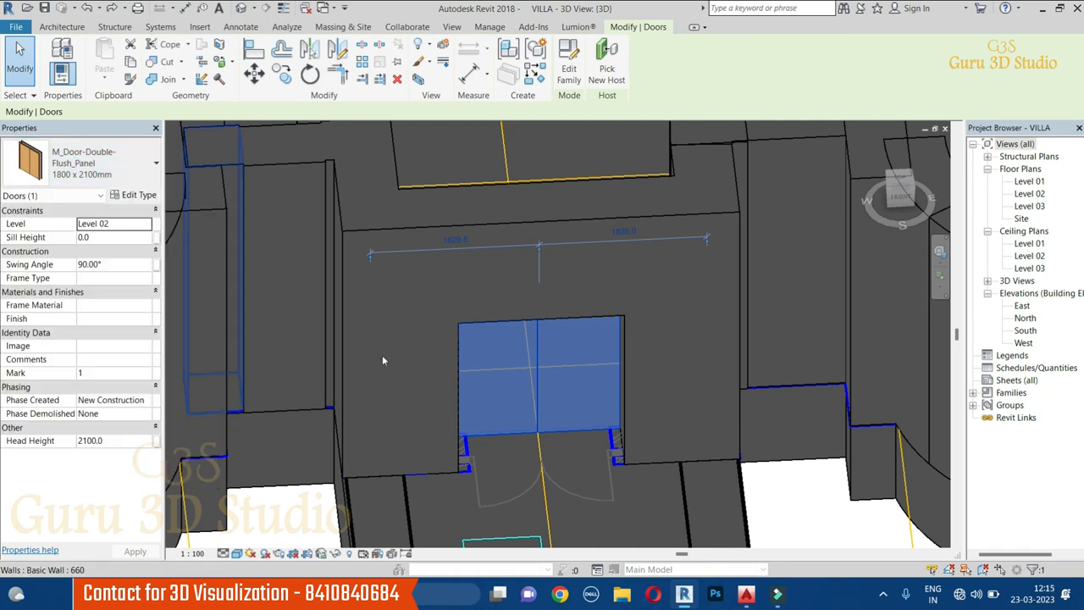
Delete the trial modified double door from the straight interior wall behind the rounded bay.
{"action": "scroll", "coordinate": [504, 408], "scroll_direction": "down", "scroll_amount": 3}
{"action": "scroll", "coordinate": [504, 408], "scroll_direction": "down", "scroll_amount": 2}
{"action": "left_click", "coordinate": [689, 261]}
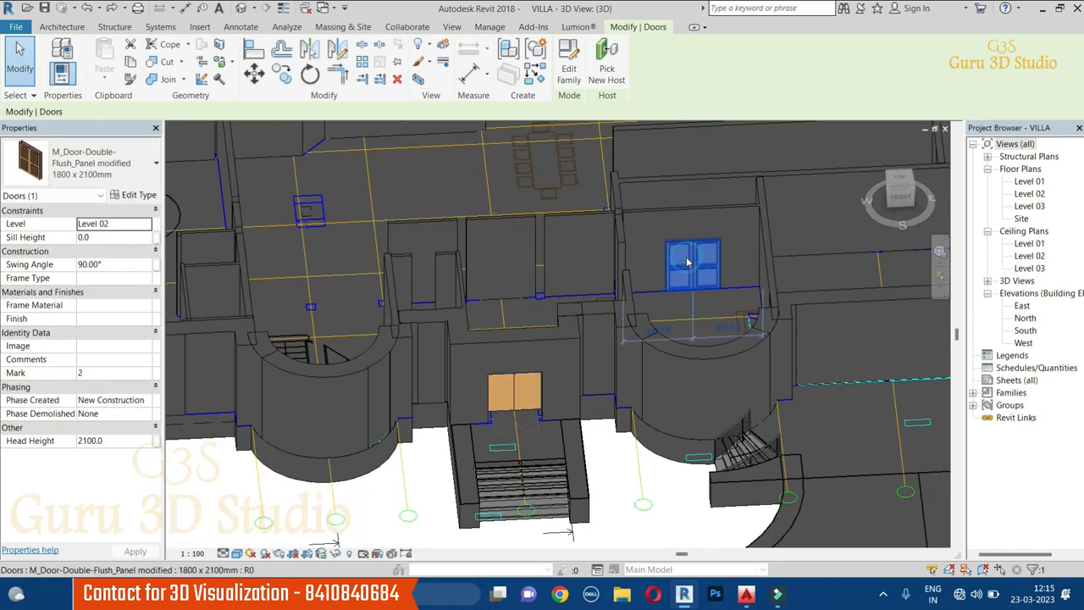
{"action": "key", "text": "Escape"}
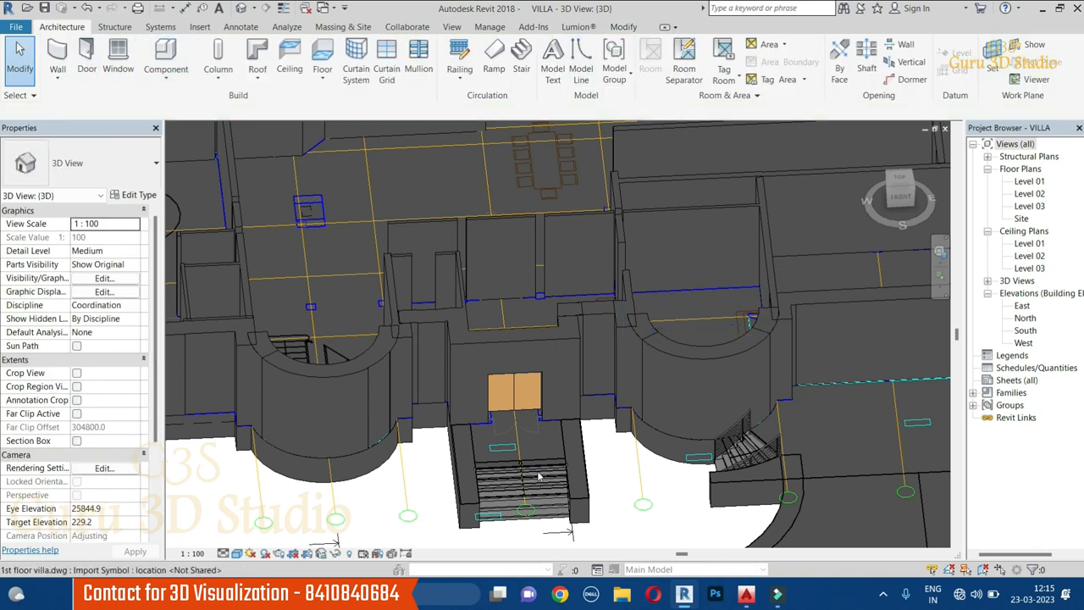
Change the entrance door above the front steps to the M_Door-Double-Flush_Panel modified type, 1800 x 2100mm.
{"action": "left_click", "coordinate": [515, 396]}
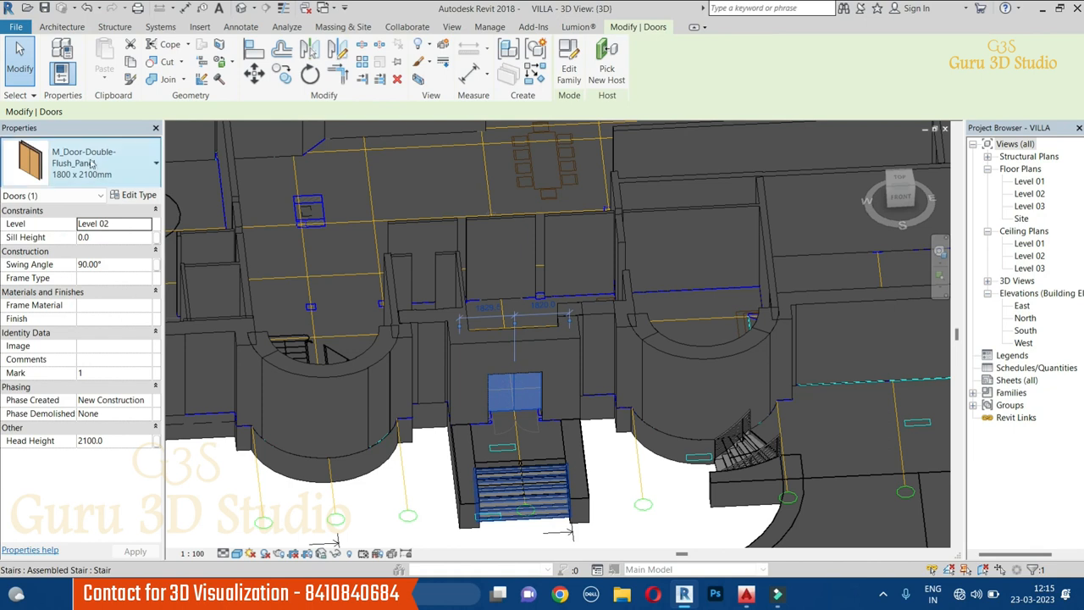
{"action": "left_click", "coordinate": [91, 163]}
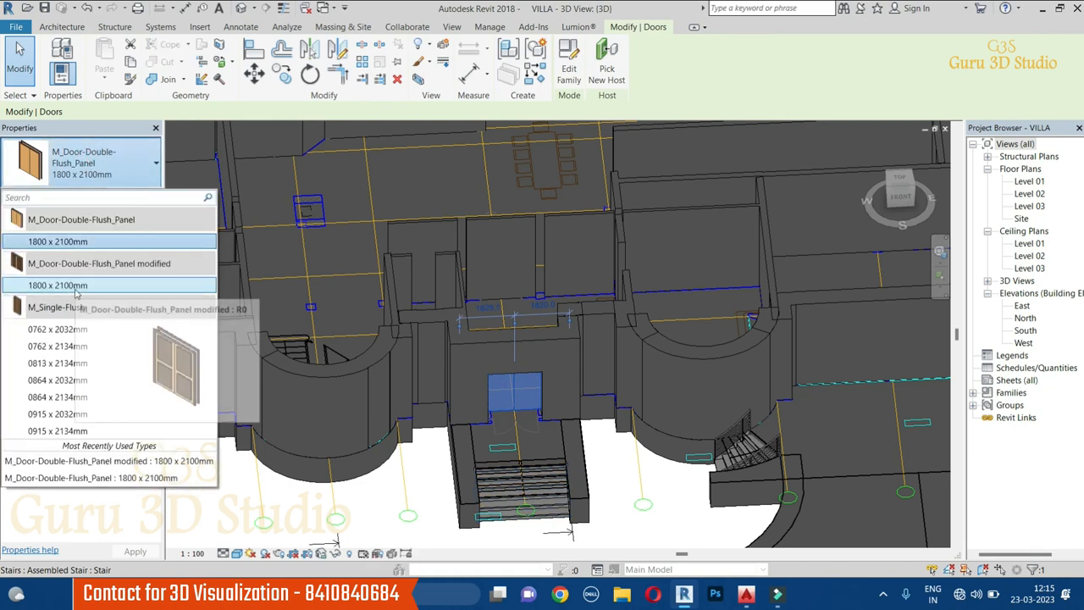
{"action": "left_click", "coordinate": [75, 287]}
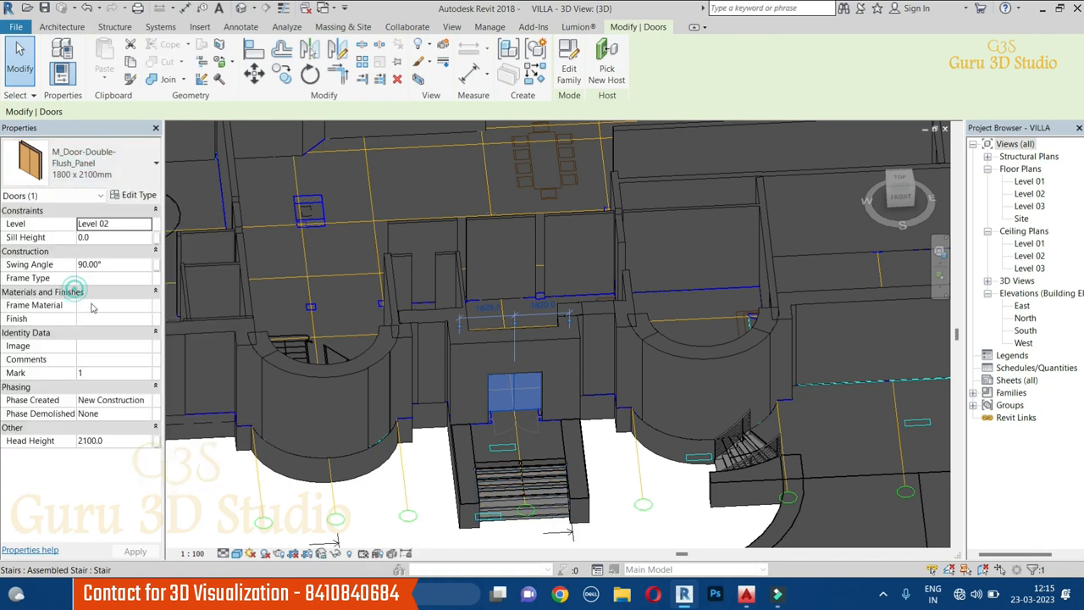
{"action": "left_click", "coordinate": [193, 481]}
Examine the villa's new entrance door and its exterior walls from the front, back and side in 3D.
{"action": "scroll", "coordinate": [309, 372], "scroll_direction": "down", "scroll_amount": 2}
{"action": "mouse_move", "coordinate": [370, 455]}
{"action": "middle_mouse_down", "text": "shift"}
{"action": "mouse_move", "coordinate": [404, 342]}
{"action": "mouse_move", "coordinate": [598, 426]}
{"action": "mouse_move", "coordinate": [669, 214]}
{"action": "middle_mouse_up", "text": "shift"}
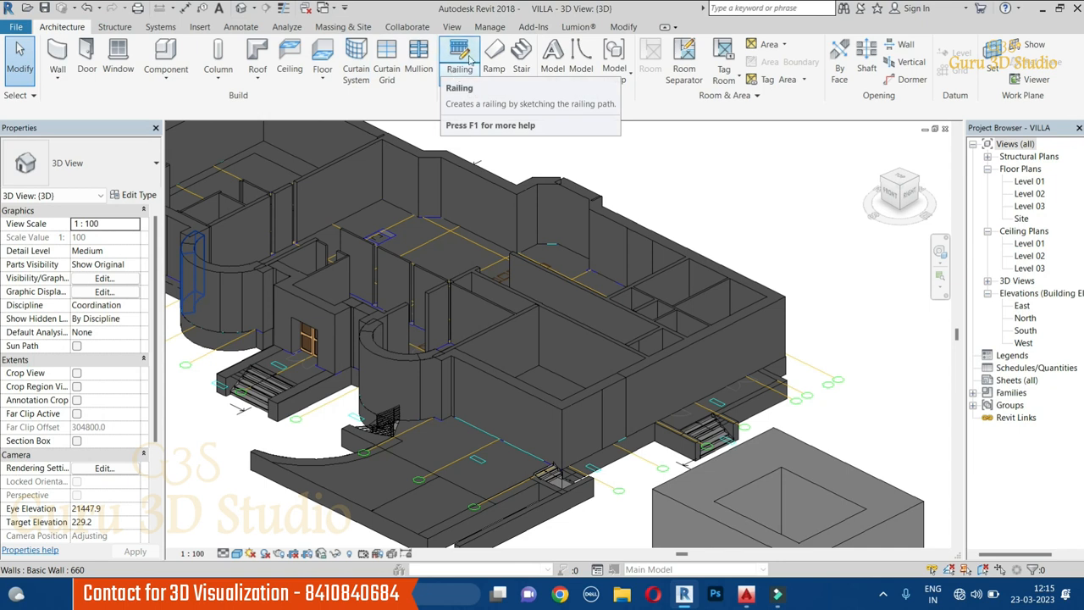
{"action": "middle_click_drag", "start_coordinate": [551, 285], "coordinate": [779, 263], "text": "shift"}
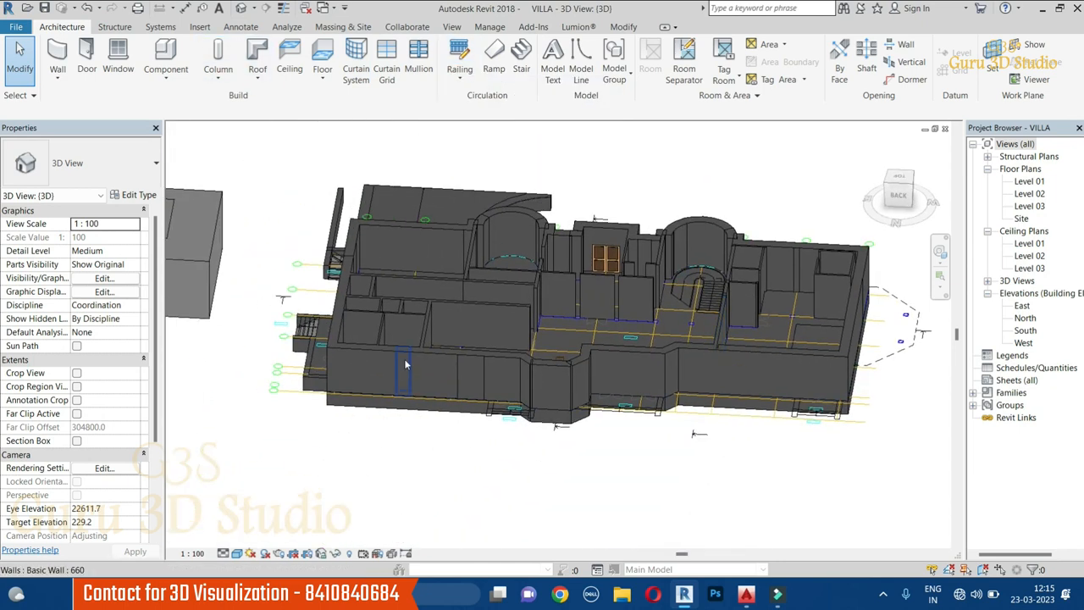
{"action": "left_click", "coordinate": [404, 362]}
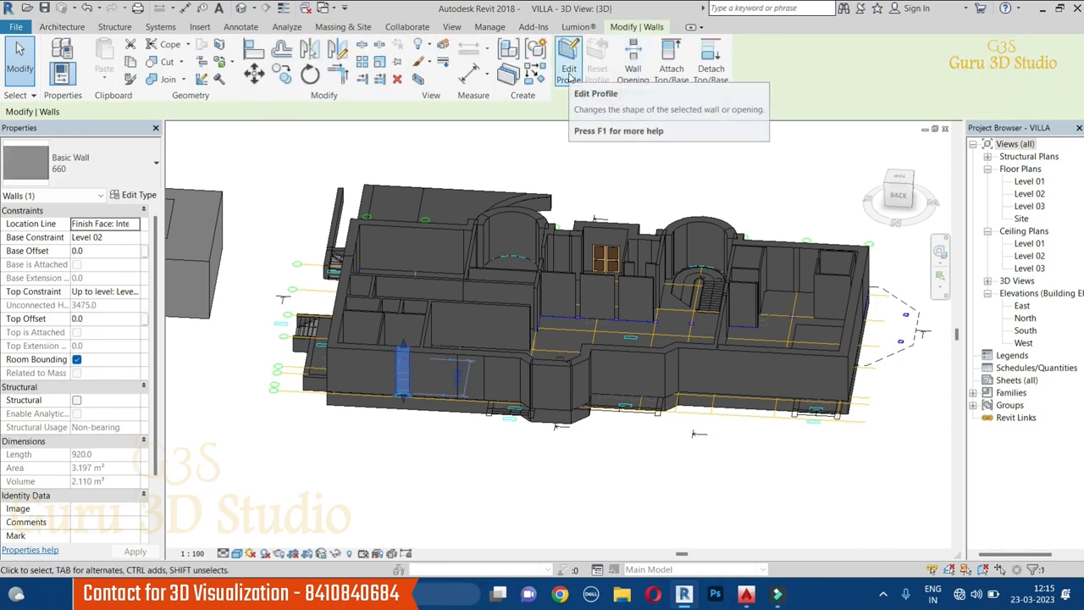
{"action": "middle_click_drag", "start_coordinate": [697, 164], "coordinate": [627, 170], "text": "shift"}
{"action": "key", "text": "Escape"}
{"action": "middle_click_drag", "start_coordinate": [531, 319], "coordinate": [278, 355], "text": "shift"}
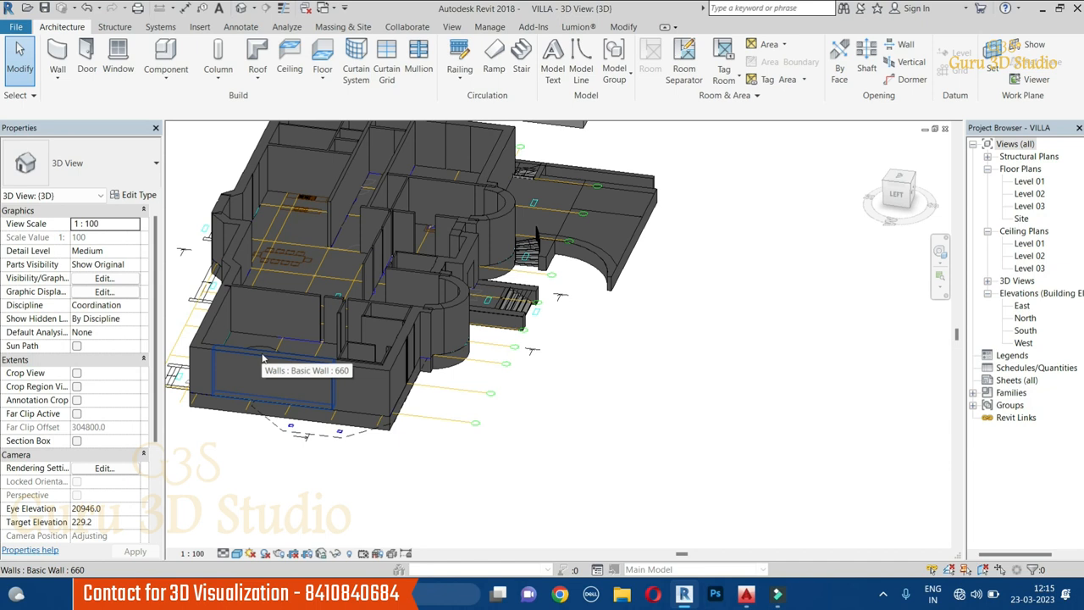
Delete the hollow box model standing beside the villa.
{"action": "middle_click_drag", "start_coordinate": [263, 358], "coordinate": [627, 353], "text": "shift"}
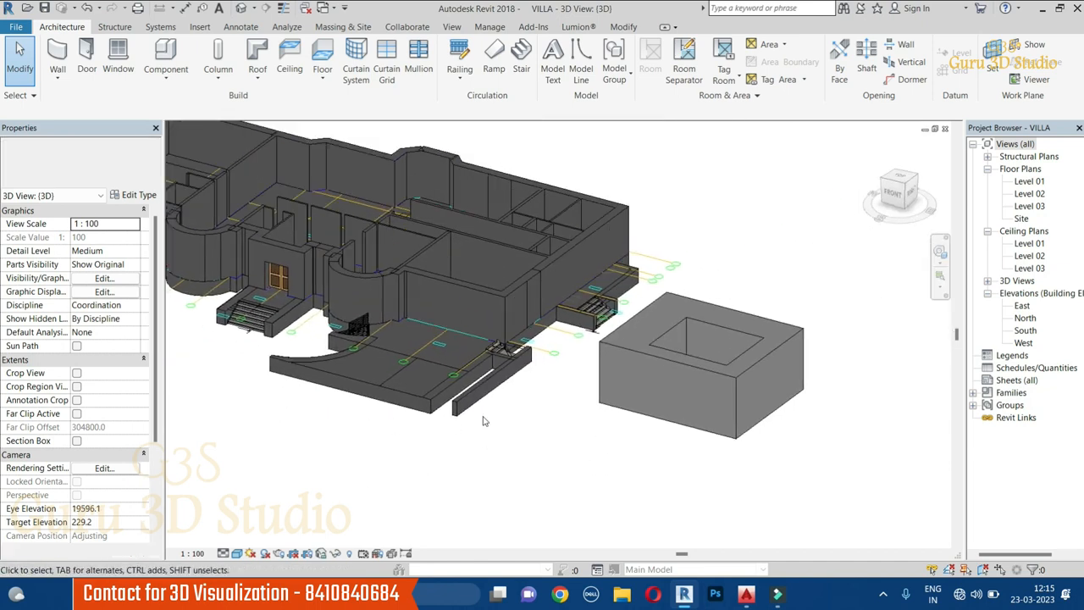
{"action": "left_click", "coordinate": [662, 352]}
{"action": "key", "text": "Delete"}
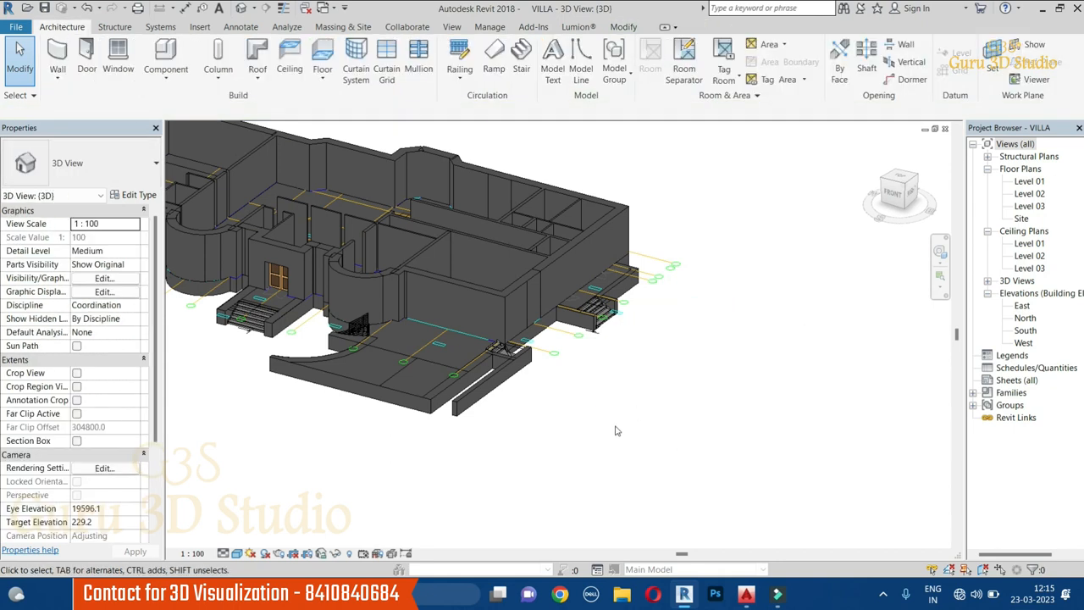
Hide the imported 1st floor villa.dwg drawing in the villa's 3D view.
{"action": "middle_click_drag", "start_coordinate": [719, 475], "coordinate": [758, 494]}
{"action": "scroll", "coordinate": [410, 461], "scroll_direction": "up", "scroll_amount": 3}
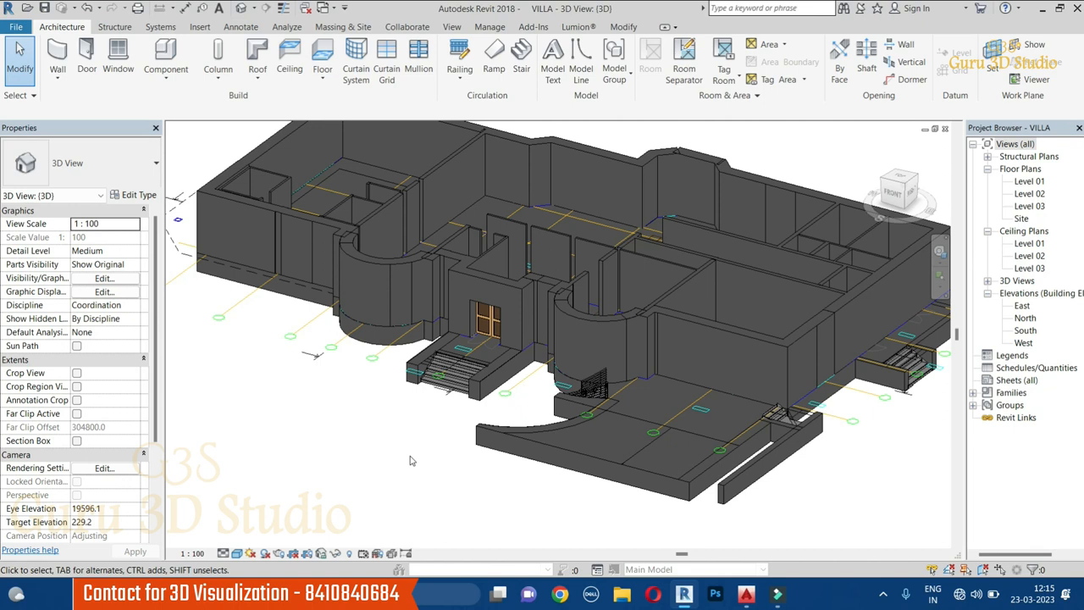
{"action": "middle_click_drag", "start_coordinate": [644, 403], "coordinate": [706, 460], "text": "shift"}
{"action": "scroll", "coordinate": [706, 460], "scroll_direction": "up", "scroll_amount": 4}
{"action": "scroll", "coordinate": [246, 348], "scroll_direction": "down", "scroll_amount": 3}
{"action": "scroll", "coordinate": [242, 346], "scroll_direction": "down", "scroll_amount": 2}
{"action": "left_click", "coordinate": [690, 475]}
{"action": "left_click", "coordinate": [104, 279]}
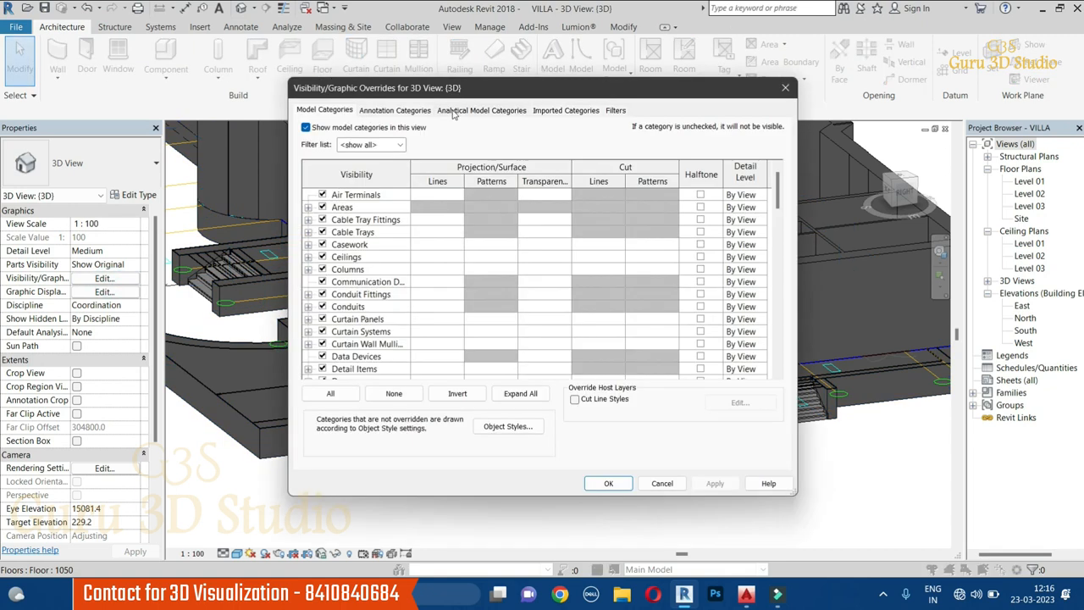
{"action": "left_click", "coordinate": [566, 111]}
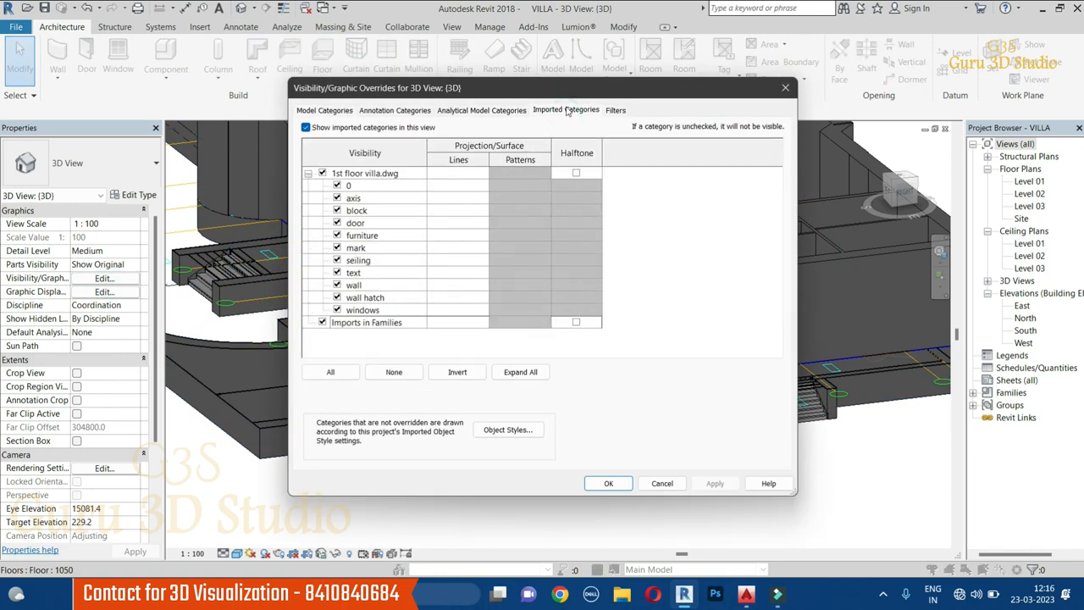
{"action": "left_click", "coordinate": [323, 172]}
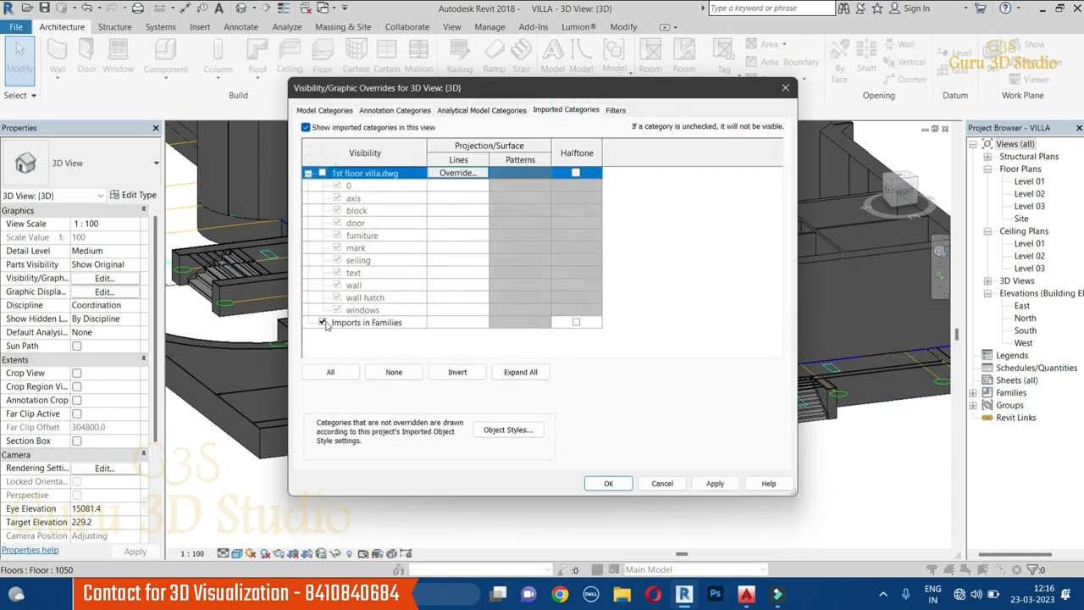
{"action": "left_click", "coordinate": [609, 483]}
Create an in-place model in the Walls category, named Walls 1.
{"action": "middle_click_drag", "start_coordinate": [508, 373], "coordinate": [490, 336], "text": "shift"}
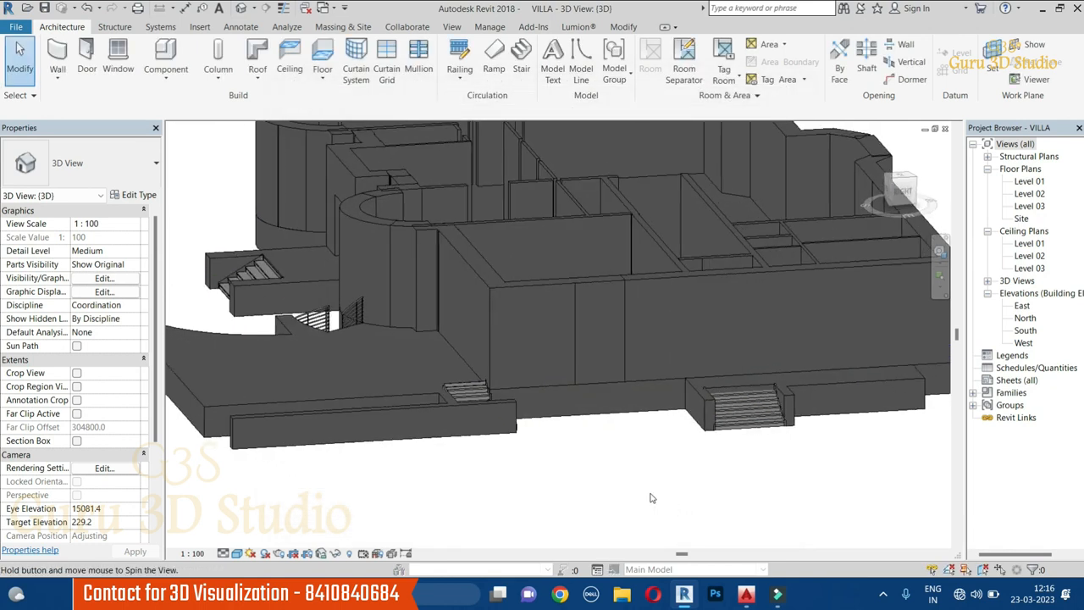
{"action": "scroll", "coordinate": [474, 339], "scroll_direction": "up", "scroll_amount": 2}
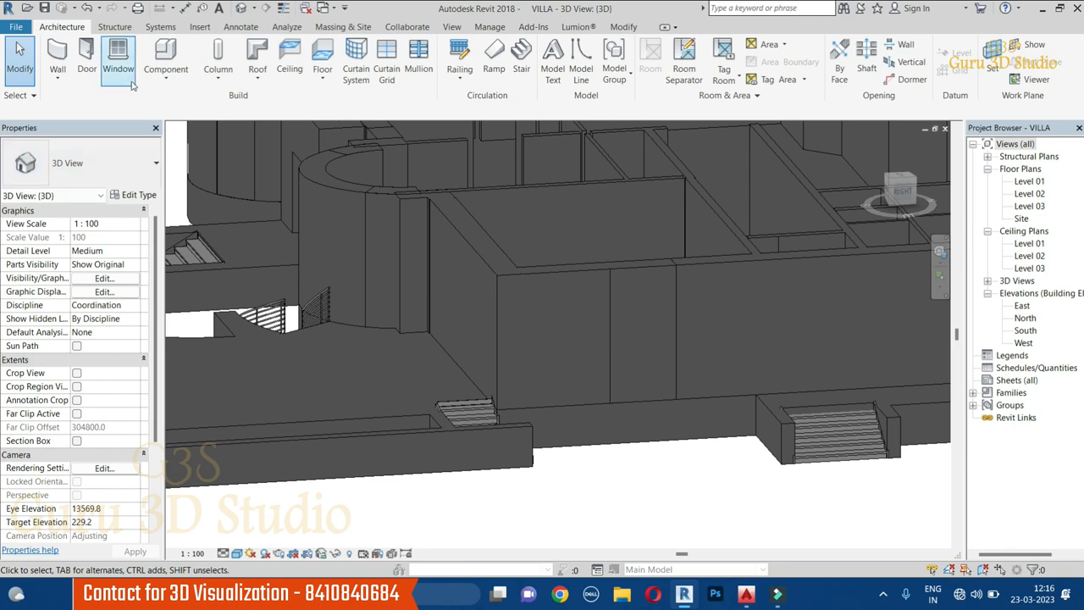
{"action": "left_click", "coordinate": [166, 73]}
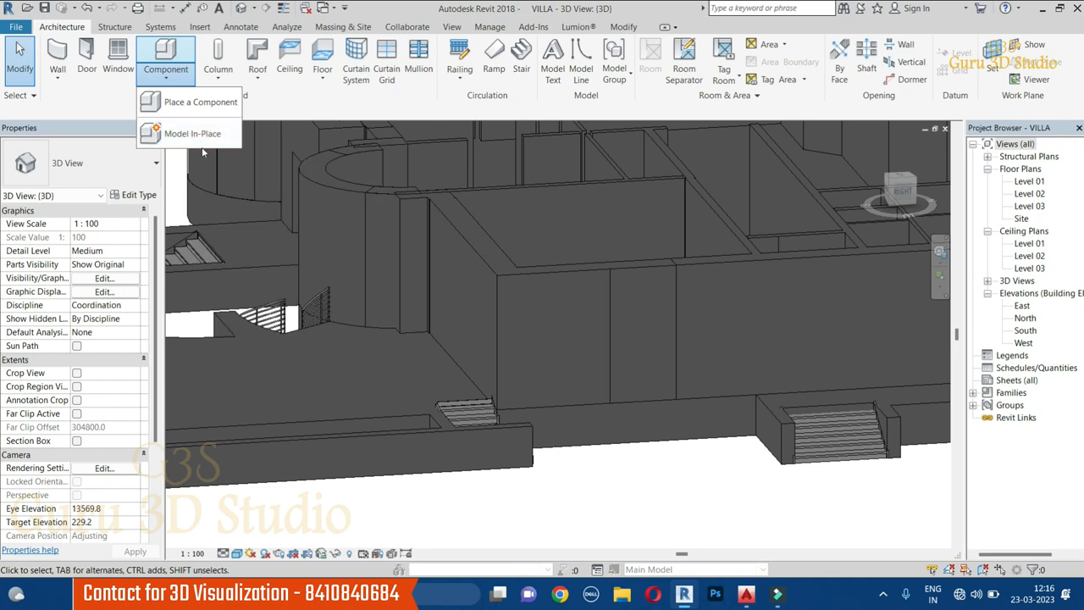
{"action": "left_click", "coordinate": [189, 133]}
{"action": "scroll", "coordinate": [468, 234], "scroll_direction": "down", "scroll_amount": 10}
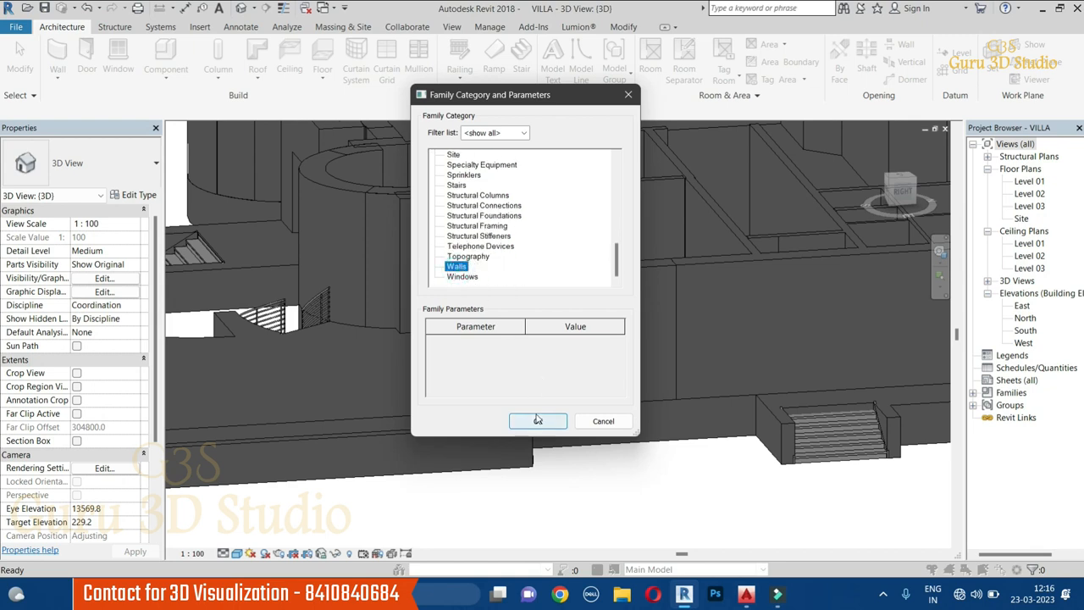
{"action": "left_click", "coordinate": [537, 420]}
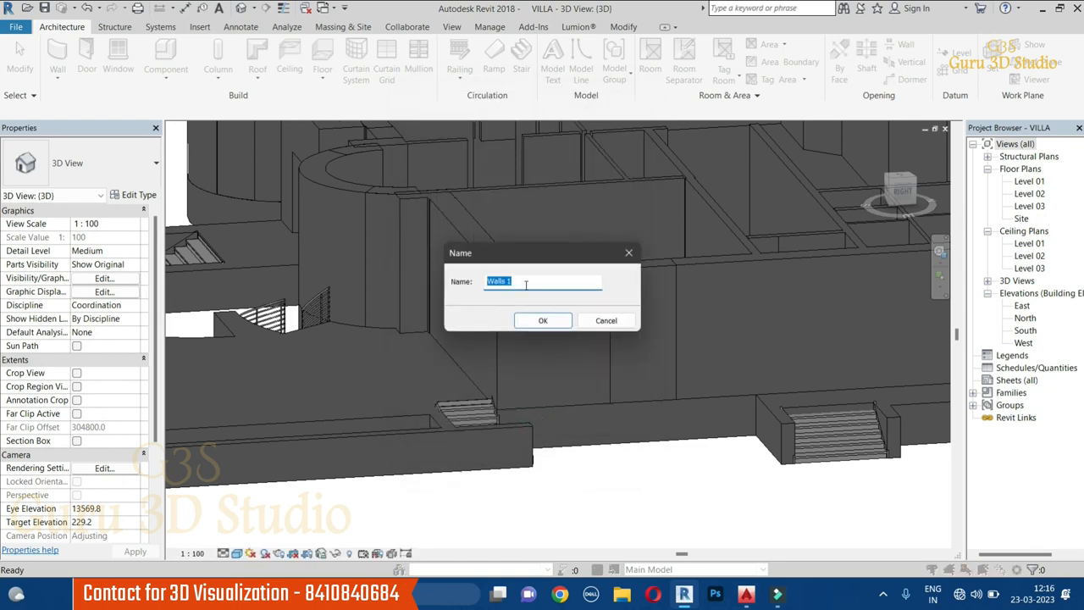
{"action": "left_click", "coordinate": [534, 323]}
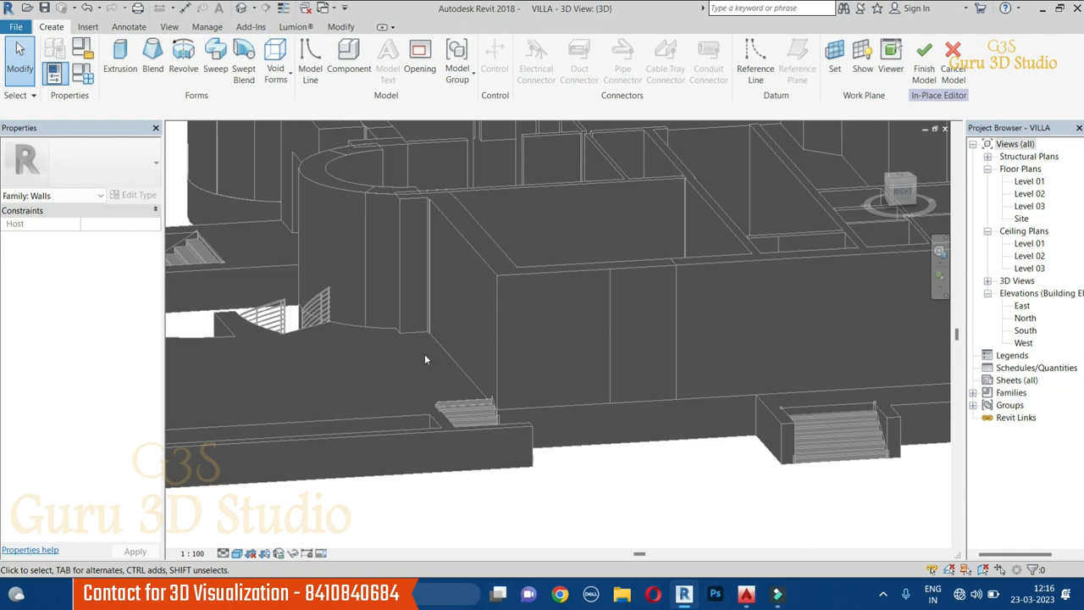
Start an extrusion on a work plane picked from the 660 exterior wall beside the terrace stair.
{"action": "left_click", "coordinate": [119, 72]}
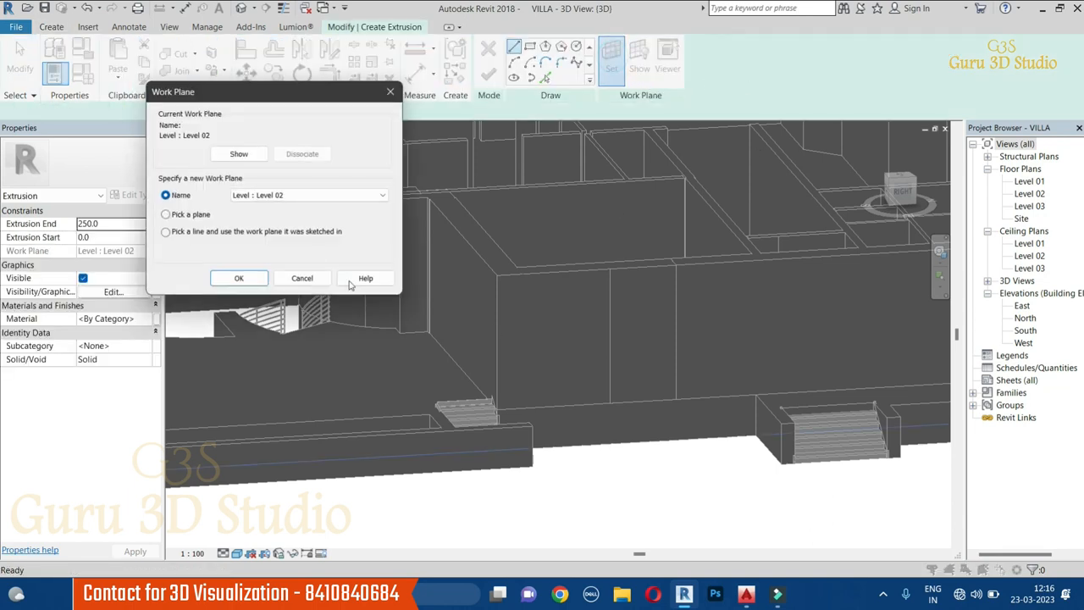
{"action": "left_click", "coordinate": [204, 214]}
{"action": "left_click", "coordinate": [241, 278]}
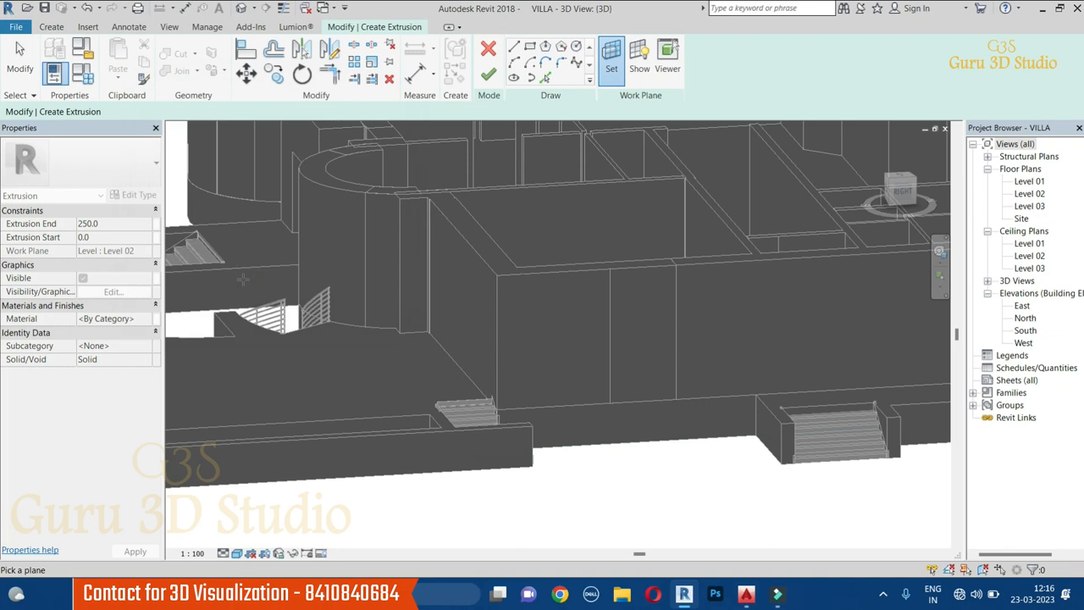
{"action": "left_click", "coordinate": [509, 276]}
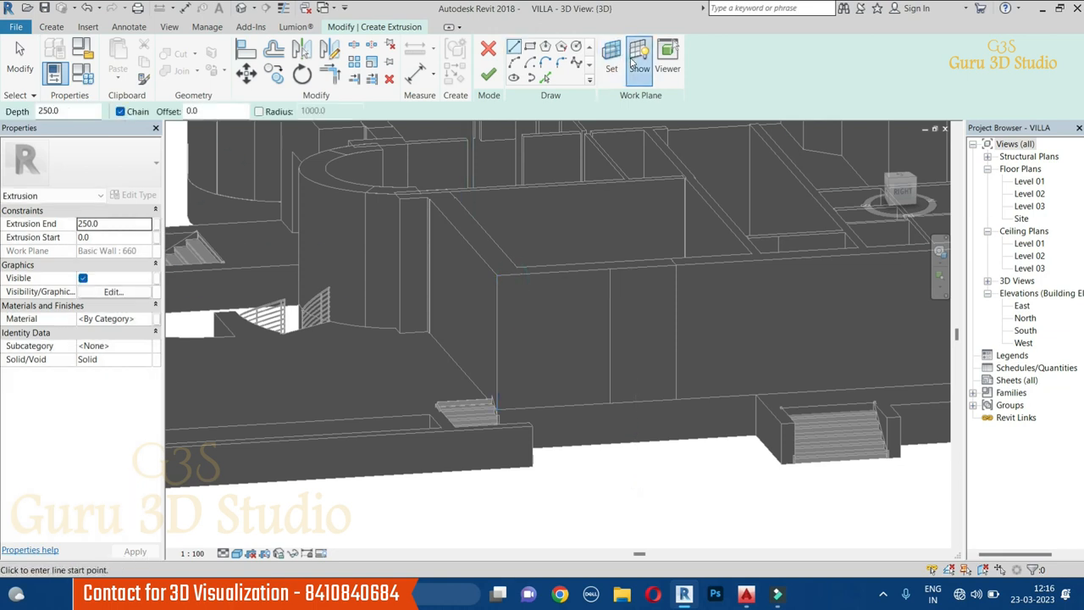
In the Right view, draw a horizontal line from the wall's upper corner and a short vertical line down from its end.
{"action": "middle_click_drag", "start_coordinate": [576, 330], "coordinate": [527, 290], "text": "shift"}
{"action": "left_click", "coordinate": [900, 189]}
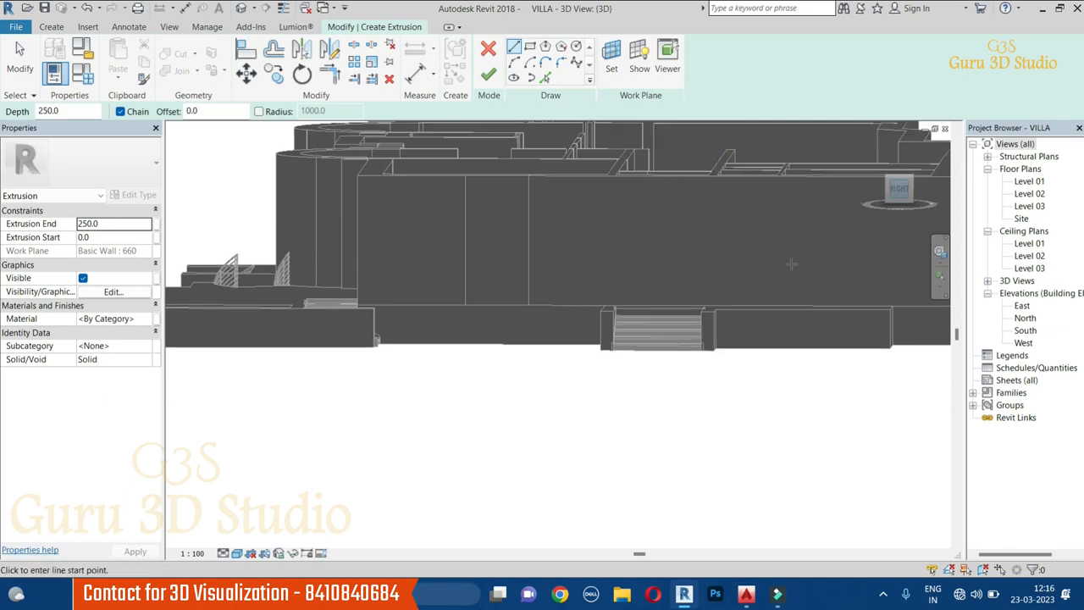
{"action": "scroll", "coordinate": [427, 312], "scroll_direction": "up", "scroll_amount": 4}
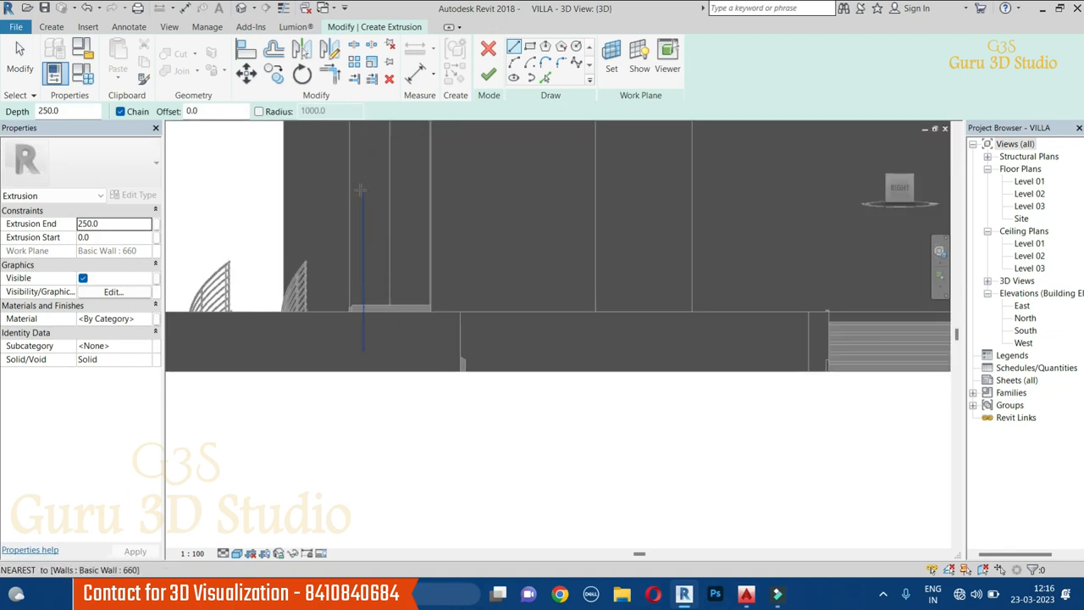
{"action": "middle_click_drag", "start_coordinate": [492, 261], "coordinate": [550, 285]}
{"action": "scroll", "coordinate": [550, 286], "scroll_direction": "down", "scroll_amount": 1}
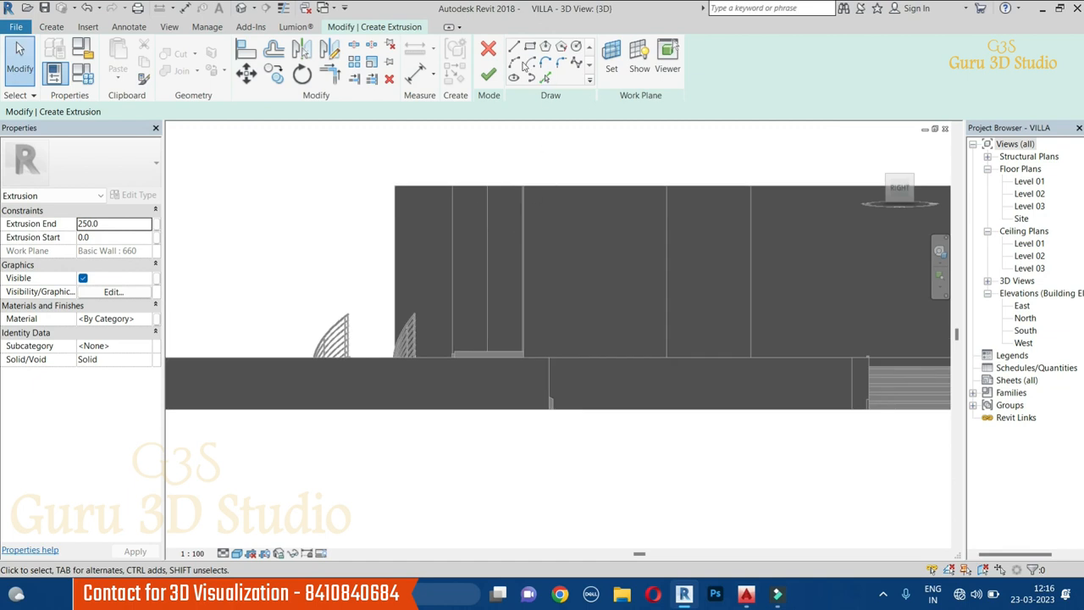
{"action": "left_click", "coordinate": [513, 47]}
{"action": "scroll", "coordinate": [498, 284], "scroll_direction": "up", "scroll_amount": 2}
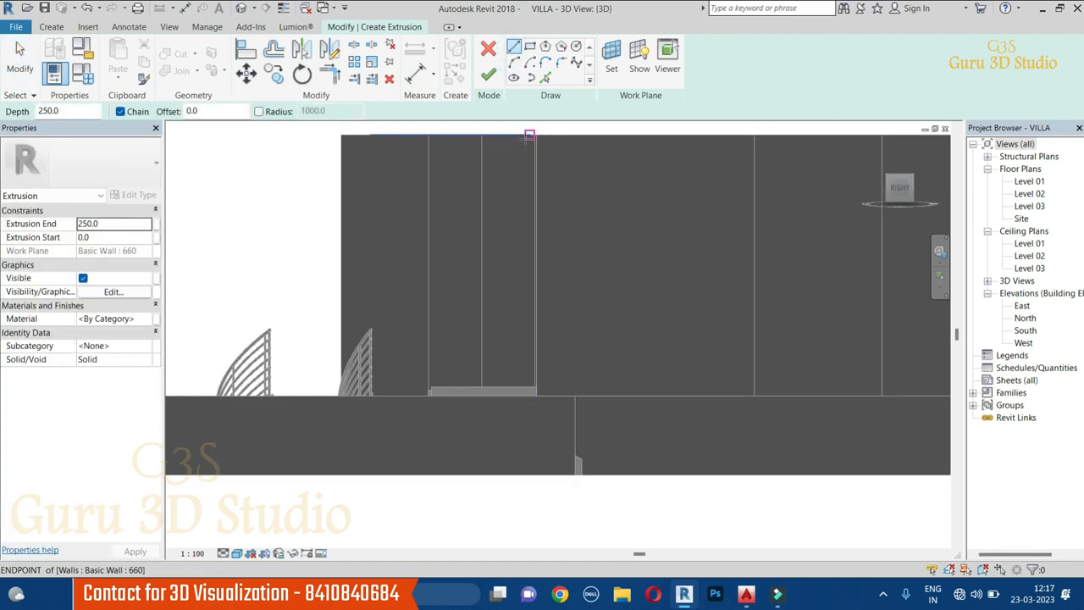
{"action": "scroll", "coordinate": [529, 140], "scroll_direction": "up", "scroll_amount": 3}
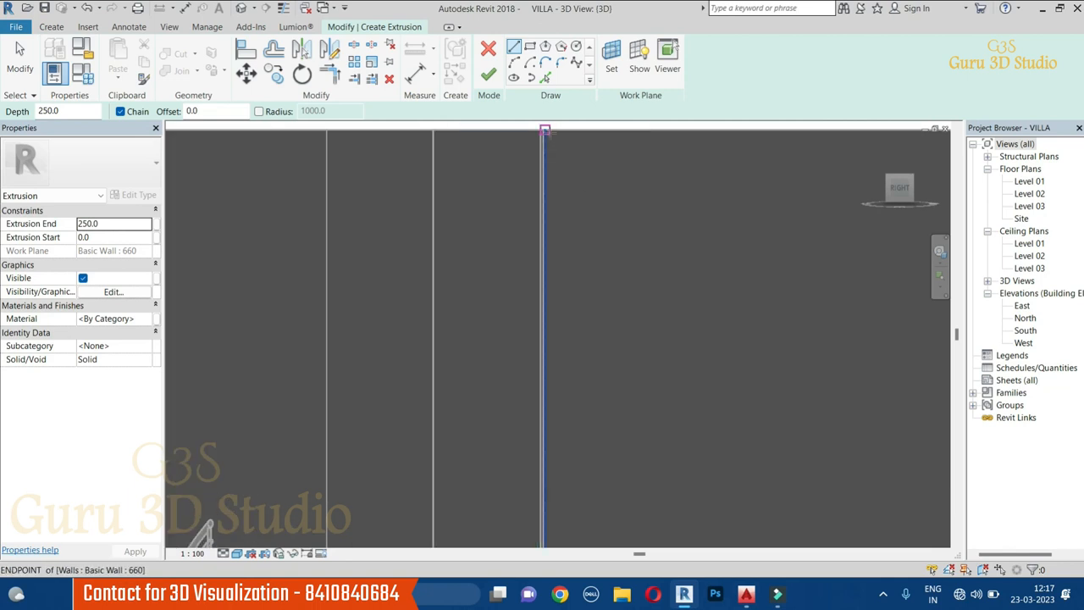
{"action": "middle_click_drag", "start_coordinate": [590, 193], "coordinate": [590, 195], "text": "shift"}
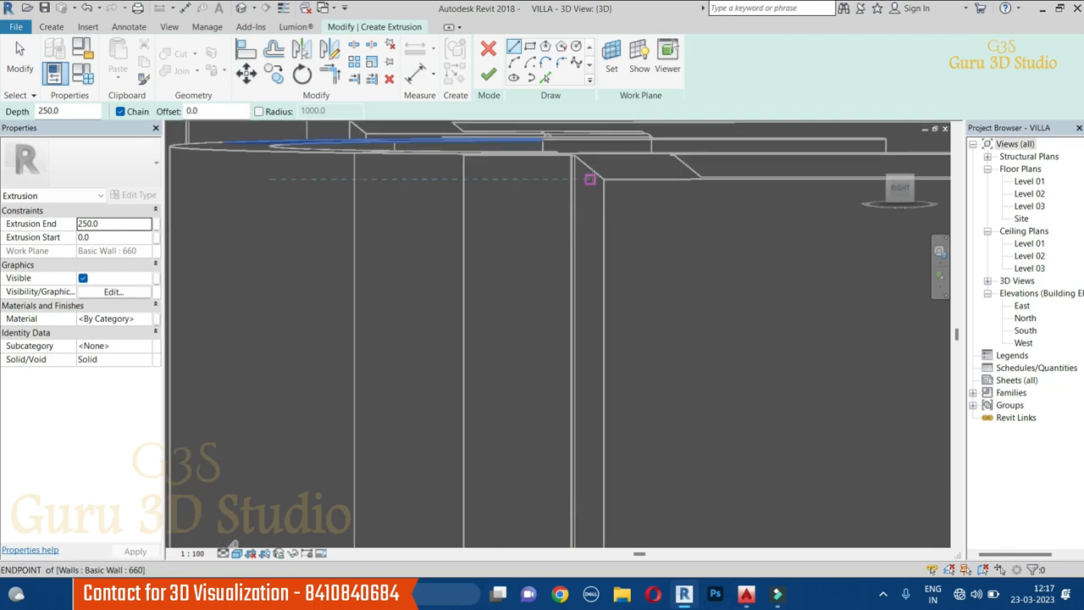
{"action": "left_click", "coordinate": [901, 195]}
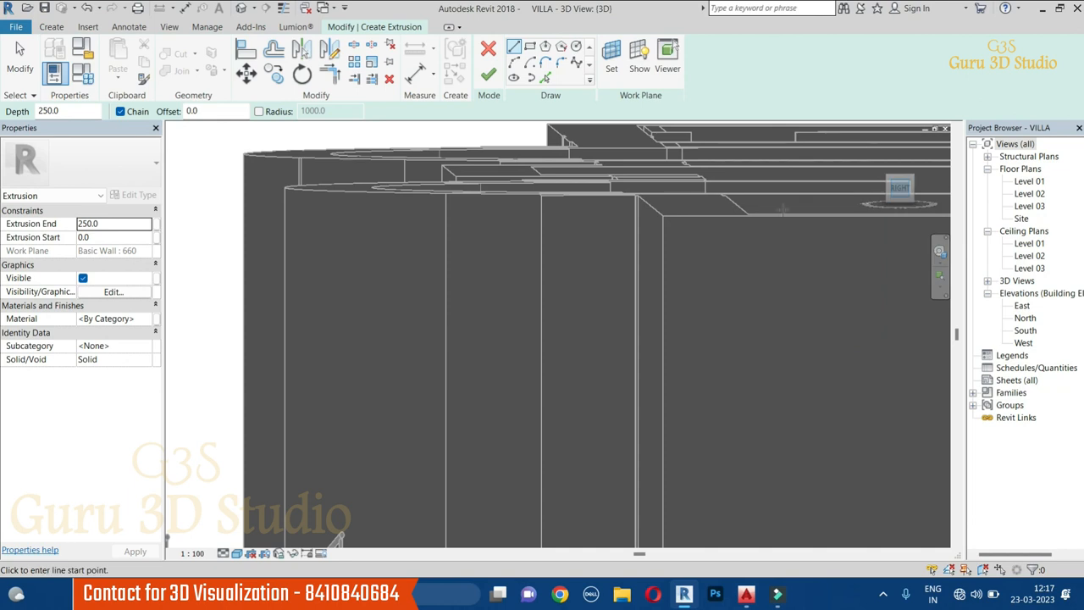
{"action": "scroll", "coordinate": [526, 334], "scroll_direction": "up", "scroll_amount": 6}
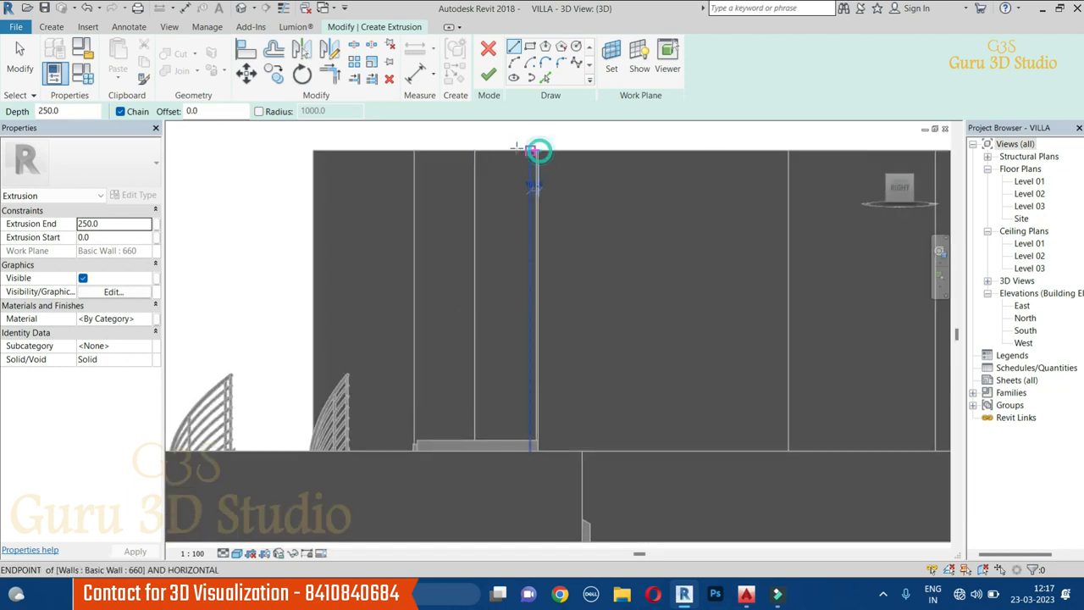
{"action": "left_click", "coordinate": [491, 150]}
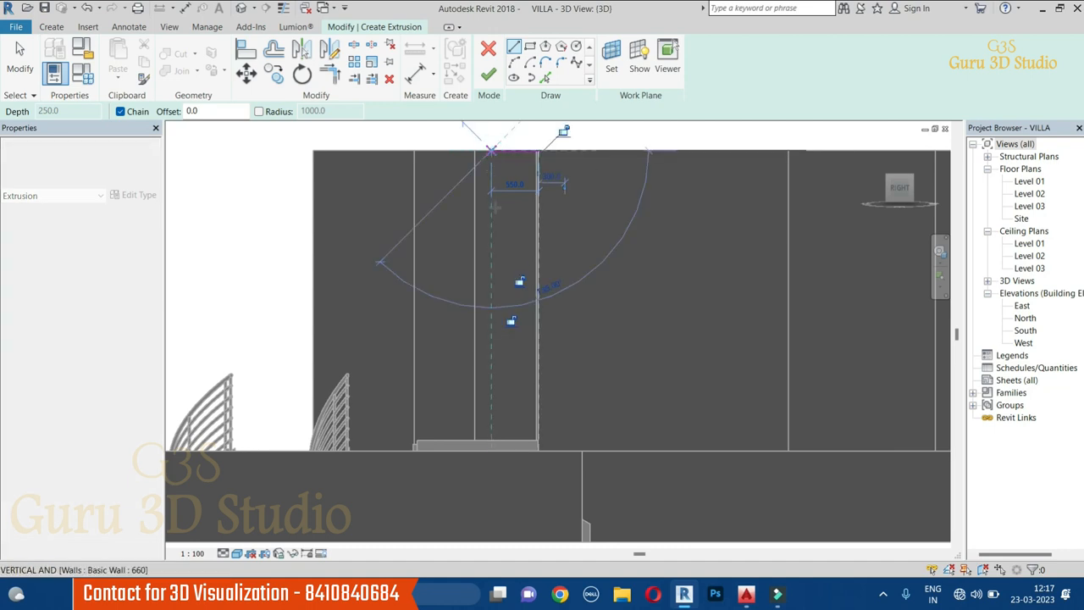
{"action": "left_click", "coordinate": [492, 217]}
Draw a start-end-radius arc bulging towards the wall corner, starting at the lower end of the vertical line.
{"action": "left_click", "coordinate": [515, 63]}
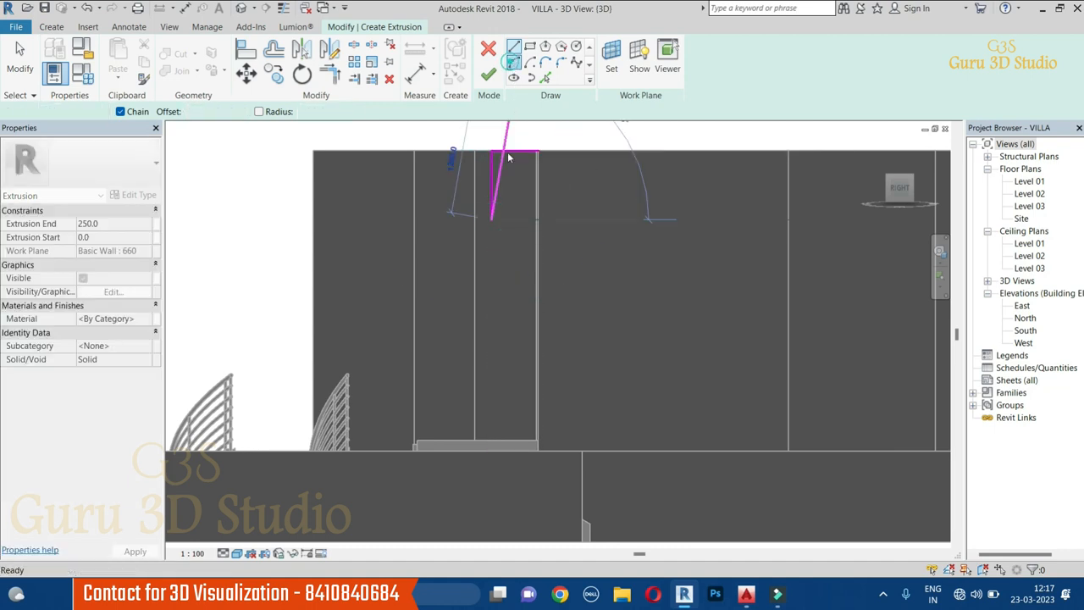
{"action": "left_click", "coordinate": [491, 301]}
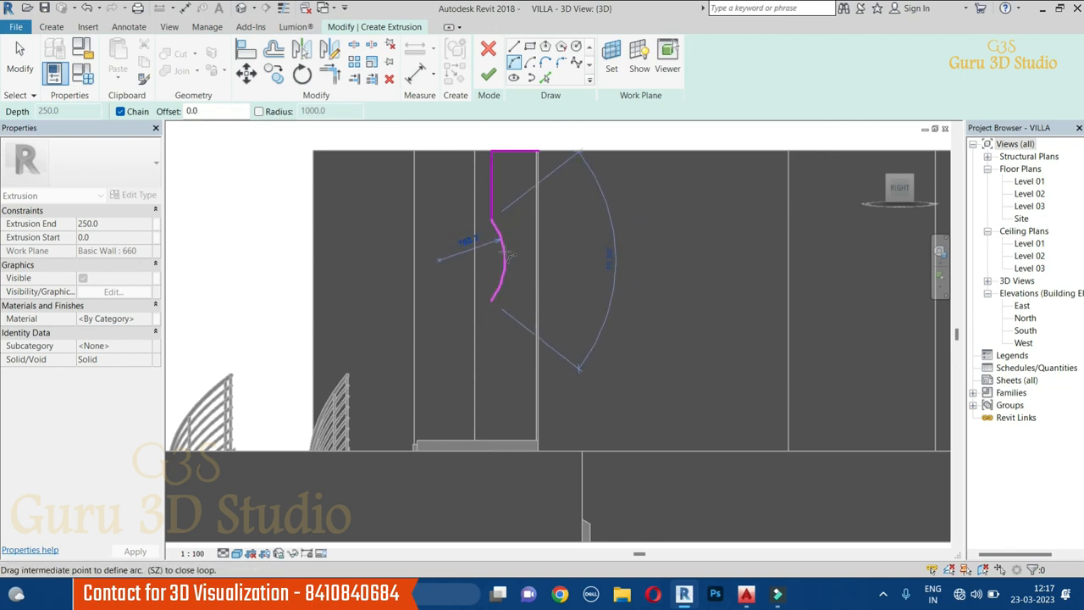
{"action": "left_click", "coordinate": [514, 258]}
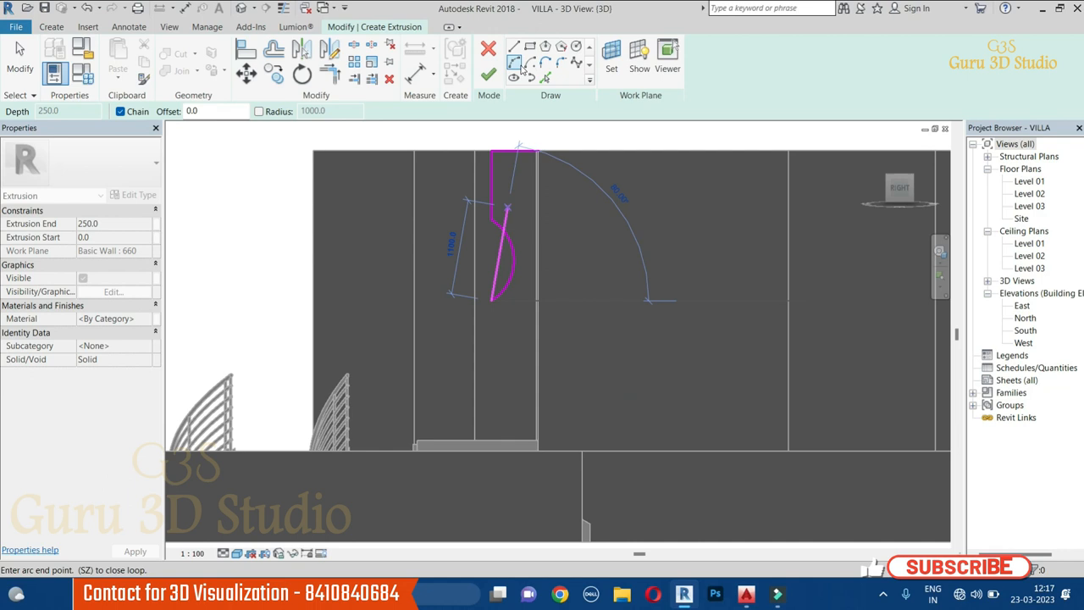
{"action": "left_click", "coordinate": [492, 222]}
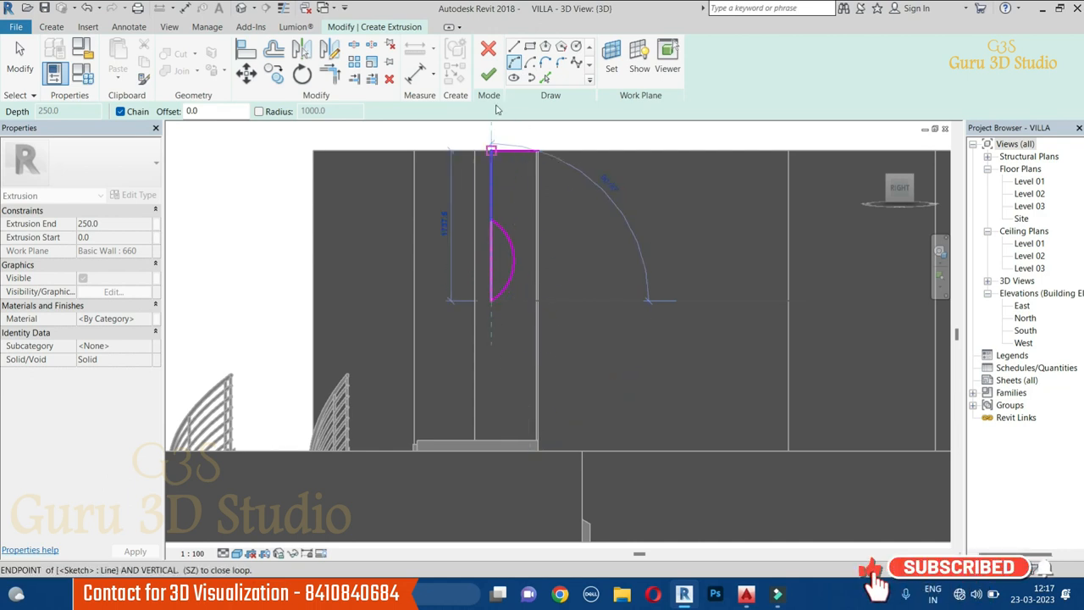
Continue the profile with a longer, shallower arc from the first arc's end down to the top of the stair.
{"action": "scroll", "coordinate": [517, 467], "scroll_direction": "up", "scroll_amount": 3}
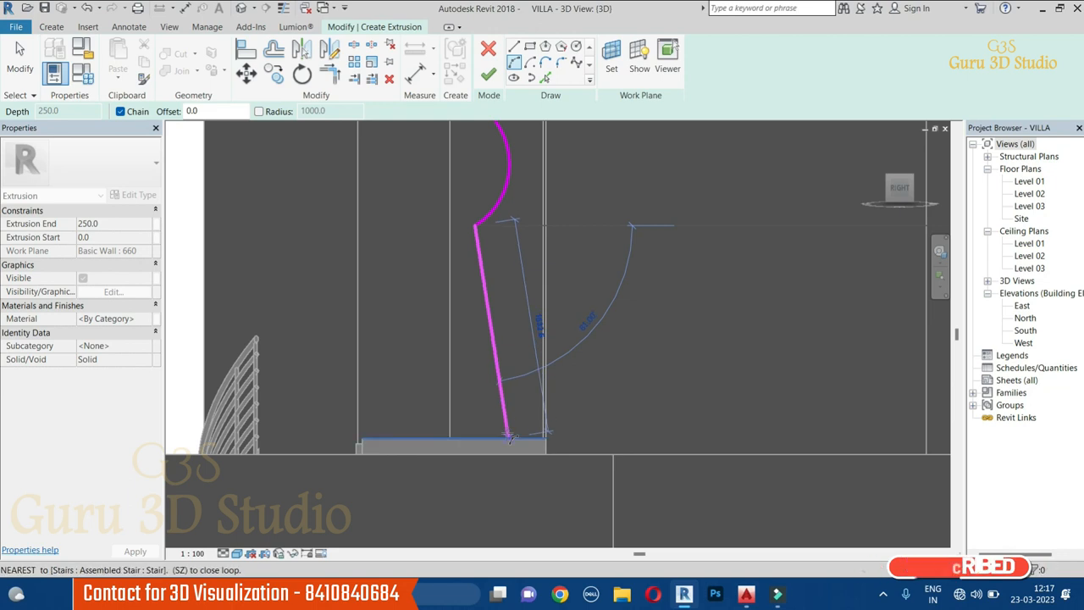
{"action": "left_click", "coordinate": [506, 434]}
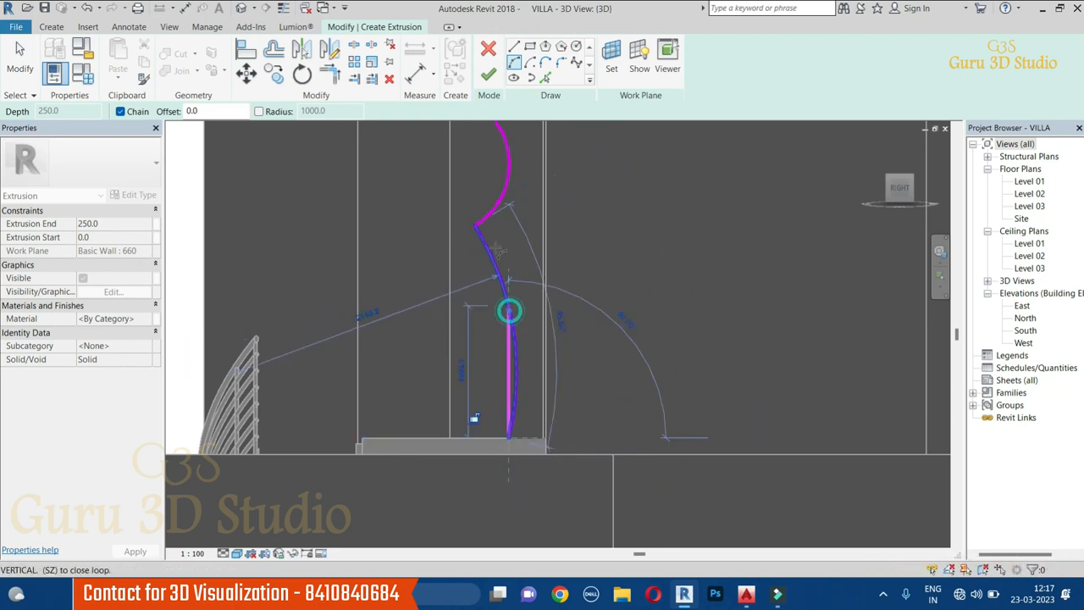
{"action": "left_click", "coordinate": [508, 307]}
{"action": "key", "text": "Escape"}
{"action": "key", "text": "Escape"}
Round the sharp junction between the two profile arcs with a fillet arc.
{"action": "scroll", "coordinate": [500, 233], "scroll_direction": "up", "scroll_amount": 3}
{"action": "left_click", "coordinate": [545, 77]}
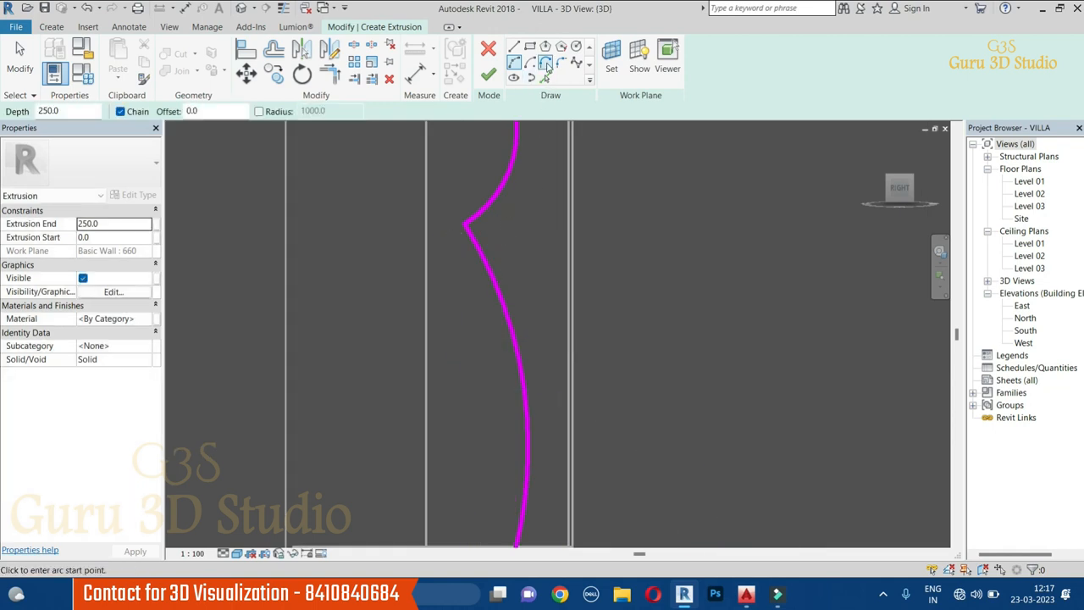
{"action": "left_click", "coordinate": [560, 63]}
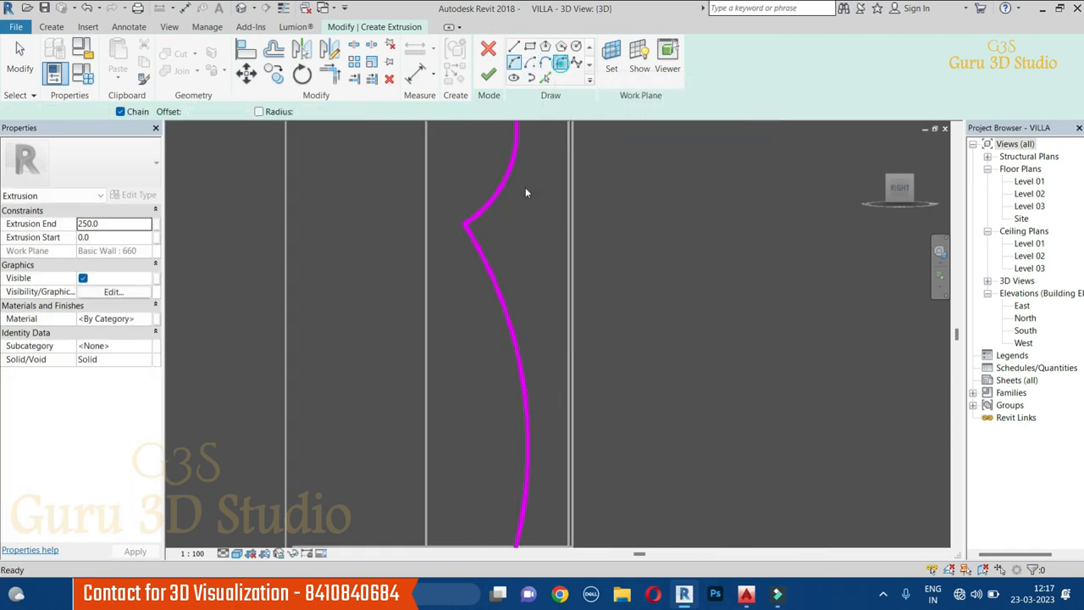
{"action": "left_click", "coordinate": [482, 211]}
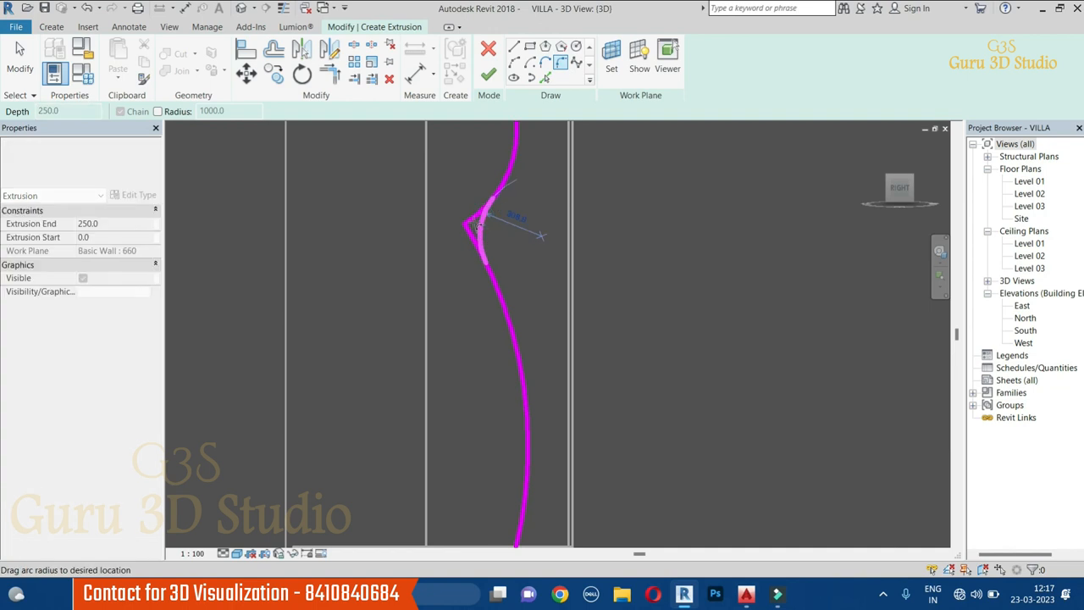
{"action": "scroll", "coordinate": [515, 230], "scroll_direction": "up", "scroll_amount": 3}
{"action": "left_click", "coordinate": [477, 244]}
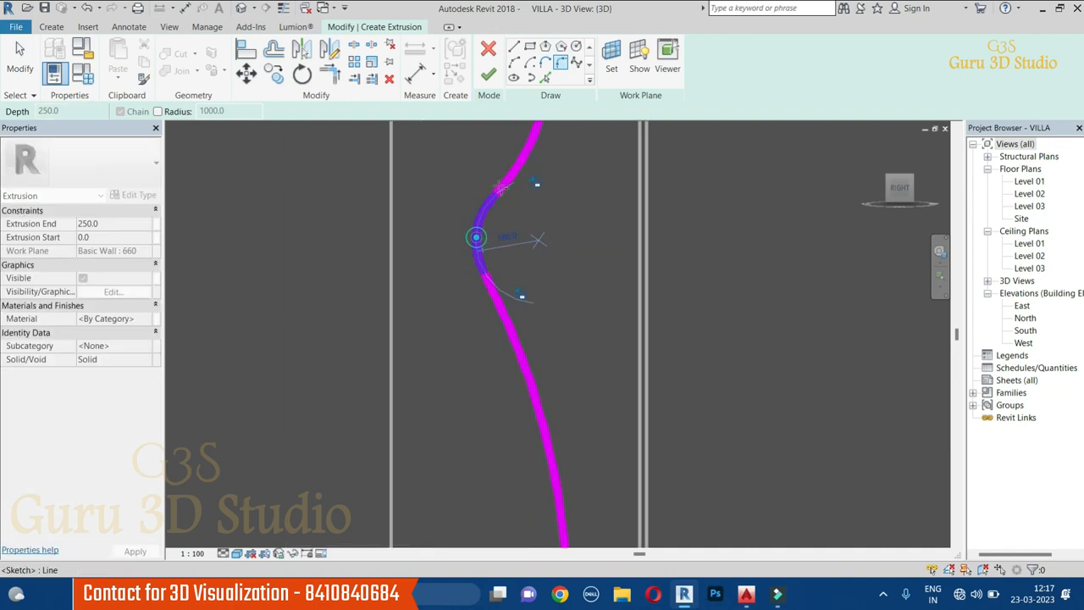
{"action": "scroll", "coordinate": [564, 225], "scroll_direction": "down", "scroll_amount": 5}
{"action": "middle_click_drag", "start_coordinate": [581, 387], "coordinate": [595, 484]}
{"action": "scroll", "coordinate": [581, 347], "scroll_direction": "up", "scroll_amount": 2}
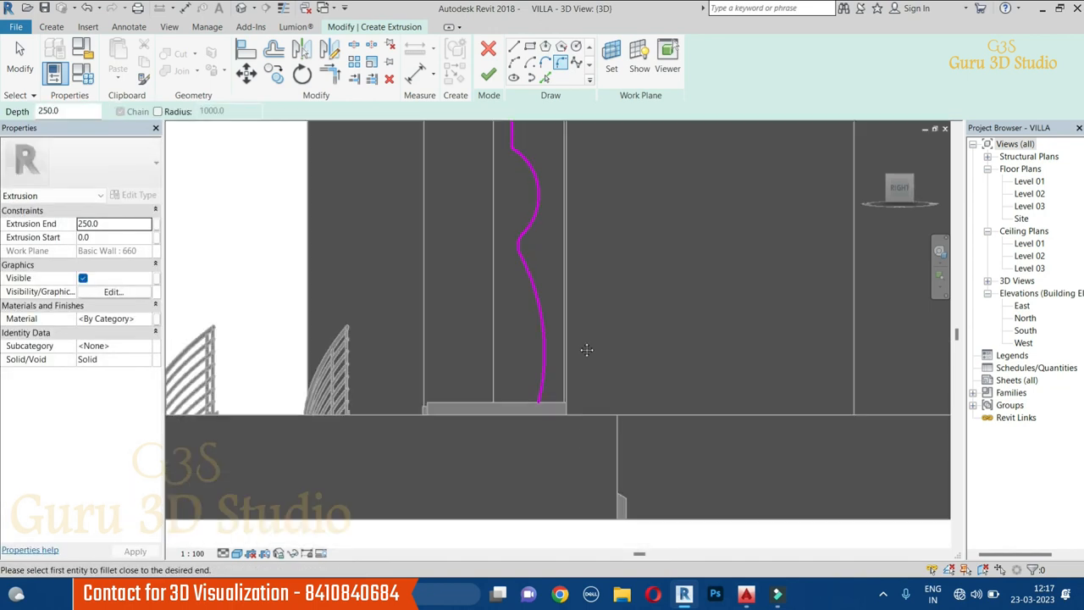
{"action": "middle_click_drag", "start_coordinate": [586, 351], "coordinate": [577, 460]}
{"action": "scroll", "coordinate": [514, 187], "scroll_direction": "down", "scroll_amount": 3}
{"action": "scroll", "coordinate": [532, 394], "scroll_direction": "up", "scroll_amount": 2}
{"action": "key", "text": "Escape"}
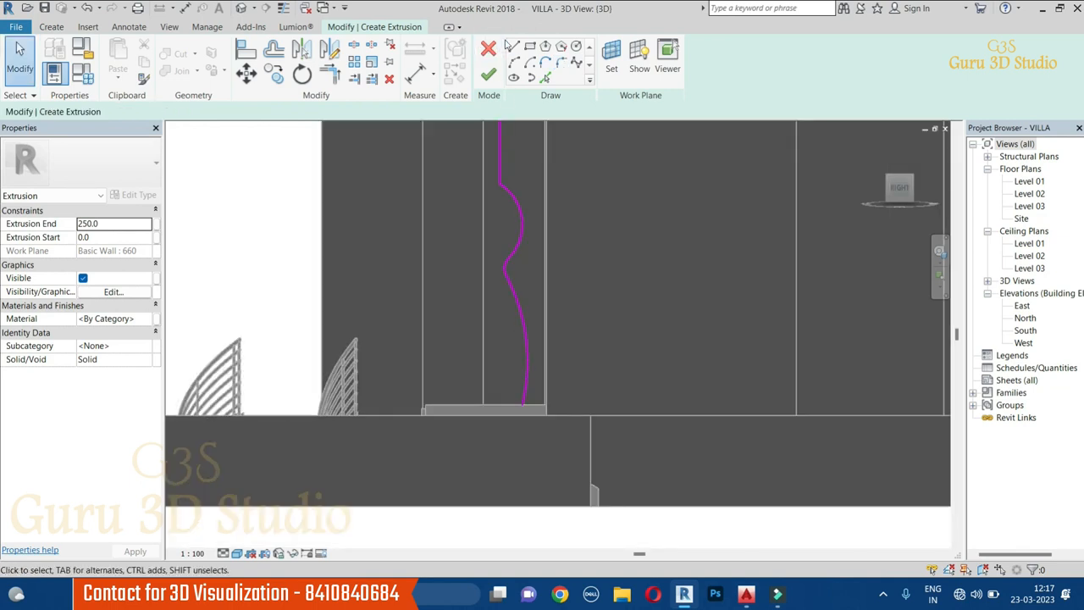
Draw a horizontal line along the stair top from the lower arc's end to the wall edge.
{"action": "scroll", "coordinate": [546, 413], "scroll_direction": "up", "scroll_amount": 4}
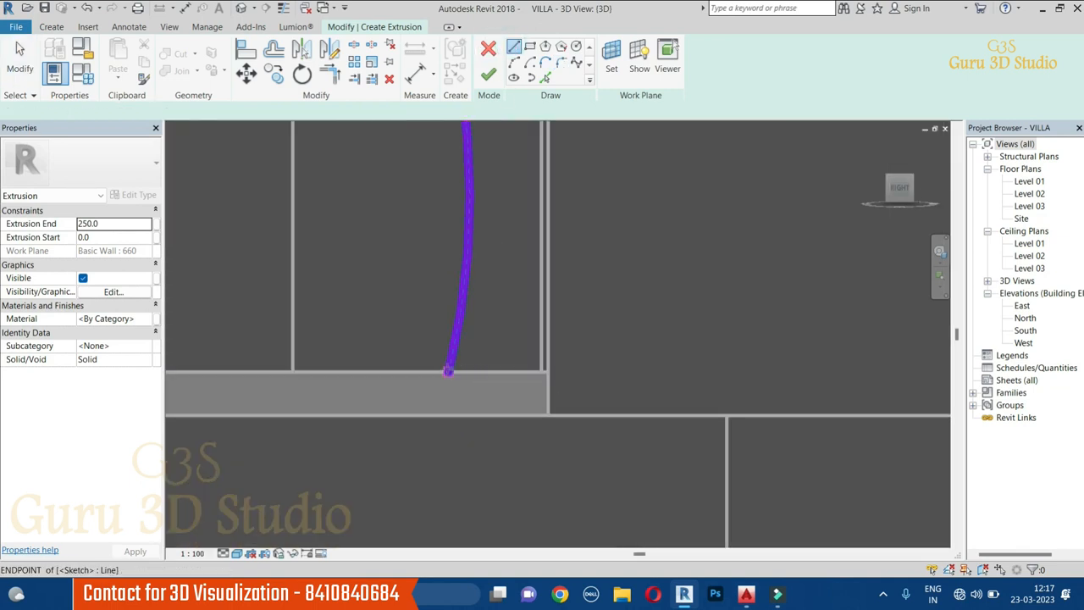
{"action": "left_click", "coordinate": [449, 371]}
{"action": "left_click", "coordinate": [551, 369]}
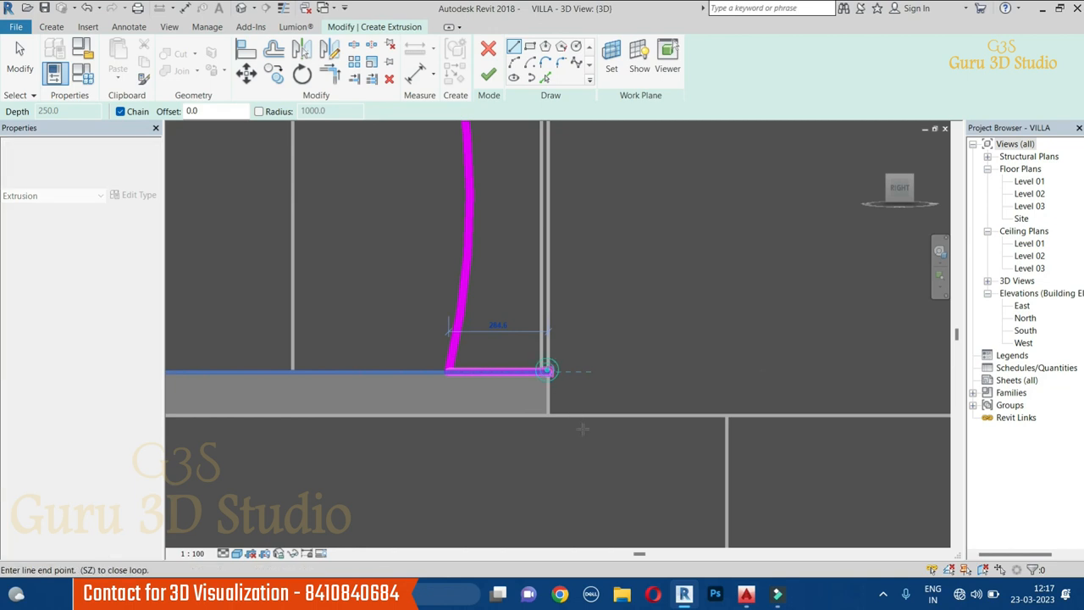
Close the curved profile with a vertical line from its base corner up to the wall's top corner and finish the extrusion sketch.
{"action": "scroll", "coordinate": [555, 373], "scroll_direction": "down", "scroll_amount": 2}
{"action": "scroll", "coordinate": [581, 455], "scroll_direction": "down", "scroll_amount": 1}
{"action": "scroll", "coordinate": [577, 443], "scroll_direction": "down", "scroll_amount": 2}
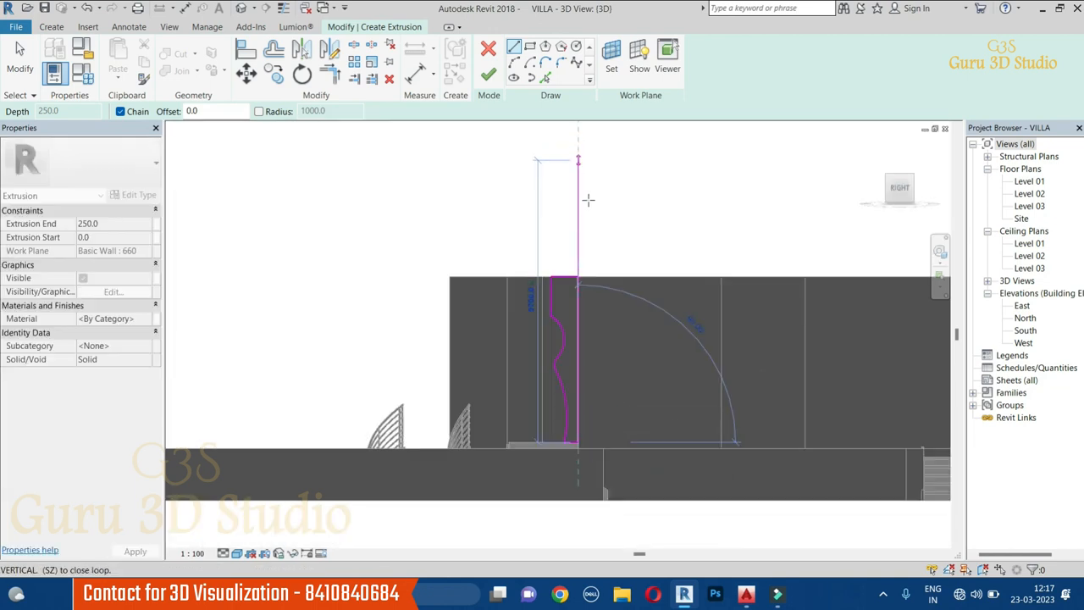
{"action": "scroll", "coordinate": [588, 289], "scroll_direction": "up", "scroll_amount": 2}
{"action": "scroll", "coordinate": [588, 293], "scroll_direction": "up", "scroll_amount": 1}
{"action": "left_click", "coordinate": [562, 263]}
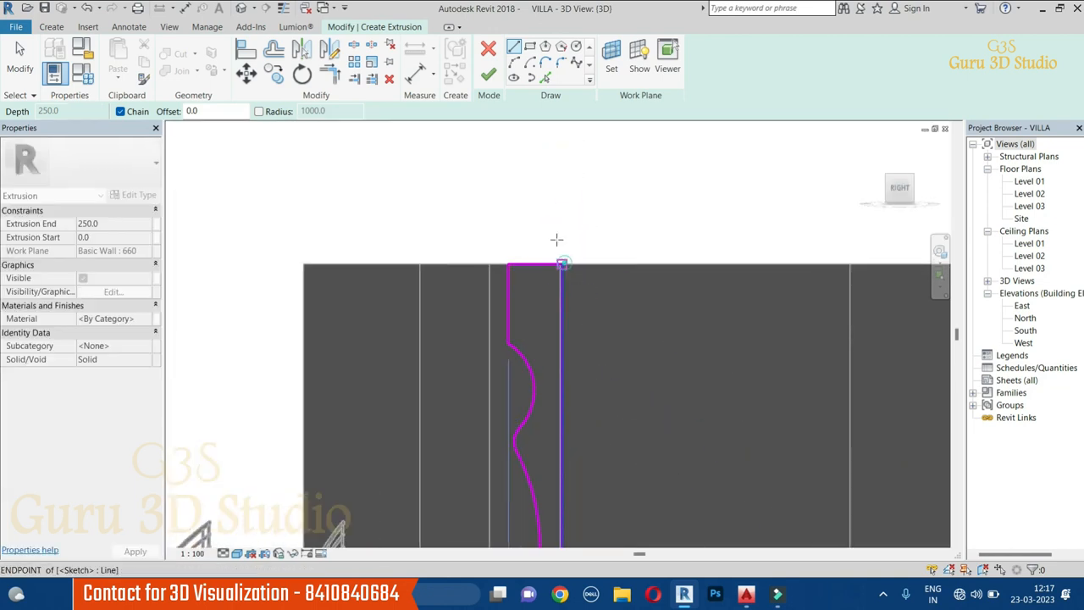
{"action": "scroll", "coordinate": [536, 200], "scroll_direction": "down", "scroll_amount": 2}
{"action": "key", "text": "Escape"}
{"action": "scroll", "coordinate": [536, 200], "scroll_direction": "down", "scroll_amount": 1}
{"action": "scroll", "coordinate": [578, 306], "scroll_direction": "up", "scroll_amount": 2}
{"action": "left_click", "coordinate": [488, 74]}
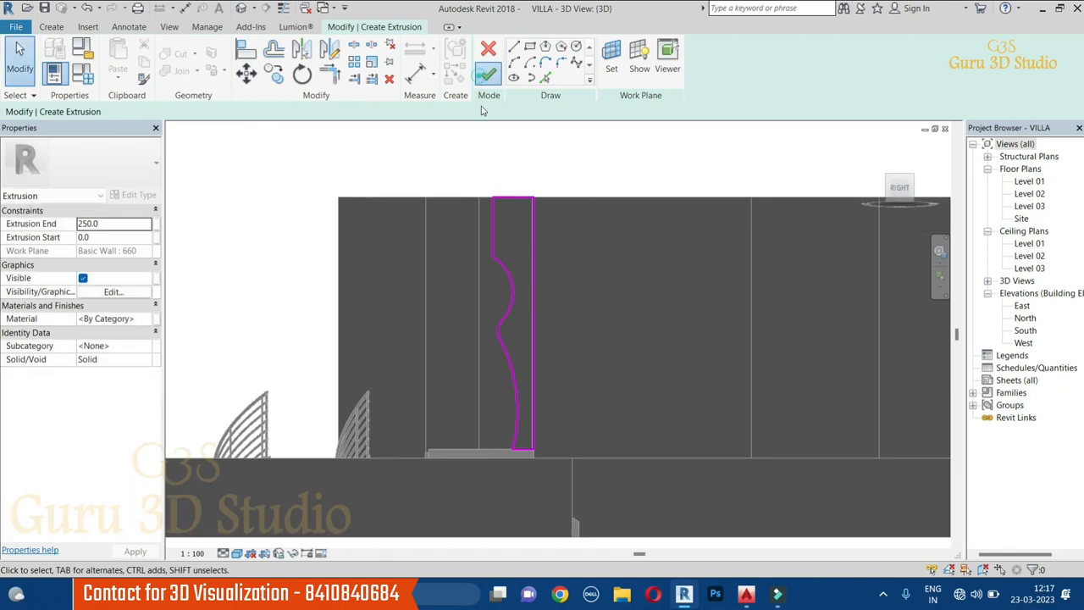
Stretch the new curved-profile extrusion along the front wall to a depth of about 7484.5.
{"action": "mouse_move", "coordinate": [471, 210]}
{"action": "middle_mouse_down", "text": "shift"}
{"action": "mouse_move", "coordinate": [653, 278]}
{"action": "mouse_move", "coordinate": [697, 280]}
{"action": "middle_mouse_up", "text": "shift"}
{"action": "scroll", "coordinate": [735, 394], "scroll_direction": "down", "scroll_amount": 1}
{"action": "middle_click_drag", "start_coordinate": [734, 394], "coordinate": [786, 393]}
{"action": "left_click", "coordinate": [796, 377]}
{"action": "left_click", "coordinate": [626, 299]}
{"action": "middle_click_drag", "start_coordinate": [728, 364], "coordinate": [796, 406], "text": "shift"}
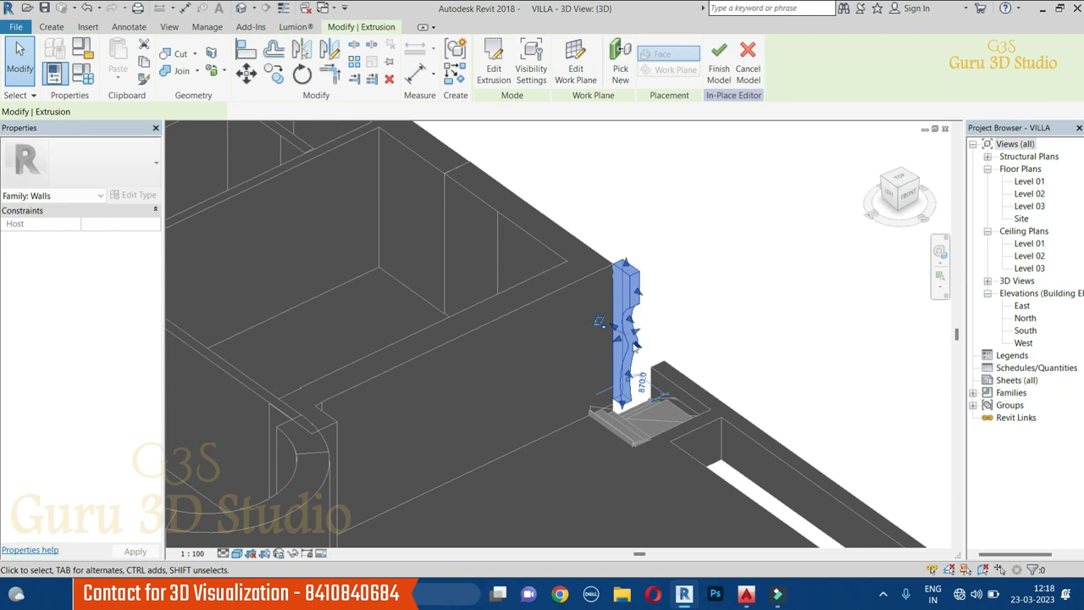
{"action": "left_click", "coordinate": [617, 341]}
{"action": "left_click_drag", "start_coordinate": [616, 340], "coordinate": [320, 446]}
Extend the far end of the curved-profile extrusion until it meets the adjoining wall beside the round bay.
{"action": "middle_click_drag", "start_coordinate": [496, 458], "coordinate": [307, 417], "text": "shift"}
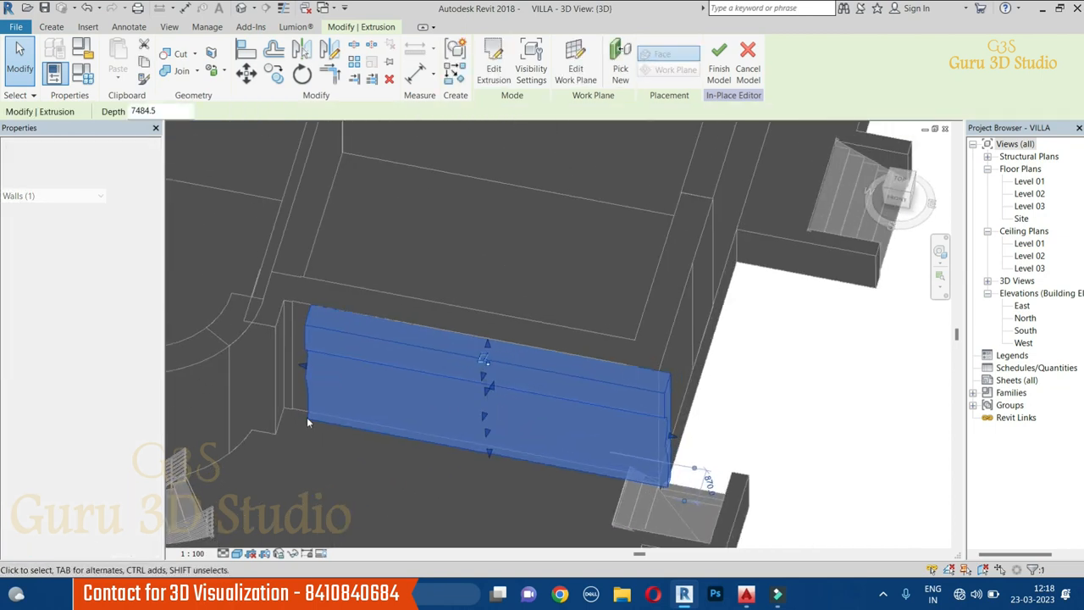
{"action": "scroll", "coordinate": [306, 415], "scroll_direction": "up", "scroll_amount": 2}
{"action": "left_click_drag", "start_coordinate": [311, 339], "coordinate": [263, 344]}
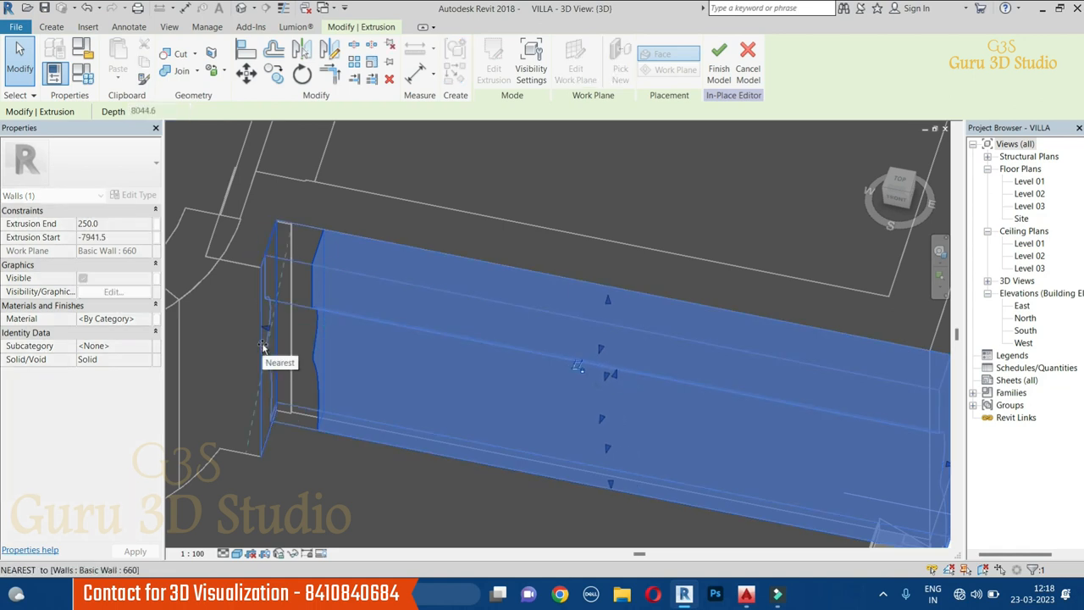
{"action": "left_click_drag", "start_coordinate": [263, 344], "coordinate": [262, 345]}
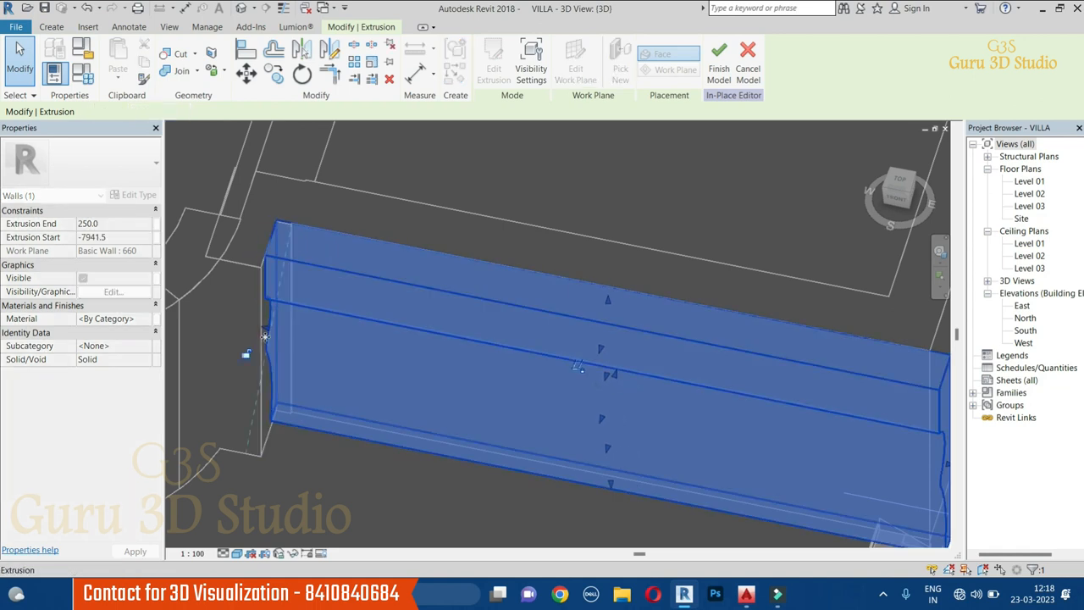
{"action": "scroll", "coordinate": [254, 328], "scroll_direction": "down", "scroll_amount": 2}
{"action": "middle_click_drag", "start_coordinate": [254, 329], "coordinate": [616, 422], "text": "shift"}
{"action": "scroll", "coordinate": [577, 296], "scroll_direction": "up", "scroll_amount": 2}
{"action": "middle_click_drag", "start_coordinate": [577, 297], "coordinate": [574, 433]}
{"action": "left_click_drag", "start_coordinate": [543, 414], "coordinate": [536, 366]}
{"action": "left_click", "coordinate": [782, 375]}
{"action": "scroll", "coordinate": [784, 379], "scroll_direction": "down", "scroll_amount": 3}
{"action": "middle_click_drag", "start_coordinate": [789, 390], "coordinate": [762, 302], "text": "shift"}
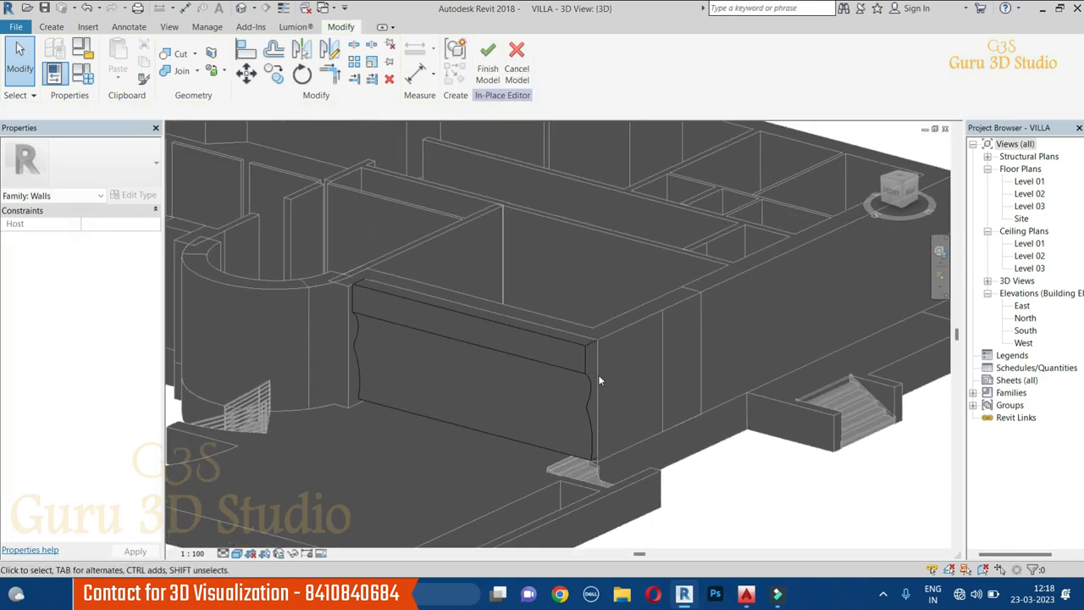
Start another extrusion and set its work plane to the terrace floor (Floor : 1050).
{"action": "middle_click_drag", "start_coordinate": [596, 373], "coordinate": [689, 518], "text": "shift"}
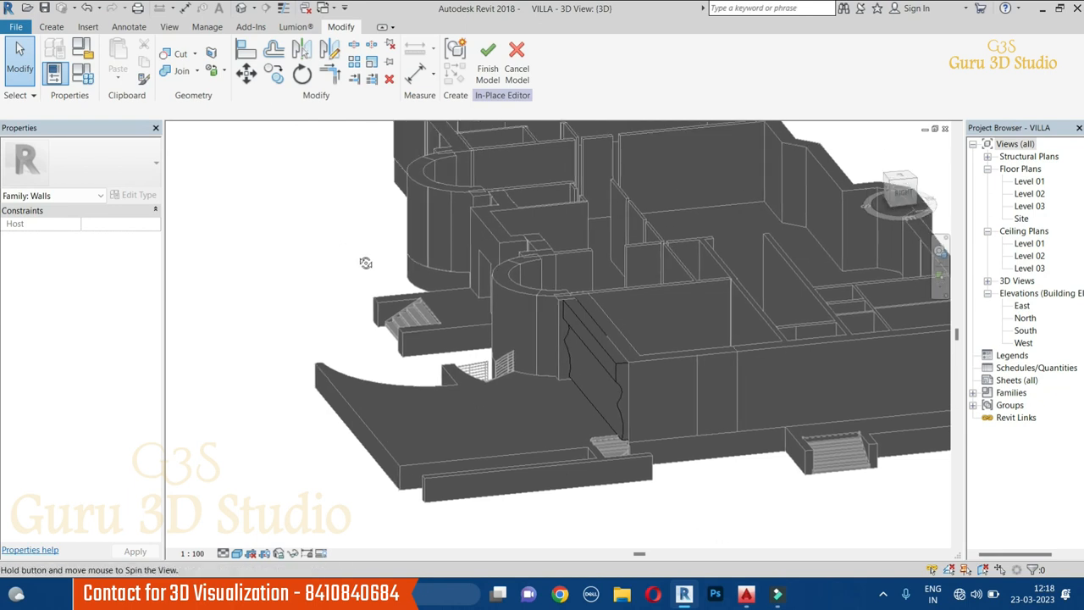
{"action": "middle_click_drag", "start_coordinate": [366, 262], "coordinate": [449, 305], "text": "shift"}
{"action": "middle_click_drag", "start_coordinate": [332, 326], "coordinate": [393, 352]}
{"action": "middle_click_drag", "start_coordinate": [393, 353], "coordinate": [458, 423], "text": "shift"}
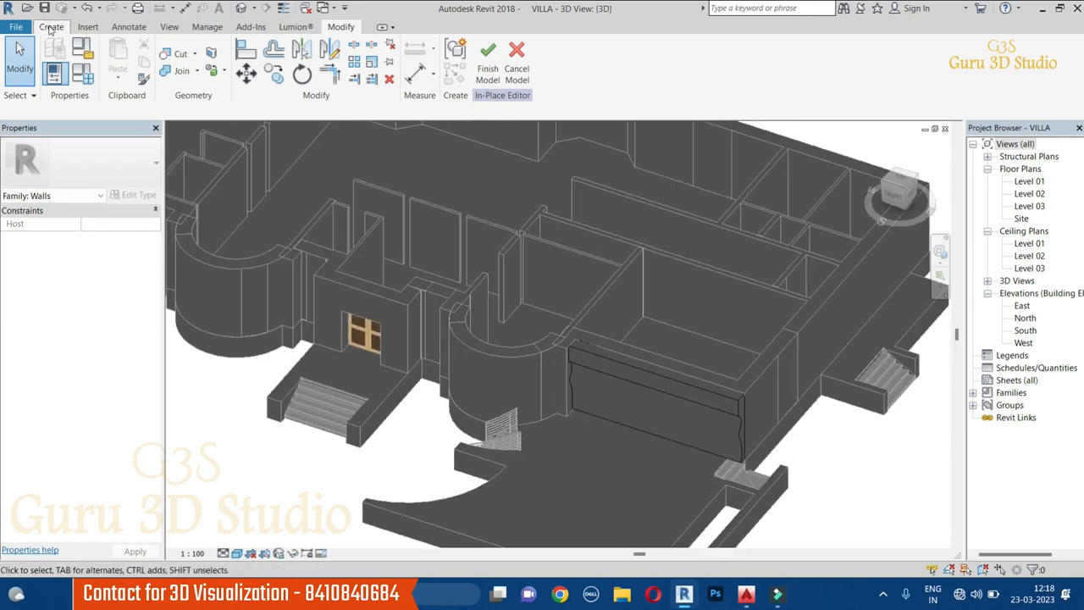
{"action": "left_click", "coordinate": [51, 27]}
{"action": "left_click", "coordinate": [119, 66]}
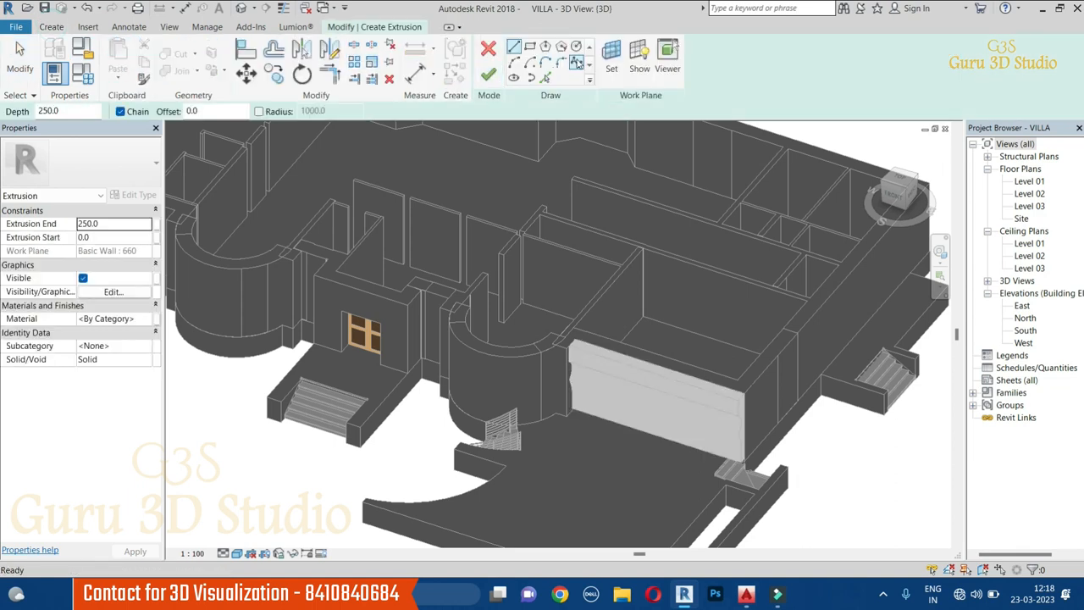
{"action": "left_click", "coordinate": [612, 60]}
{"action": "left_click", "coordinate": [241, 279]}
{"action": "middle_click_drag", "start_coordinate": [240, 279], "coordinate": [534, 424], "text": "shift"}
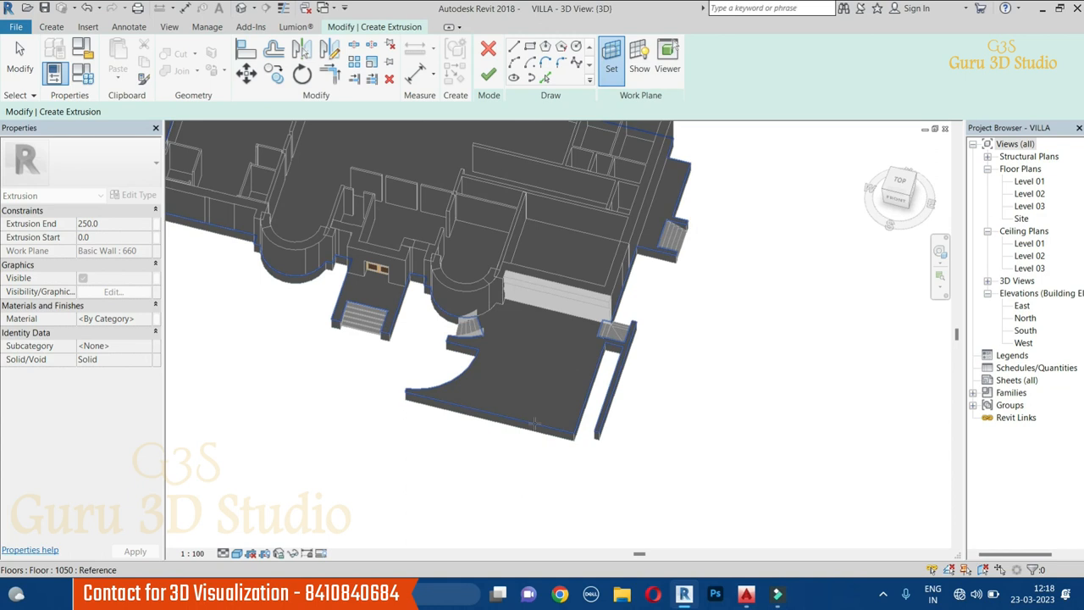
{"action": "left_click", "coordinate": [535, 424]}
{"action": "left_click", "coordinate": [900, 181]}
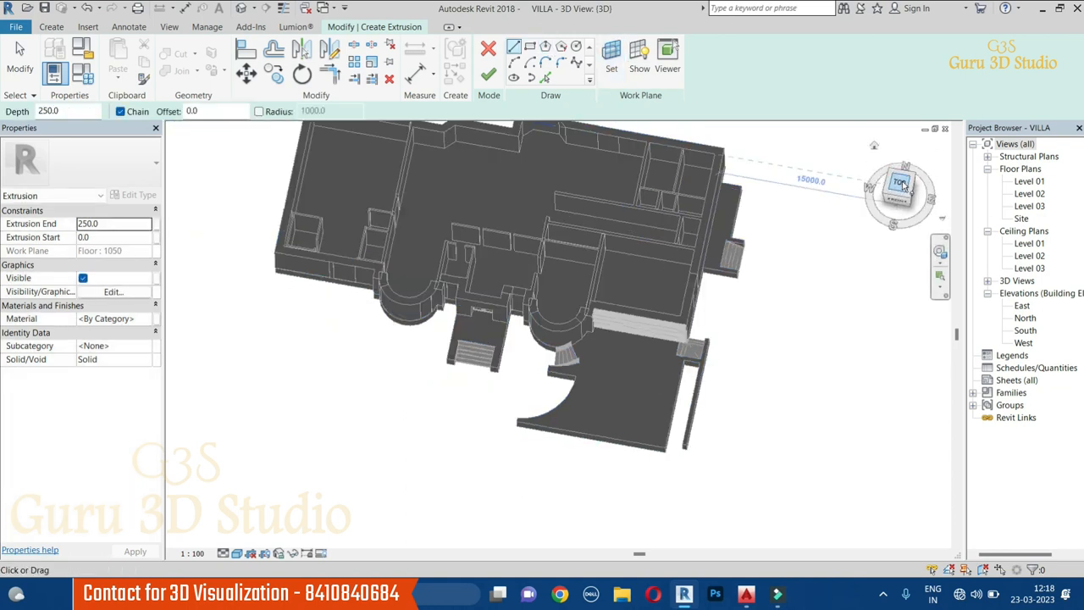
{"action": "key", "text": "Escape"}
{"action": "scroll", "coordinate": [569, 196], "scroll_direction": "down", "scroll_amount": 2}
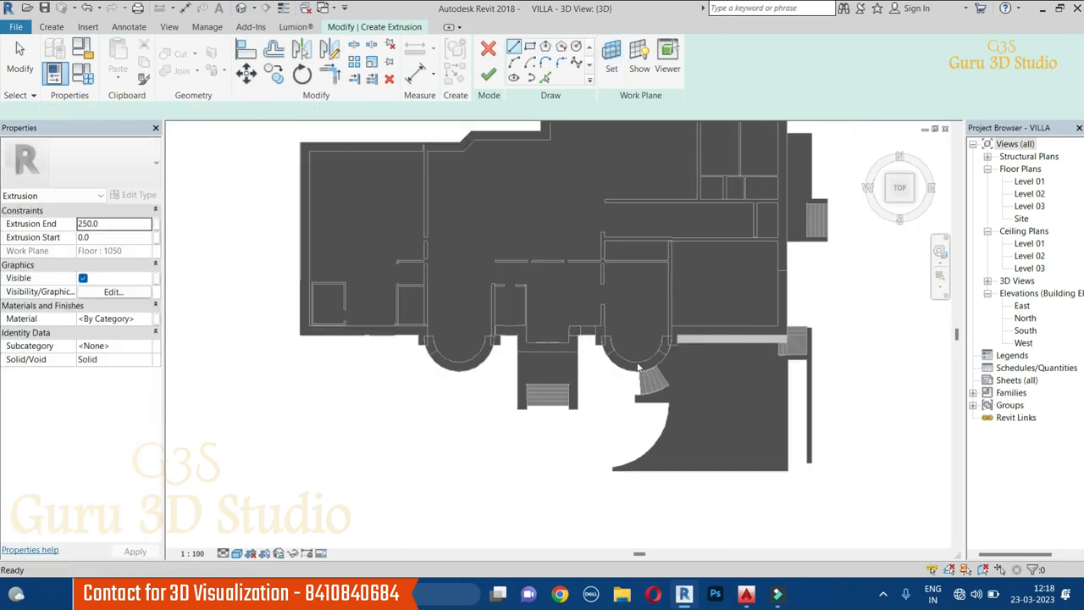
{"action": "scroll", "coordinate": [805, 471], "scroll_direction": "up", "scroll_amount": 4}
{"action": "scroll", "coordinate": [679, 404], "scroll_direction": "down", "scroll_amount": 2}
{"action": "scroll", "coordinate": [679, 404], "scroll_direction": "up", "scroll_amount": 1}
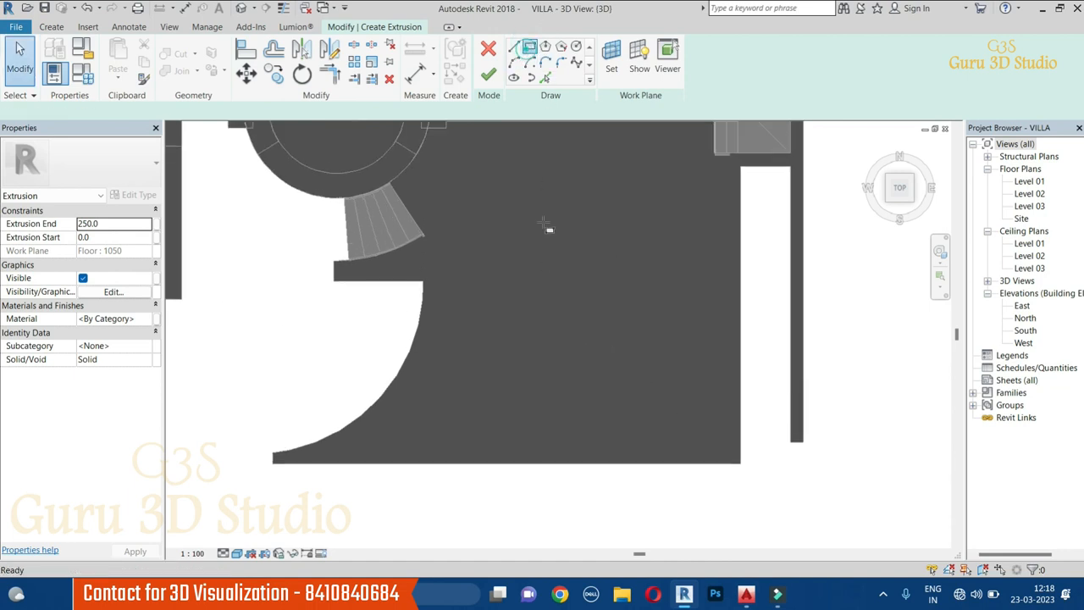
{"action": "left_click", "coordinate": [499, 208]}
{"action": "key", "text": "Escape"}
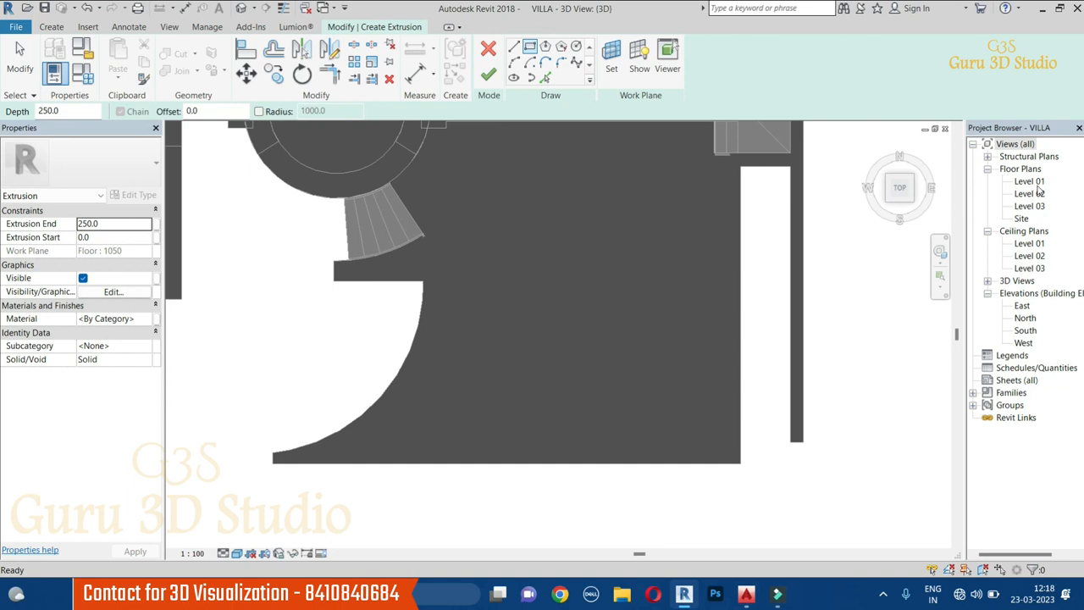
Open the Level 01 floor plan and sketch a rectangle of about 4700 by 500 on the terrace in front of the wall.
{"action": "double_click", "coordinate": [1030, 181]}
{"action": "scroll", "coordinate": [504, 231], "scroll_direction": "up", "scroll_amount": 3}
{"action": "scroll", "coordinate": [503, 227], "scroll_direction": "up", "scroll_amount": 3}
{"action": "scroll", "coordinate": [683, 332], "scroll_direction": "down", "scroll_amount": 3}
{"action": "scroll", "coordinate": [483, 176], "scroll_direction": "up", "scroll_amount": 3}
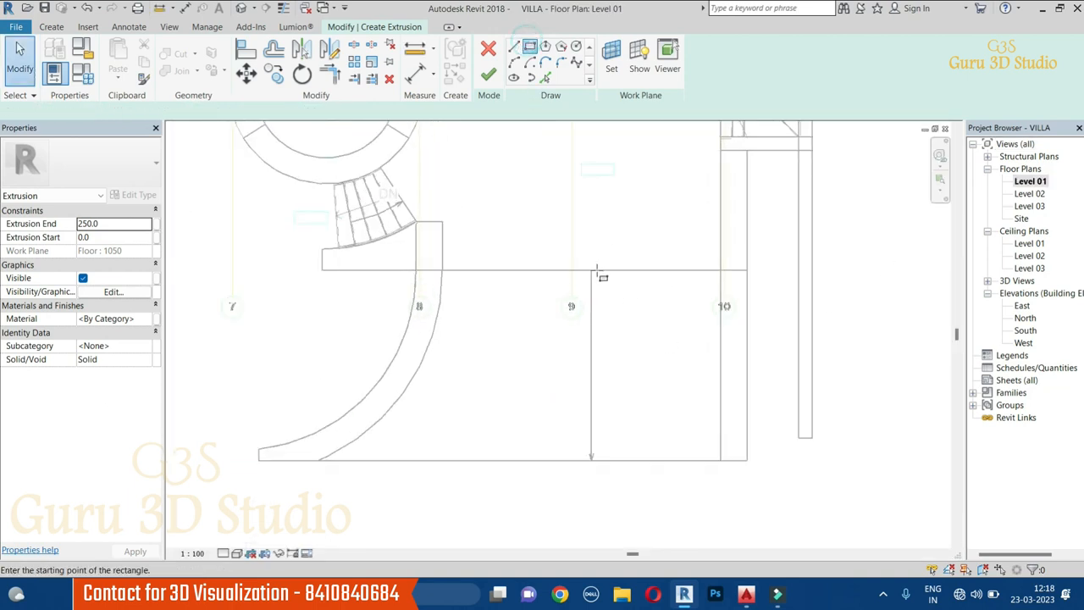
{"action": "scroll", "coordinate": [598, 273], "scroll_direction": "down", "scroll_amount": 1}
{"action": "left_click", "coordinate": [548, 256]}
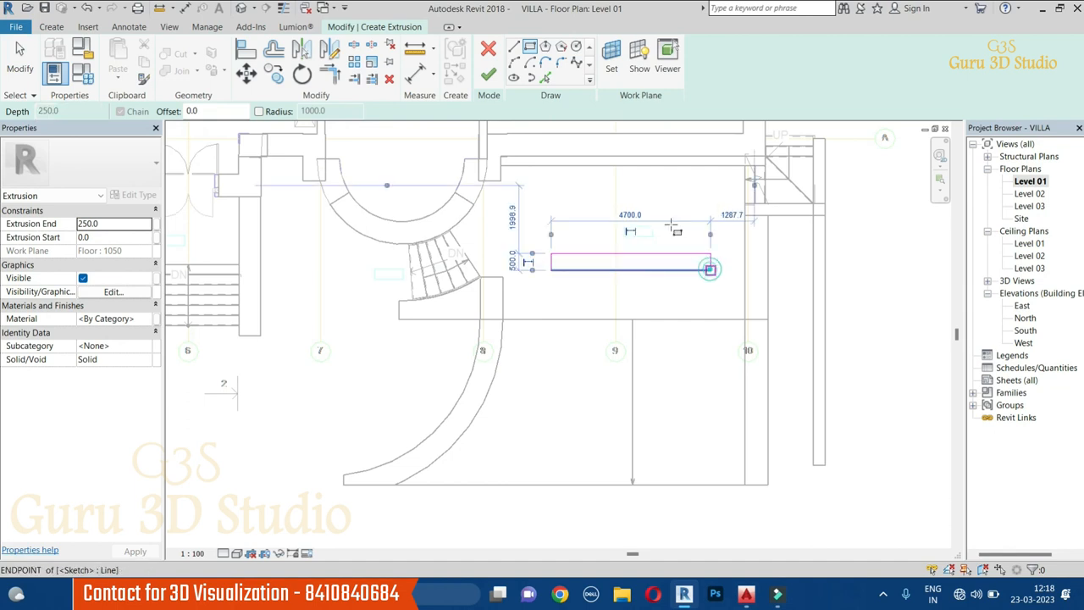
{"action": "left_click", "coordinate": [710, 269]}
Sketch a semicircular arc of radius 550 bulging outward from the lower-left corner of the rectangle along its lower edge.
{"action": "scroll", "coordinate": [662, 207], "scroll_direction": "up", "scroll_amount": 2}
{"action": "left_click", "coordinate": [515, 62]}
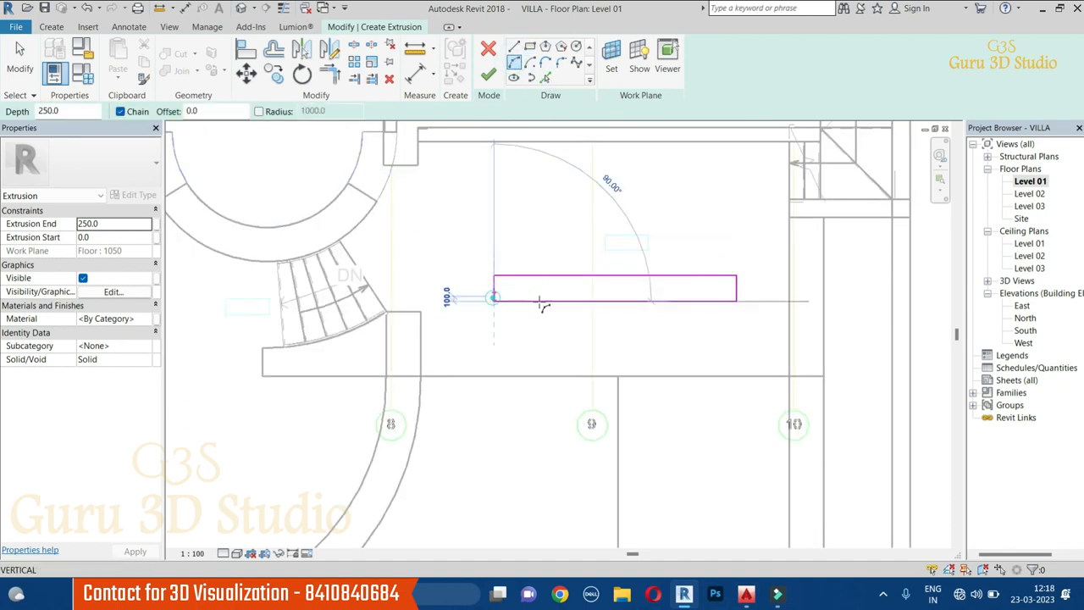
{"action": "left_click", "coordinate": [496, 301]}
{"action": "left_click", "coordinate": [551, 300]}
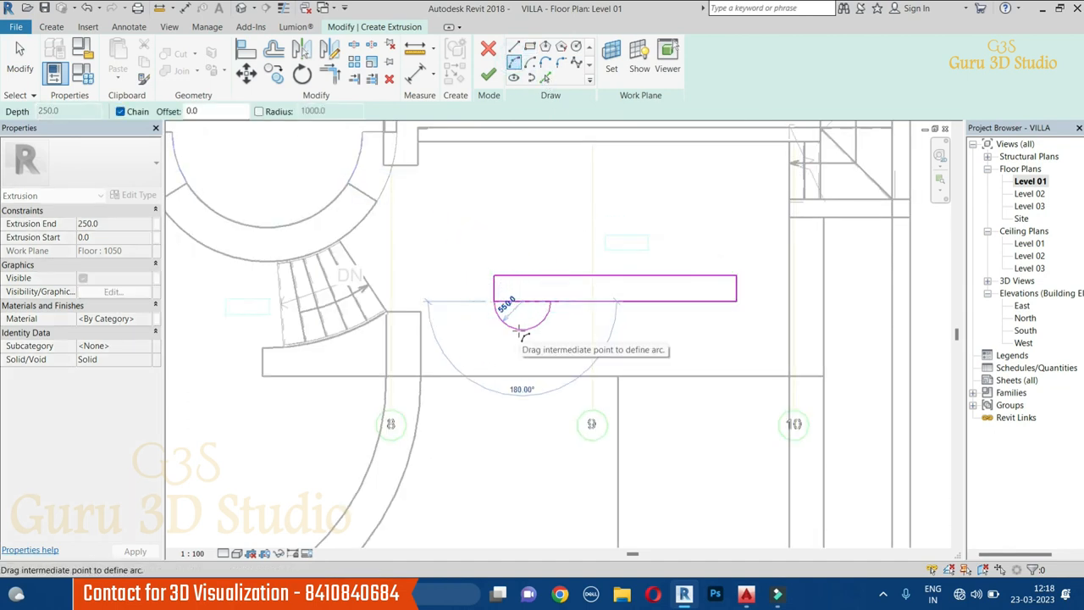
{"action": "left_click", "coordinate": [522, 330]}
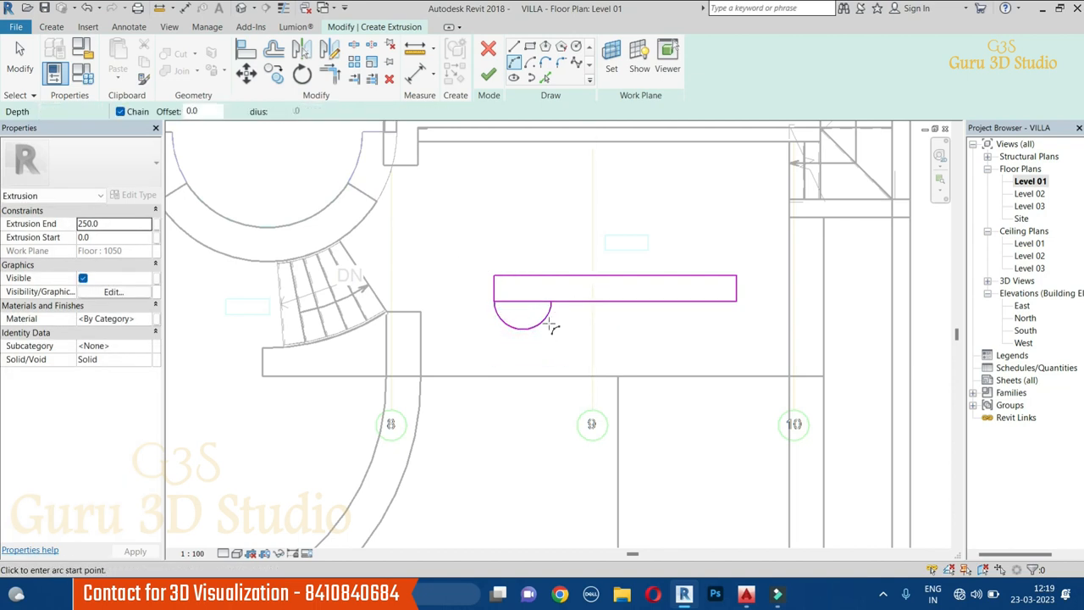
{"action": "key", "text": "Escape"}
{"action": "key", "text": "Escape"}
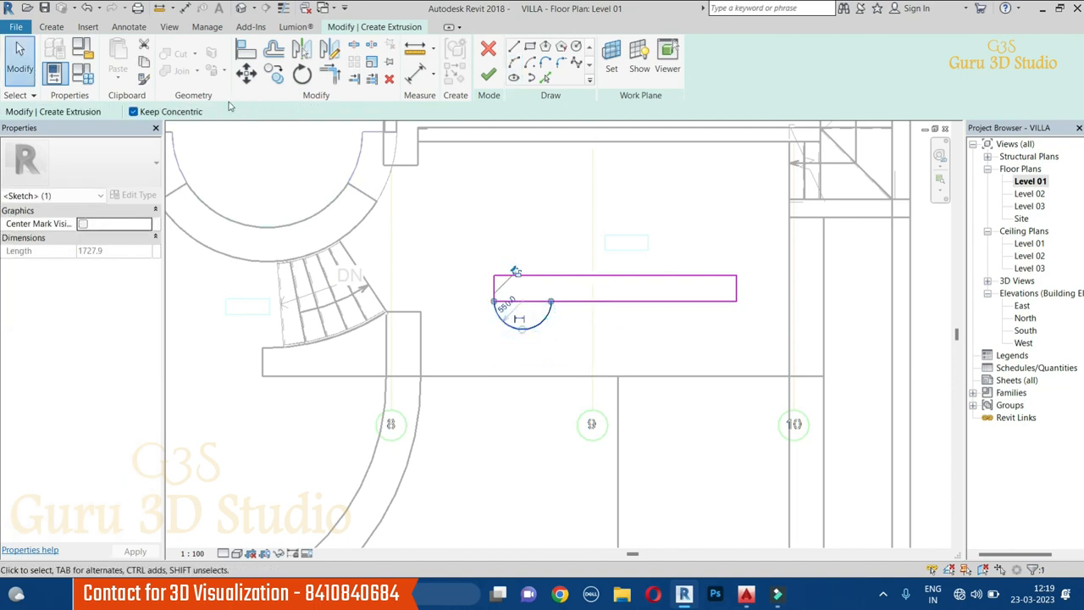
Copy the semicircle twice at equal spacing along the lower edge and shorten the rectangle to 4300 to end at the third arc.
{"action": "left_click", "coordinate": [272, 74]}
{"action": "left_click", "coordinate": [496, 302]}
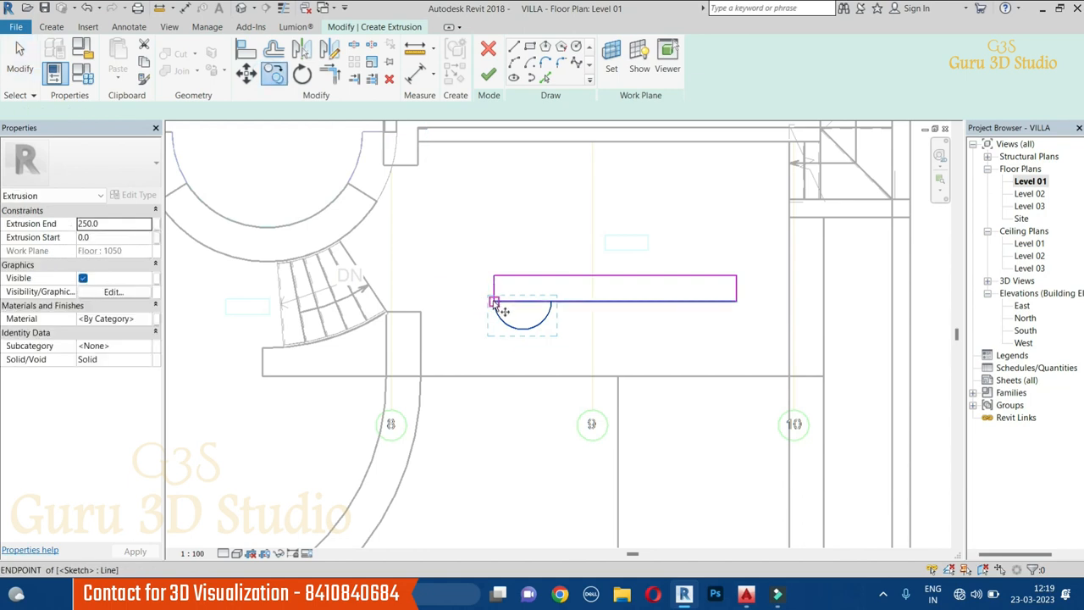
{"action": "left_click", "coordinate": [576, 303]}
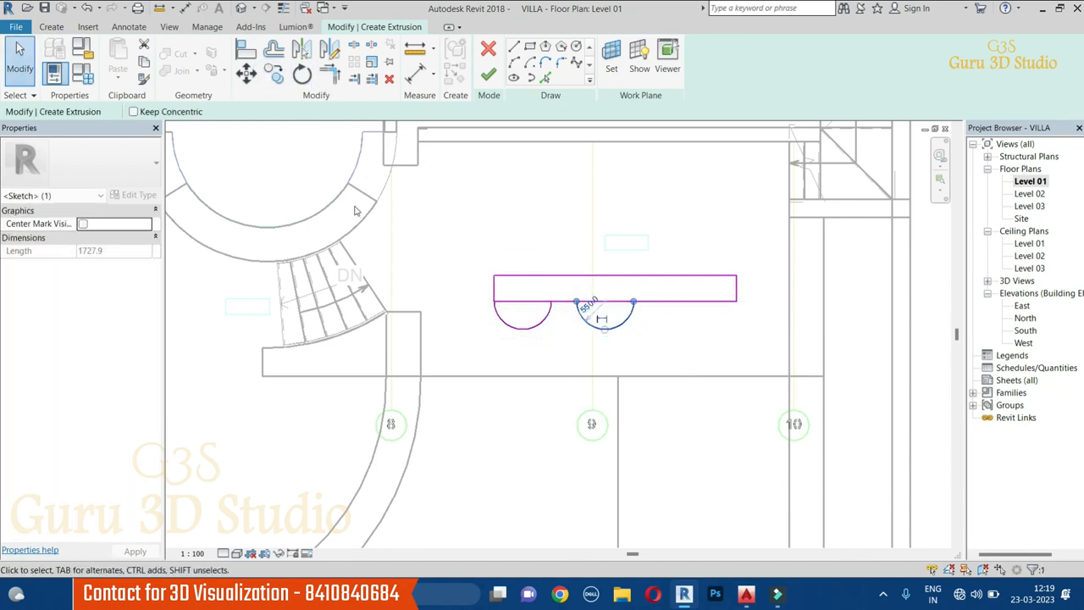
{"action": "left_click", "coordinate": [272, 74]}
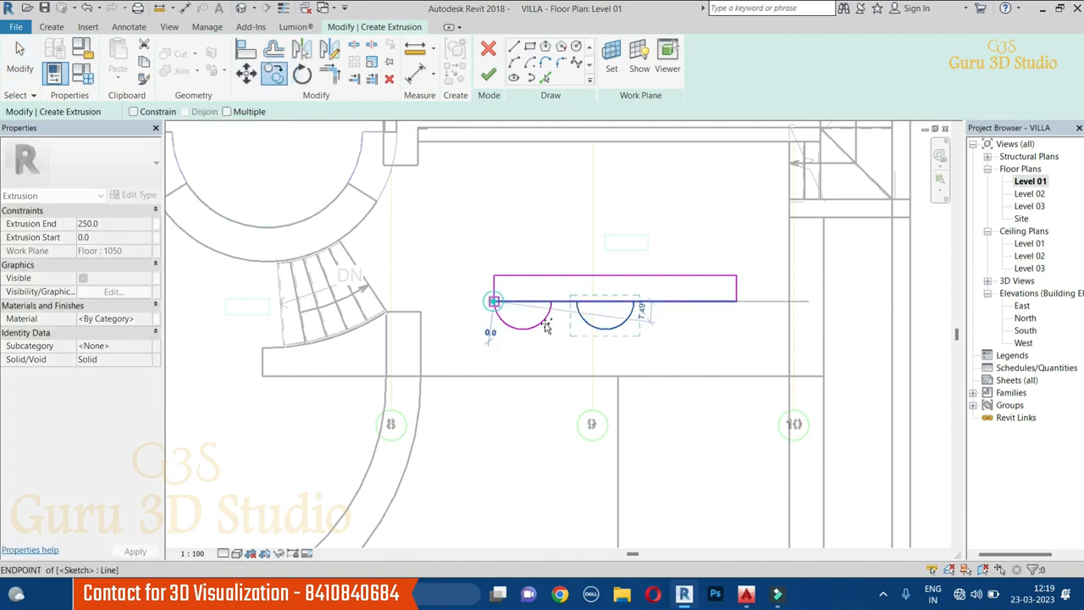
{"action": "left_click", "coordinate": [496, 302]}
{"action": "left_click", "coordinate": [578, 302]}
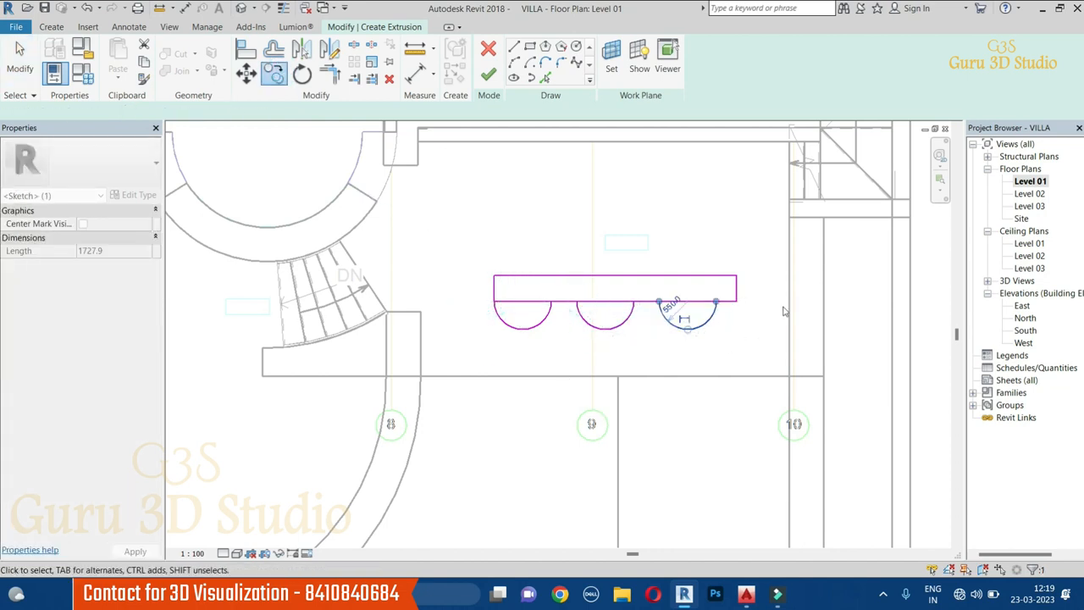
{"action": "scroll", "coordinate": [745, 292], "scroll_direction": "up", "scroll_amount": 3}
{"action": "left_click_drag", "start_coordinate": [728, 288], "coordinate": [699, 288]}
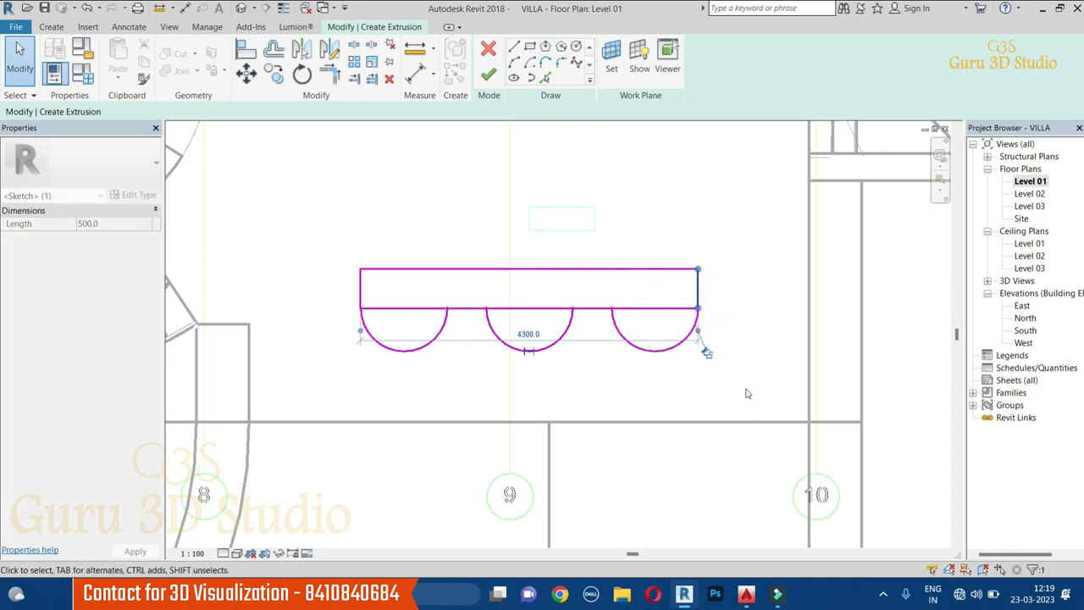
Split the rectangle's lower edge at points inside the three semicircles.
{"action": "left_click", "coordinate": [332, 52]}
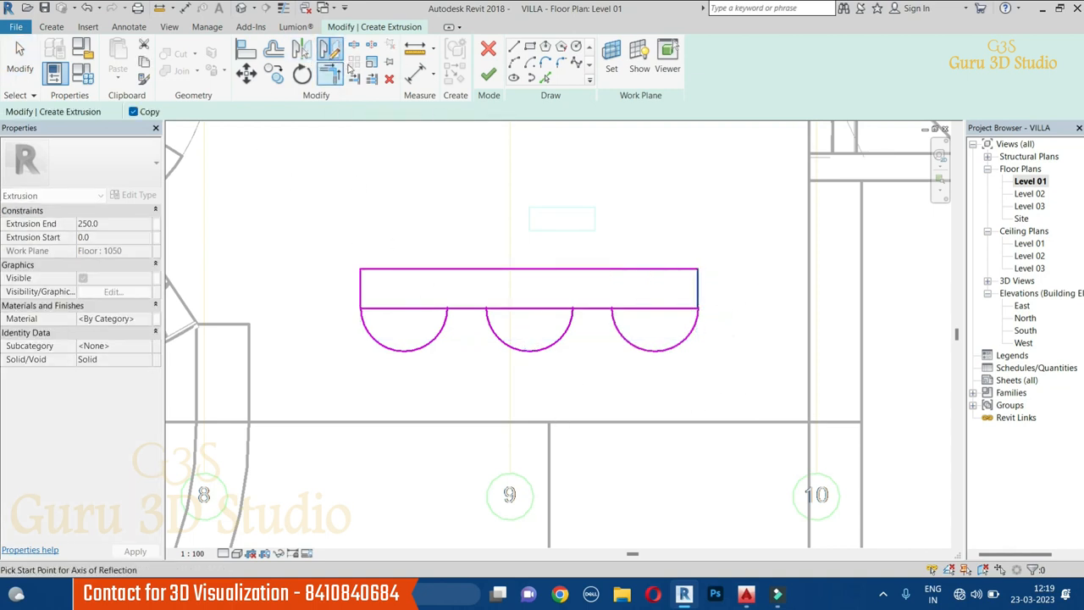
{"action": "left_click", "coordinate": [405, 309]}
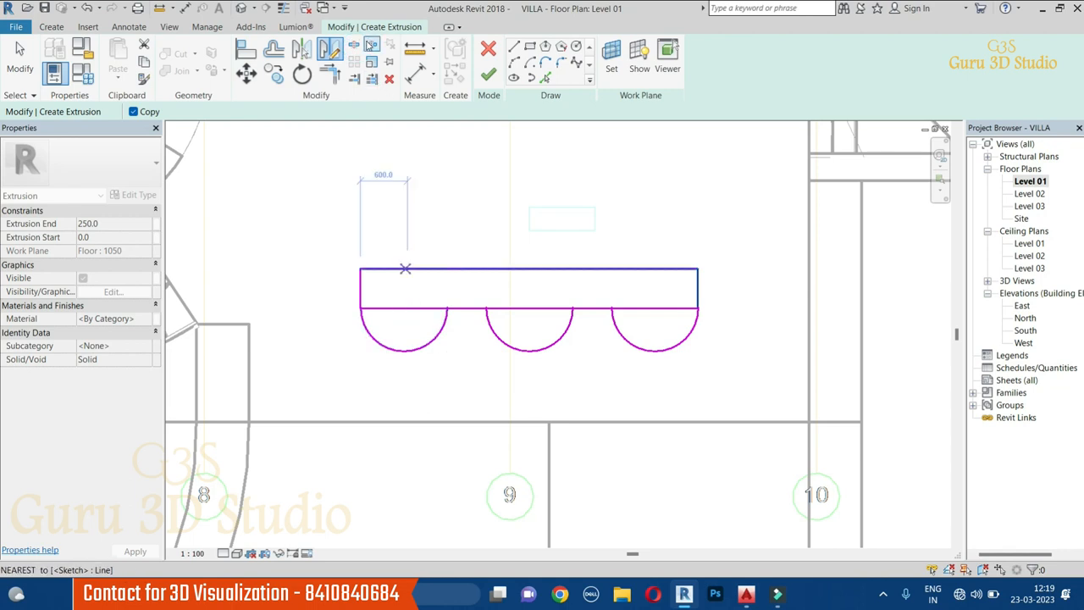
{"action": "key", "text": "Escape"}
{"action": "key", "text": "s"}
{"action": "key", "text": "l"}
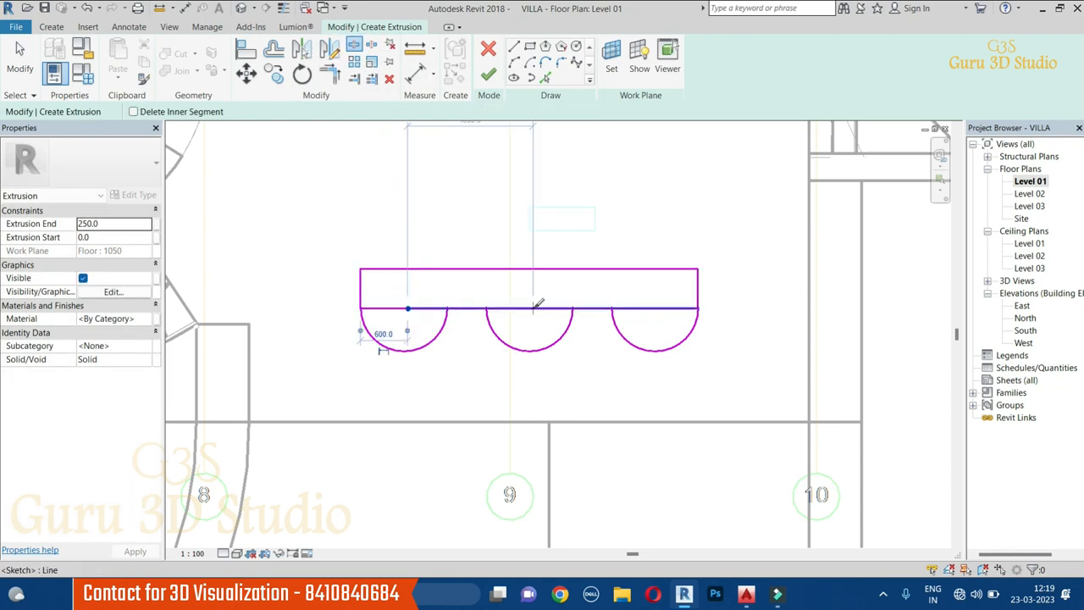
{"action": "key", "text": "Escape"}
Trim the split lower edge and the arcs to corners so that only the short segments between neighbouring semicircles connect them.
{"action": "left_click", "coordinate": [443, 329]}
{"action": "left_click", "coordinate": [460, 309]}
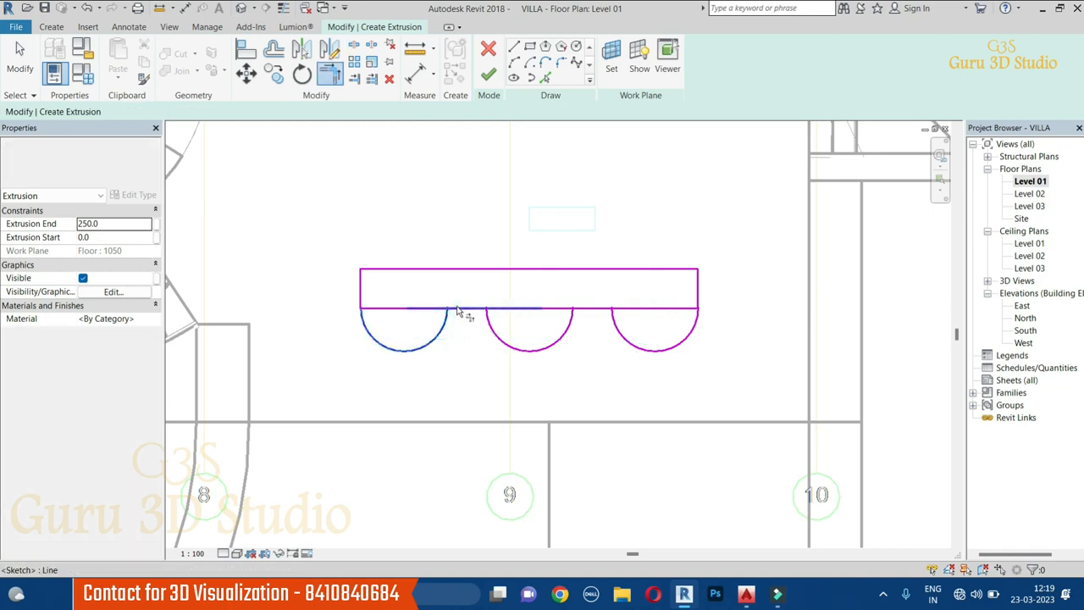
{"action": "left_click", "coordinate": [599, 310]}
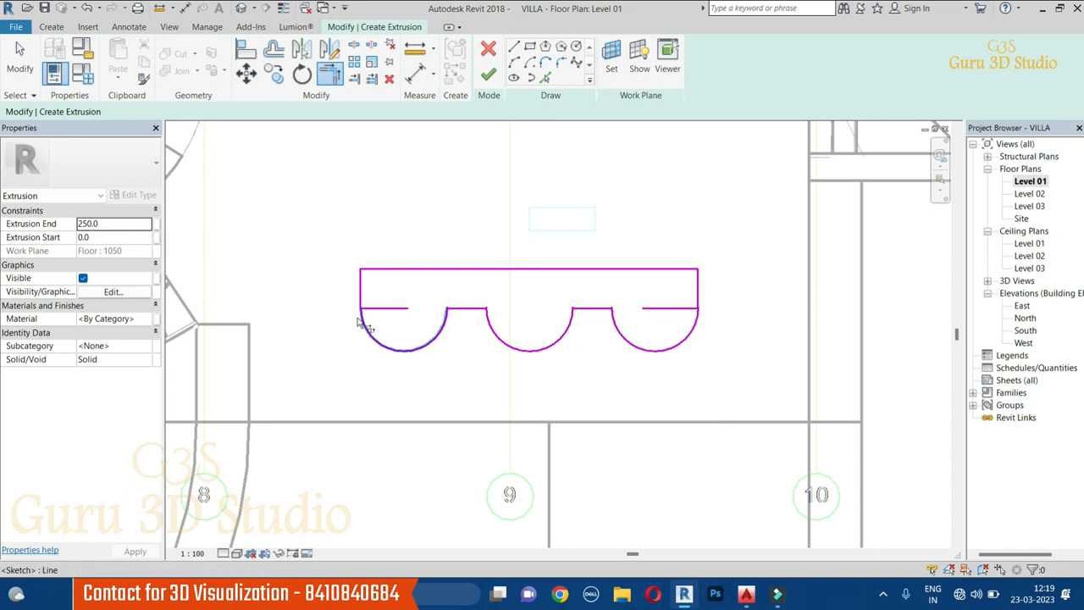
Delete the leftover lower-edge segments inside the two outer semicircles.
{"action": "key", "text": "Escape"}
{"action": "left_click", "coordinate": [392, 310]}
{"action": "key", "text": "Delete"}
{"action": "left_click", "coordinate": [646, 308]}
{"action": "key", "text": "Delete"}
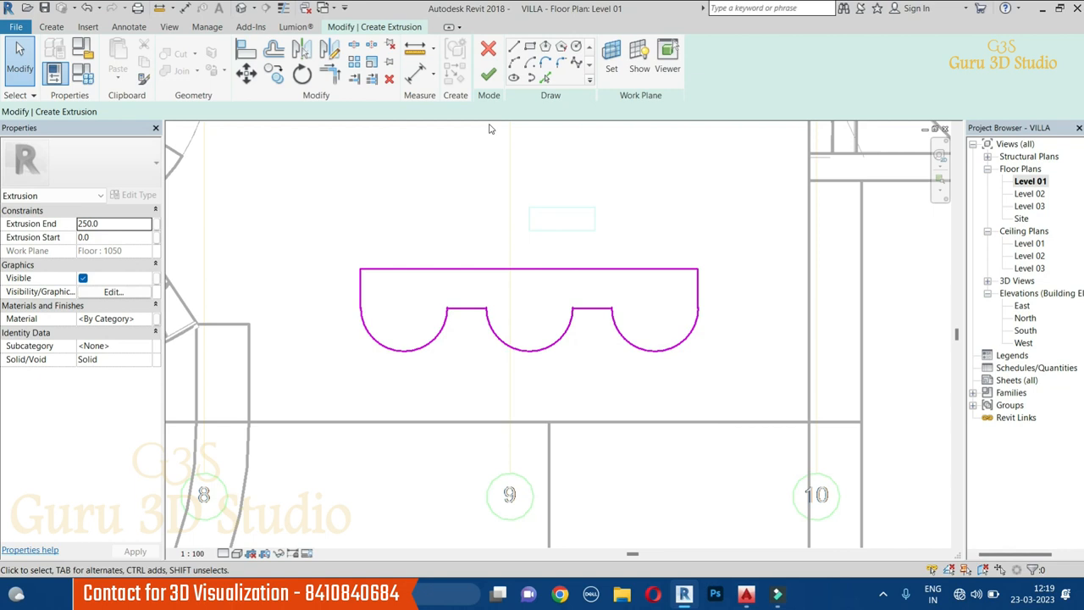
Finish the scalloped extrusion sketch with a depth of 250 and return to the 3D view.
{"action": "left_click", "coordinate": [496, 81]}
{"action": "scroll", "coordinate": [596, 320], "scroll_direction": "down", "scroll_amount": 2}
{"action": "mouse_move", "coordinate": [714, 398]}
{"action": "middle_mouse_down"}
{"action": "mouse_move", "coordinate": [692, 322]}
{"action": "mouse_move", "coordinate": [618, 179]}
{"action": "middle_mouse_up"}
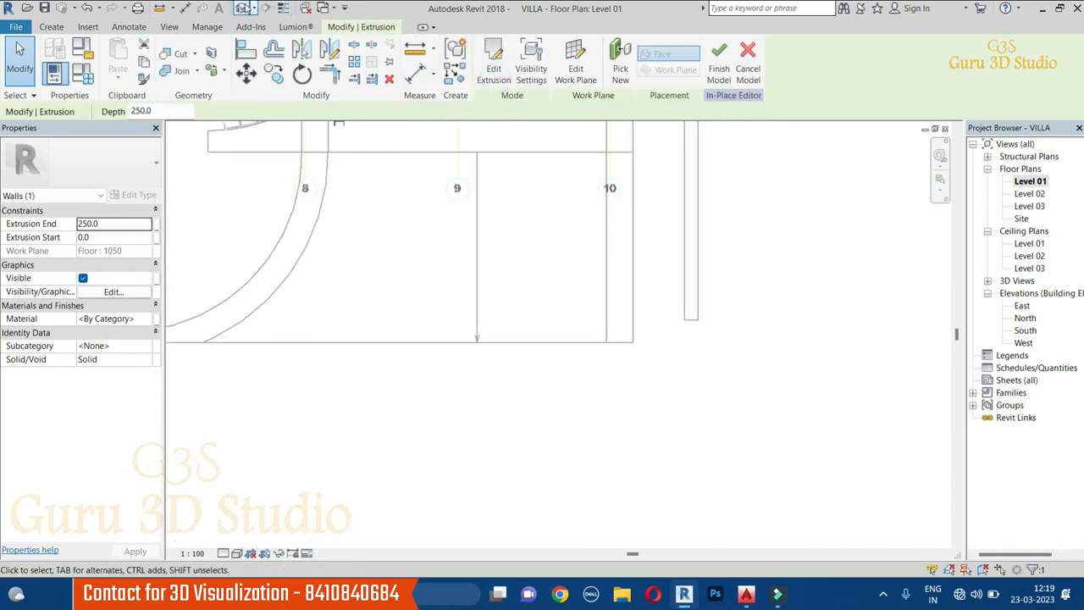
{"action": "left_click", "coordinate": [244, 7]}
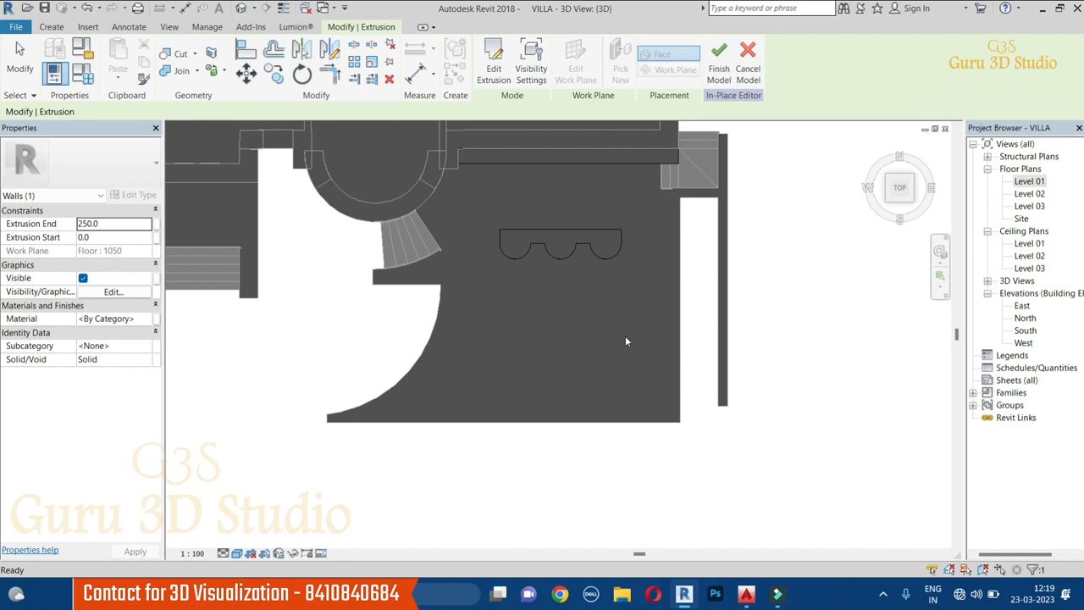
Stretch the scalloped extrusion on the terrace upward into a tall wall block.
{"action": "key", "text": "Escape"}
{"action": "middle_click_drag", "start_coordinate": [653, 368], "coordinate": [489, 431], "text": "shift"}
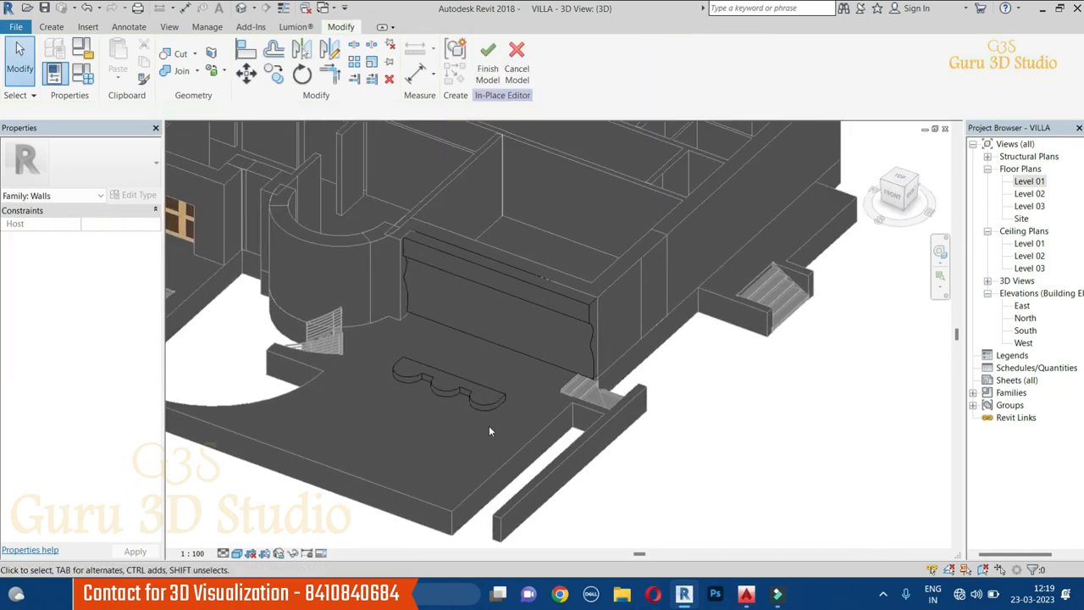
{"action": "left_click", "coordinate": [430, 401]}
{"action": "scroll", "coordinate": [429, 401], "scroll_direction": "up", "scroll_amount": 2}
{"action": "left_click_drag", "start_coordinate": [445, 377], "coordinate": [446, 200]}
{"action": "left_click", "coordinate": [772, 433]}
{"action": "middle_click_drag", "start_coordinate": [757, 492], "coordinate": [577, 309], "text": "shift"}
{"action": "scroll", "coordinate": [745, 462], "scroll_direction": "down", "scroll_amount": 2}
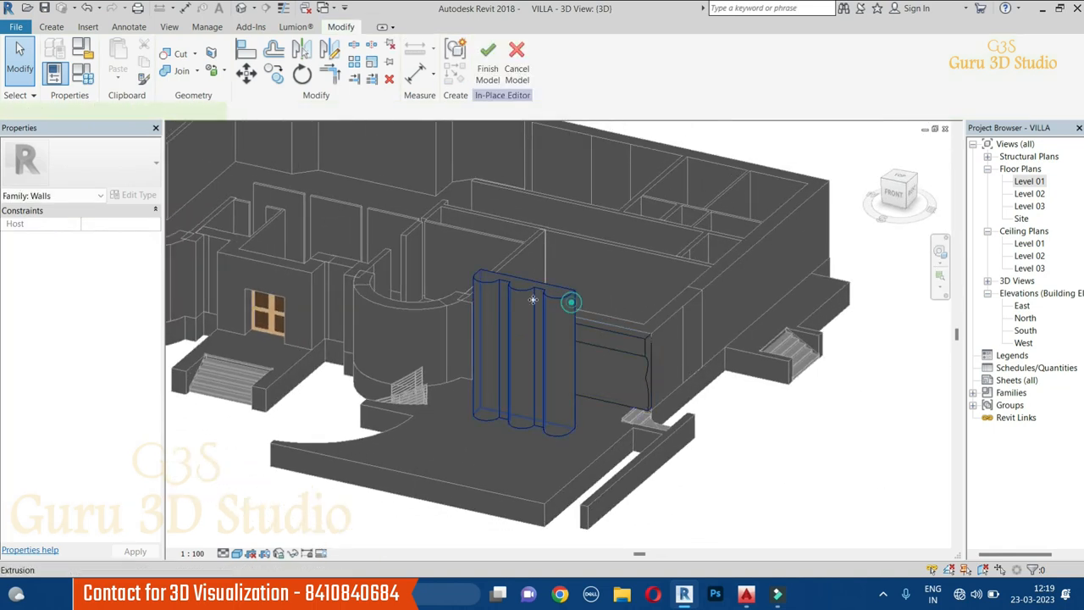
Adjust the top of the scalloped extrusion to an extrusion end of 3475, level with the villa's wall tops.
{"action": "left_click", "coordinate": [569, 302]}
{"action": "left_click_drag", "start_coordinate": [523, 283], "coordinate": [625, 426]}
{"action": "left_click_drag", "start_coordinate": [827, 183], "coordinate": [650, 342]}
{"action": "scroll", "coordinate": [738, 494], "scroll_direction": "down", "scroll_amount": 2}
{"action": "middle_click_drag", "start_coordinate": [738, 494], "coordinate": [693, 464], "text": "shift"}
{"action": "scroll", "coordinate": [695, 464], "scroll_direction": "up", "scroll_amount": 4}
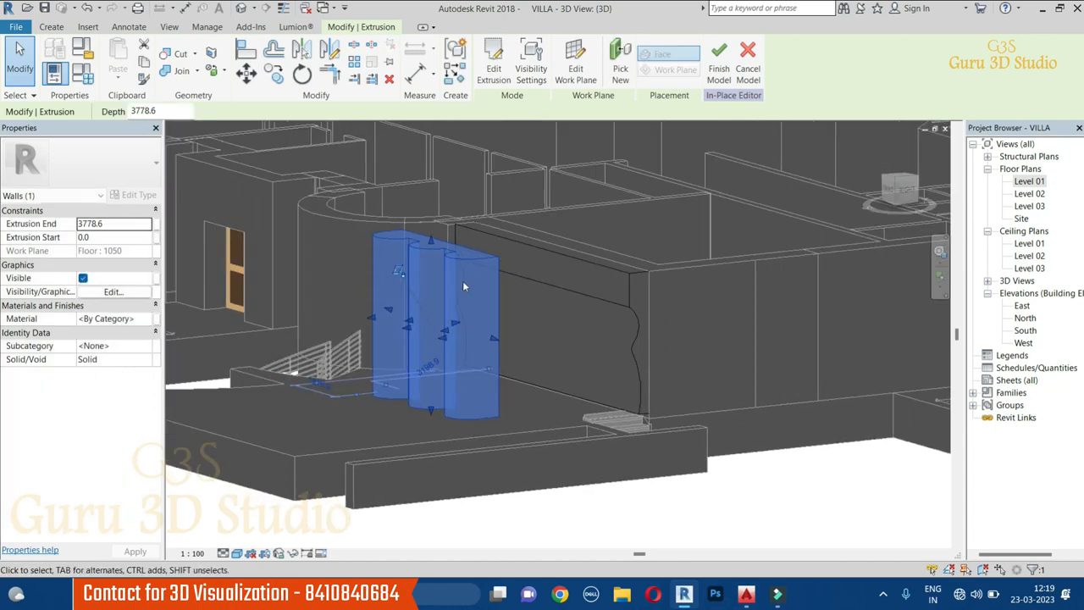
{"action": "left_click_drag", "start_coordinate": [435, 240], "coordinate": [520, 259]}
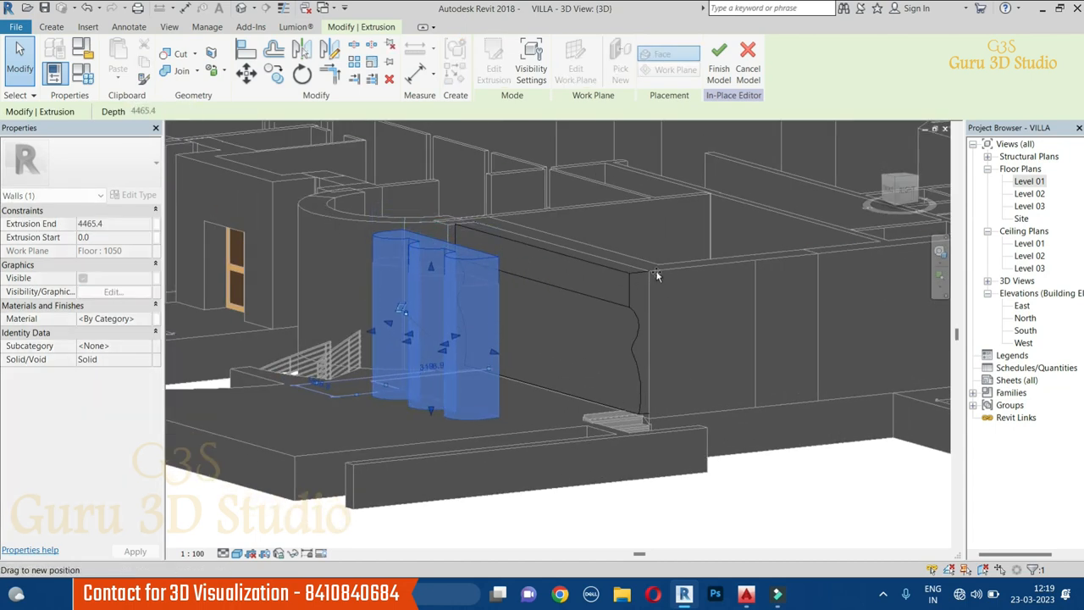
{"action": "left_click_drag", "start_coordinate": [627, 251], "coordinate": [630, 261]}
{"action": "left_click", "coordinate": [828, 508]}
Move the scalloped extrusion from its bottom back corner across the terrace towards the front wall.
{"action": "middle_click_drag", "start_coordinate": [609, 392], "coordinate": [553, 552], "text": "shift"}
{"action": "middle_click_drag", "start_coordinate": [489, 532], "coordinate": [497, 456], "text": "shift"}
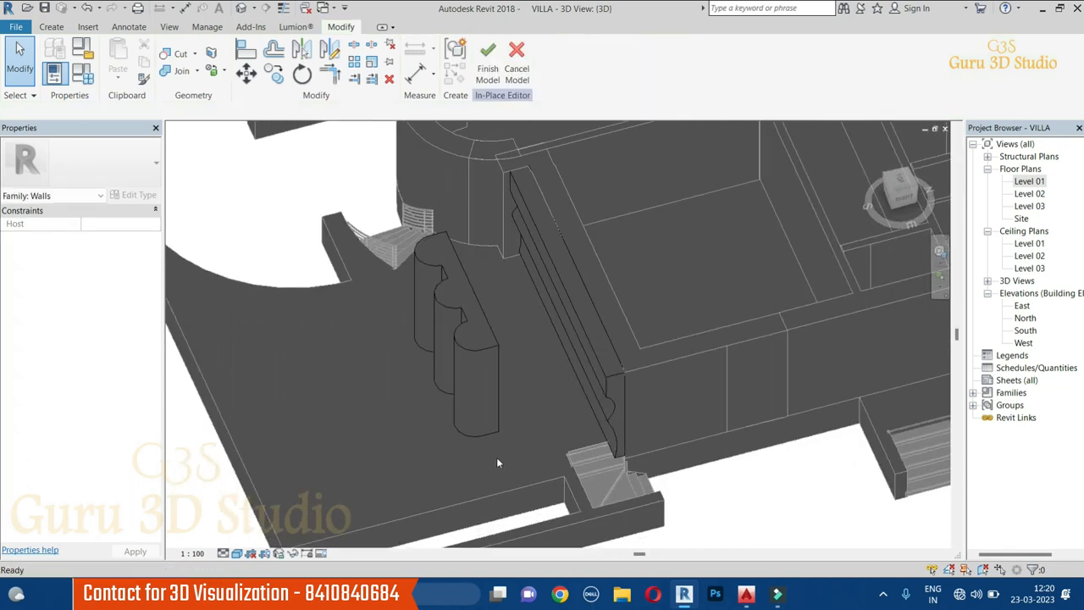
{"action": "left_click", "coordinate": [496, 343]}
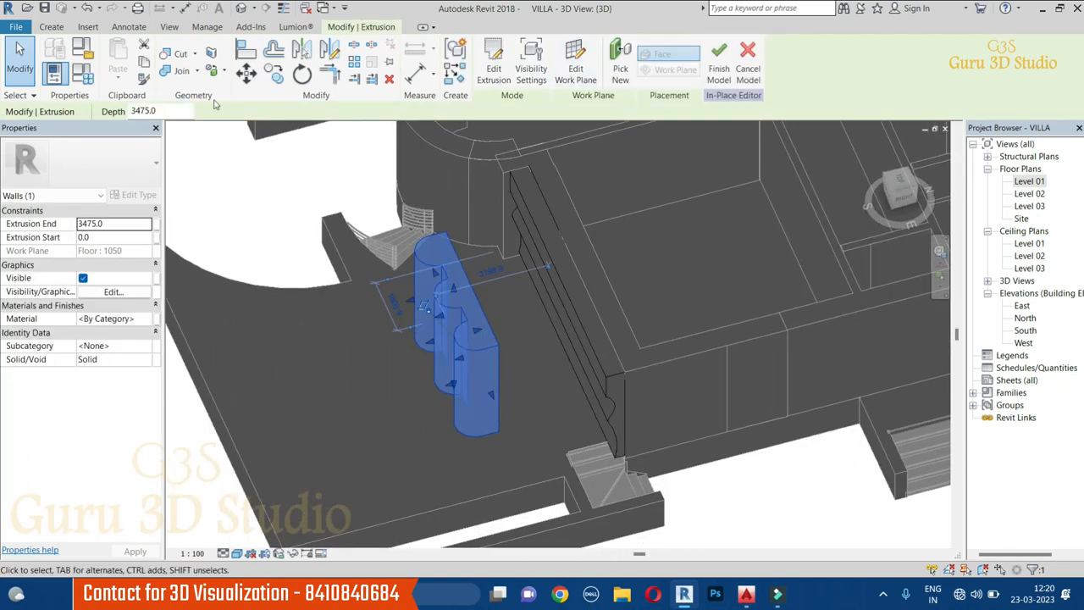
{"action": "left_click", "coordinate": [246, 72]}
{"action": "scroll", "coordinate": [487, 425], "scroll_direction": "up", "scroll_amount": 2}
{"action": "left_click", "coordinate": [487, 425]}
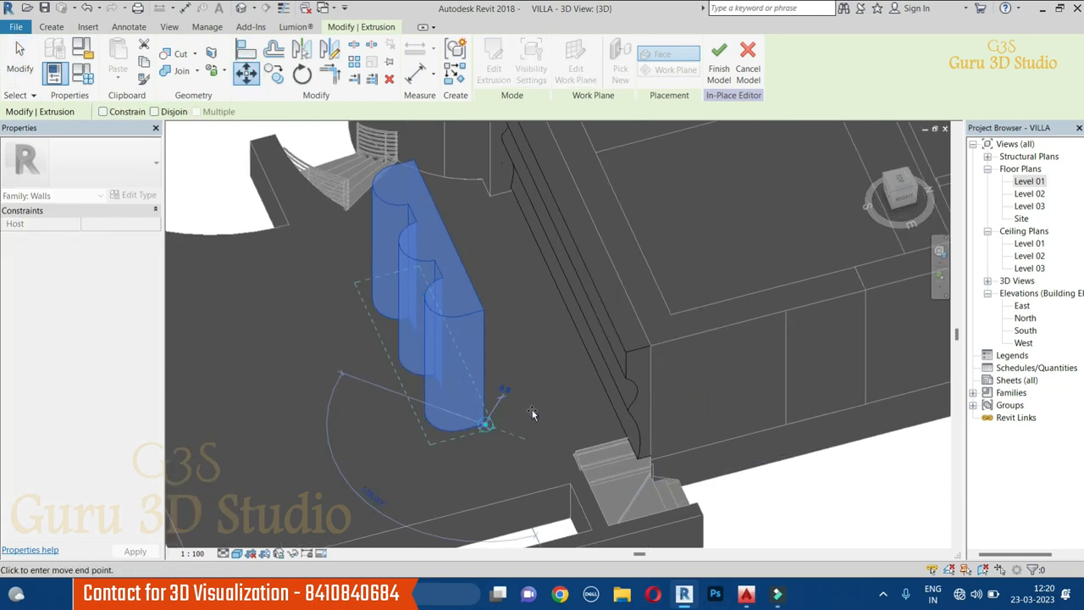
{"action": "left_click", "coordinate": [603, 390]}
{"action": "scroll", "coordinate": [549, 403], "scroll_direction": "down", "scroll_amount": 2}
{"action": "left_click", "coordinate": [811, 503]}
{"action": "middle_click_drag", "start_coordinate": [736, 491], "coordinate": [712, 428], "text": "shift"}
{"action": "scroll", "coordinate": [605, 373], "scroll_direction": "up", "scroll_amount": 2}
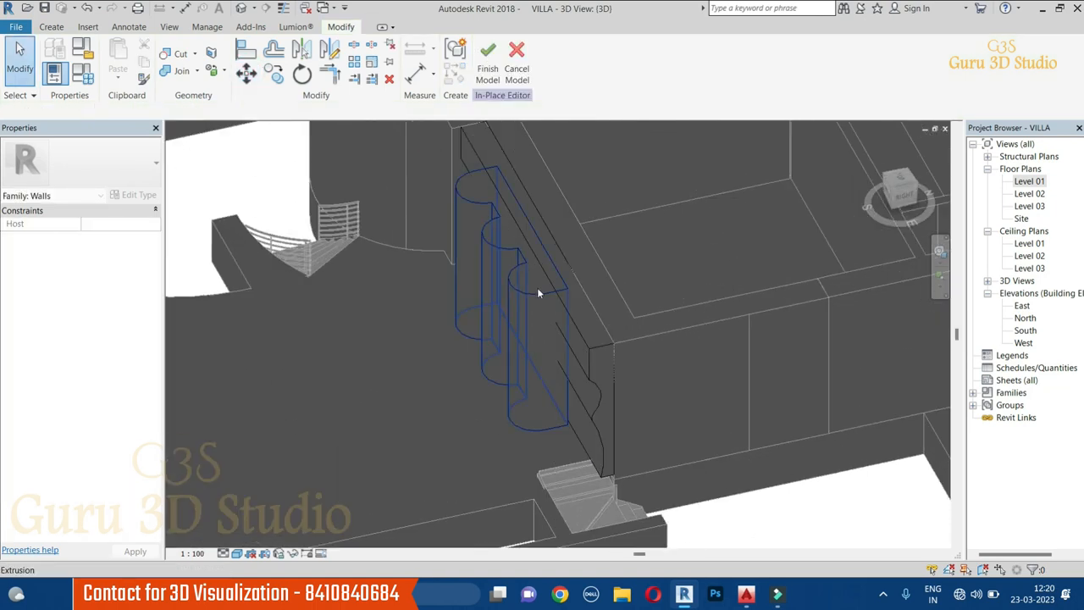
Delete the long curved-profile extrusion running along the front wall behind the scalloped block.
{"action": "left_click", "coordinate": [521, 352]}
{"action": "key", "text": "Escape"}
{"action": "left_click", "coordinate": [591, 364]}
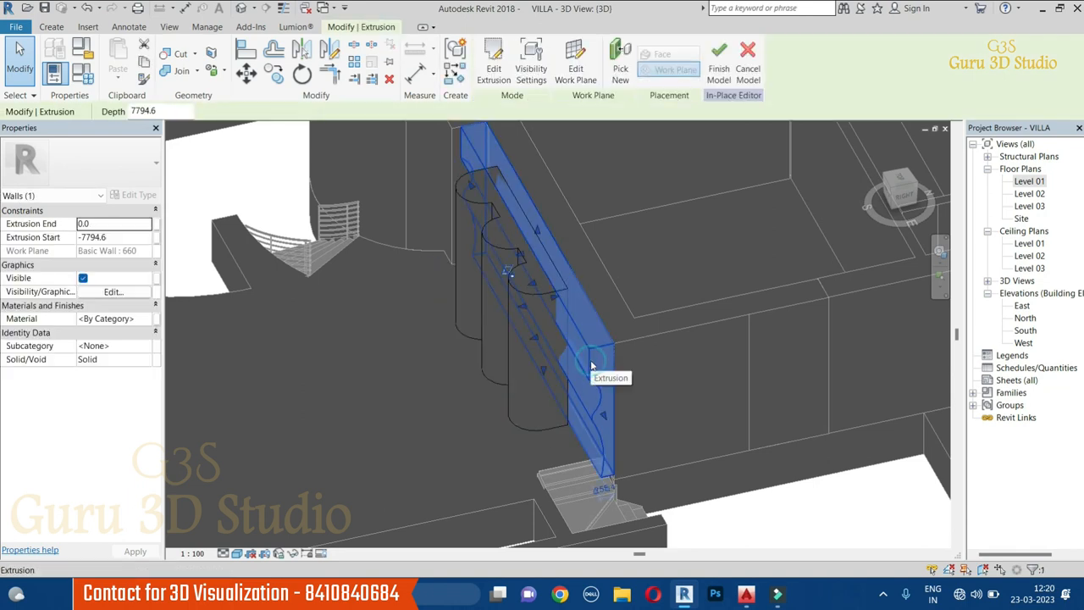
{"action": "key", "text": "Delete"}
Move the scalloped extrusion so its back sits flush against the front wall face.
{"action": "left_click", "coordinate": [563, 363]}
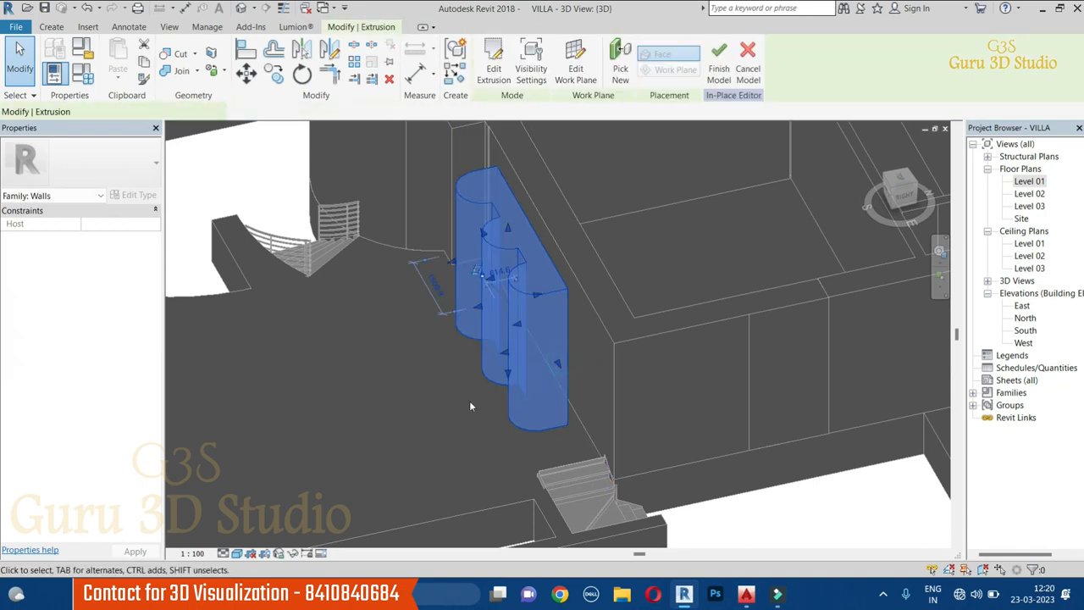
{"action": "scroll", "coordinate": [542, 407], "scroll_direction": "up", "scroll_amount": 2}
{"action": "key", "text": "m"}
{"action": "key", "text": "v"}
{"action": "left_click", "coordinate": [594, 435]}
{"action": "left_click", "coordinate": [613, 431]}
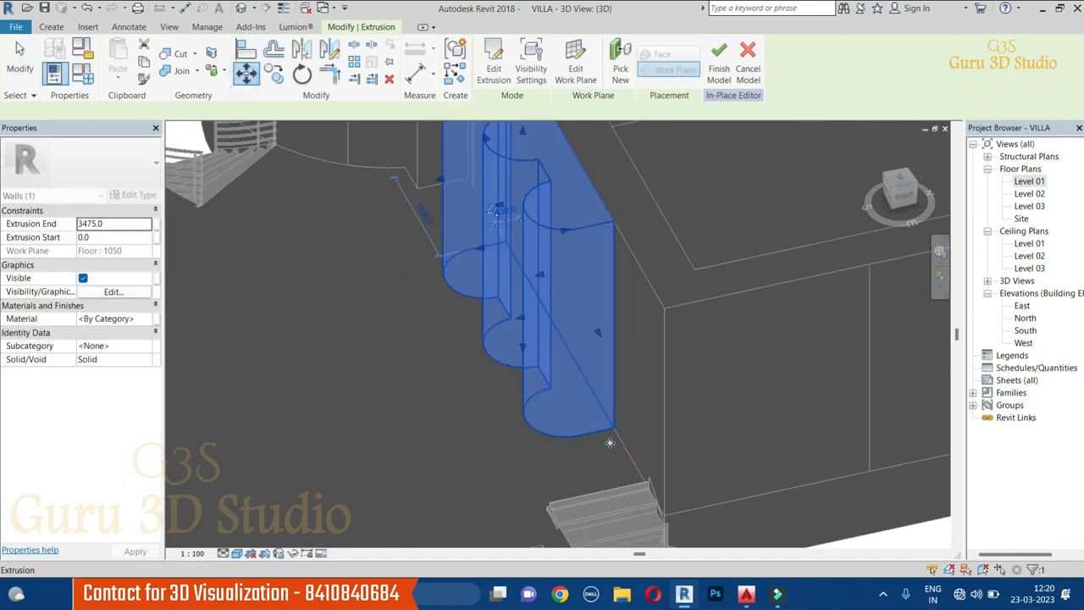
{"action": "scroll", "coordinate": [610, 443], "scroll_direction": "down", "scroll_amount": 3}
{"action": "left_click", "coordinate": [746, 506]}
{"action": "middle_click_drag", "start_coordinate": [720, 525], "coordinate": [842, 508], "text": "shift"}
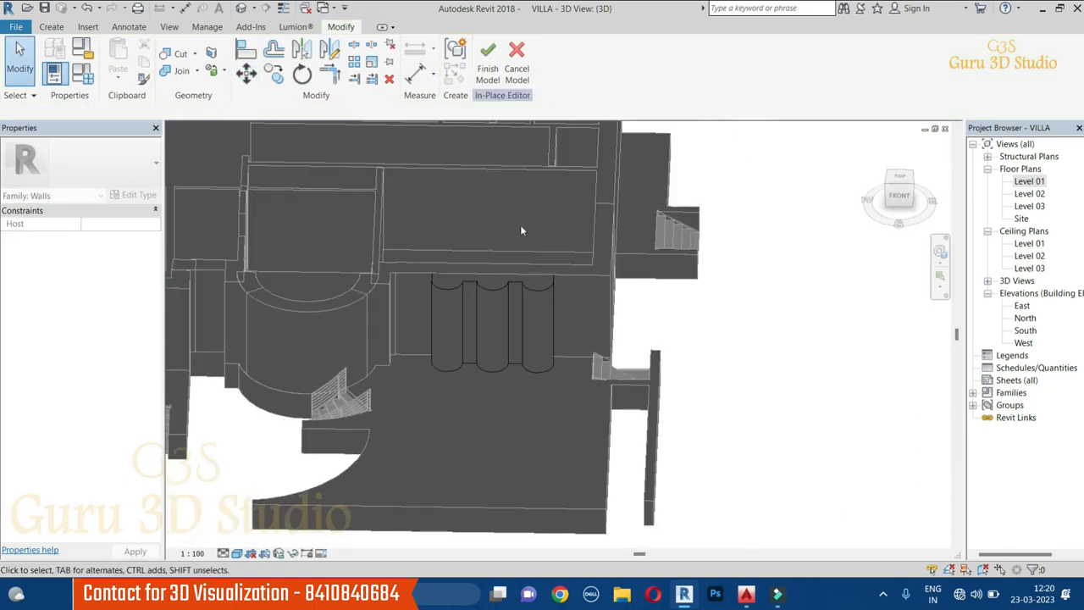
Finish the in-place wall model and check the scalloped wall against the villa's whole front.
{"action": "left_click", "coordinate": [488, 58]}
{"action": "middle_click_drag", "start_coordinate": [855, 339], "coordinate": [674, 333], "text": "shift"}
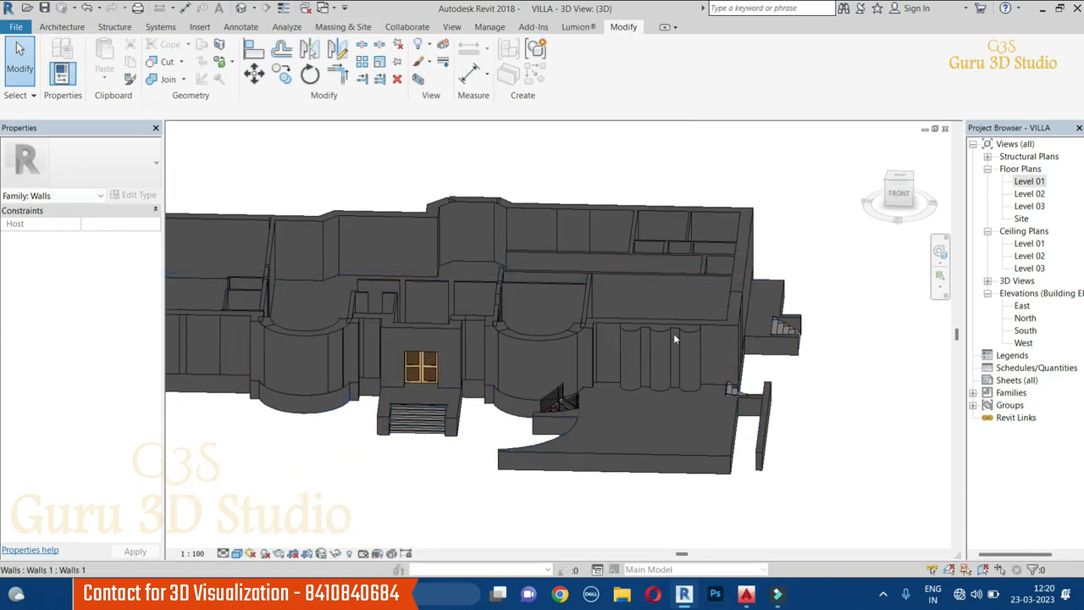
{"action": "left_click", "coordinate": [666, 331]}
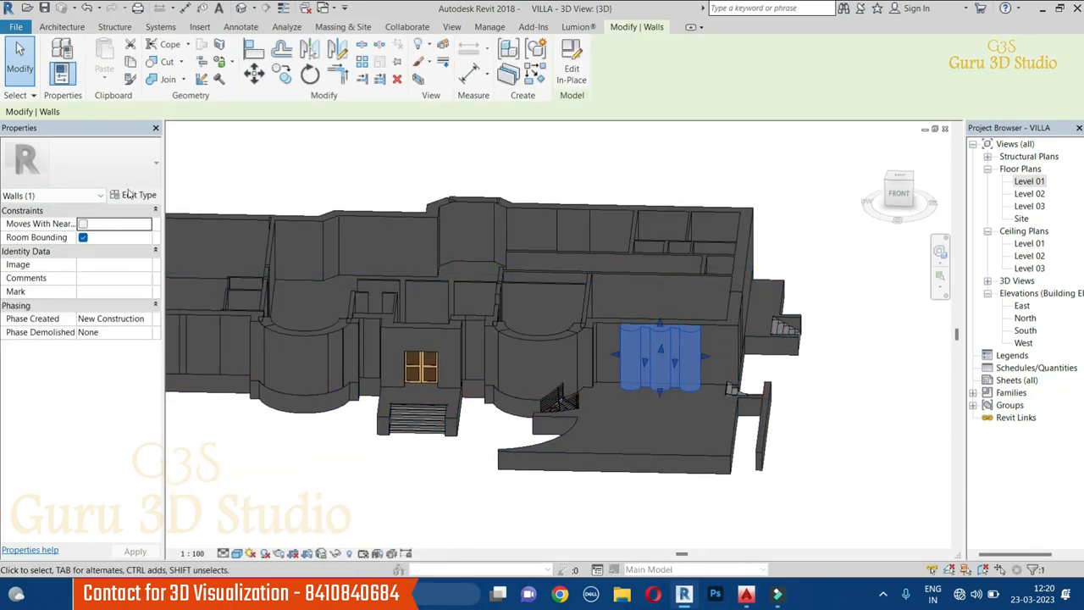
{"action": "left_click", "coordinate": [836, 421]}
{"action": "left_click", "coordinate": [851, 434]}
{"action": "middle_click_drag", "start_coordinate": [842, 473], "coordinate": [935, 499]}
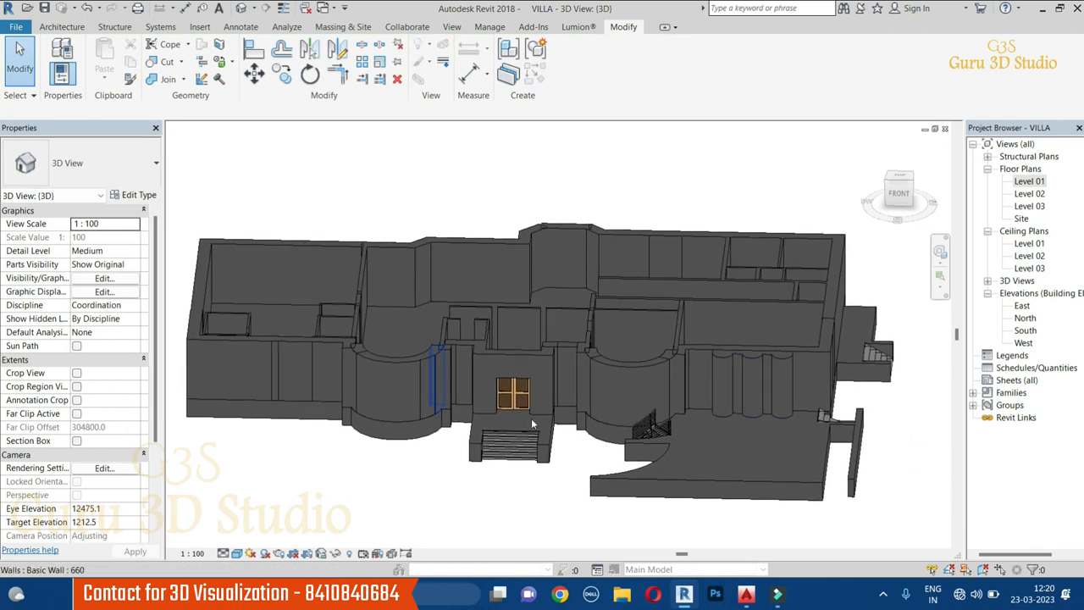
{"action": "left_click", "coordinate": [721, 169]}
{"action": "left_click", "coordinate": [779, 361]}
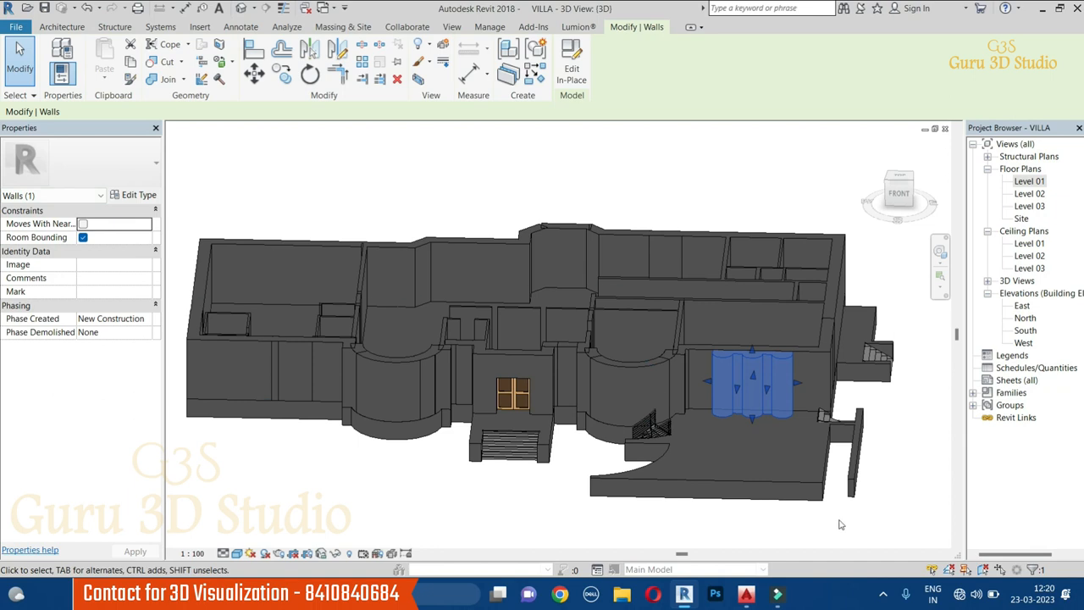
{"action": "left_click", "coordinate": [568, 73]}
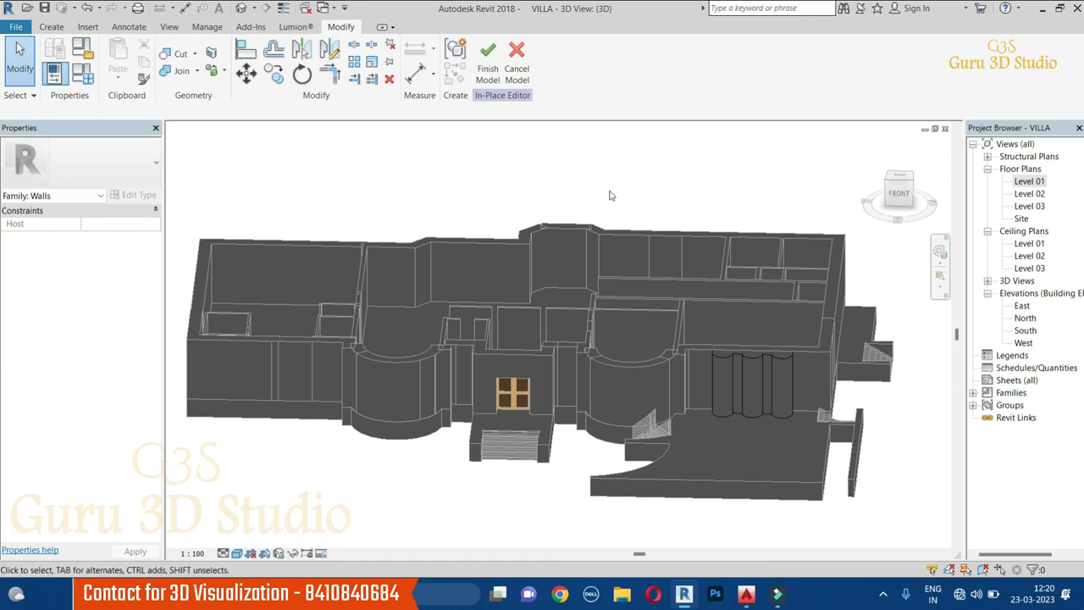
{"action": "left_click", "coordinate": [754, 354]}
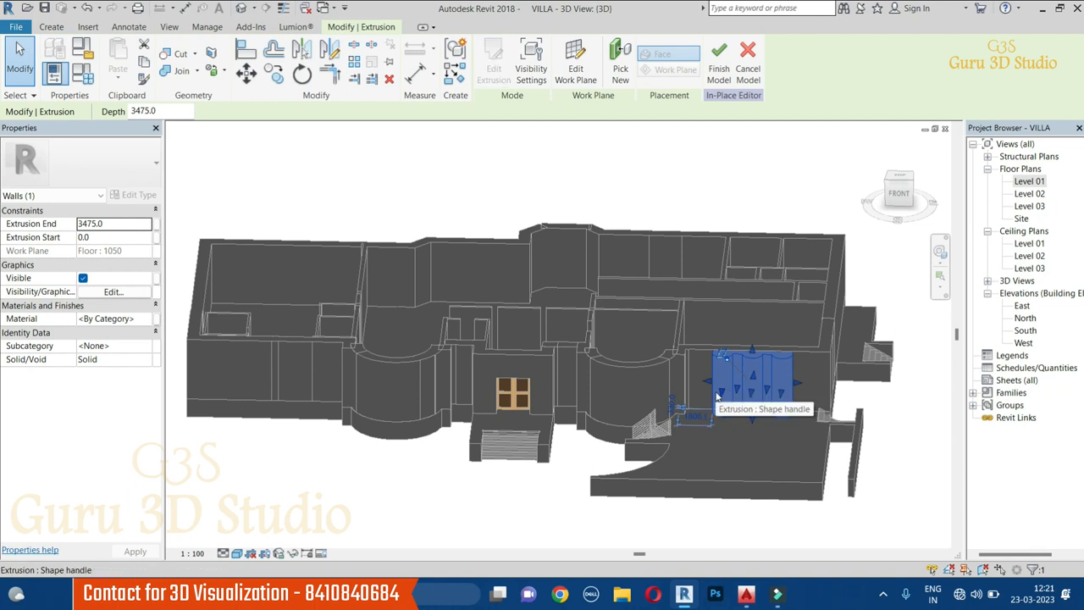
{"action": "middle_click_drag", "start_coordinate": [884, 428], "coordinate": [802, 405]}
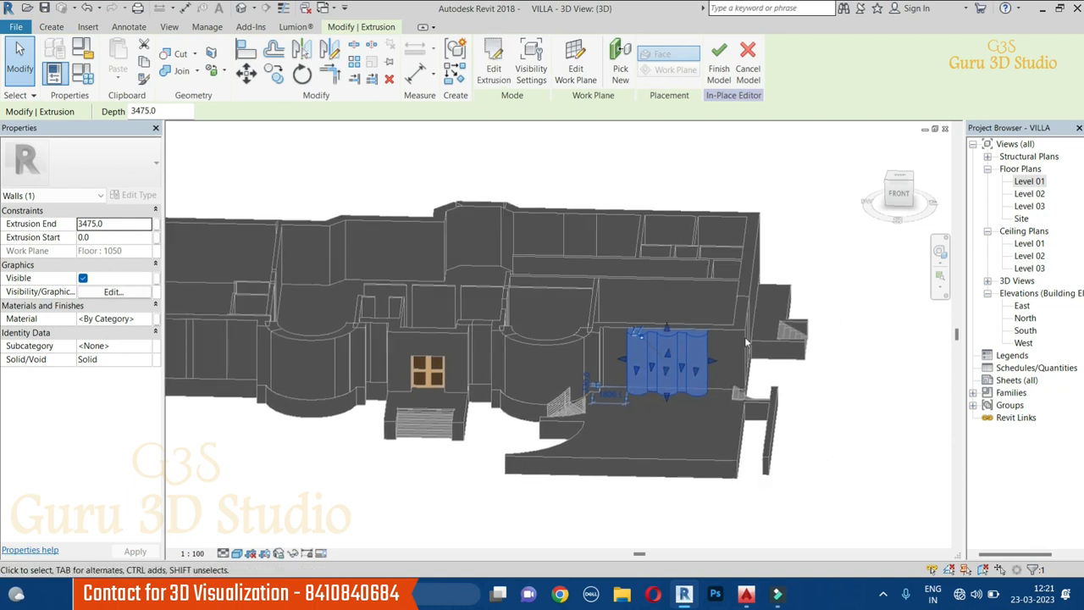
{"action": "left_click", "coordinate": [735, 65]}
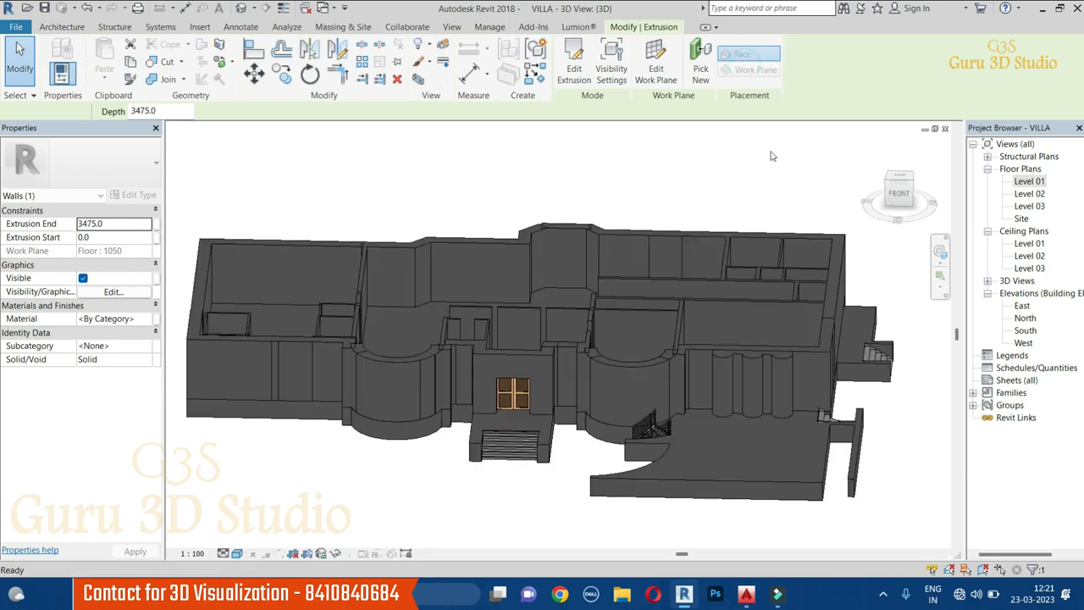
Reopen the scalloped wall for in-place editing, search materials for "white" and assign Gypsum Wall Board to its extrusion.
{"action": "left_click", "coordinate": [754, 352]}
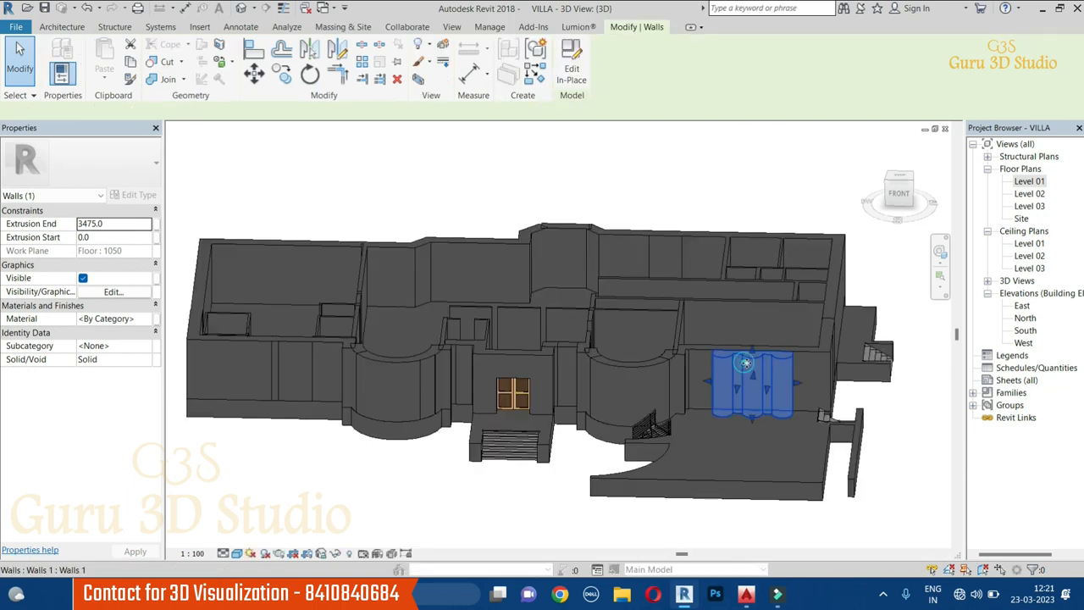
{"action": "left_click", "coordinate": [572, 68]}
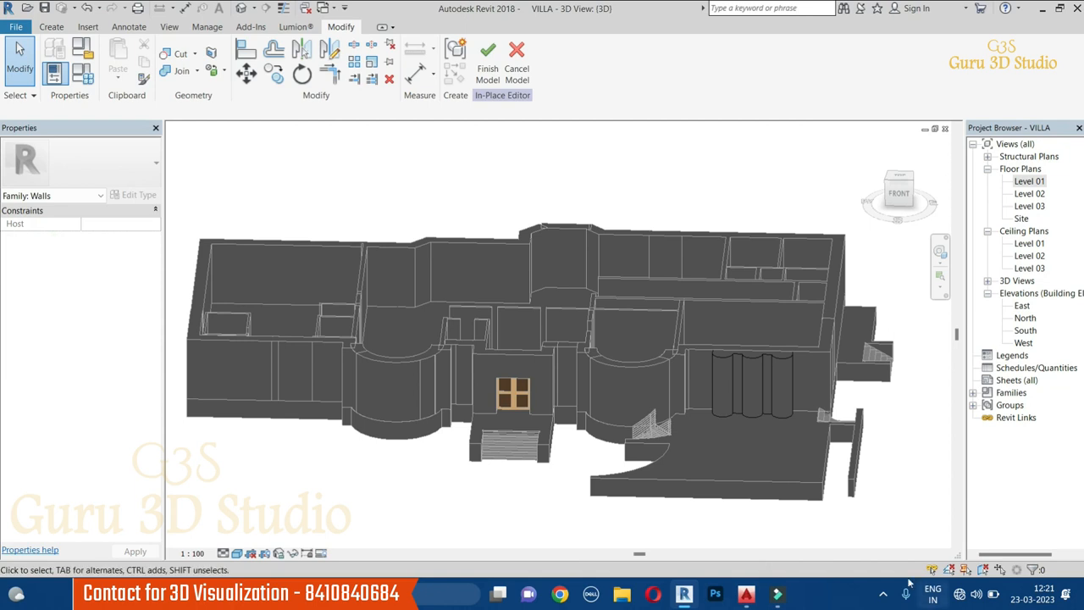
{"action": "left_click", "coordinate": [749, 358]}
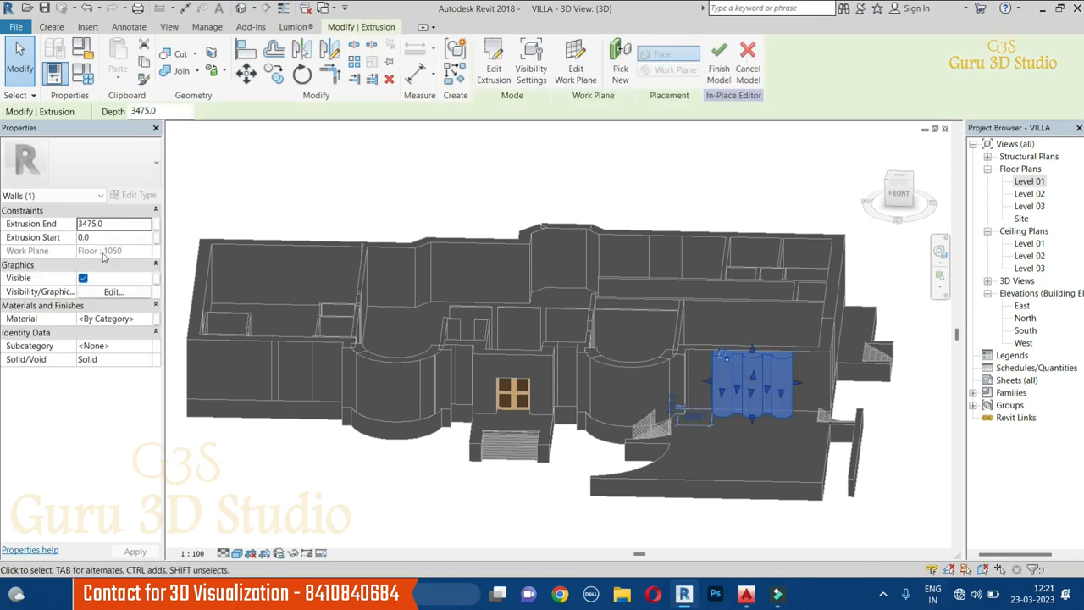
{"action": "left_click", "coordinate": [105, 319]}
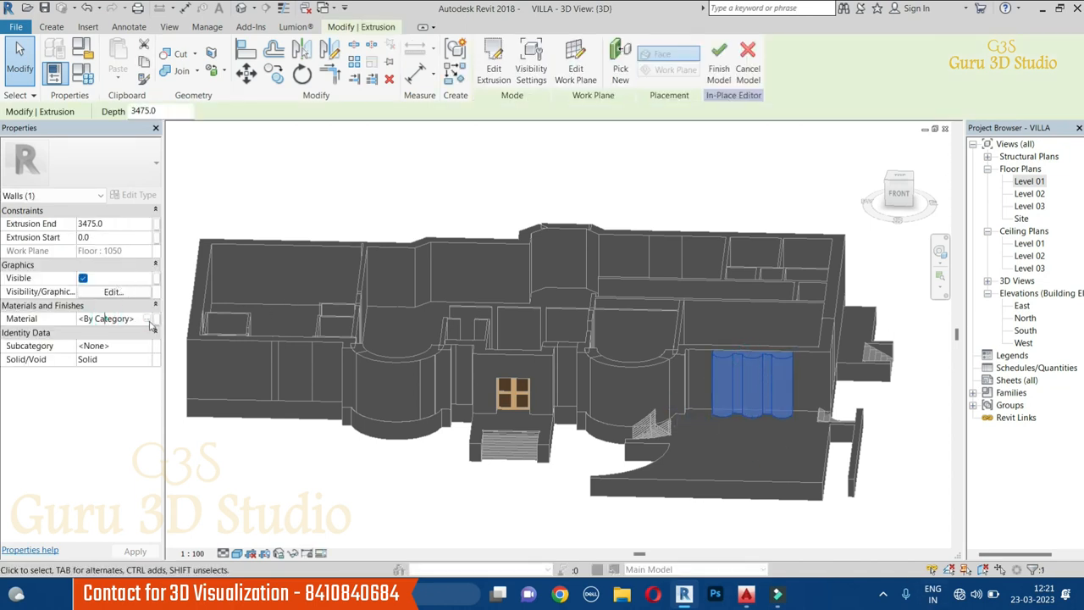
{"action": "left_click", "coordinate": [146, 319]}
{"action": "scroll", "coordinate": [573, 204], "scroll_direction": "up", "scroll_amount": 1}
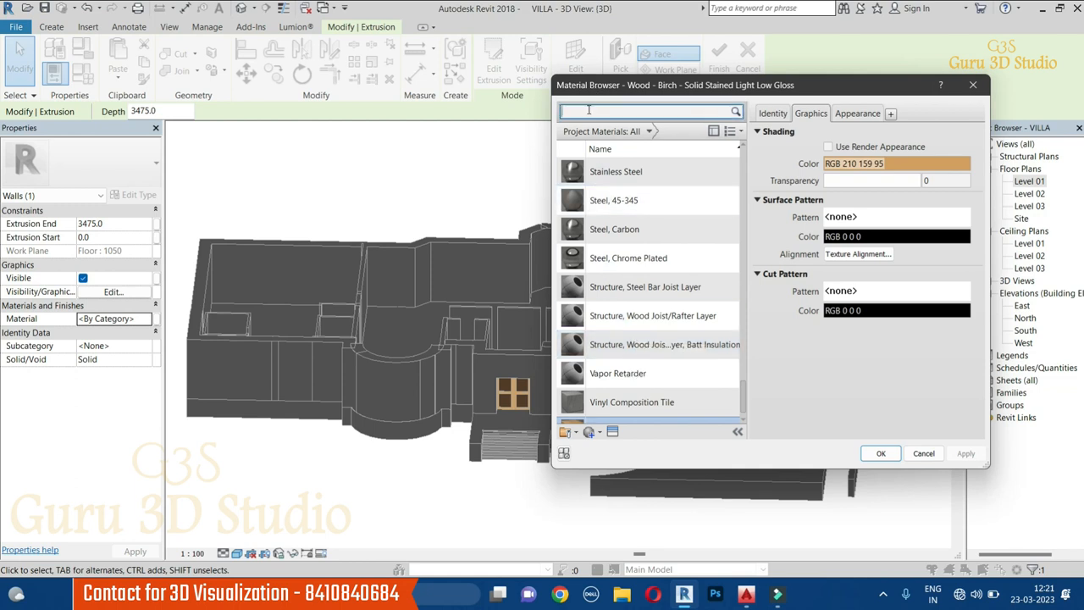
{"action": "key", "text": "BackSpace"}
{"action": "type", "text": "wh"}
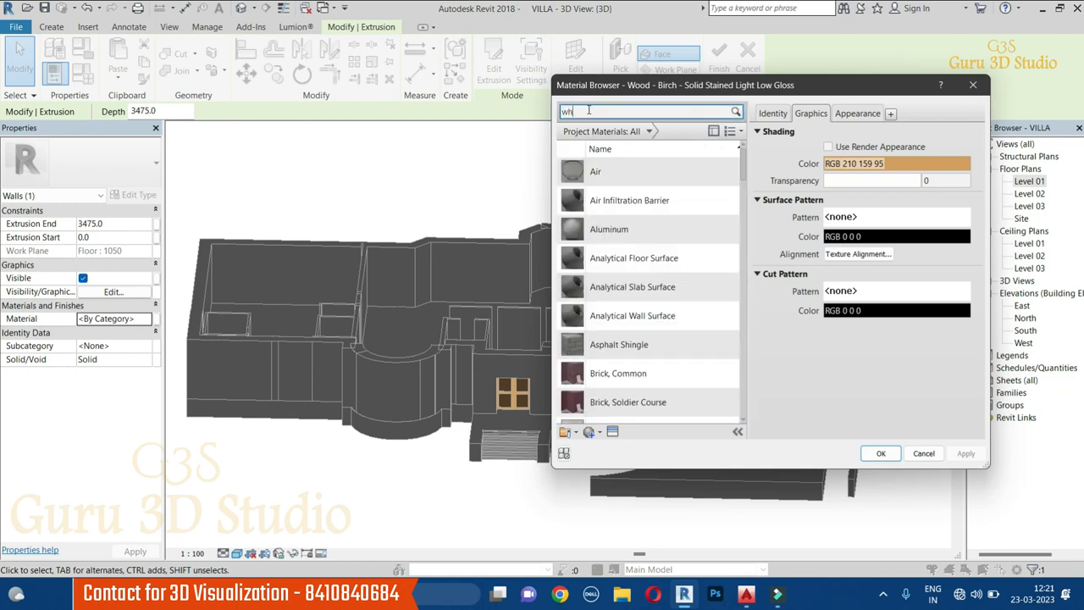
{"action": "type", "text": "ite"}
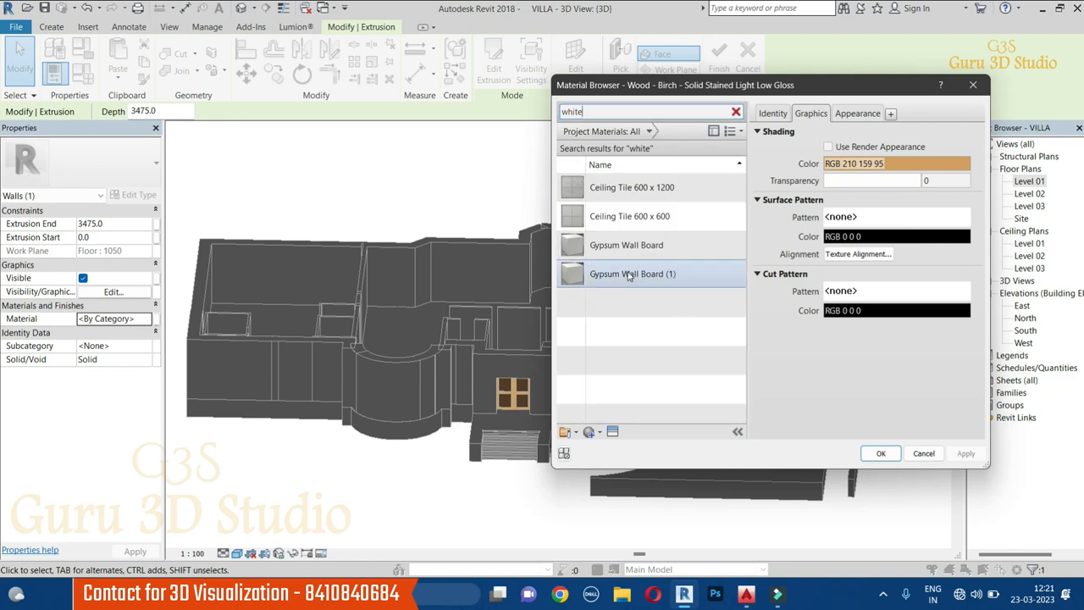
{"action": "left_click", "coordinate": [635, 245]}
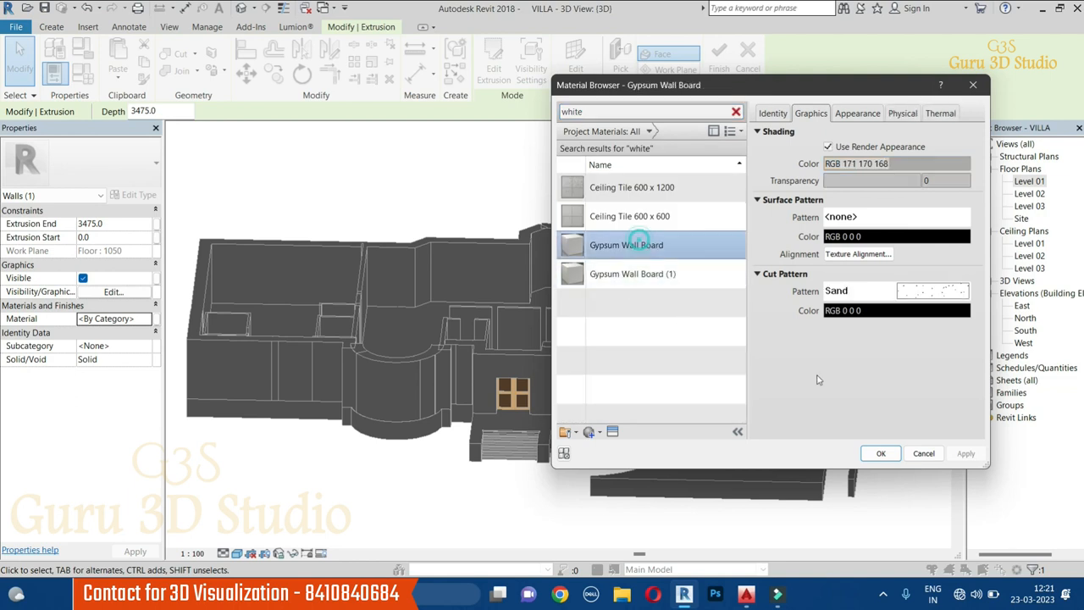
{"action": "left_click", "coordinate": [881, 453]}
{"action": "key", "text": "Escape"}
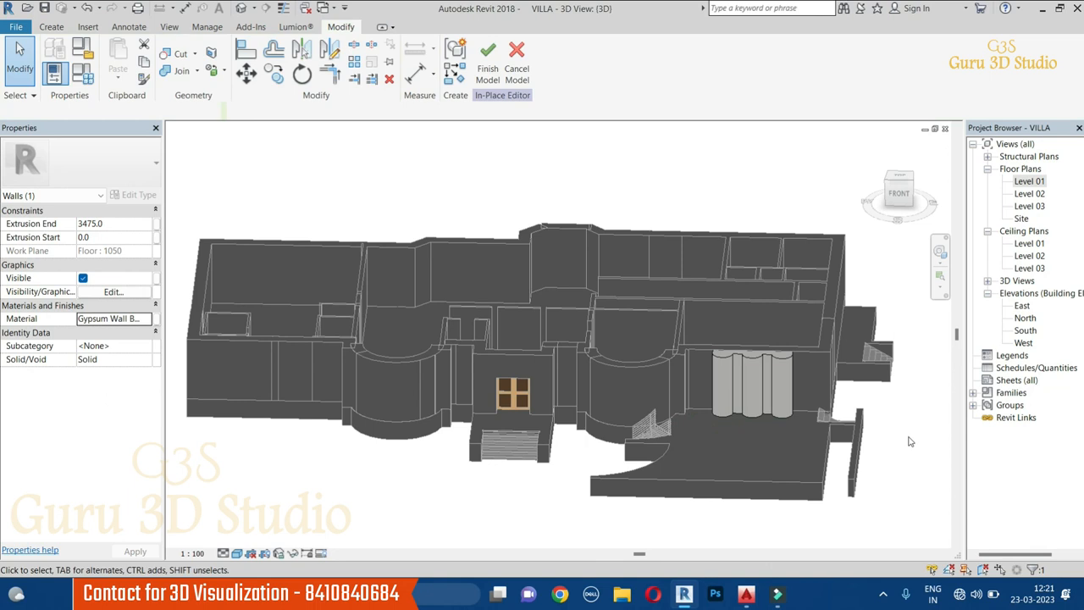
Start a void extrusion with the front wall's face as its work plane, and show that plane in the front view.
{"action": "scroll", "coordinate": [782, 415], "scroll_direction": "up", "scroll_amount": 5}
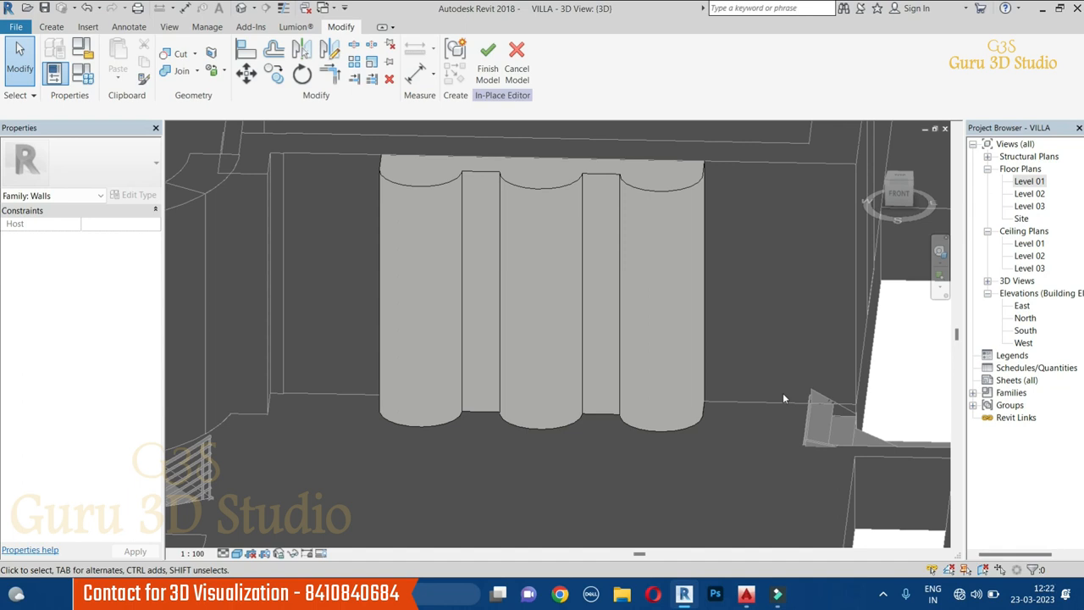
{"action": "left_click", "coordinate": [51, 27]}
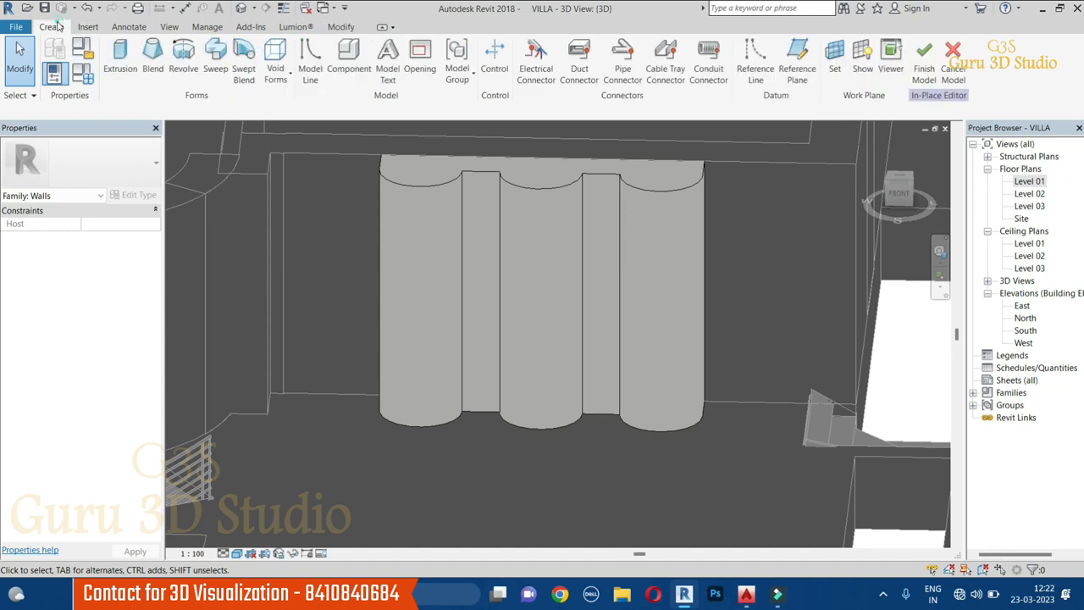
{"action": "left_click", "coordinate": [276, 74]}
{"action": "left_click", "coordinate": [300, 102]}
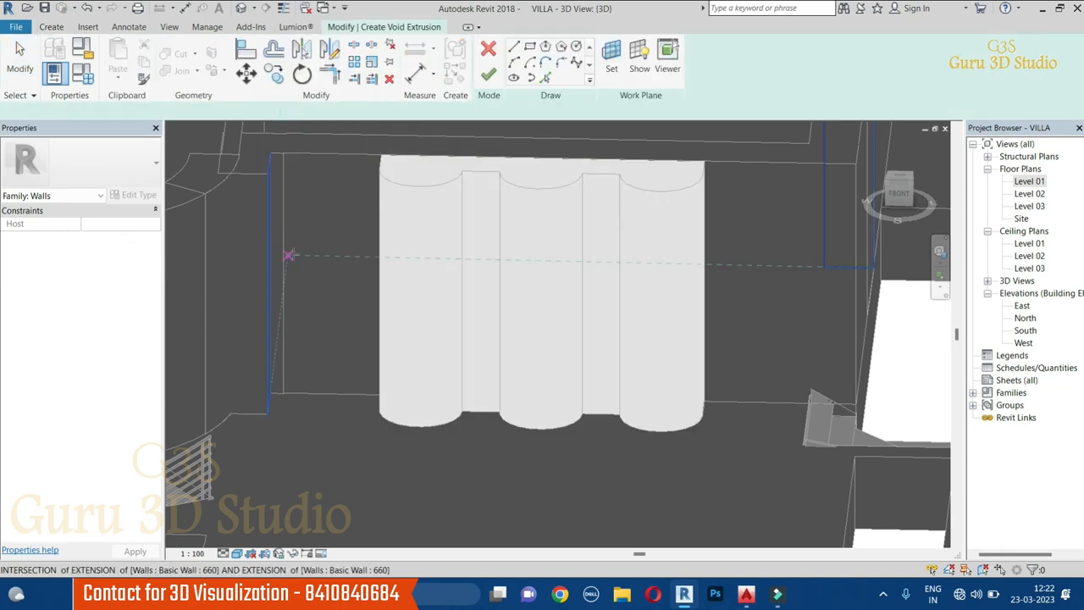
{"action": "left_click", "coordinate": [611, 58]}
{"action": "left_click", "coordinate": [180, 215]}
{"action": "left_click", "coordinate": [237, 278]}
{"action": "left_click", "coordinate": [764, 333]}
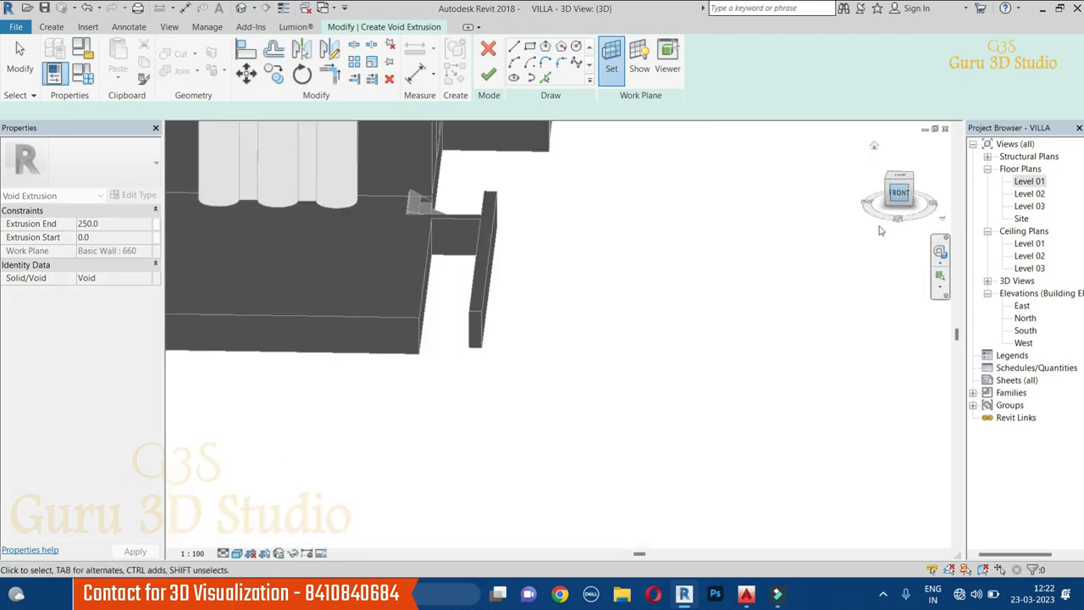
{"action": "scroll", "coordinate": [689, 359], "scroll_direction": "up", "scroll_amount": 6}
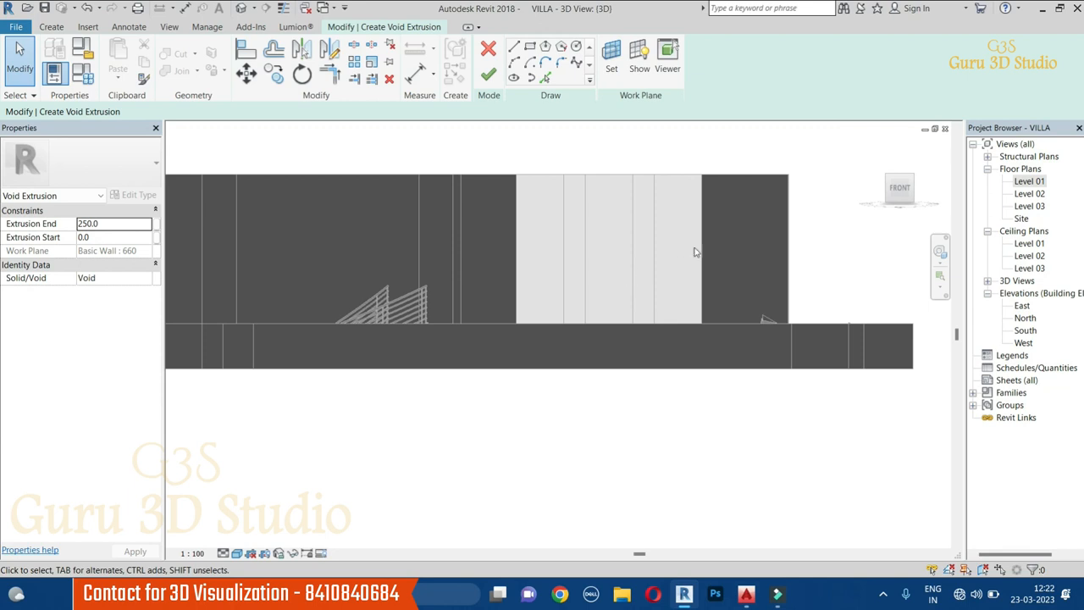
{"action": "left_click", "coordinate": [649, 74]}
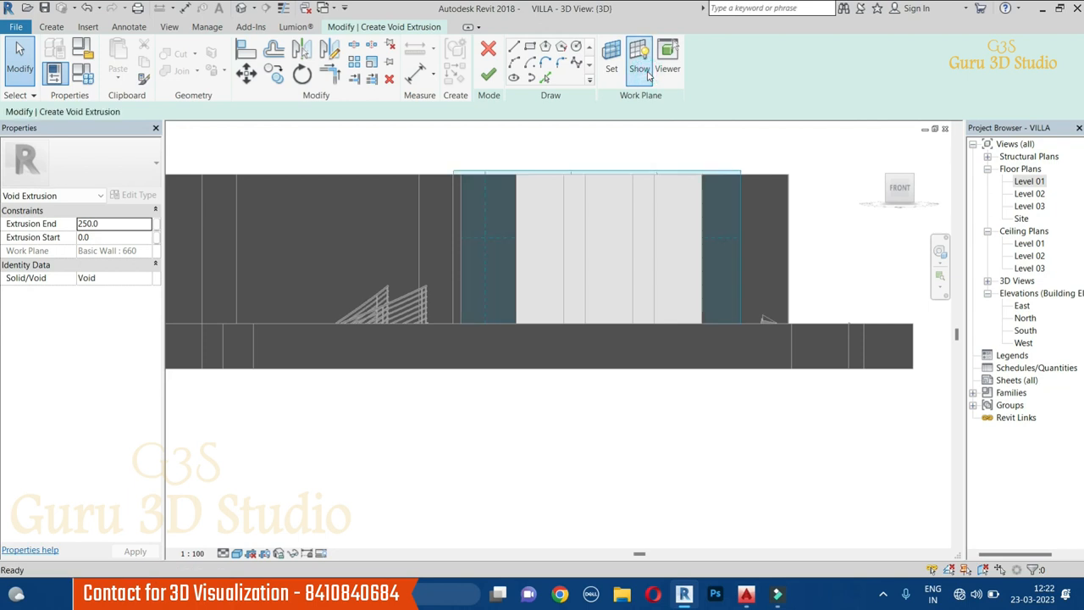
Hide the work plane and frame the scalloped wall in the front view.
{"action": "left_click", "coordinate": [649, 74]}
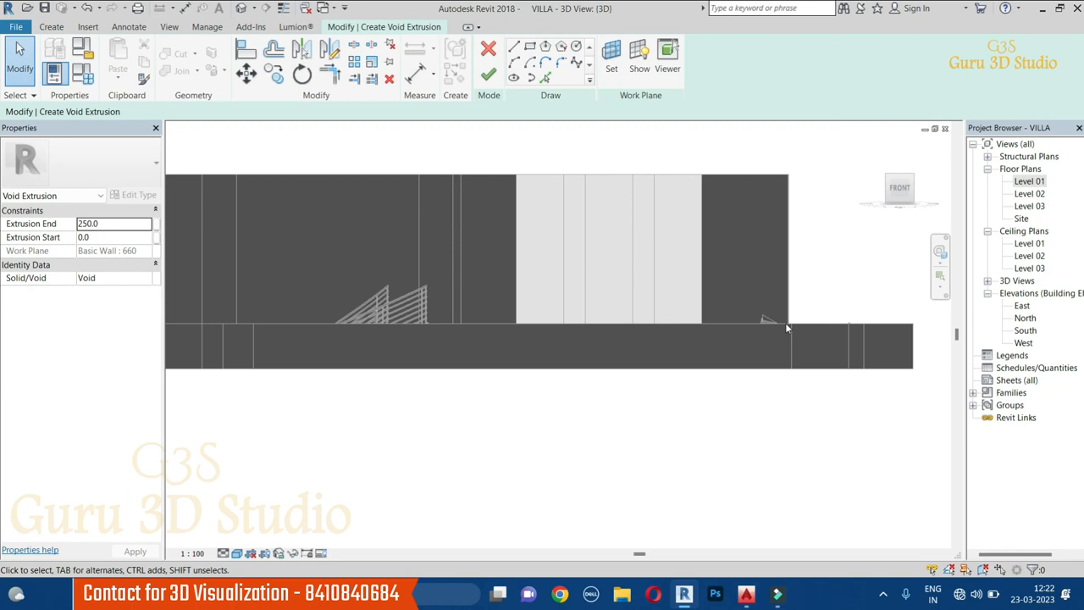
{"action": "middle_click_drag", "start_coordinate": [795, 328], "coordinate": [768, 410]}
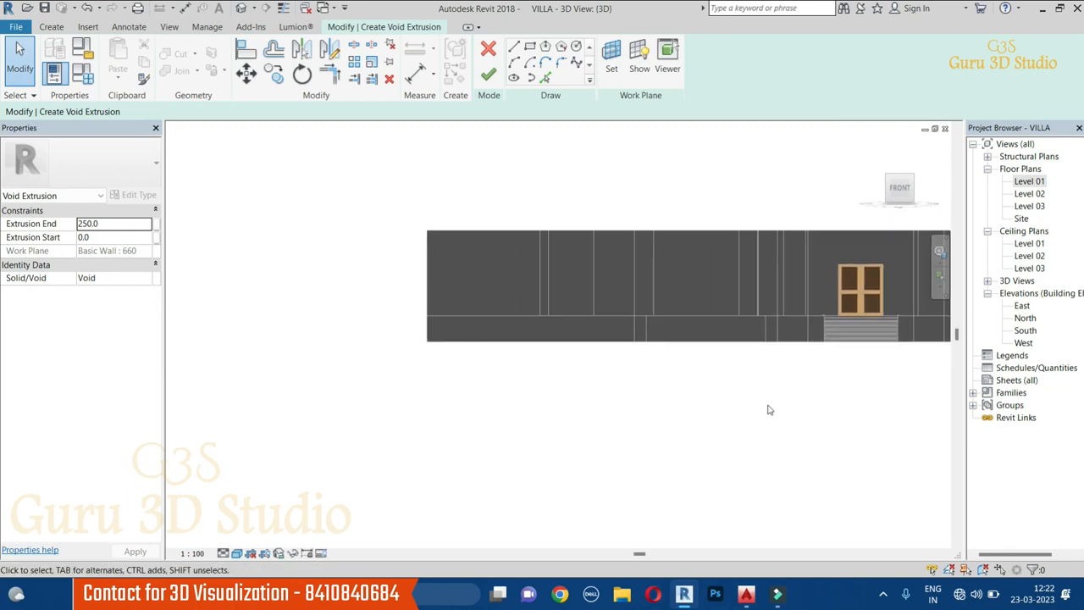
{"action": "middle_click_drag", "start_coordinate": [583, 375], "coordinate": [213, 372]}
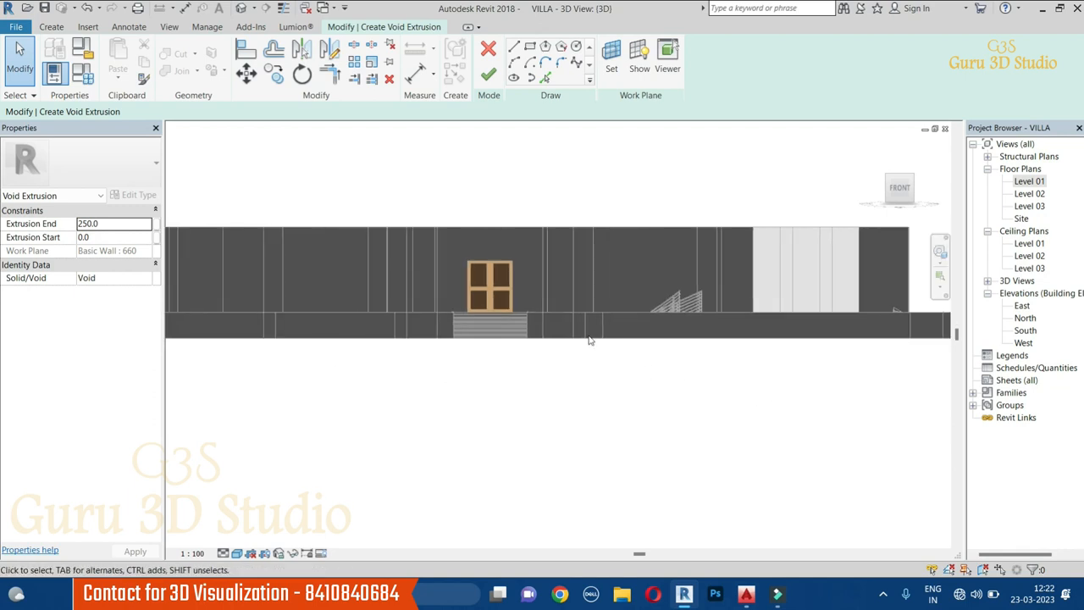
{"action": "middle_click_drag", "start_coordinate": [590, 344], "coordinate": [442, 344]}
{"action": "scroll", "coordinate": [734, 301], "scroll_direction": "up", "scroll_amount": 3}
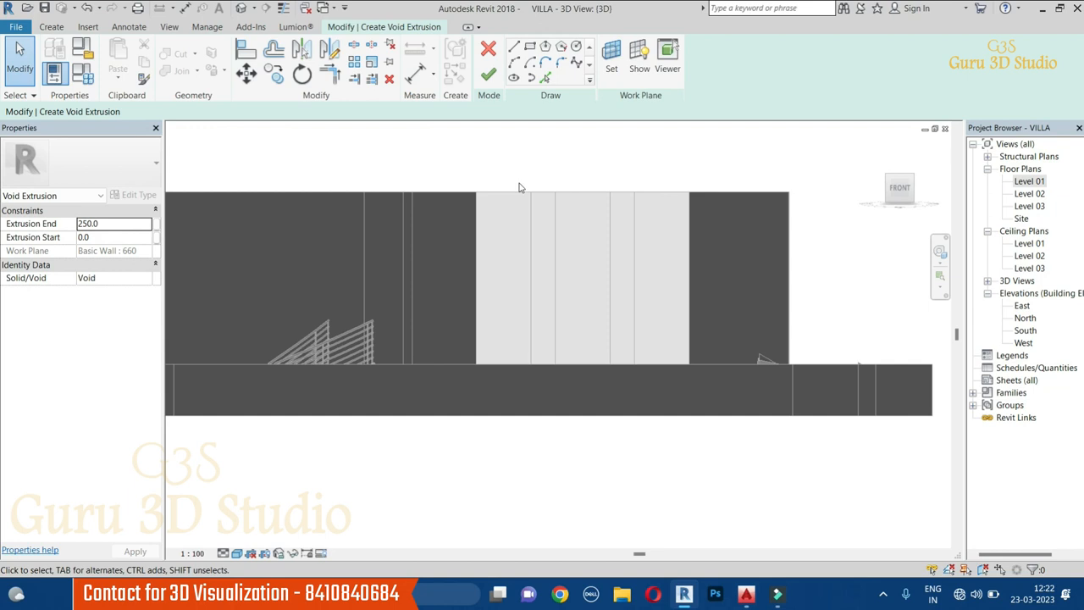
Sketch a wide horizontal ellipse centred on the scalloped wall's front and finish it as a void extrusion with a depth of 250.
{"action": "left_click", "coordinate": [576, 47]}
{"action": "scroll", "coordinate": [595, 186], "scroll_direction": "up", "scroll_amount": 2}
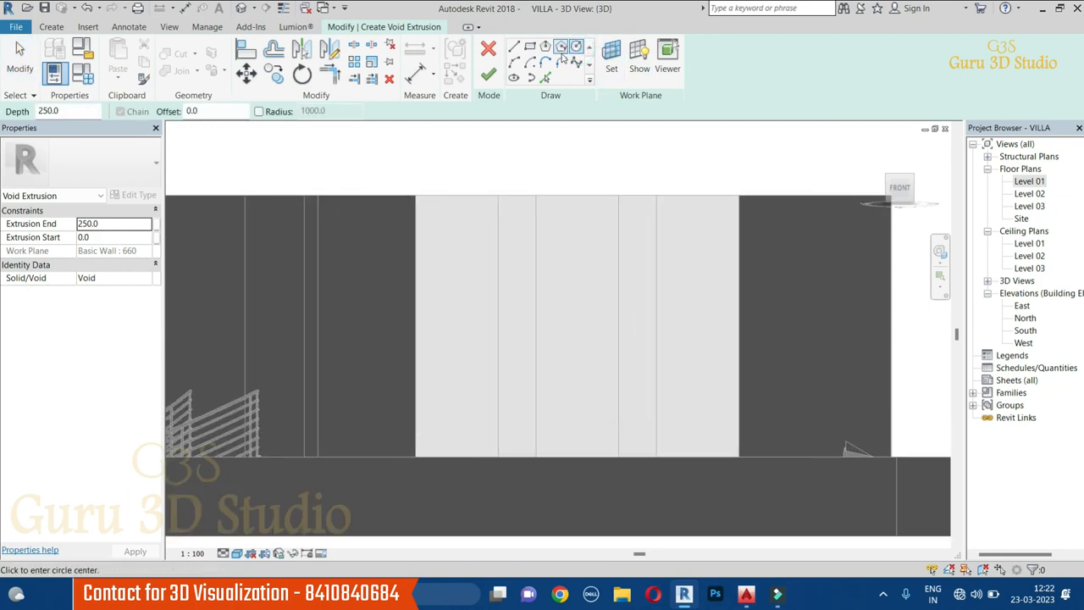
{"action": "left_click", "coordinate": [508, 76]}
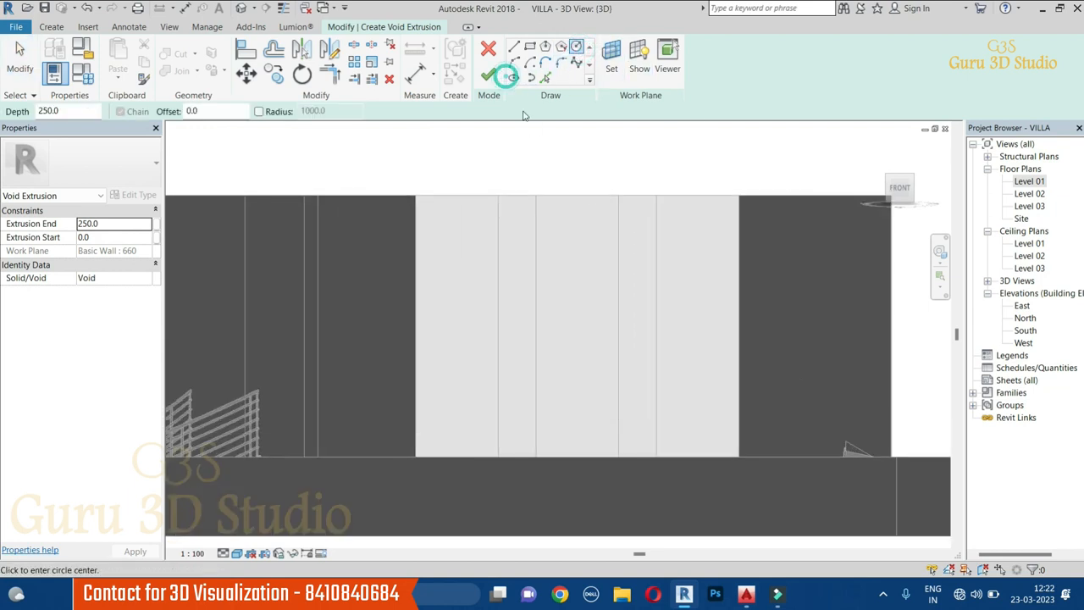
{"action": "left_click", "coordinate": [576, 326]}
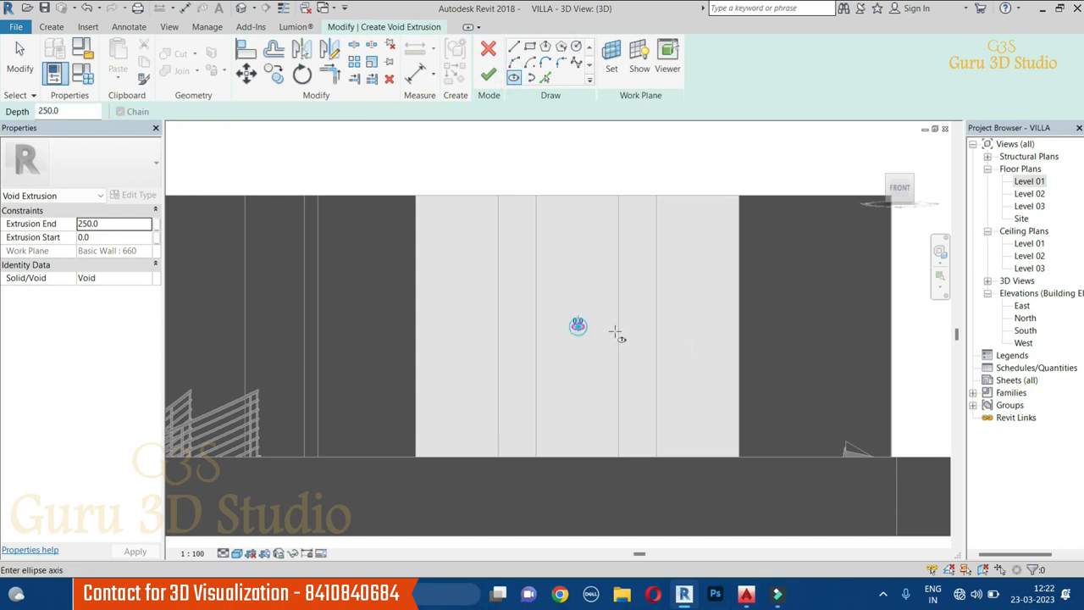
{"action": "left_click", "coordinate": [712, 326]}
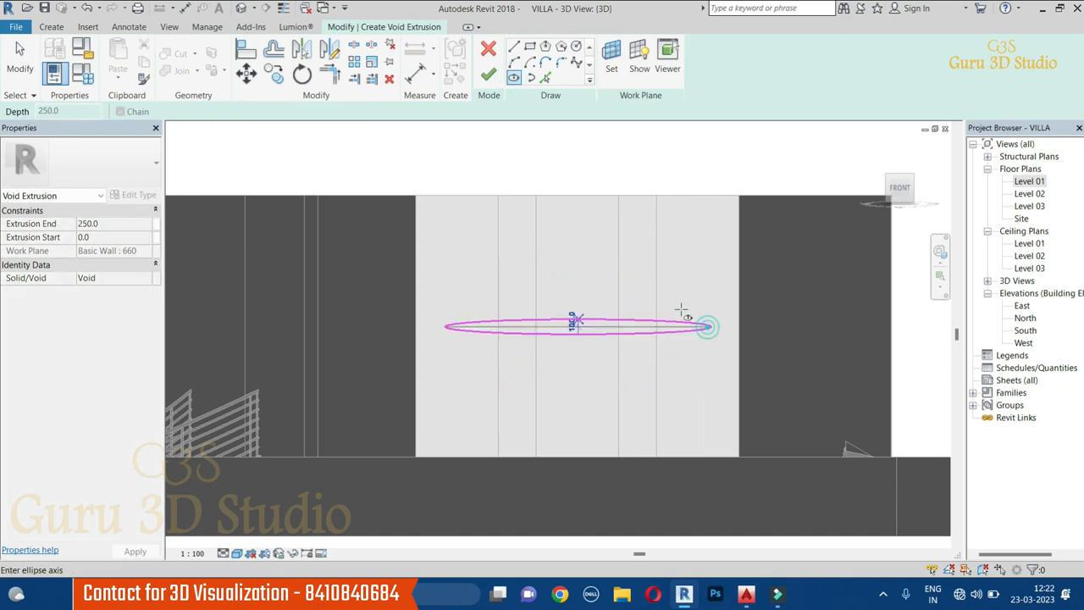
{"action": "left_click", "coordinate": [642, 258]}
{"action": "key", "text": "Escape"}
{"action": "key", "text": "Escape"}
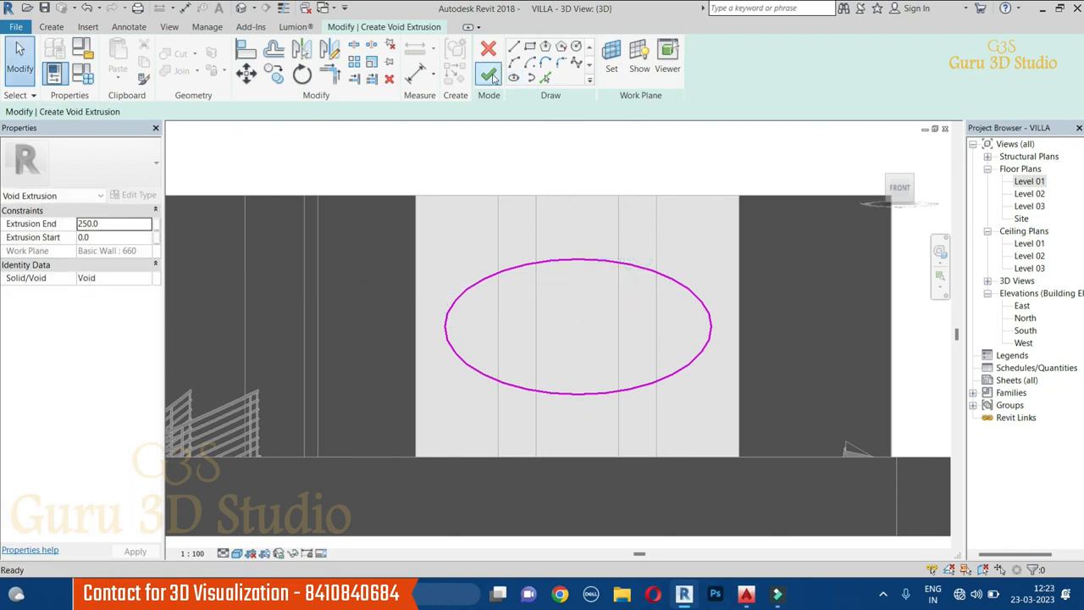
{"action": "left_click", "coordinate": [492, 78]}
Show the 3D view in Wireframe style so the elliptical void inside the walls can be reached.
{"action": "scroll", "coordinate": [619, 272], "scroll_direction": "down", "scroll_amount": 2}
{"action": "middle_click_drag", "start_coordinate": [644, 299], "coordinate": [661, 432], "text": "shift"}
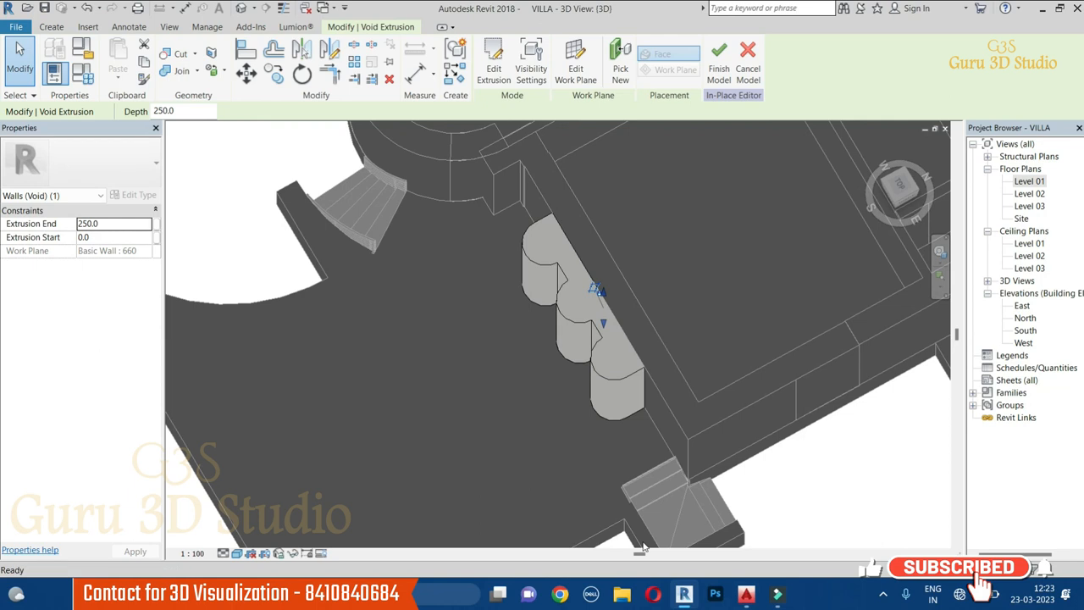
{"action": "middle_click_drag", "start_coordinate": [807, 477], "coordinate": [615, 426], "text": "shift"}
{"action": "left_click", "coordinate": [236, 553]}
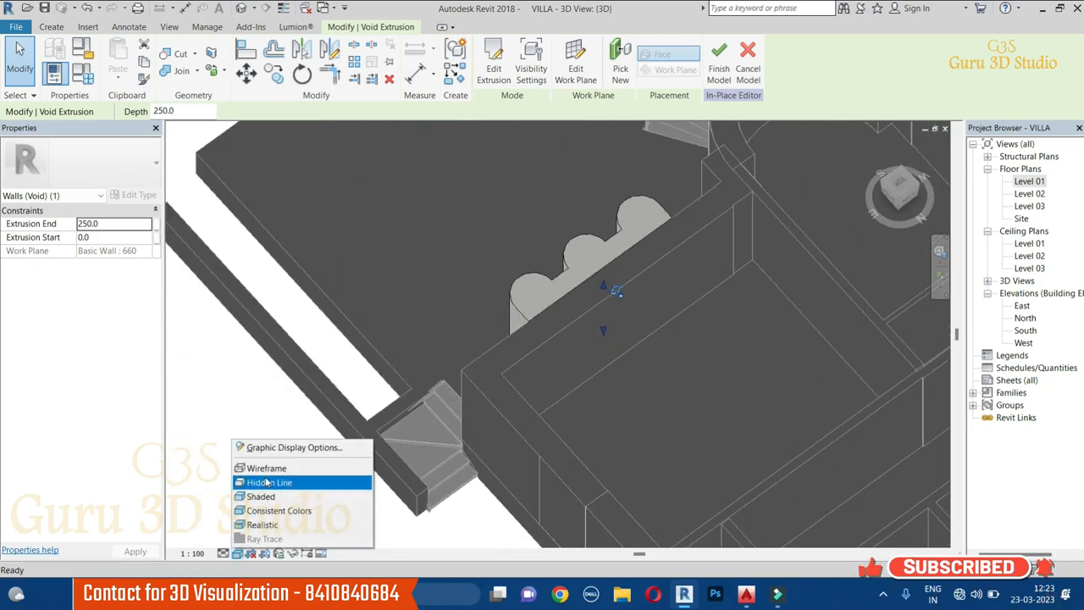
{"action": "left_click", "coordinate": [238, 467]}
{"action": "left_click", "coordinate": [238, 467]}
Stretch the elliptical void outward until it passes completely through the scalloped wall.
{"action": "middle_click_drag", "start_coordinate": [234, 455], "coordinate": [610, 302], "text": "shift"}
{"action": "left_click", "coordinate": [613, 300]}
{"action": "middle_click_drag", "start_coordinate": [697, 402], "coordinate": [596, 314], "text": "shift"}
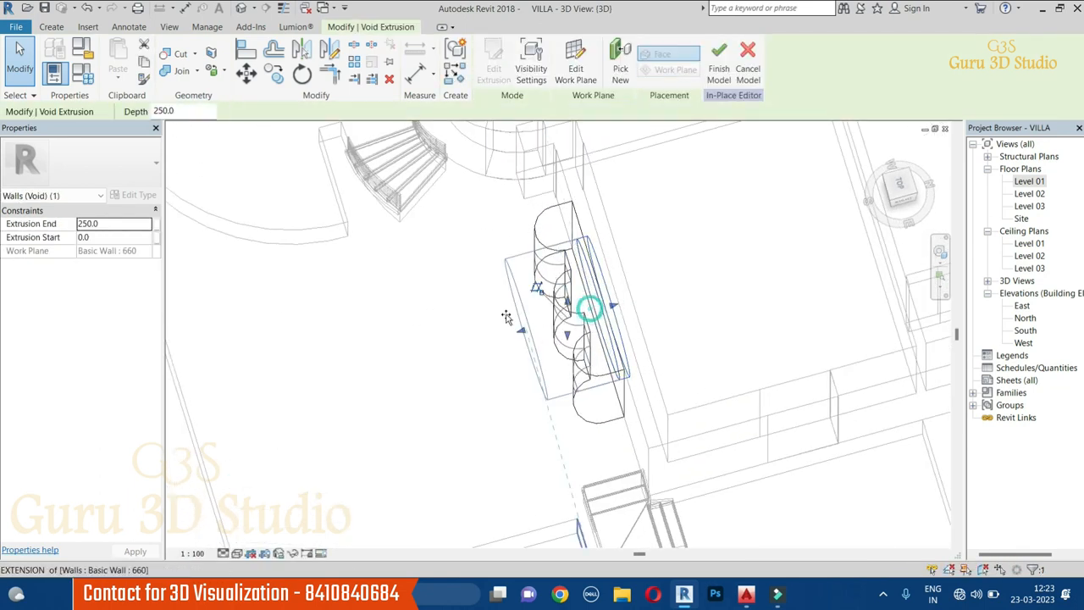
{"action": "left_click_drag", "start_coordinate": [584, 305], "coordinate": [509, 297]}
{"action": "left_click", "coordinate": [823, 526]}
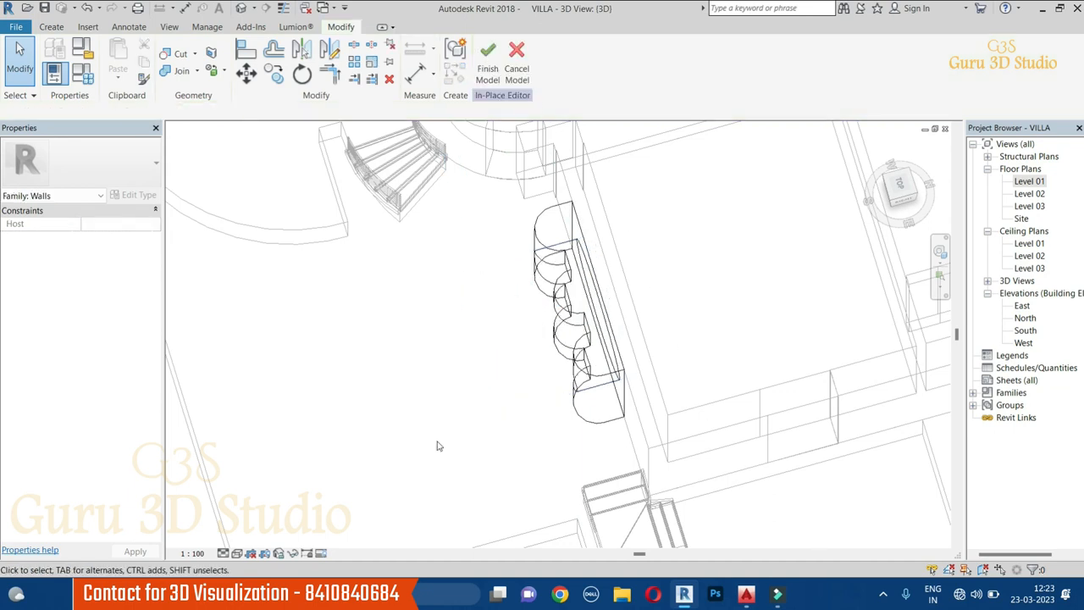
Set the 3D view back to Shaded style and finish the in-place wall model.
{"action": "left_click", "coordinate": [236, 553]}
{"action": "left_click", "coordinate": [265, 498]}
{"action": "mouse_move", "coordinate": [446, 488]}
{"action": "middle_mouse_down", "text": "shift"}
{"action": "mouse_move", "coordinate": [687, 317]}
{"action": "mouse_move", "coordinate": [707, 244]}
{"action": "mouse_move", "coordinate": [731, 300]}
{"action": "mouse_move", "coordinate": [724, 292]}
{"action": "middle_mouse_up", "text": "shift"}
{"action": "left_click", "coordinate": [488, 68]}
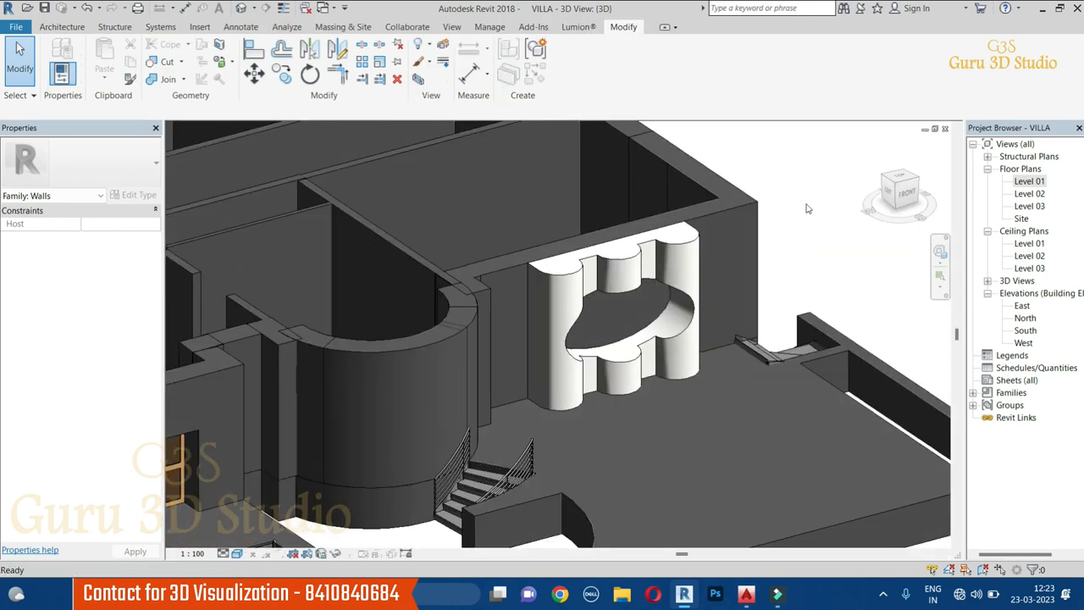
Examine the scalloped wall and its elliptical opening from several angles.
{"action": "middle_click_drag", "start_coordinate": [644, 305], "coordinate": [809, 268], "text": "shift"}
{"action": "middle_click_drag", "start_coordinate": [804, 322], "coordinate": [810, 374], "text": "shift"}
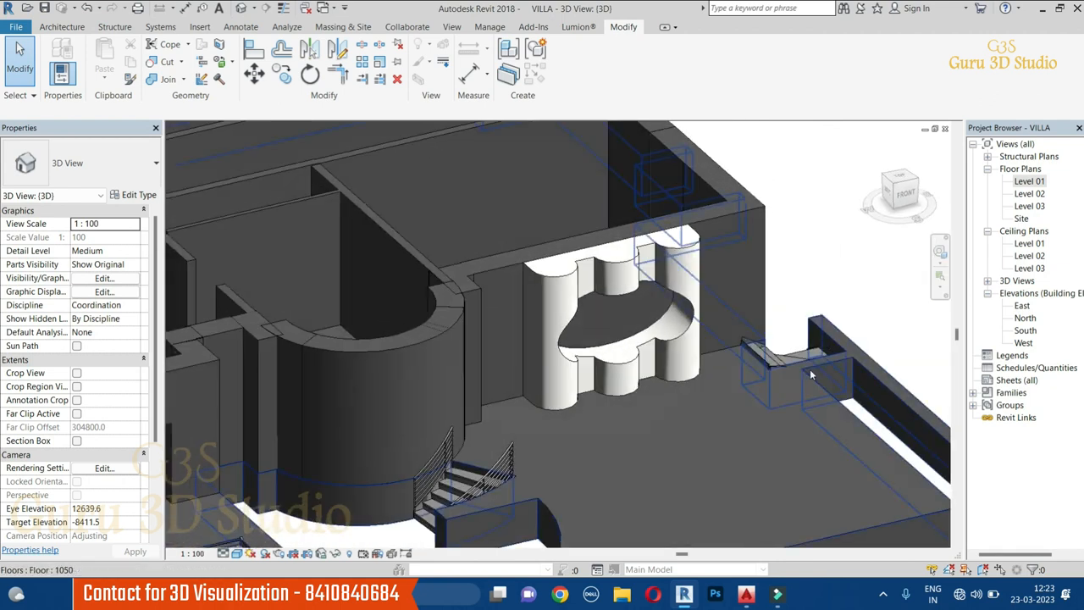
{"action": "middle_click_drag", "start_coordinate": [811, 418], "coordinate": [788, 351], "text": "shift"}
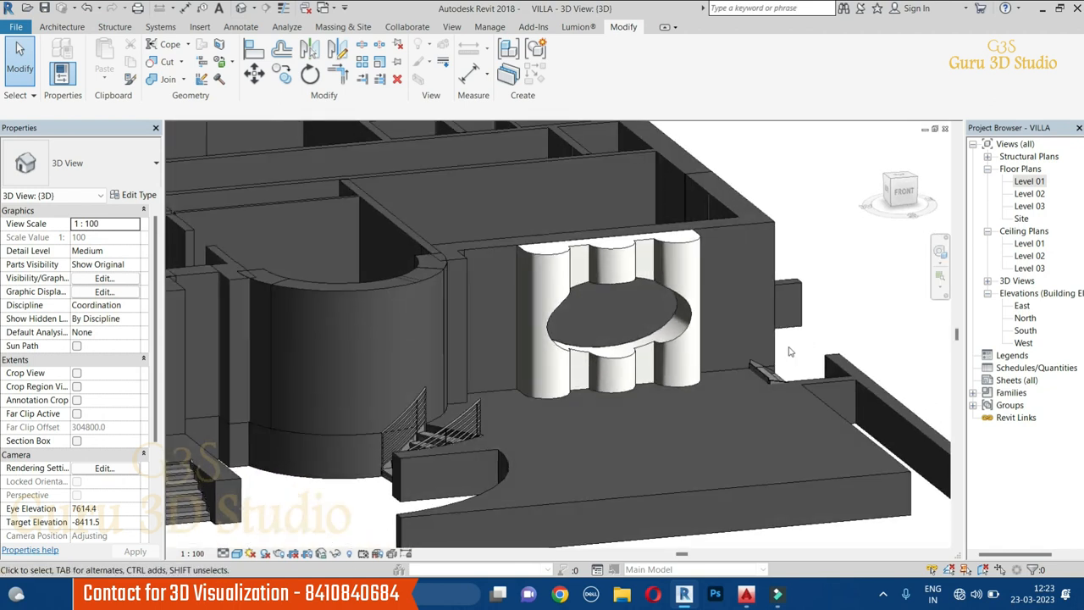
{"action": "scroll", "coordinate": [723, 384], "scroll_direction": "down", "scroll_amount": 3}
{"action": "middle_click_drag", "start_coordinate": [723, 383], "coordinate": [652, 366], "text": "shift"}
{"action": "scroll", "coordinate": [651, 362], "scroll_direction": "up", "scroll_amount": 2}
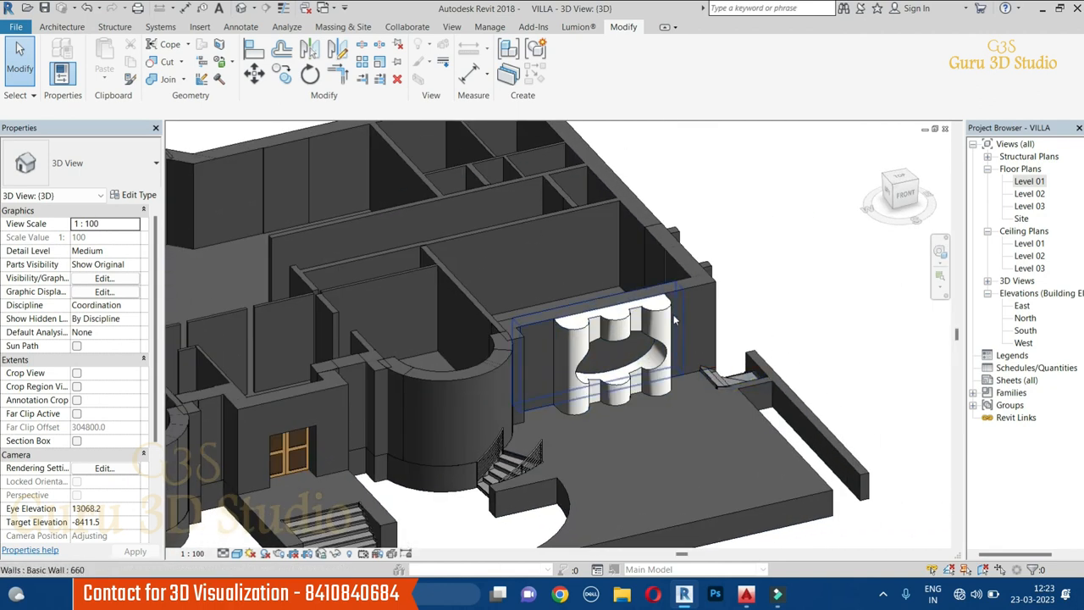
{"action": "left_click", "coordinate": [667, 312]}
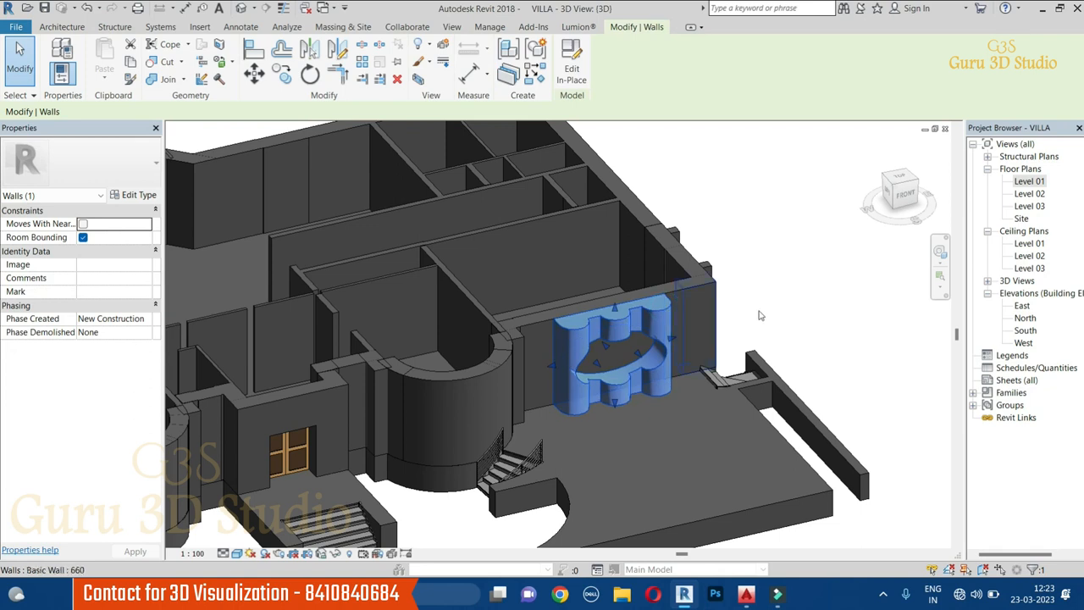
{"action": "left_click", "coordinate": [805, 310]}
{"action": "middle_click_drag", "start_coordinate": [806, 304], "coordinate": [878, 314]}
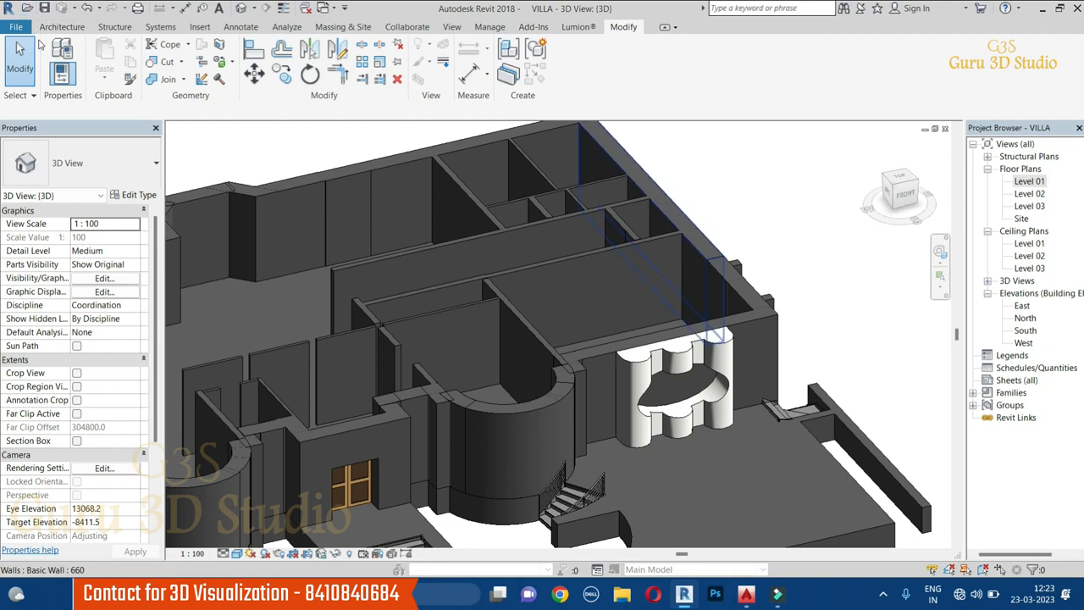
{"action": "left_click", "coordinate": [62, 27]}
{"action": "left_click", "coordinate": [155, 82]}
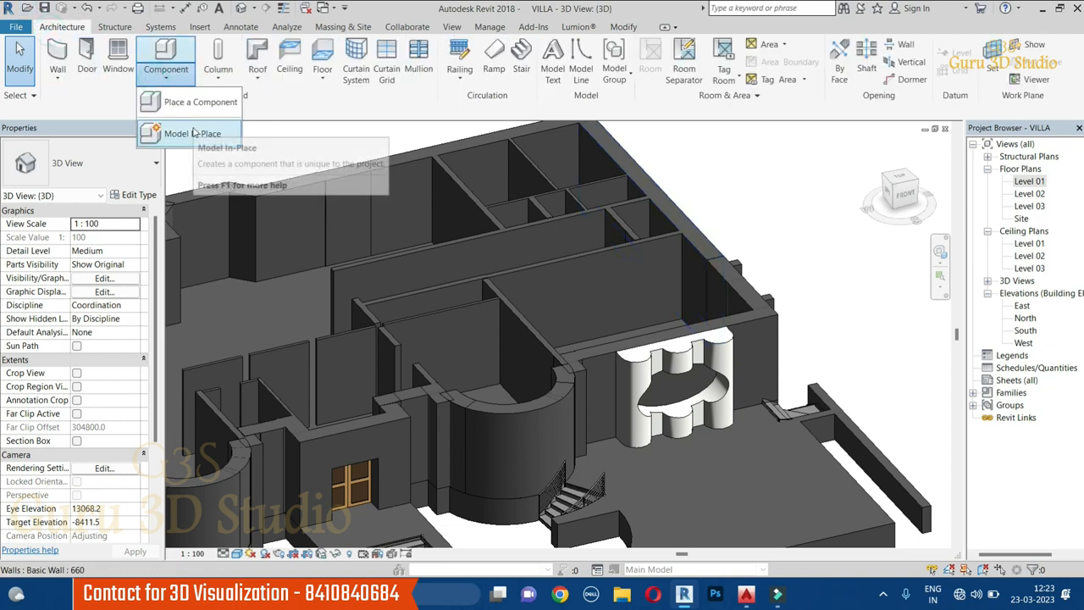
{"action": "left_click", "coordinate": [182, 135]}
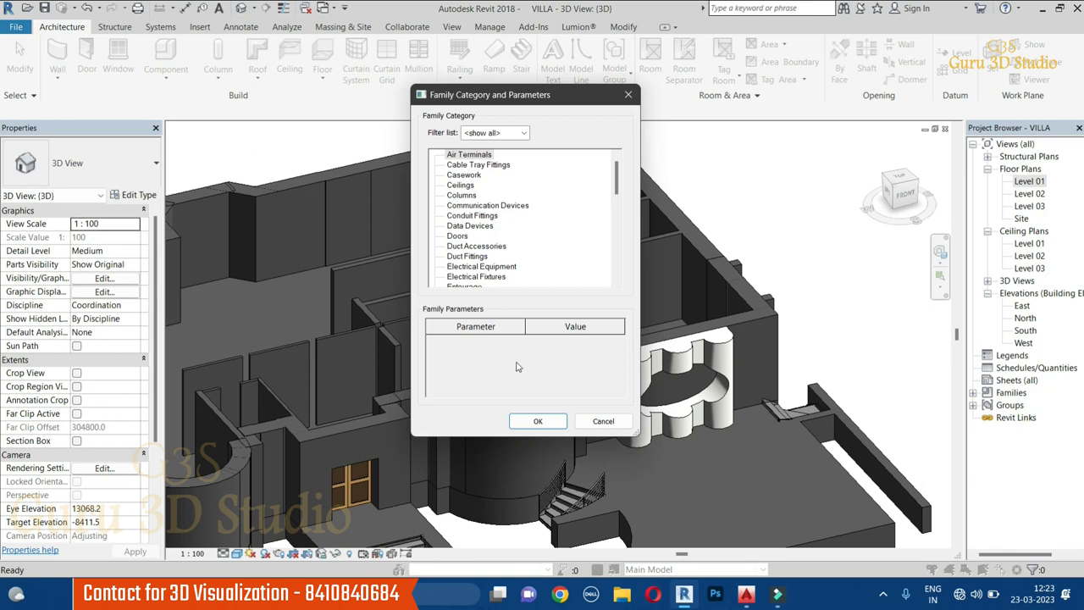
{"action": "left_click", "coordinate": [603, 421]}
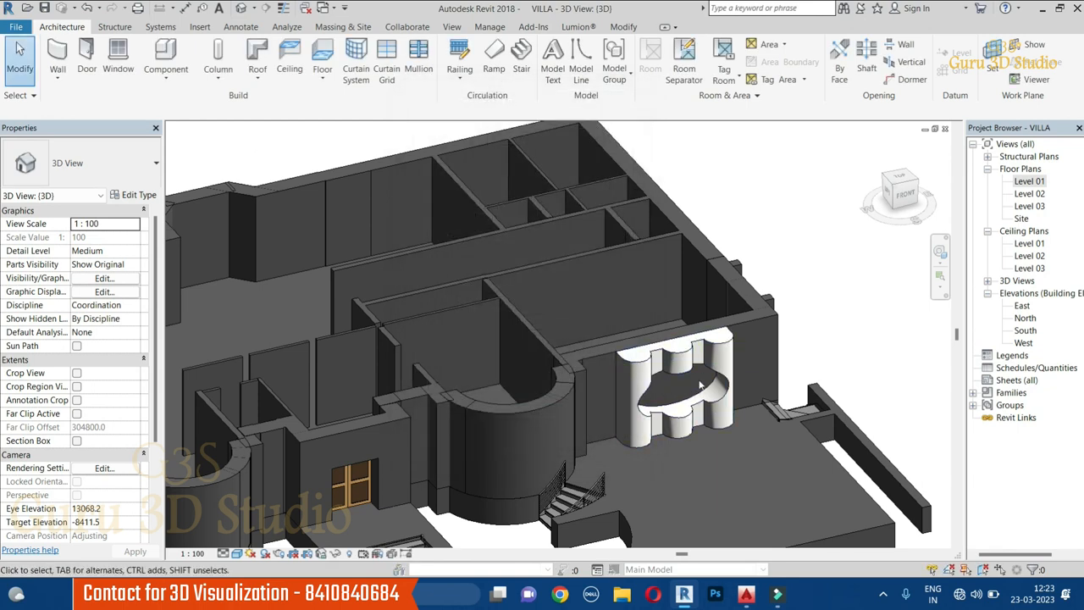
{"action": "left_click", "coordinate": [726, 343]}
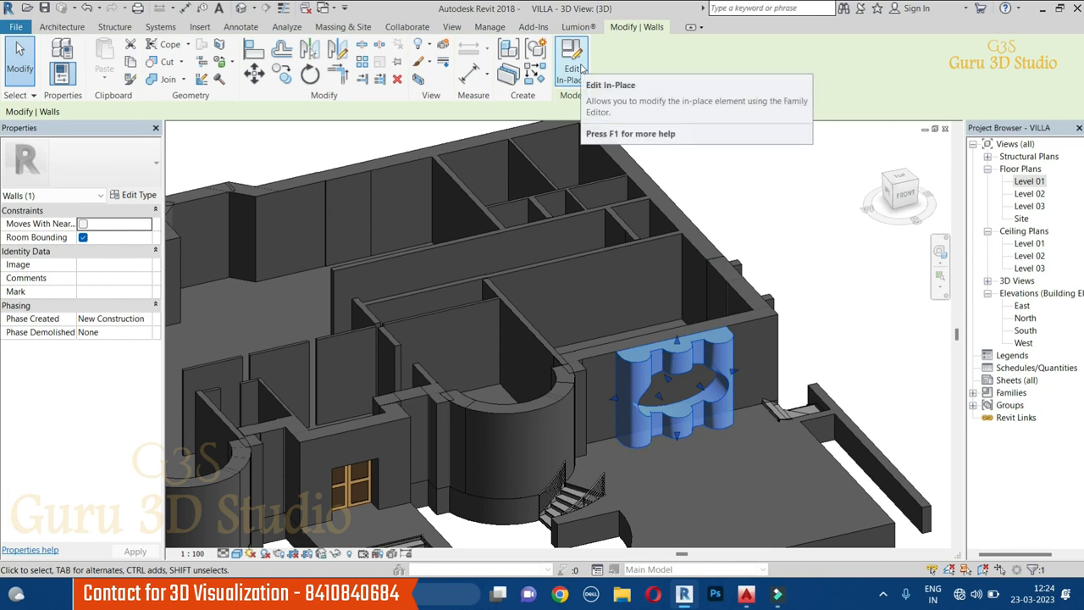
{"action": "left_click", "coordinate": [856, 315]}
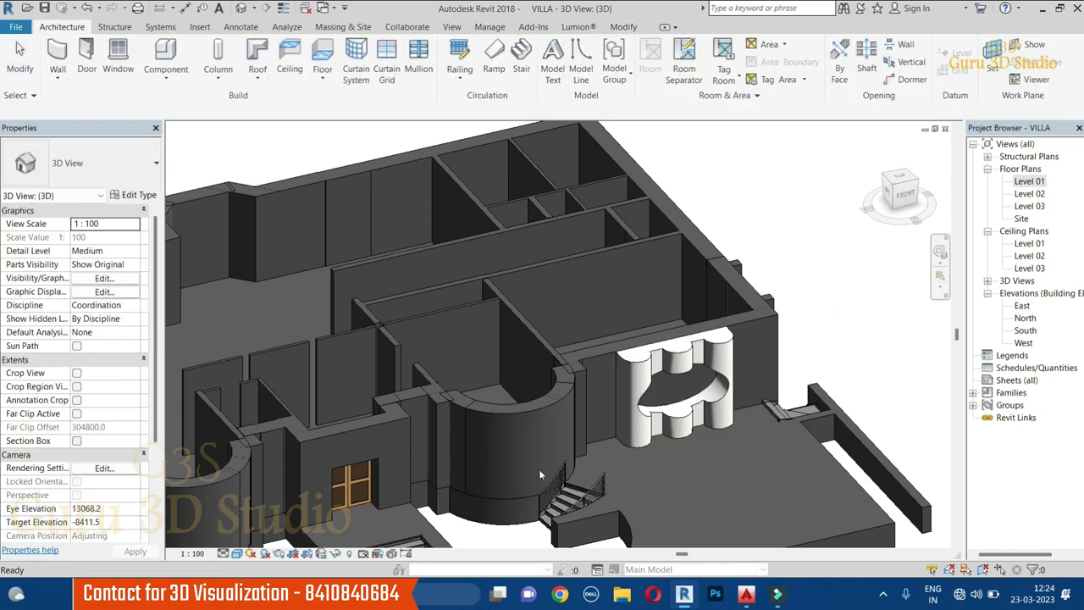
{"action": "left_click", "coordinate": [839, 282]}
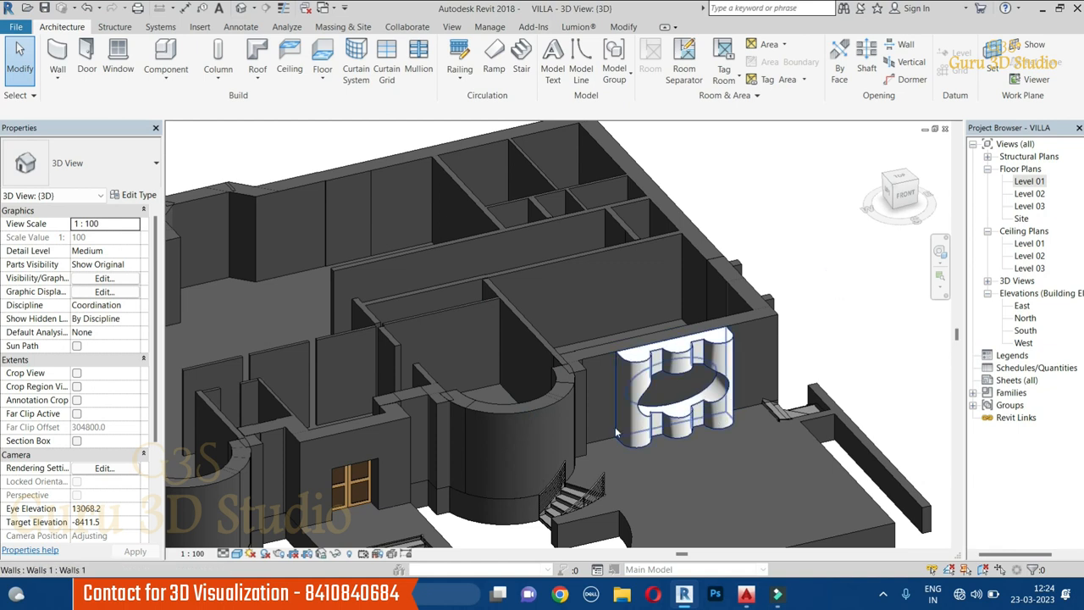
{"action": "scroll", "coordinate": [534, 444], "scroll_direction": "down", "scroll_amount": 3}
{"action": "left_click", "coordinate": [419, 392]}
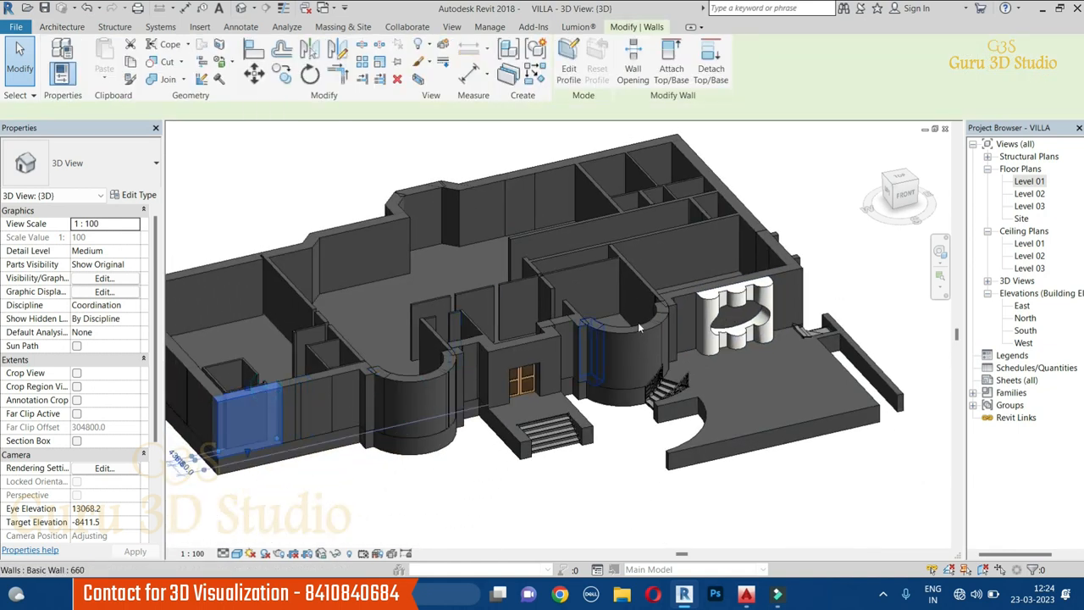
{"action": "left_click", "coordinate": [418, 537]}
Create a new in-place model in the Generic Models category with the default name, for the straight front wall at the villa's left end.
{"action": "scroll", "coordinate": [221, 416], "scroll_direction": "up", "scroll_amount": 6}
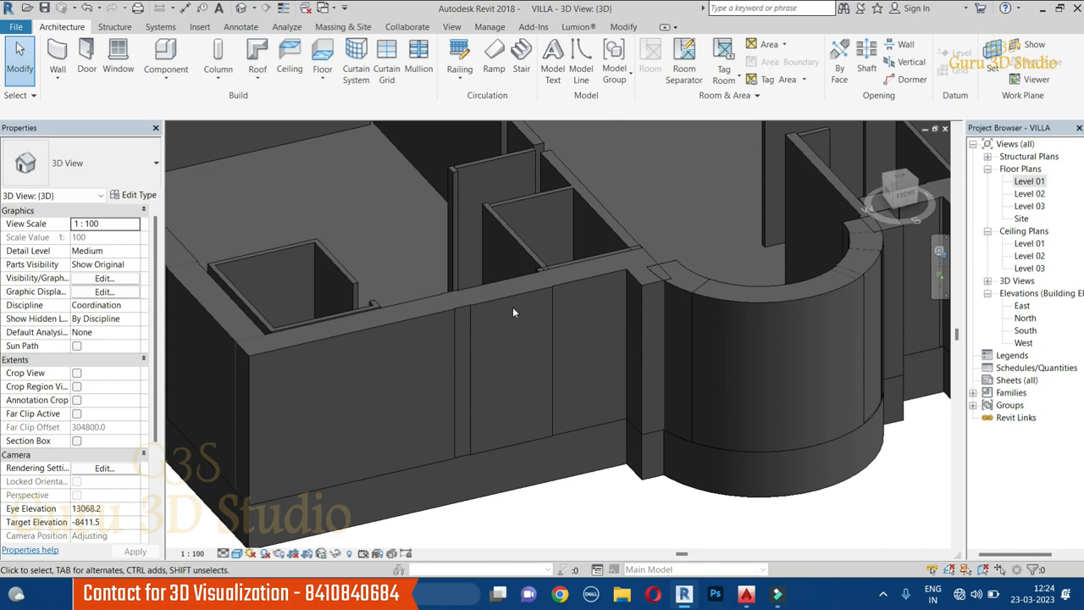
{"action": "middle_click_drag", "start_coordinate": [490, 311], "coordinate": [527, 466], "text": "shift"}
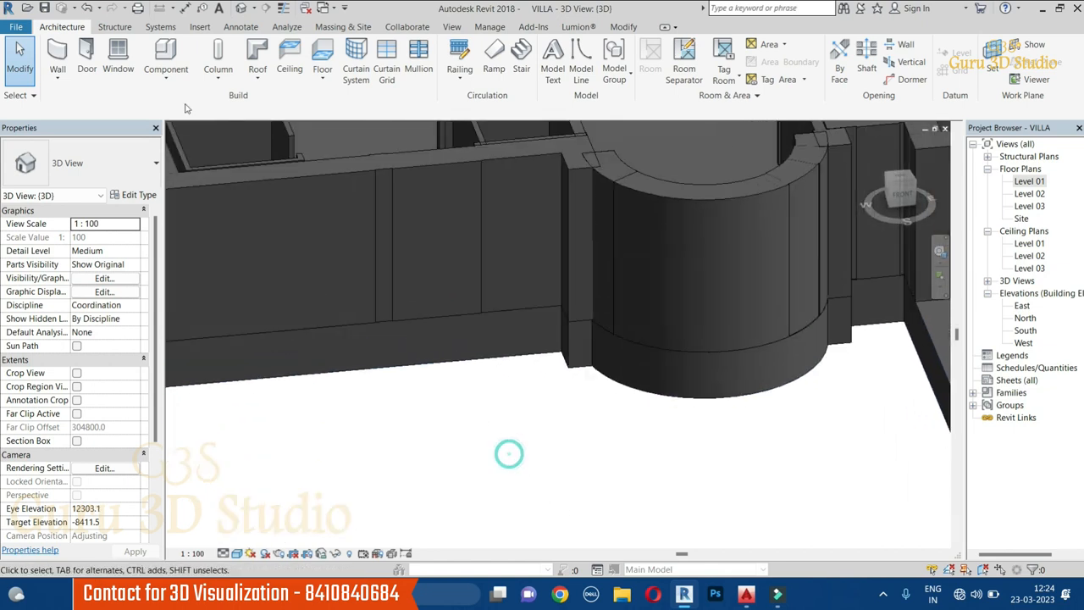
{"action": "left_click", "coordinate": [166, 75]}
{"action": "left_click", "coordinate": [184, 140]}
{"action": "scroll", "coordinate": [475, 279], "scroll_direction": "down", "scroll_amount": 3}
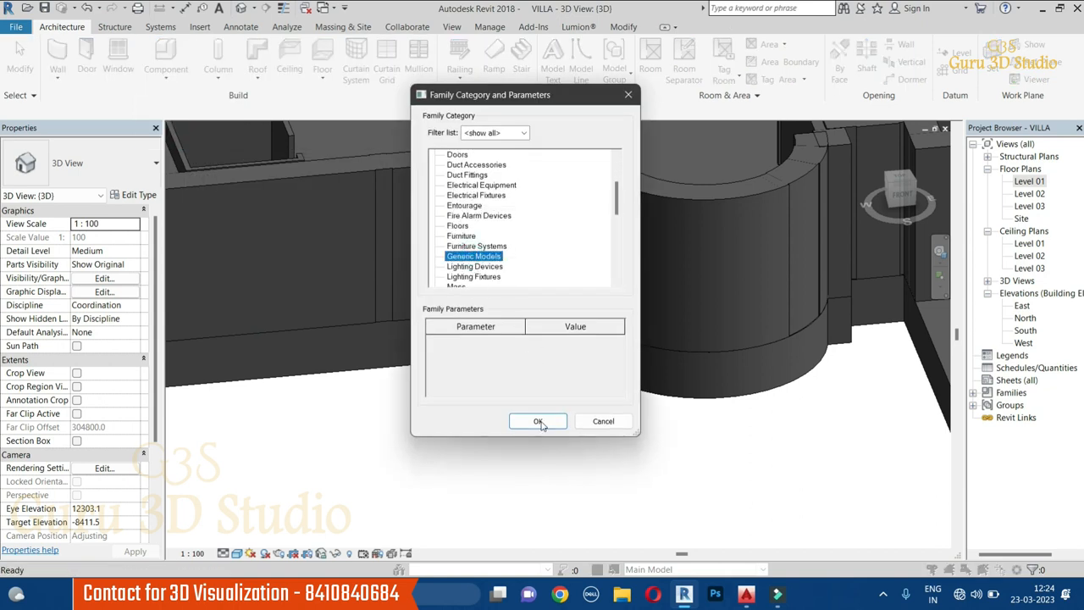
{"action": "left_click", "coordinate": [539, 421]}
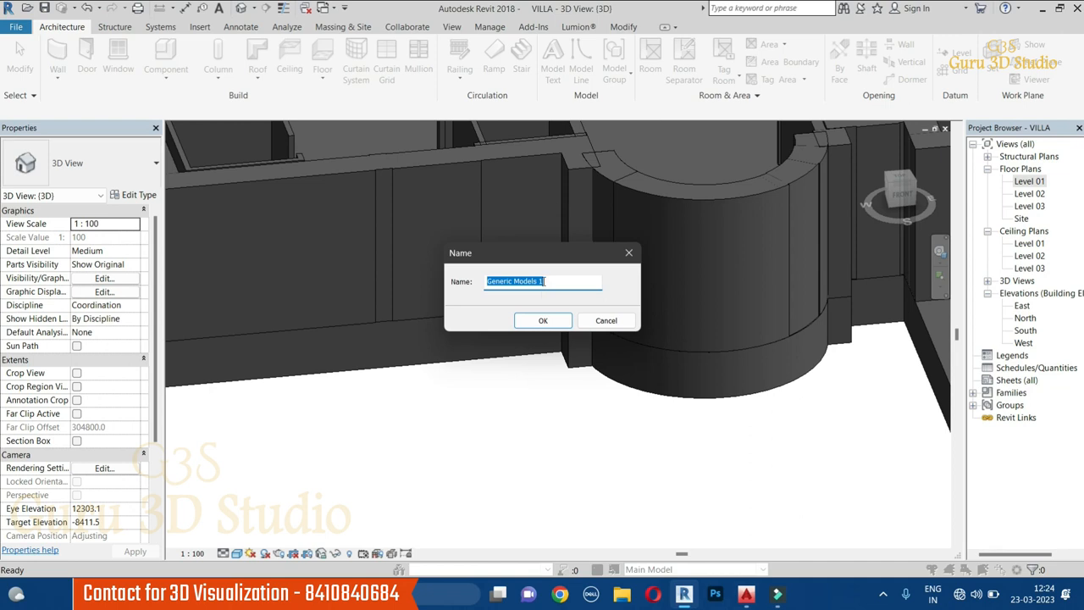
{"action": "left_click", "coordinate": [543, 320]}
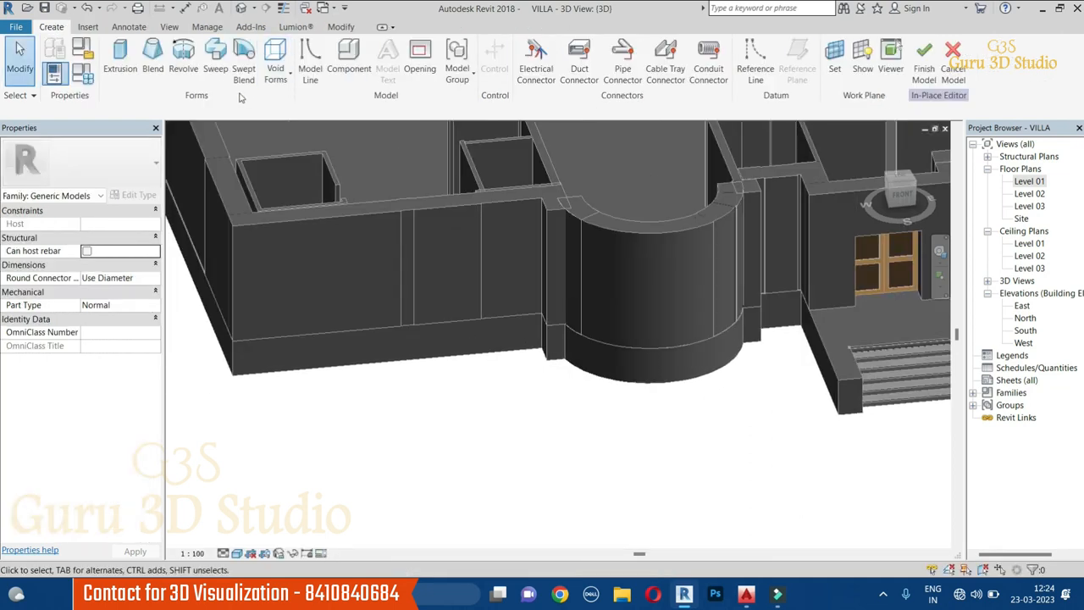
Start a void extrusion with the left straight front wall's face as its work plane, and look at the villa from the front.
{"action": "left_click", "coordinate": [276, 67]}
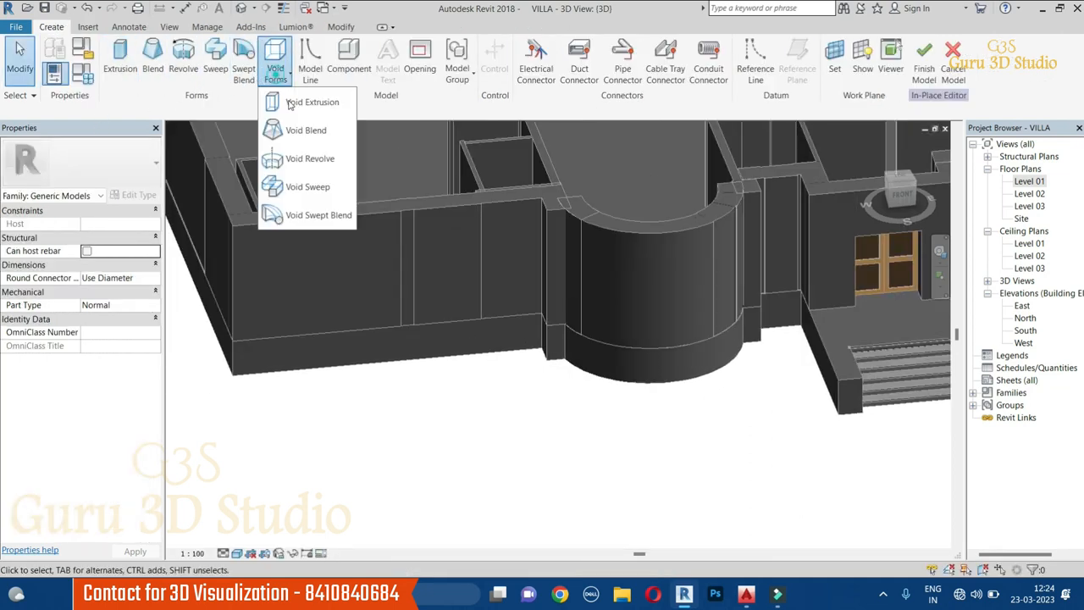
{"action": "left_click", "coordinate": [301, 103]}
{"action": "left_click", "coordinate": [611, 57]}
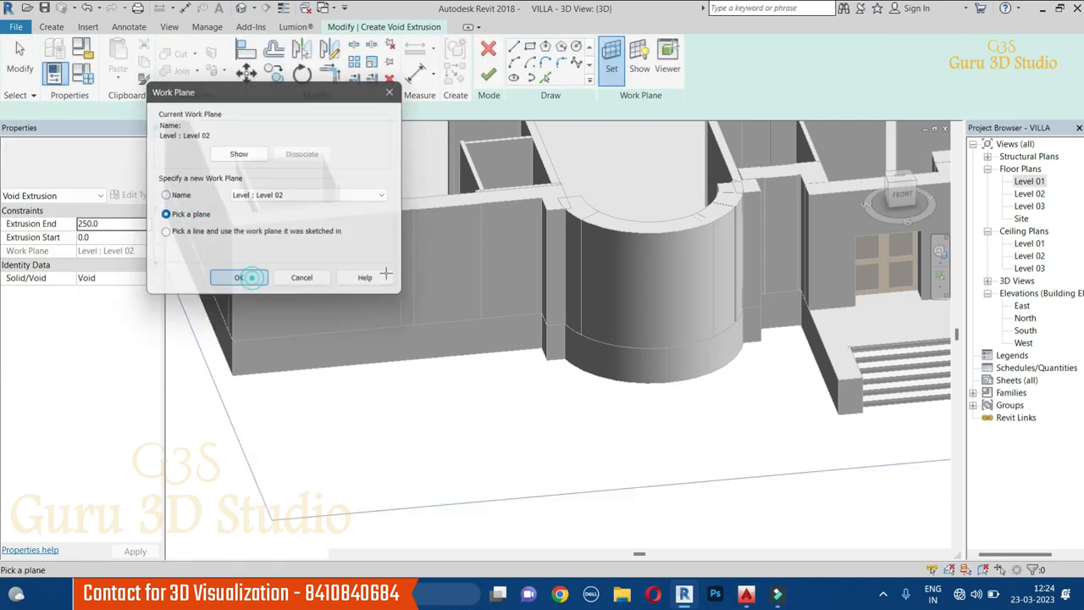
{"action": "left_click", "coordinate": [241, 278]}
{"action": "left_click", "coordinate": [353, 219]}
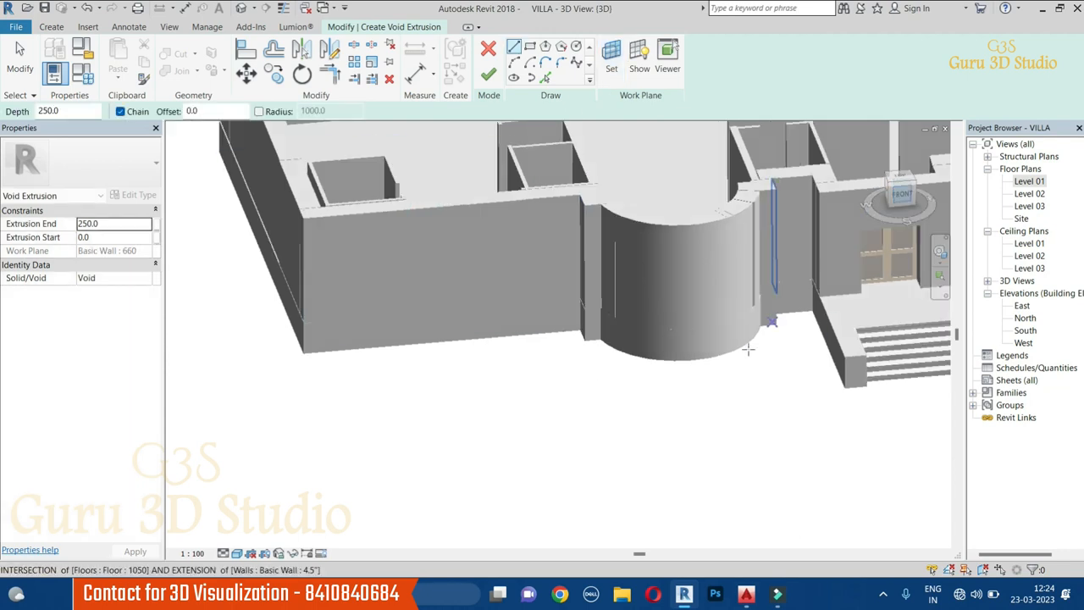
{"action": "left_click", "coordinate": [902, 195]}
{"action": "scroll", "coordinate": [376, 375], "scroll_direction": "up", "scroll_amount": 8}
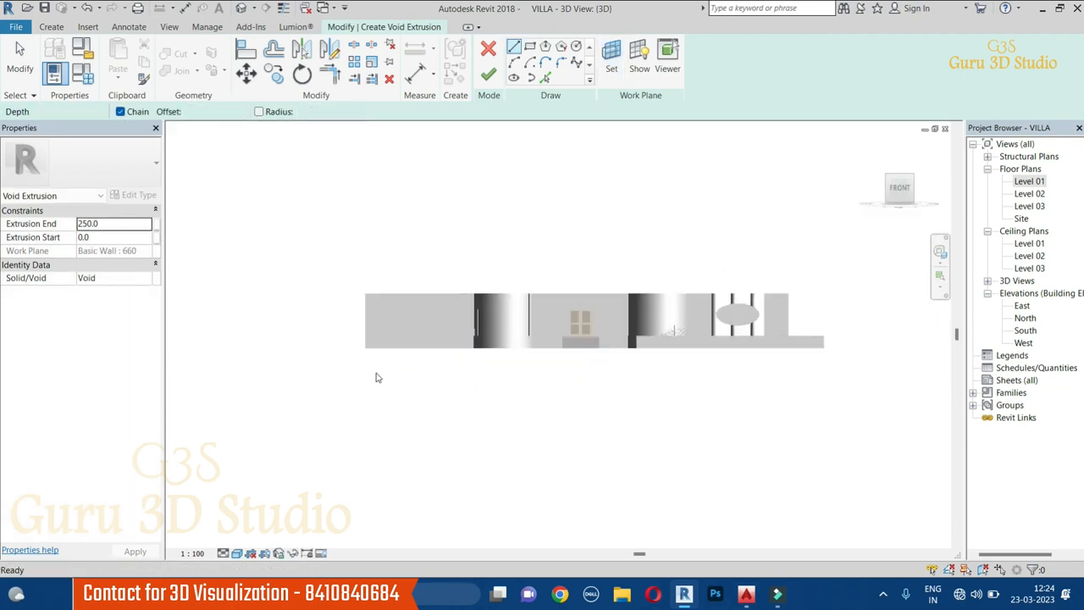
Sketch a rectangle about 1400 mm wide and 1500 mm high on the left part of the wall face.
{"action": "key", "text": "Escape"}
{"action": "key", "text": "Escape"}
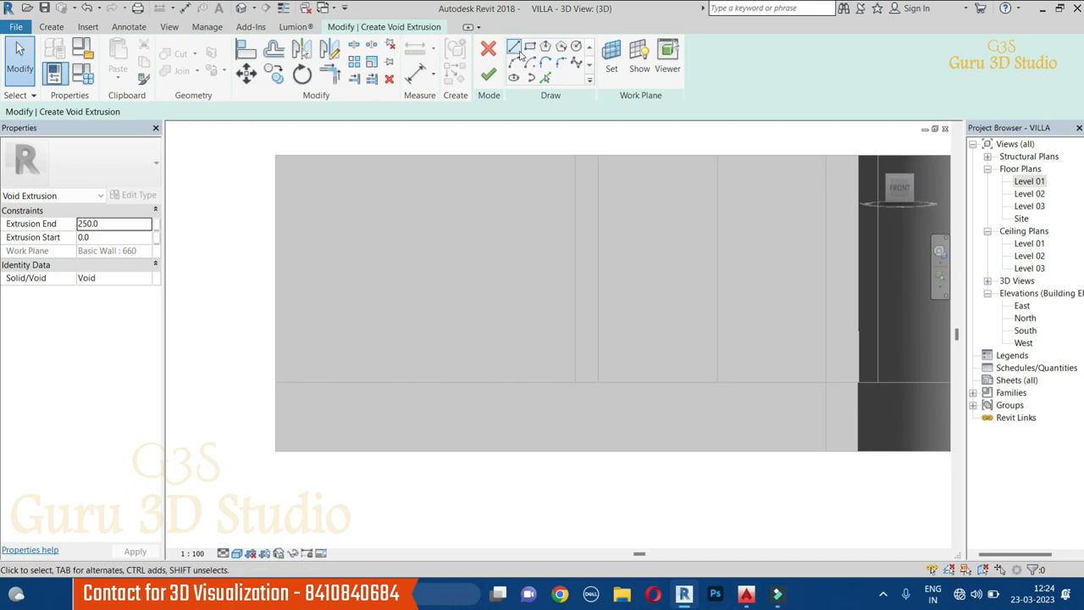
{"action": "left_click", "coordinate": [576, 46]}
{"action": "left_click", "coordinate": [529, 47]}
{"action": "left_click", "coordinate": [381, 213]}
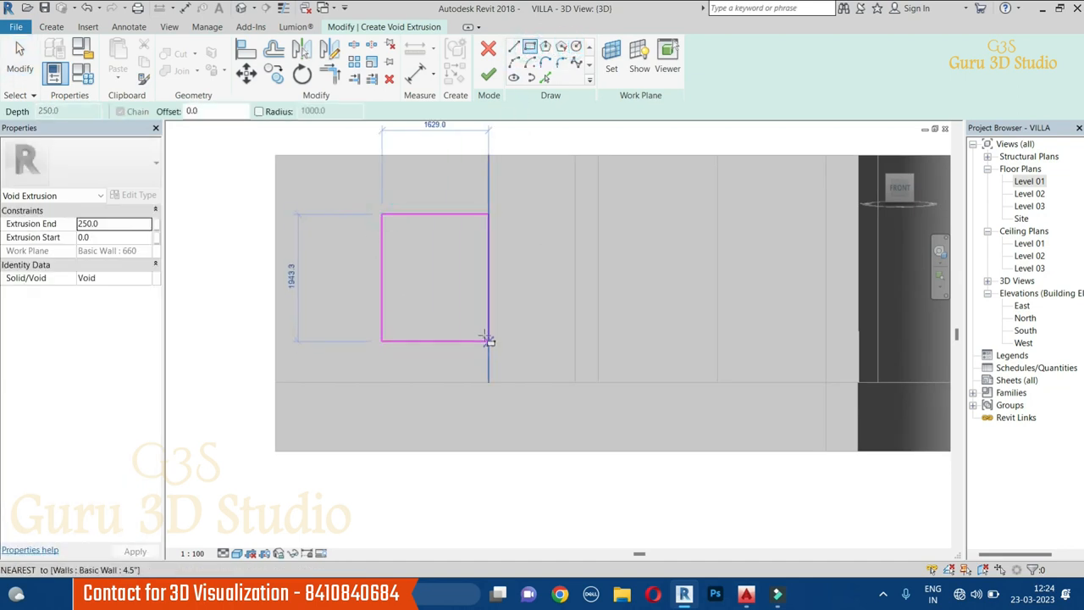
{"action": "key", "text": "Escape"}
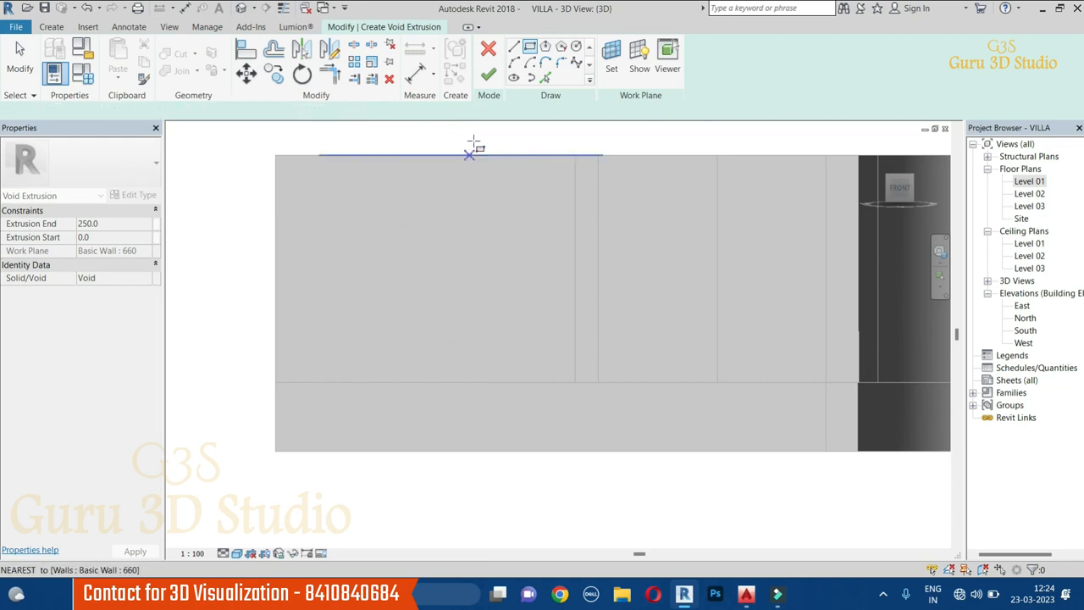
{"action": "left_click", "coordinate": [378, 220]}
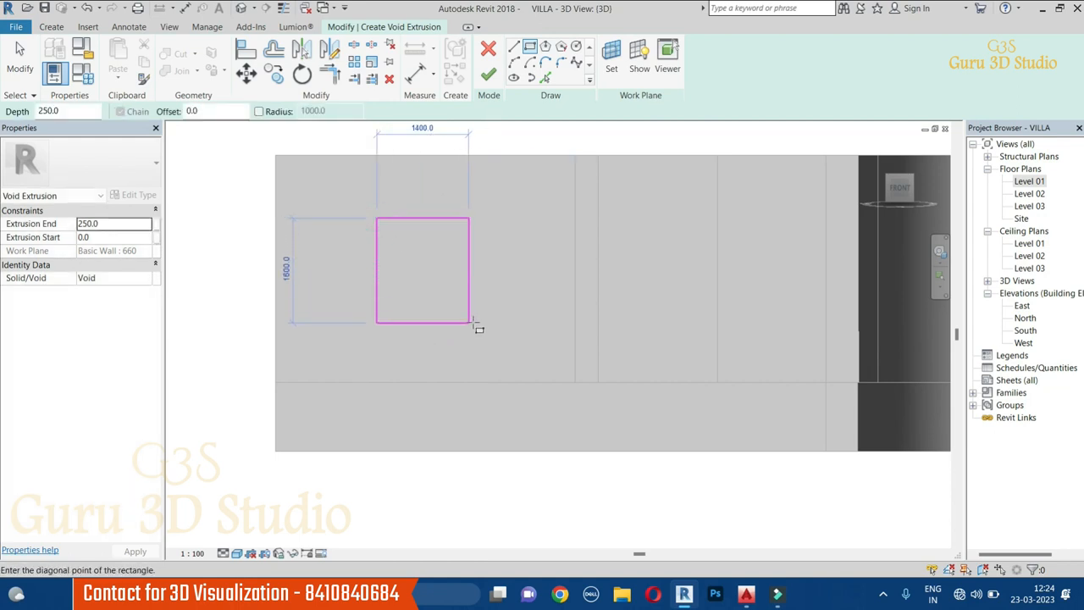
{"action": "left_click", "coordinate": [468, 316]}
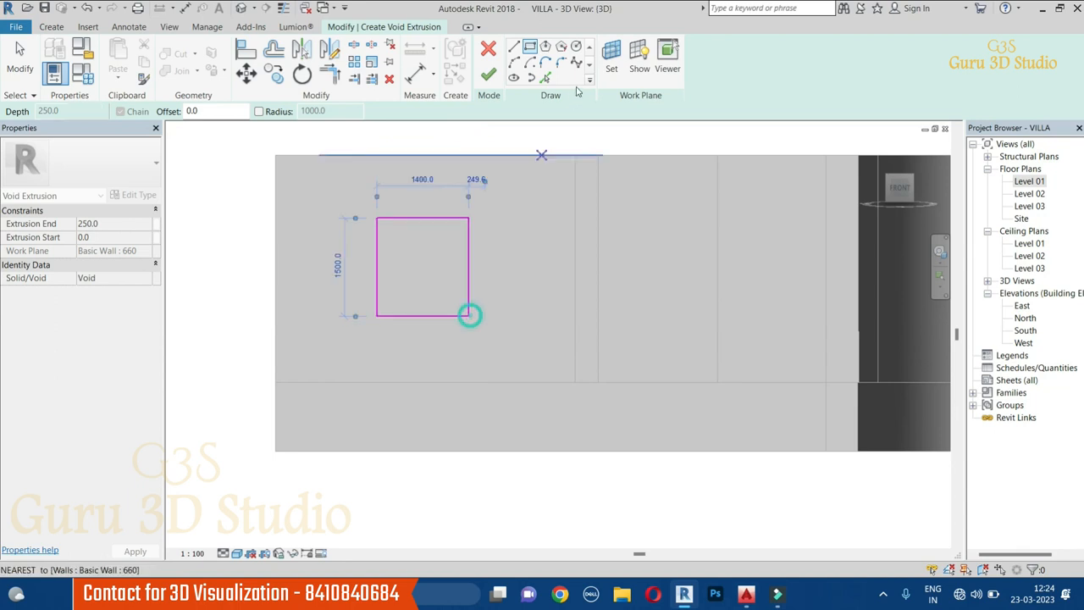
Sketch a circle with a radius of about 1173 mm around the rectangle, centred on it.
{"action": "left_click", "coordinate": [576, 46]}
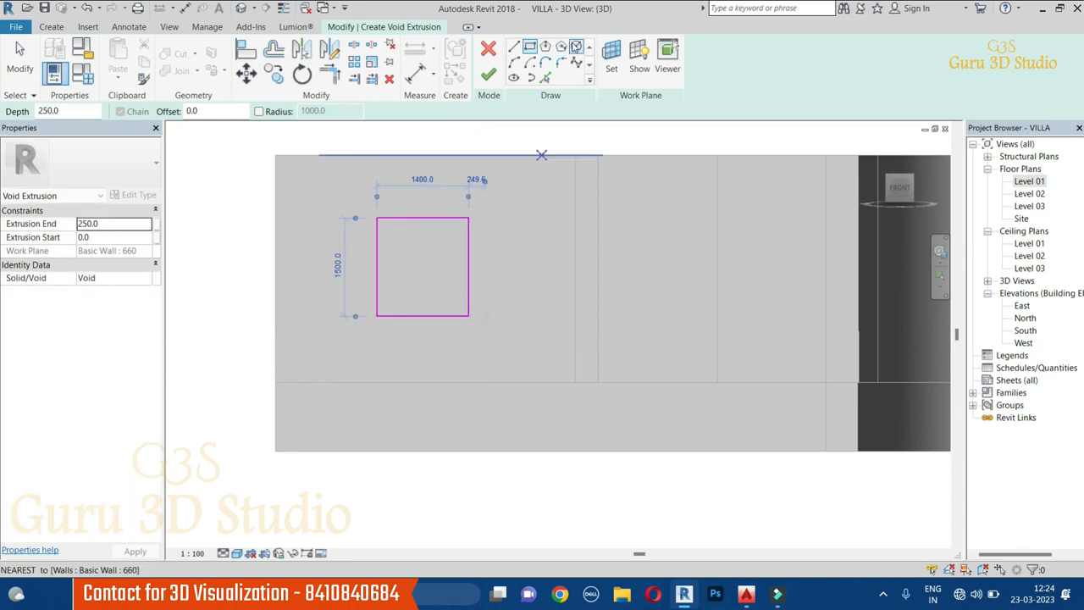
{"action": "left_click", "coordinate": [423, 266]}
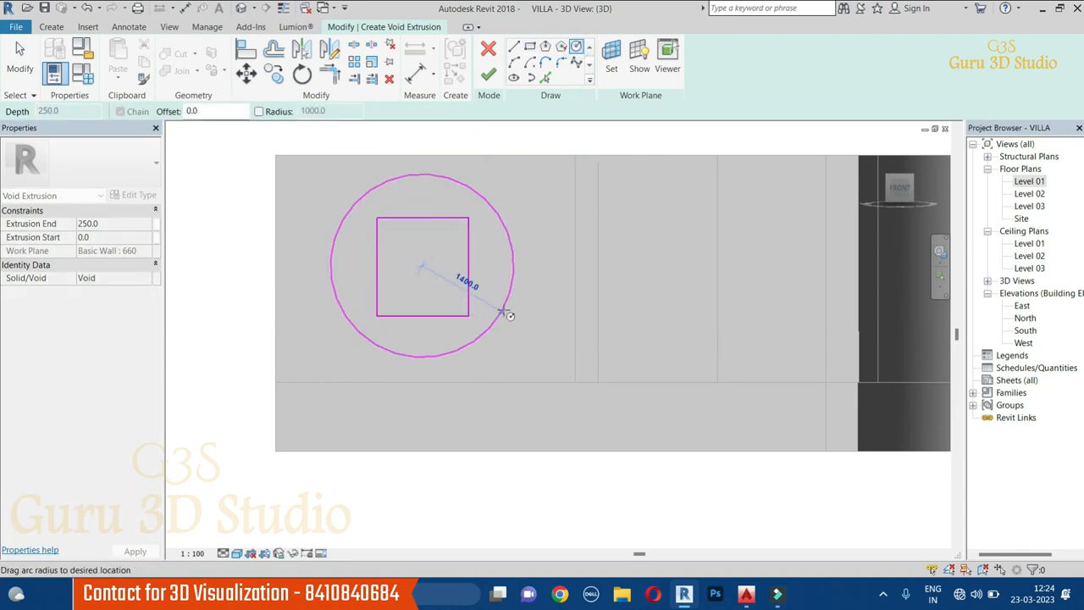
{"action": "left_click", "coordinate": [494, 307]}
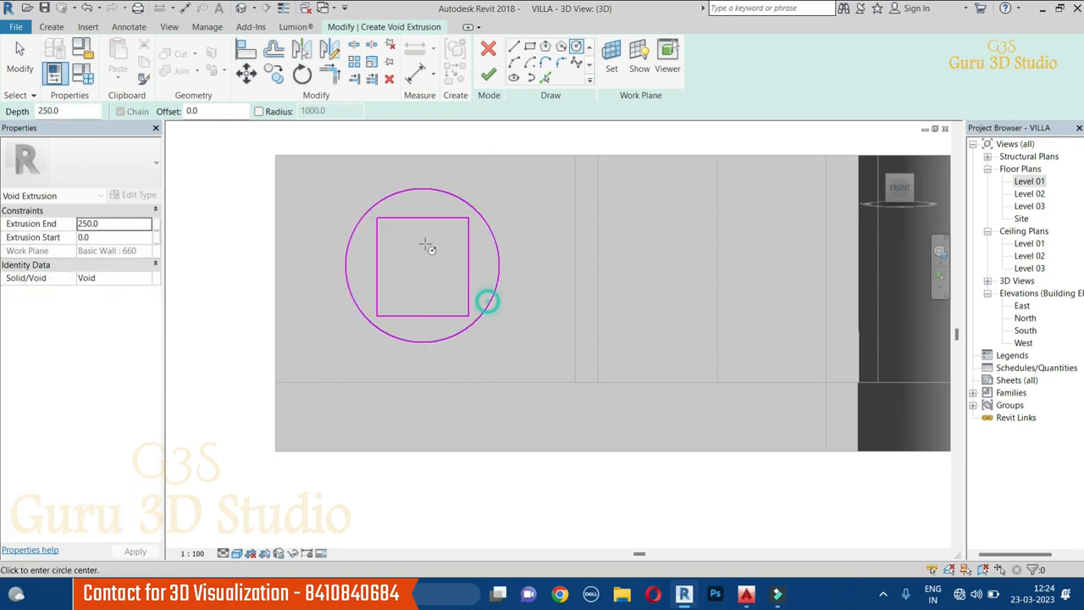
Delete the small rectangle inside the circle.
{"action": "key", "text": "Escape"}
{"action": "key", "text": "Escape"}
{"action": "left_click_drag", "start_coordinate": [235, 216], "coordinate": [545, 332]}
{"action": "key", "text": "Delete"}
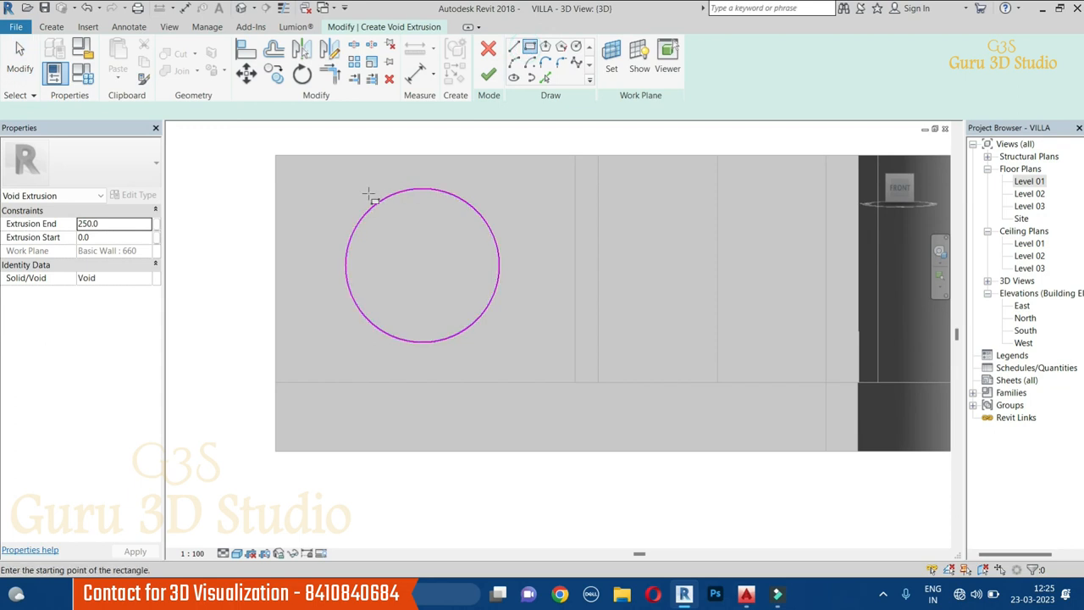
Sketch a rectangle about 2125 mm high over the circle, with its corners outside the circle and the circle bulging past each side.
{"action": "left_click", "coordinate": [355, 196]}
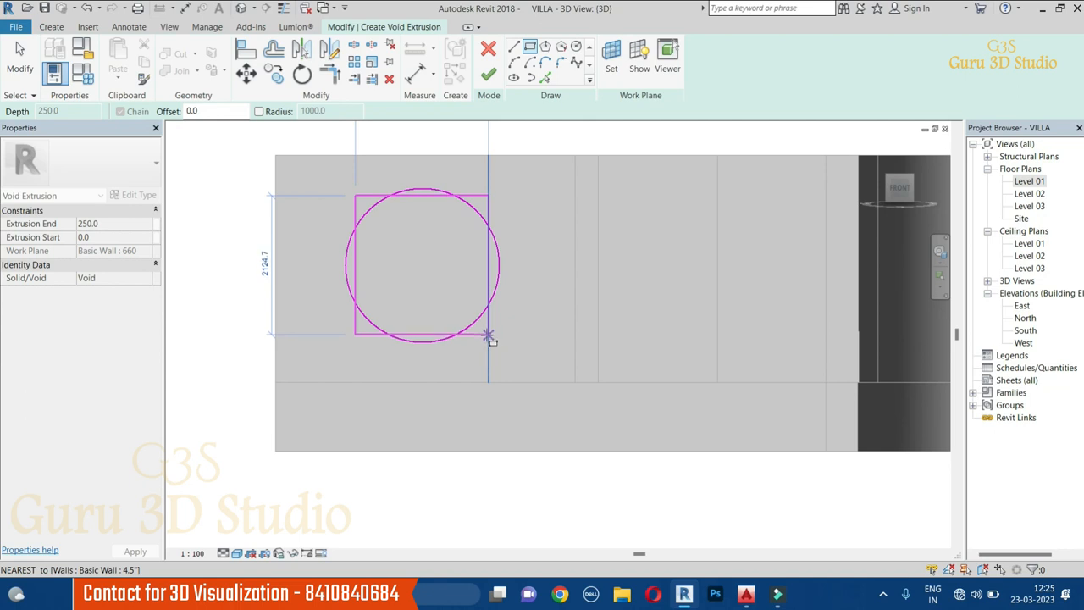
{"action": "left_click", "coordinate": [489, 335]}
{"action": "key", "text": "Escape"}
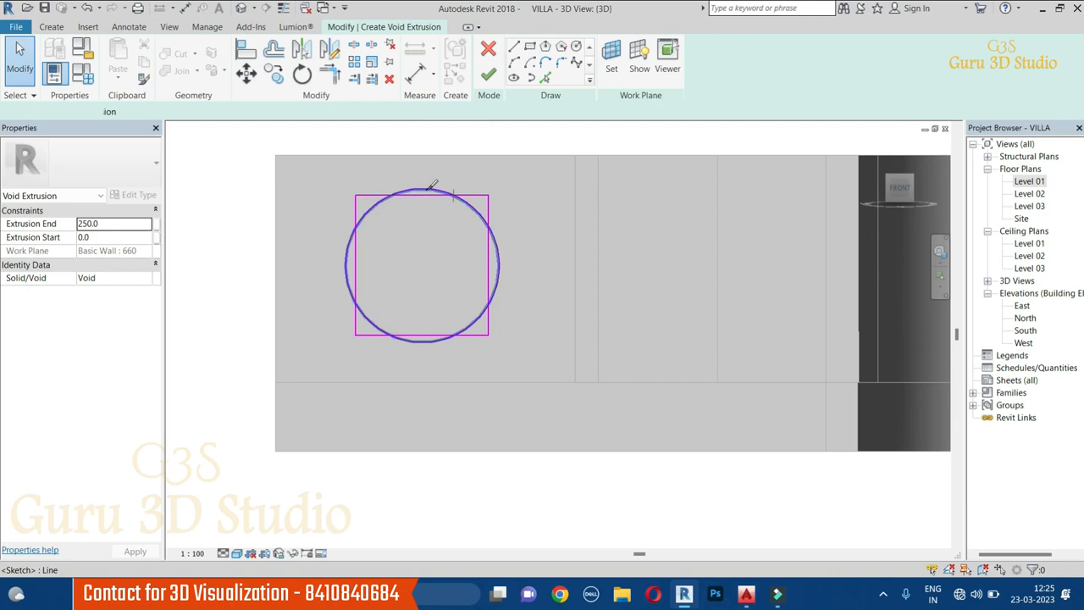
Split each of the rectangle's four sides near its midpoint.
{"action": "key", "text": "s"}
{"action": "key", "text": "l"}
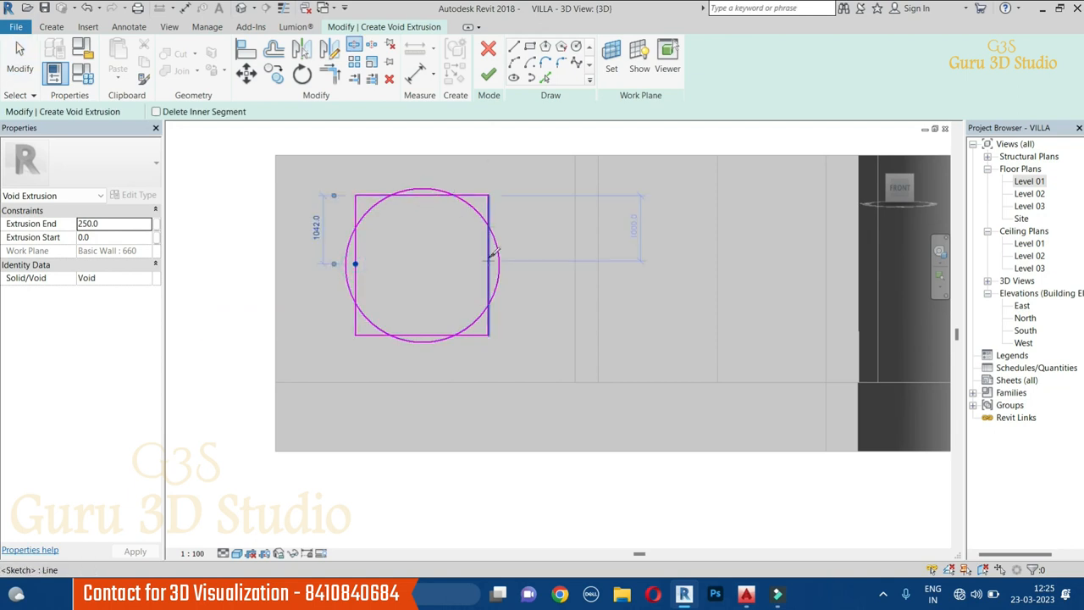
{"action": "key", "text": "Escape"}
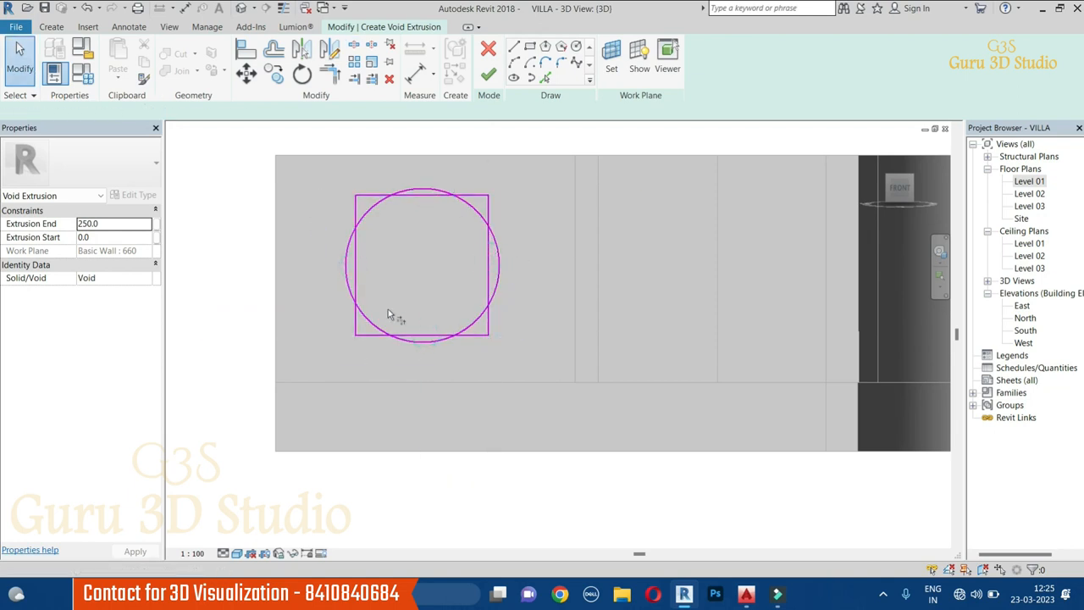
Try to trim the rectangle's bottom side against the circle with Trim/Extend to Corner.
{"action": "key", "text": "t"}
{"action": "key", "text": "r"}
{"action": "left_click", "coordinate": [412, 342]}
{"action": "left_click", "coordinate": [443, 344]}
{"action": "left_click", "coordinate": [465, 325]}
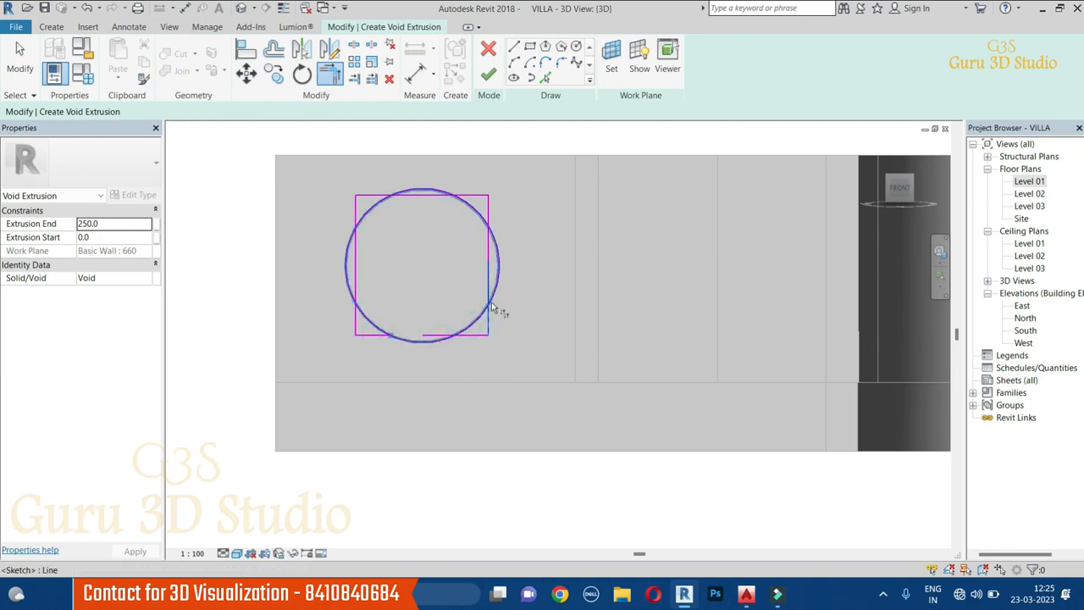
Split the circle where it bulges past the rectangle's sides.
{"action": "key", "text": "Escape"}
{"action": "key", "text": "s"}
{"action": "key", "text": "l"}
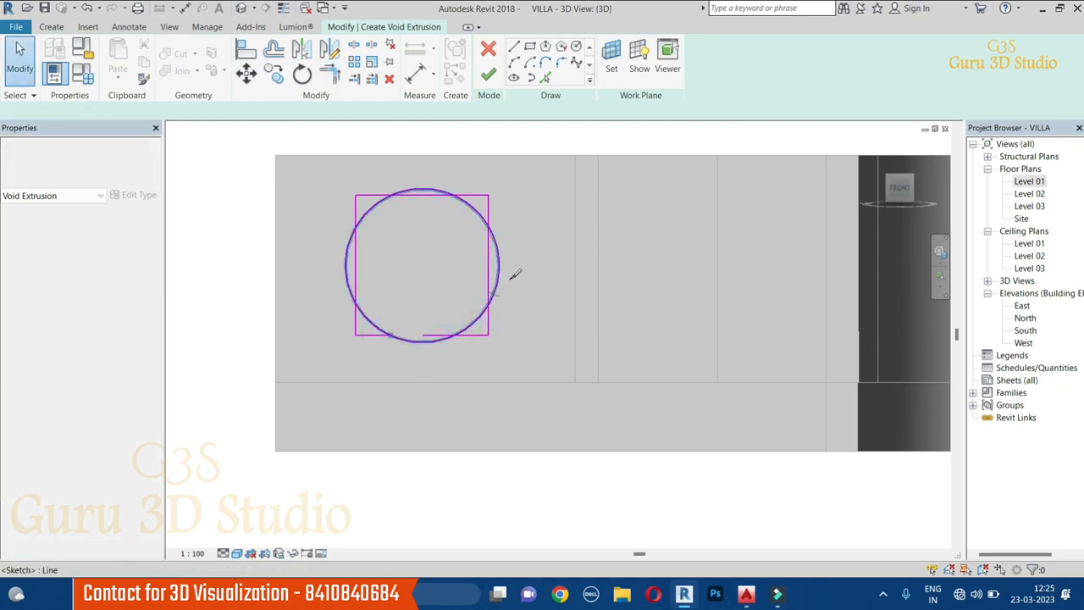
{"action": "key", "text": "Escape"}
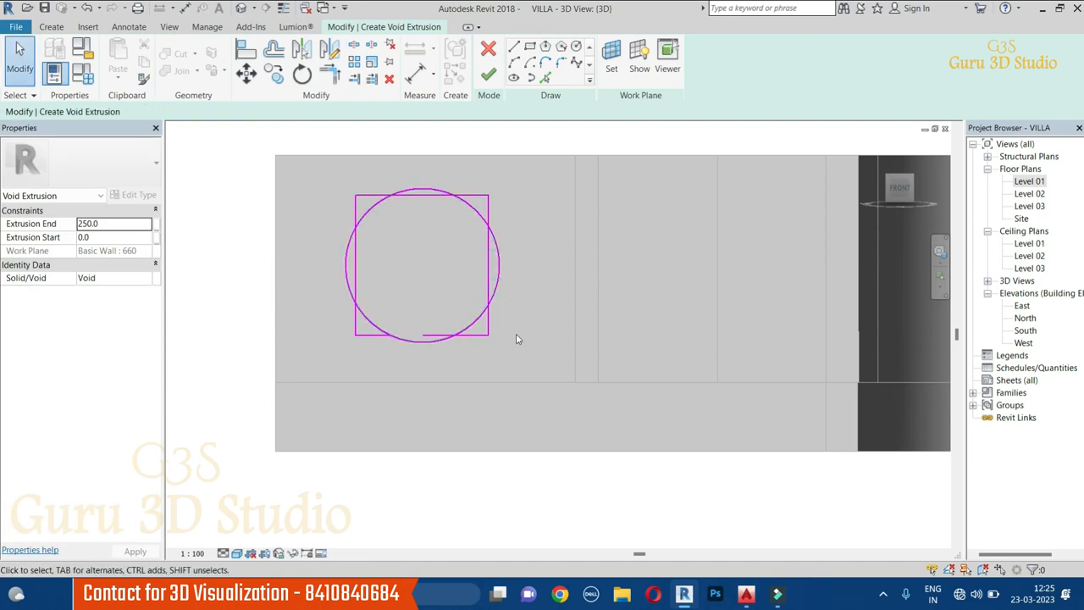
Try to trim the rectangle's right side and the circle at their lower and upper intersections, and cancel the trimming.
{"action": "key", "text": "t"}
{"action": "key", "text": "r"}
{"action": "left_click", "coordinate": [489, 321]}
{"action": "left_click", "coordinate": [492, 301]}
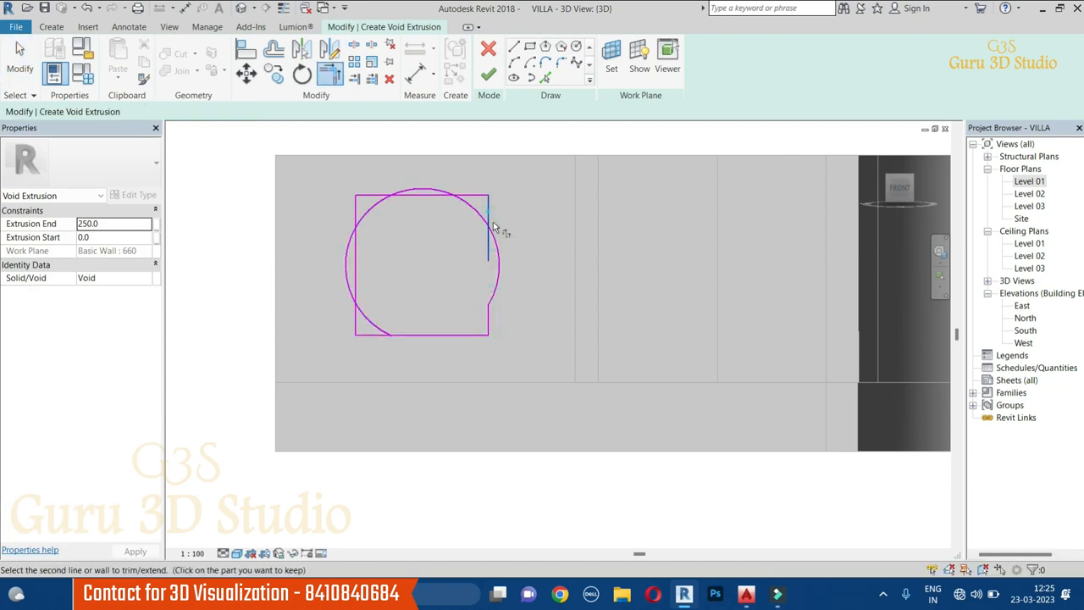
{"action": "left_click", "coordinate": [494, 233]}
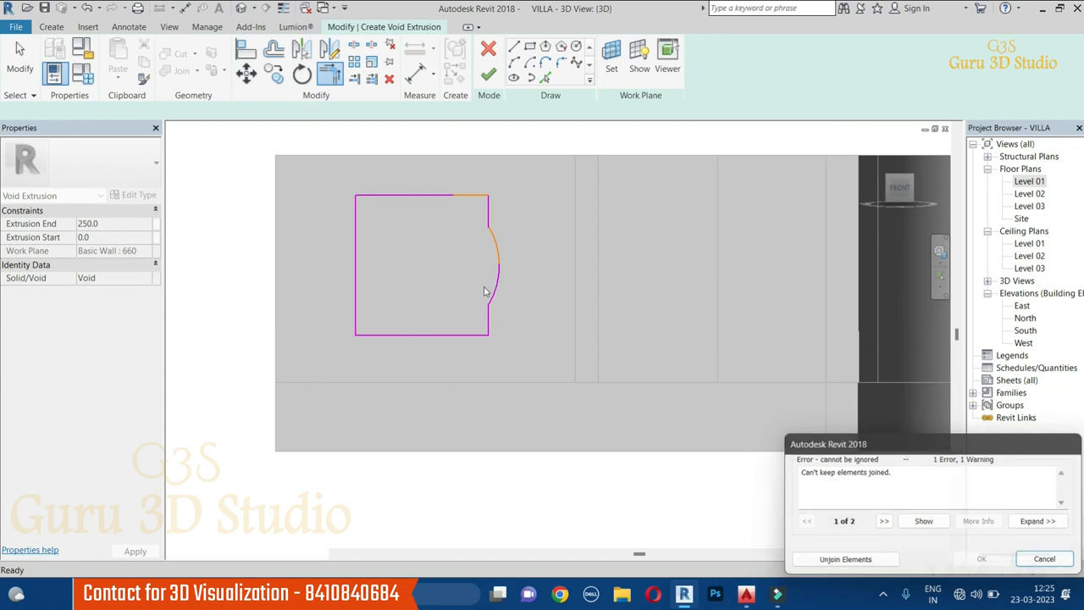
{"action": "key", "text": "Escape"}
{"action": "key", "text": "Escape"}
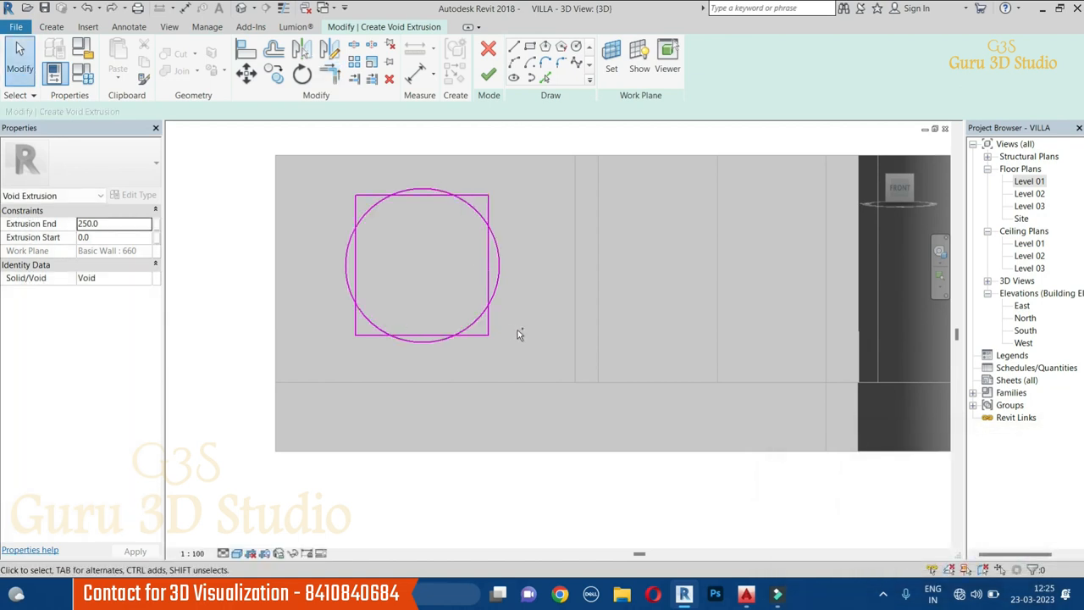
Split the circle into four arcs near the midpoints of the rectangle's sides.
{"action": "key", "text": "s"}
{"action": "key", "text": "l"}
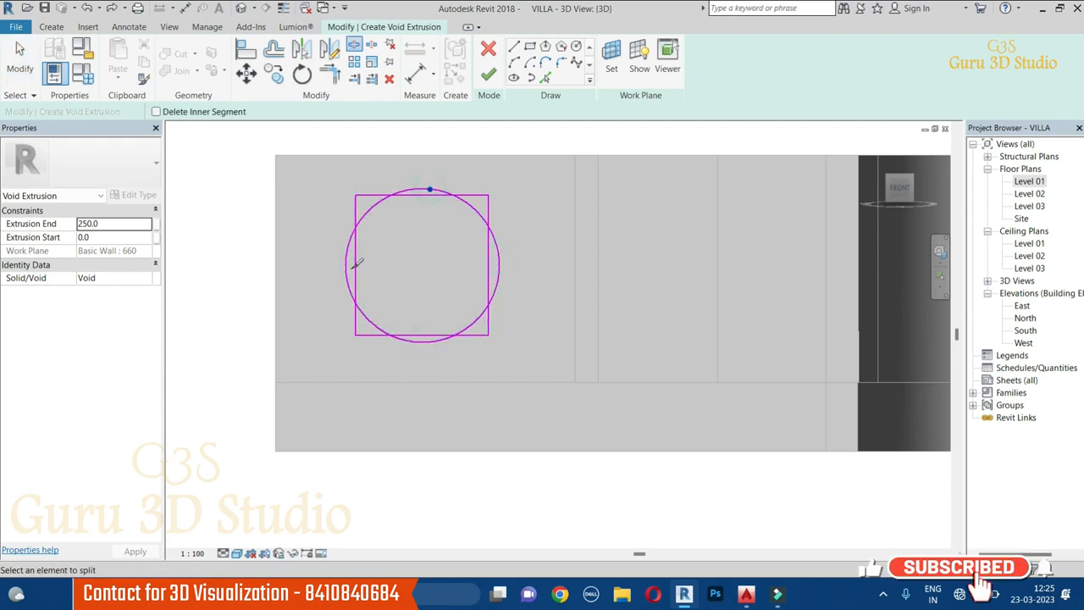
{"action": "key", "text": "Escape"}
Trim the left side's upper half to the left arc, and the upper-right arc to the top side's right half.
{"action": "key", "text": "t"}
{"action": "key", "text": "r"}
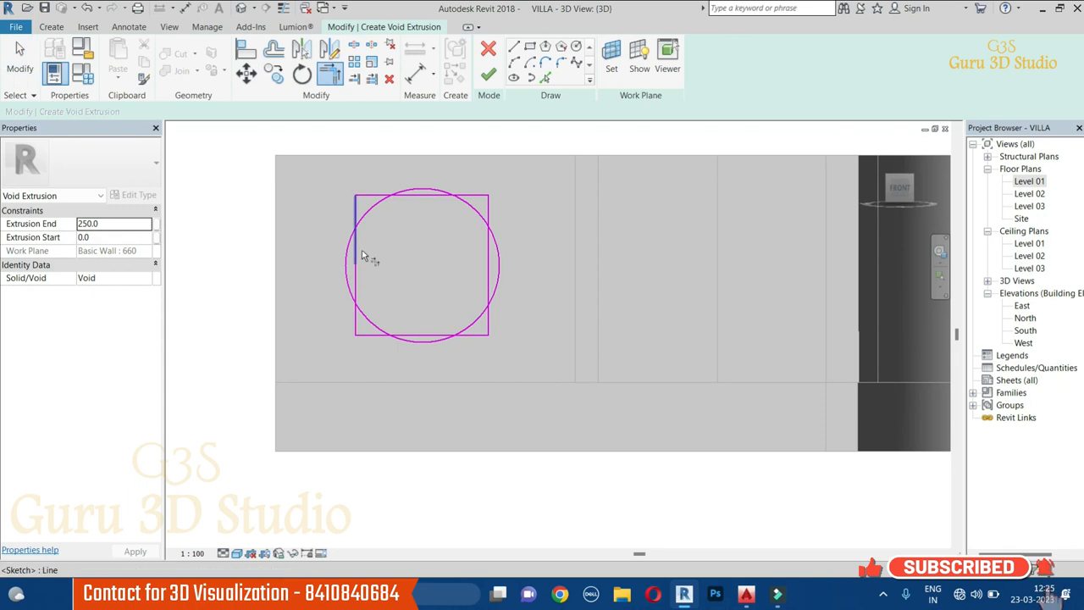
{"action": "left_click", "coordinate": [357, 211]}
{"action": "left_click", "coordinate": [356, 240]}
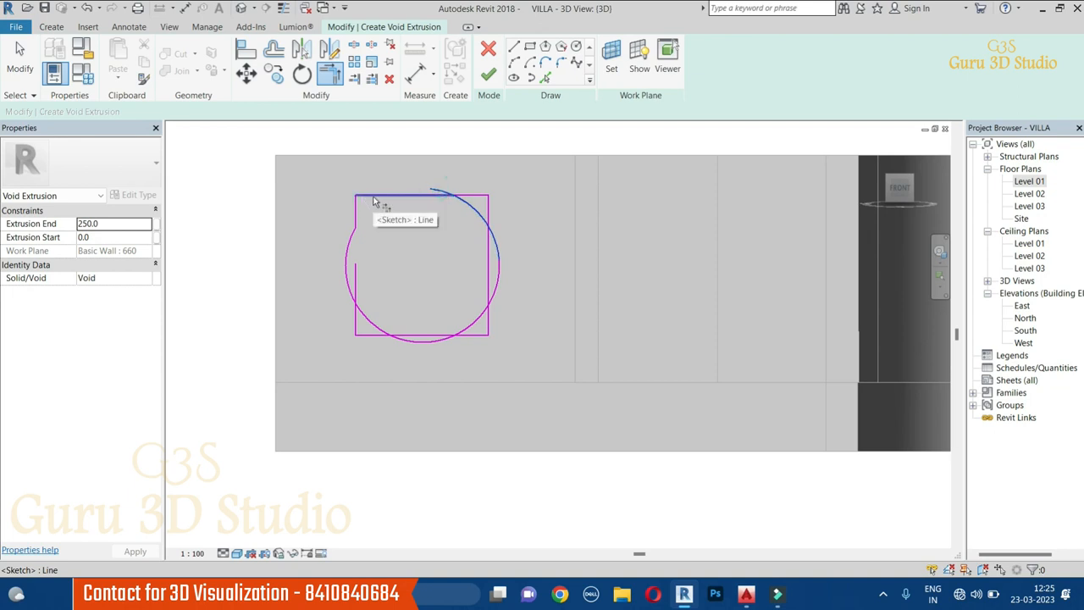
{"action": "left_click", "coordinate": [434, 195]}
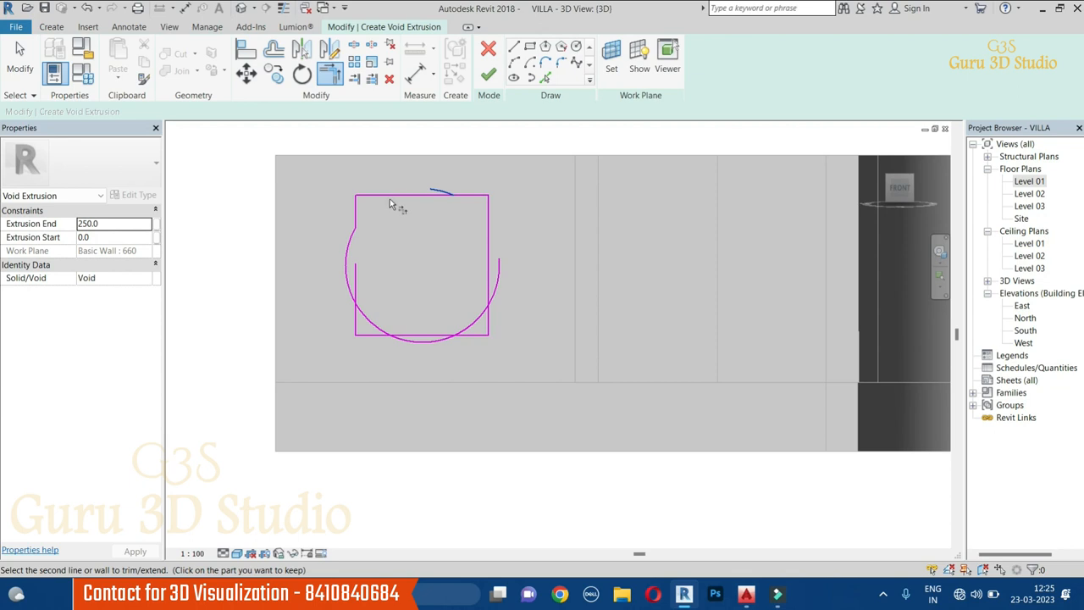
{"action": "key", "text": "Escape"}
{"action": "key", "text": "Escape"}
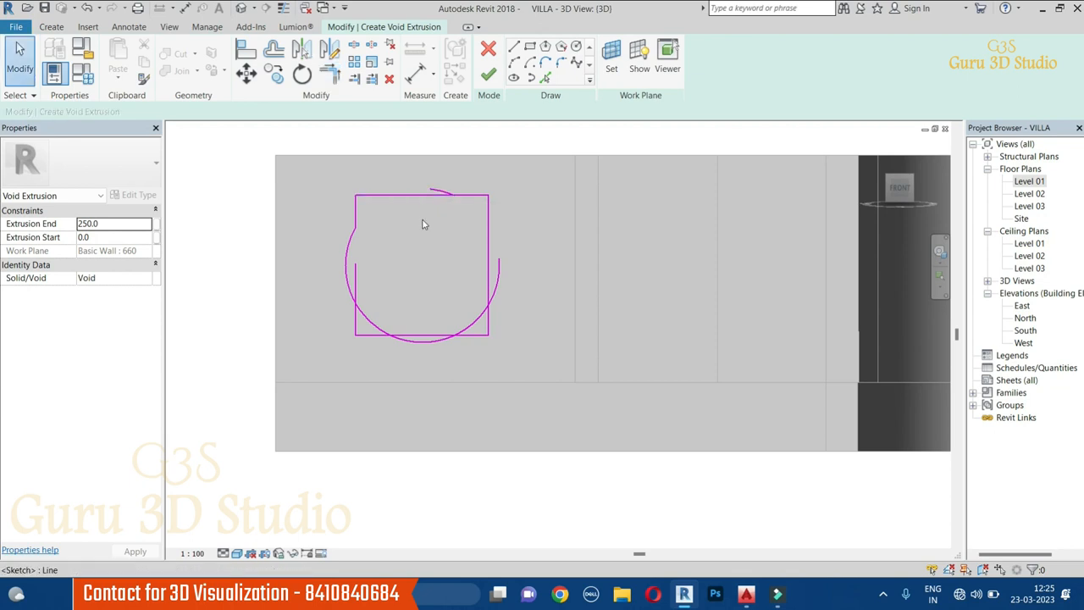
Try to trim the left half of the rectangle's top side to the short top arc.
{"action": "key", "text": "s"}
{"action": "key", "text": "l"}
{"action": "key", "text": "Escape"}
{"action": "key", "text": "t"}
{"action": "key", "text": "r"}
{"action": "left_click", "coordinate": [383, 194]}
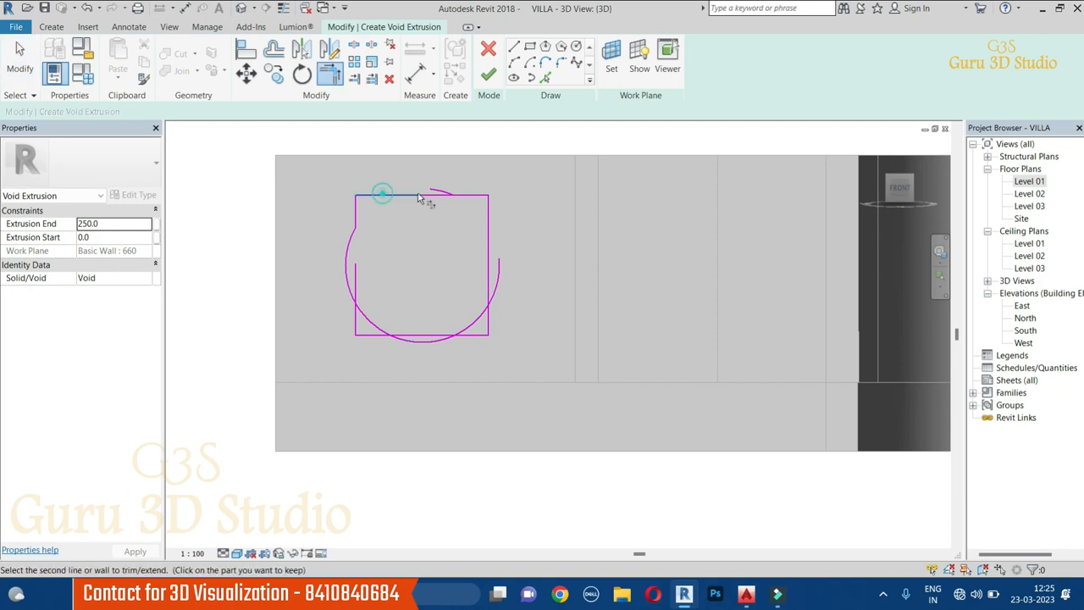
{"action": "left_click", "coordinate": [430, 191]}
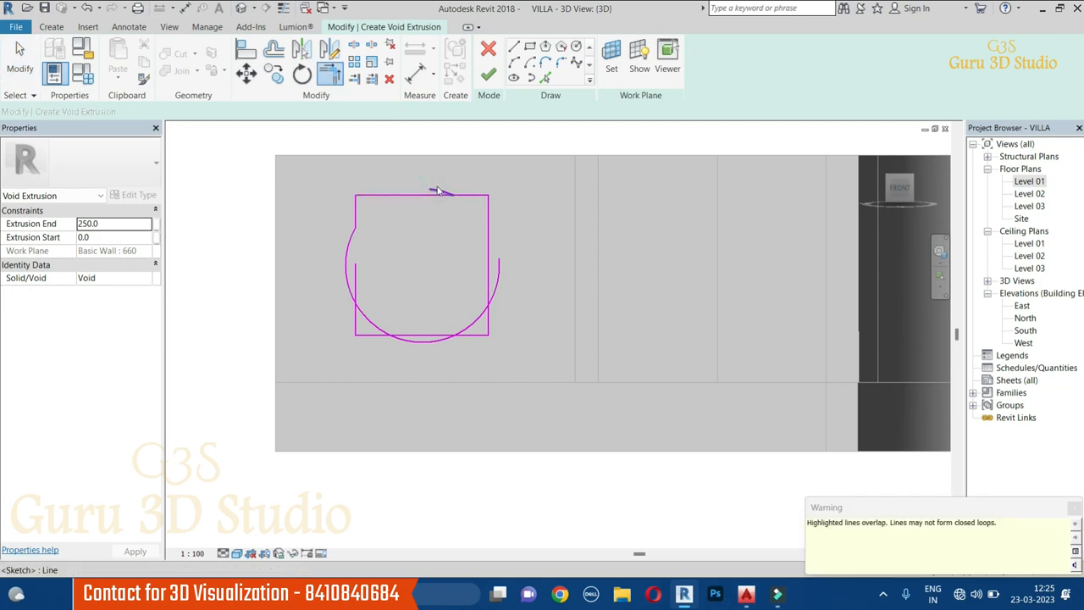
{"action": "key", "text": "Escape"}
Stretch the top arc to the rectangle's left side and trim it with the top side's left half at their intersection.
{"action": "left_click", "coordinate": [430, 187]}
{"action": "left_click_drag", "start_coordinate": [430, 188], "coordinate": [356, 227]}
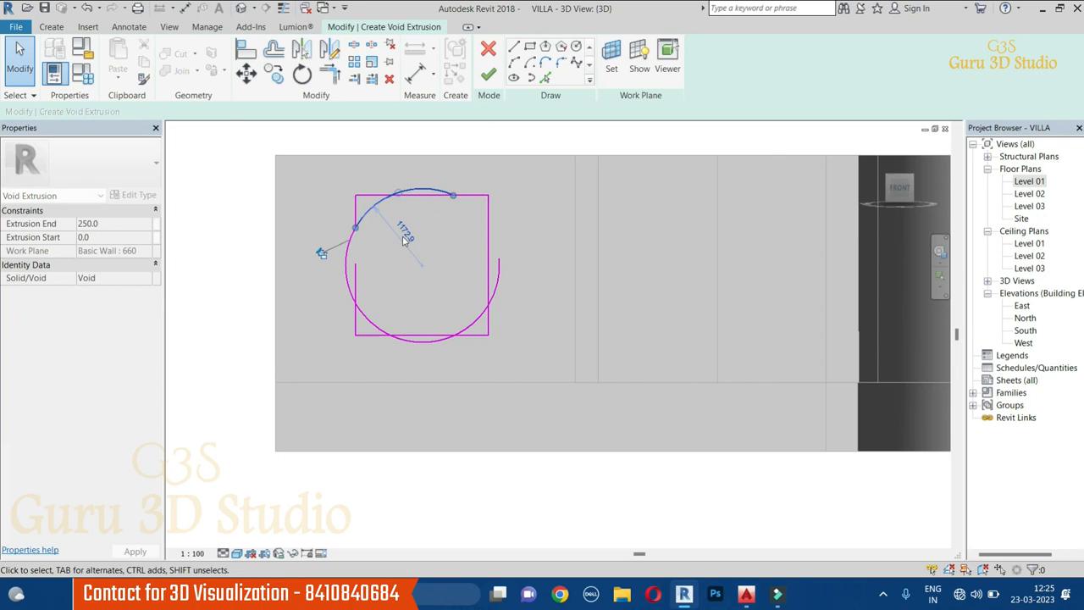
{"action": "left_click", "coordinate": [423, 242]}
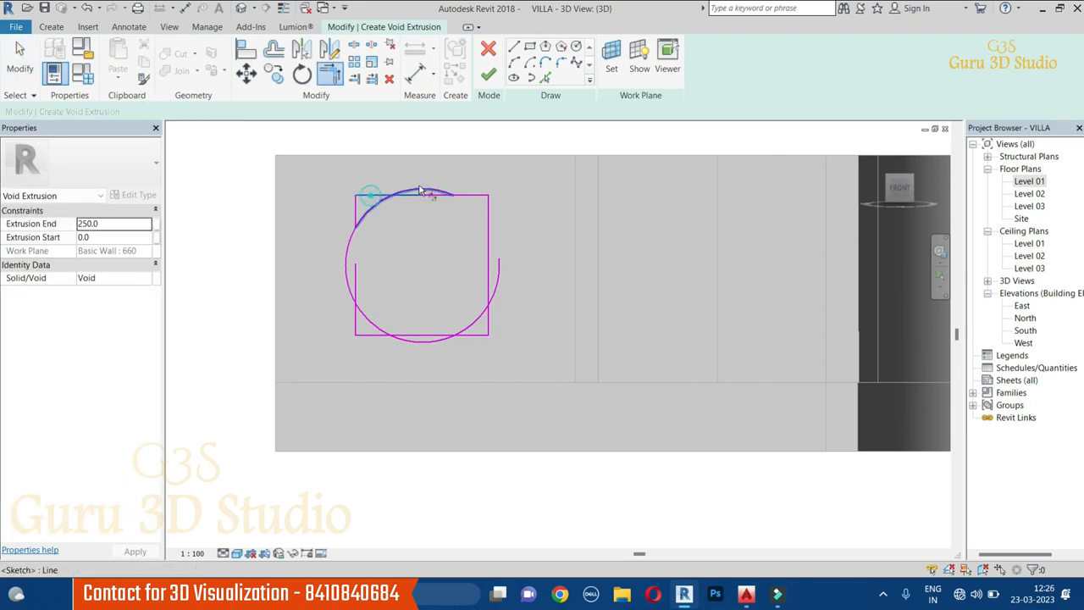
{"action": "left_click", "coordinate": [468, 191]}
{"action": "key", "text": "Escape"}
{"action": "left_click", "coordinate": [427, 201]}
{"action": "left_click", "coordinate": [510, 241]}
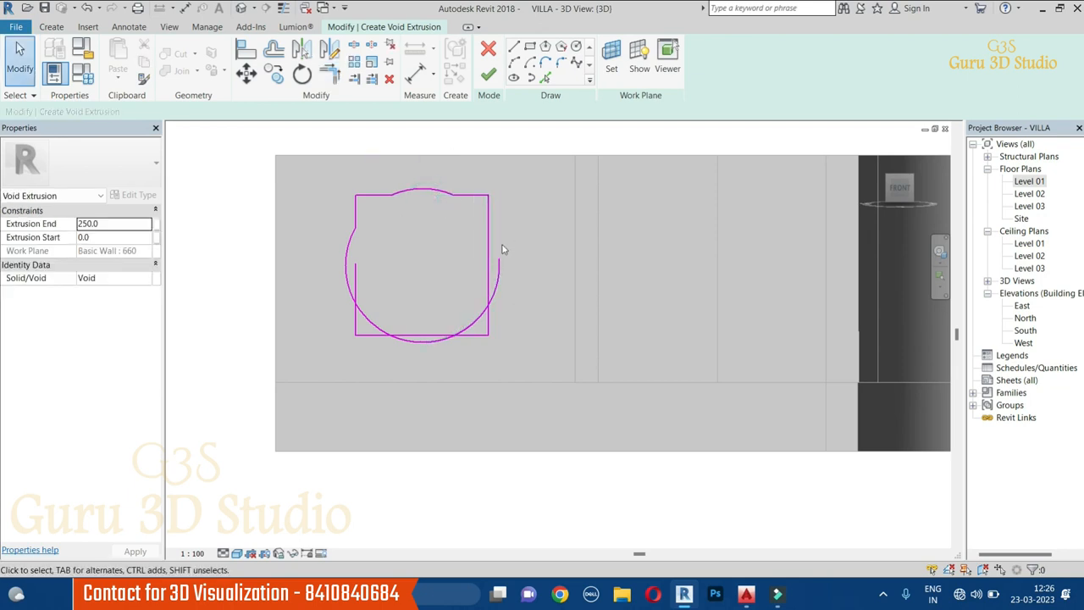
Trim both halves of the rectangle's right side with the right arc at their upper and lower intersections.
{"action": "key", "text": "t"}
{"action": "key", "text": "r"}
{"action": "left_click", "coordinate": [489, 214]}
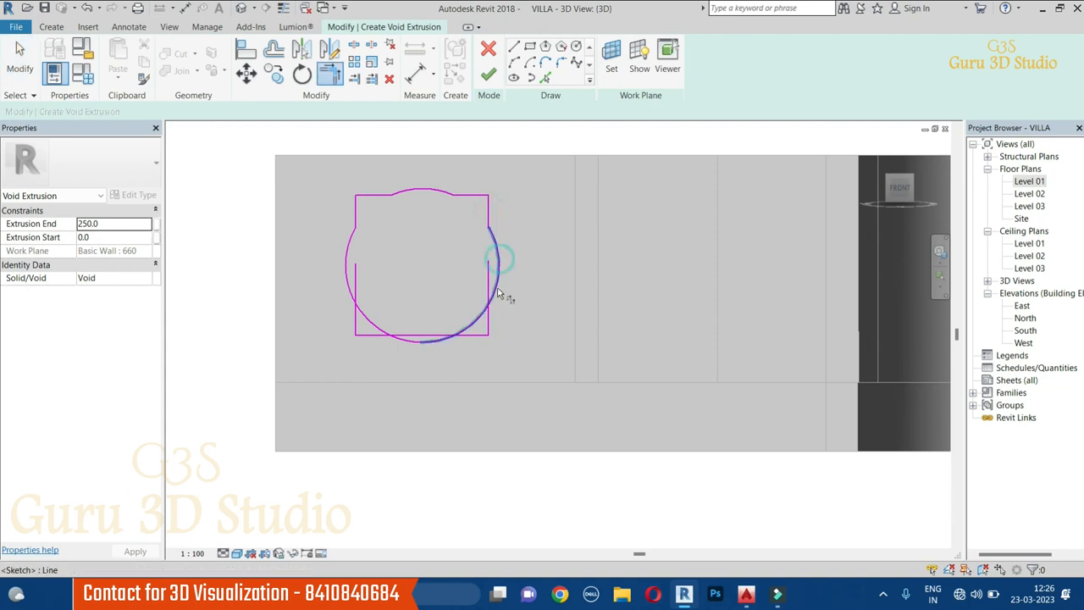
{"action": "left_click", "coordinate": [494, 329]}
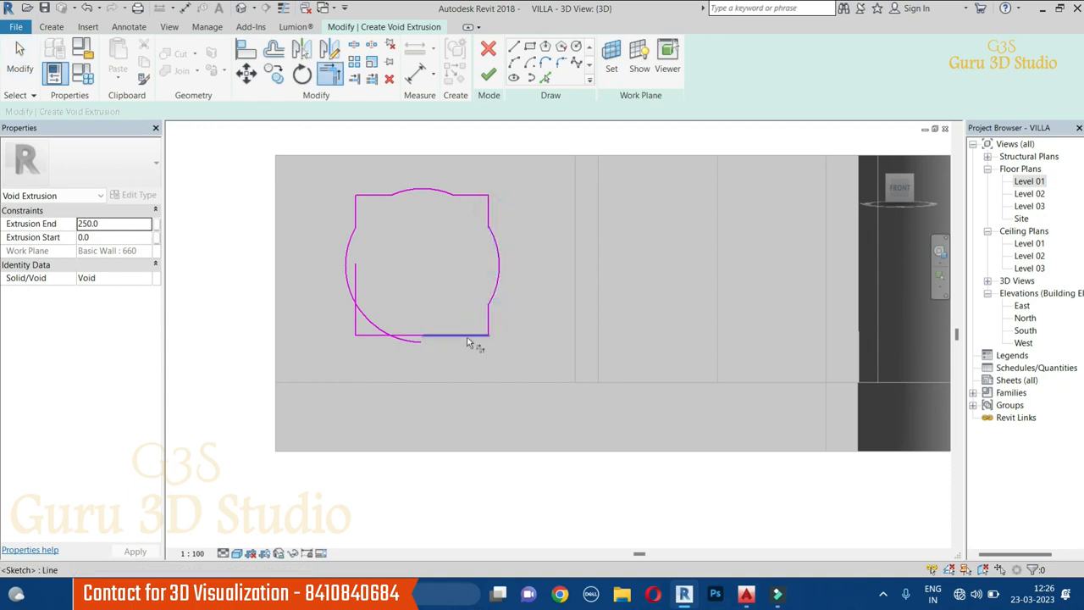
Trim the lower-left arc to the bottom side's left half, and try to trim the short bottom arc to the right half.
{"action": "left_click", "coordinate": [473, 338]}
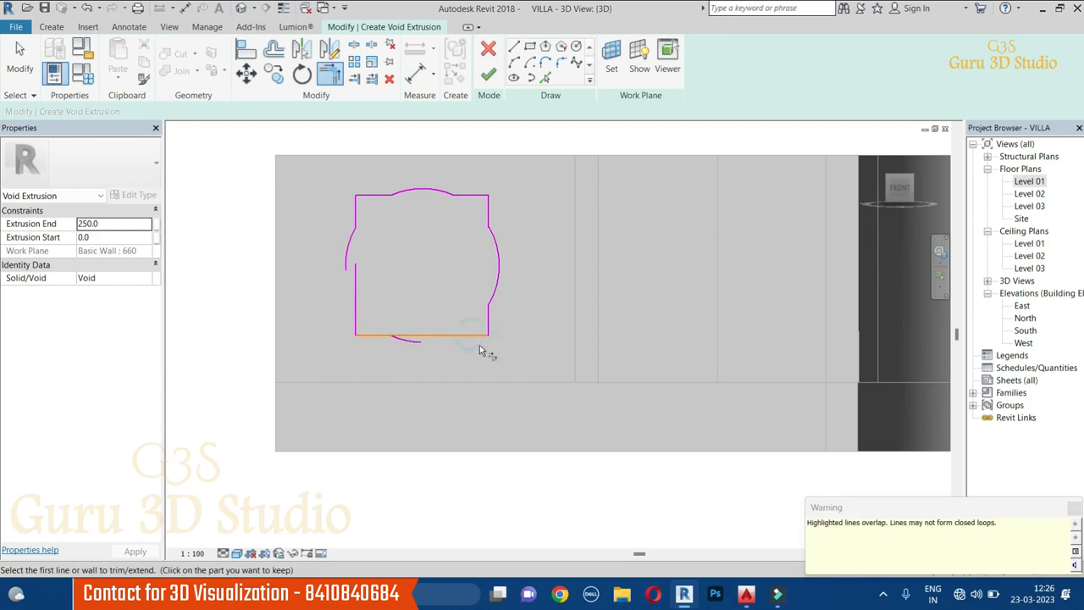
{"action": "key", "text": "ctrl+z"}
{"action": "left_click", "coordinate": [421, 349]}
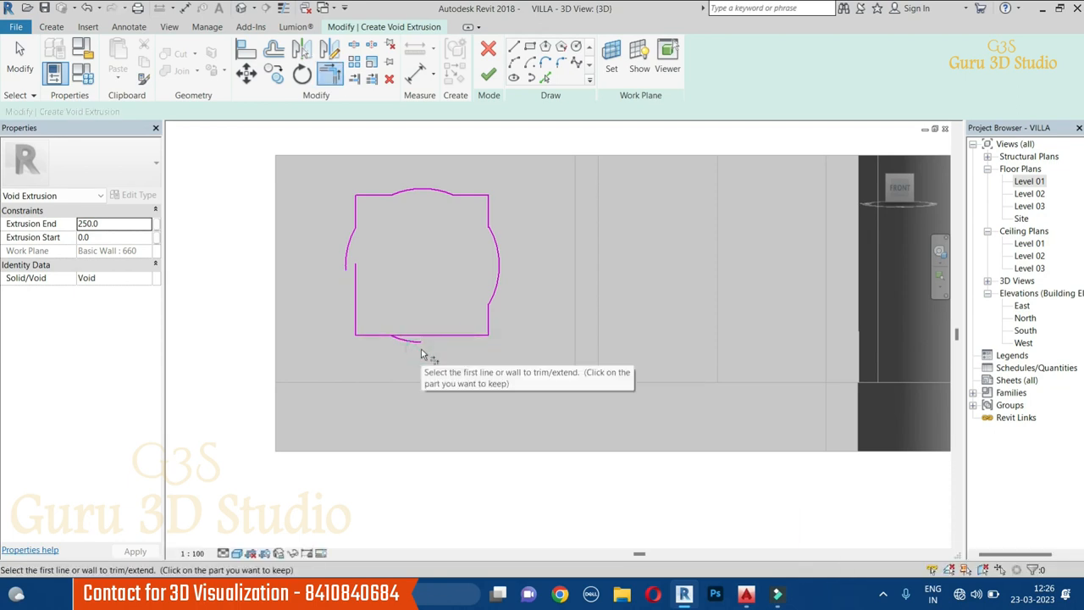
{"action": "left_click", "coordinate": [413, 345]}
{"action": "left_click", "coordinate": [475, 338]}
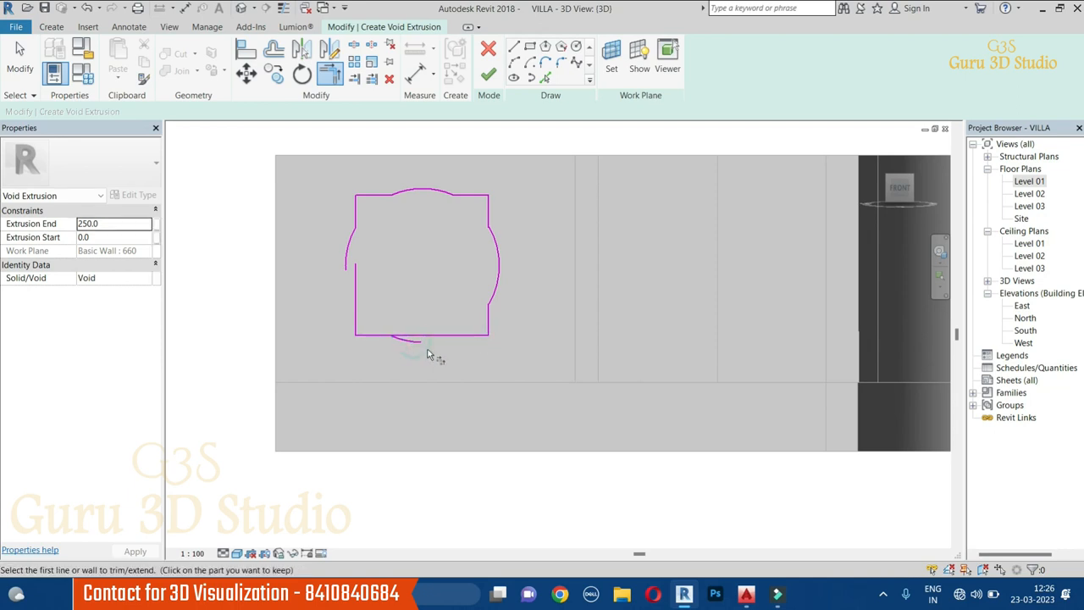
Stretch the short bottom arc past the bottom side's right half and trim it with both halves of the rectangle's bottom side.
{"action": "key", "text": "Escape"}
{"action": "left_click", "coordinate": [421, 342]}
{"action": "left_click_drag", "start_coordinate": [421, 343], "coordinate": [469, 317]}
{"action": "key", "text": "t"}
{"action": "key", "text": "r"}
{"action": "left_click", "coordinate": [446, 342]}
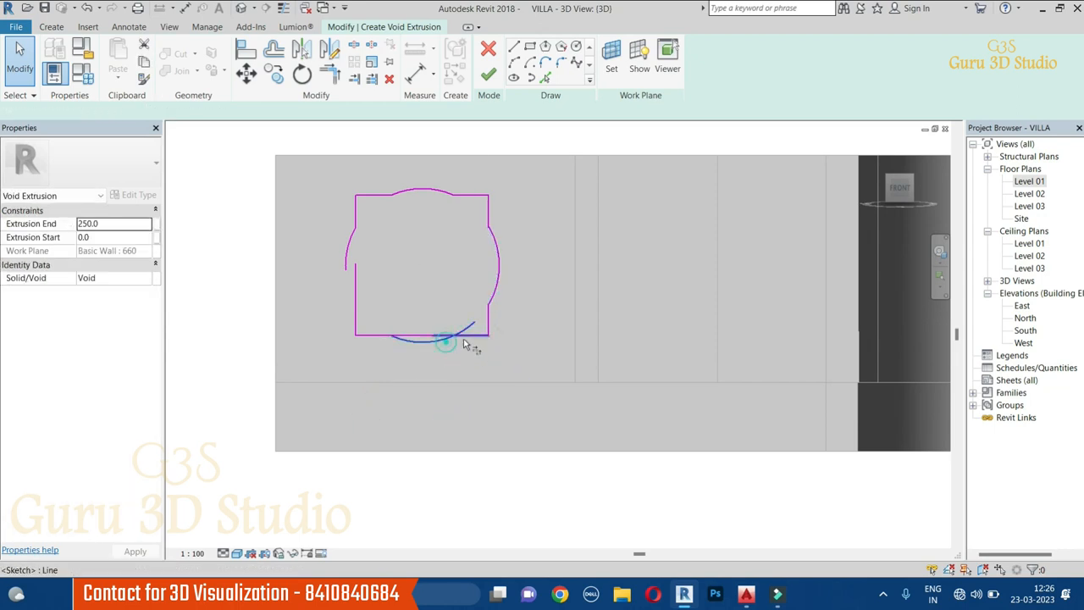
{"action": "key", "text": "t"}
{"action": "key", "text": "r"}
{"action": "left_click", "coordinate": [380, 336]}
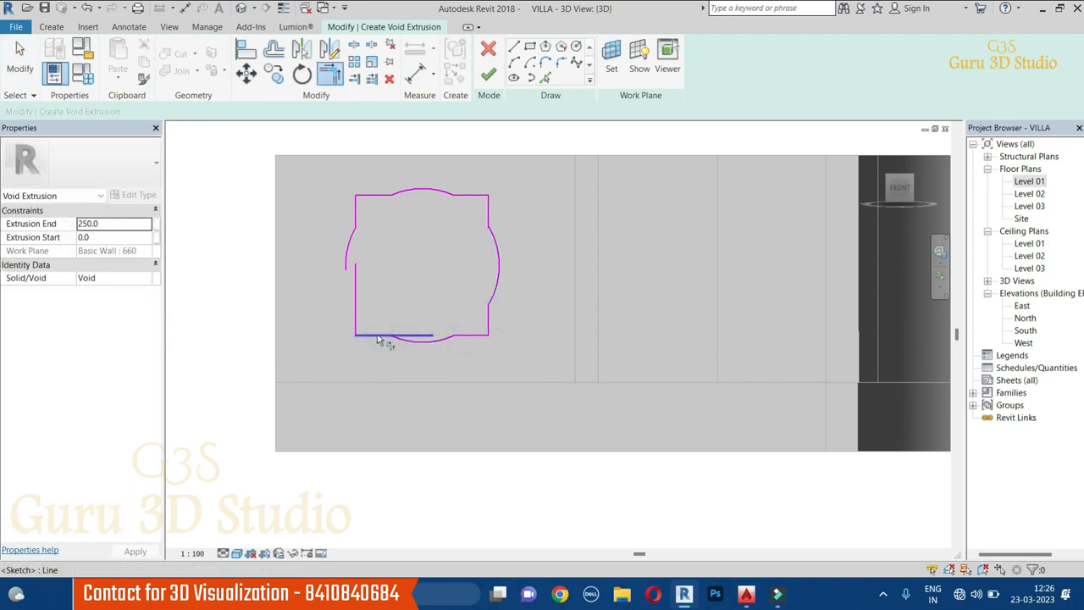
Try to trim the short left arc to the lower half of the rectangle's left side.
{"action": "left_click", "coordinate": [346, 258]}
{"action": "left_click", "coordinate": [354, 324]}
{"action": "key", "text": "s"}
{"action": "key", "text": "l"}
{"action": "key", "text": "Escape"}
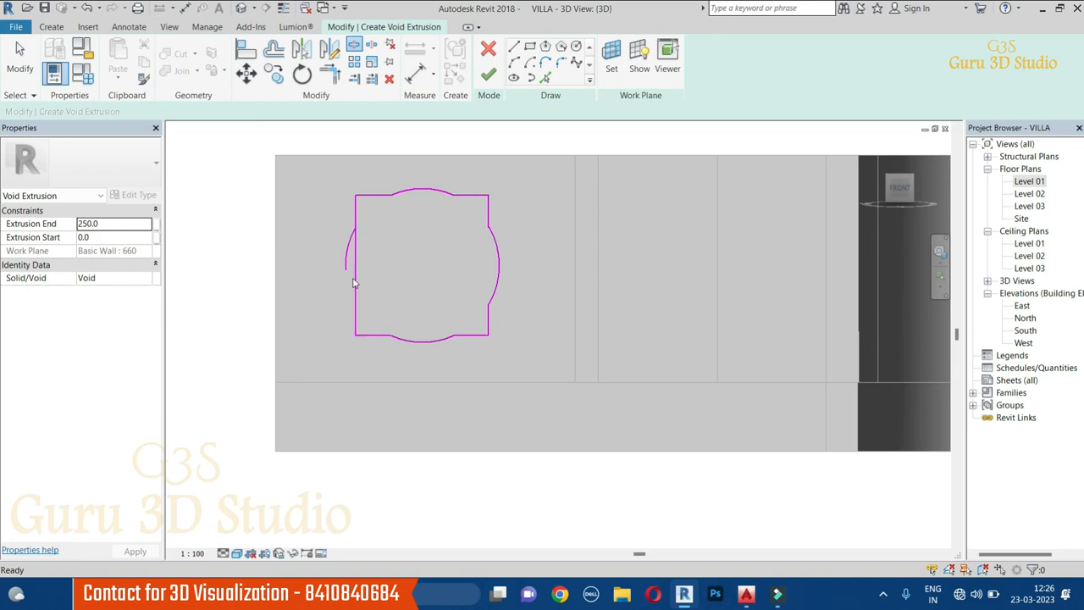
Stretch the left arc down to the bottom side and trim it with the rectangle's left side at their lower intersection.
{"action": "left_click", "coordinate": [350, 273]}
{"action": "left_click_drag", "start_coordinate": [346, 269], "coordinate": [403, 328]}
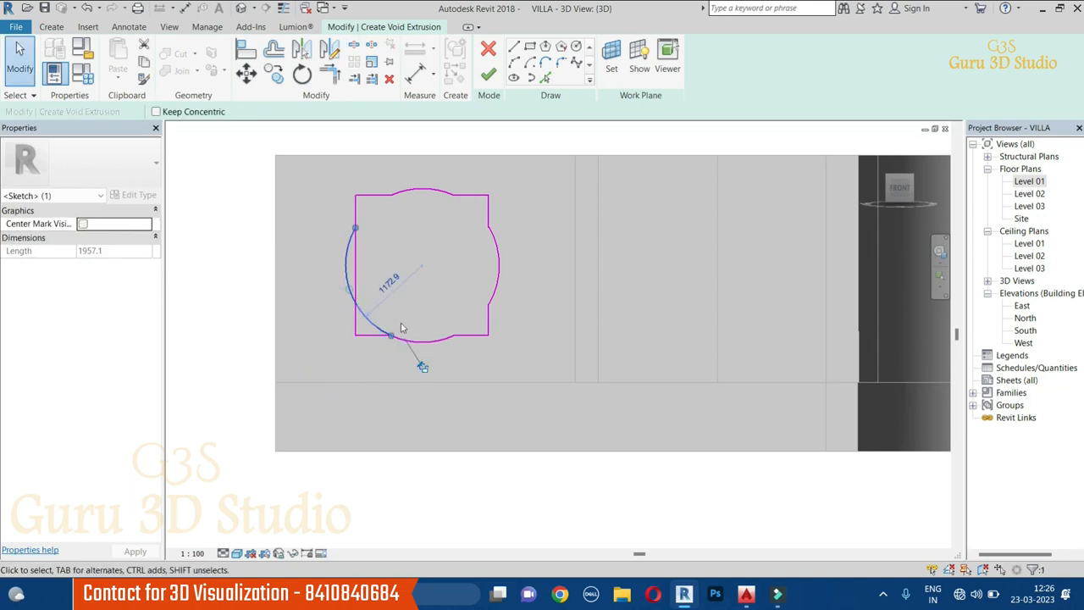
{"action": "key", "text": "t"}
{"action": "key", "text": "r"}
{"action": "left_click", "coordinate": [347, 288]}
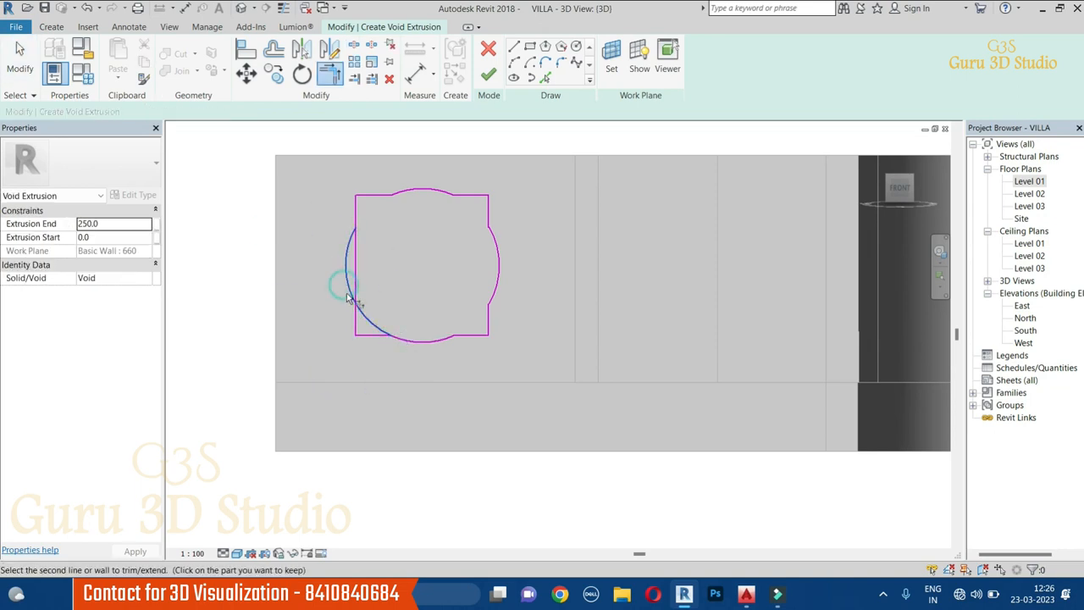
{"action": "key", "text": "Escape"}
Make the profile slightly taller by nudging its bottom segments down and its top segments up.
{"action": "scroll", "coordinate": [384, 293], "scroll_direction": "down", "scroll_amount": 3}
{"action": "scroll", "coordinate": [382, 342], "scroll_direction": "up", "scroll_amount": 2}
{"action": "mouse_move", "coordinate": [244, 287]}
{"action": "left_mouse_down"}
{"action": "mouse_move", "coordinate": [522, 368]}
{"action": "mouse_move", "coordinate": [555, 354]}
{"action": "left_mouse_up"}
{"action": "key", "text": "Down"}
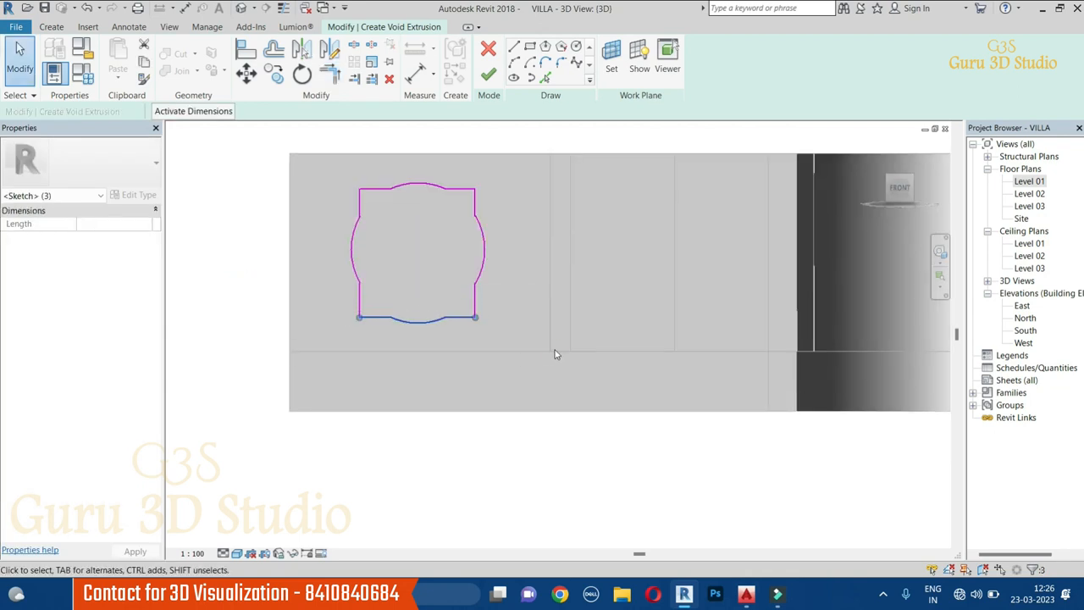
{"action": "left_click_drag", "start_coordinate": [268, 177], "coordinate": [534, 200]}
Narrow the profile by nudging its left side segments and its right side segments inward.
{"action": "left_click_drag", "start_coordinate": [242, 166], "coordinate": [377, 380]}
{"action": "key", "text": "Right"}
{"action": "key", "text": "Right"}
{"action": "key", "text": "Right"}
{"action": "left_click_drag", "start_coordinate": [467, 153], "coordinate": [520, 357]}
{"action": "key", "text": "Left"}
{"action": "key", "text": "Left"}
{"action": "key", "text": "Left"}
Move the whole profile about 700 mm horizontally toward the left end of the front wall.
{"action": "left_click", "coordinate": [271, 175]}
{"action": "mouse_move", "coordinate": [232, 165]}
{"action": "left_mouse_down"}
{"action": "mouse_move", "coordinate": [503, 382]}
{"action": "mouse_move", "coordinate": [548, 447]}
{"action": "left_mouse_up"}
{"action": "left_click", "coordinate": [246, 73]}
{"action": "left_click", "coordinate": [465, 445]}
{"action": "left_click", "coordinate": [424, 448]}
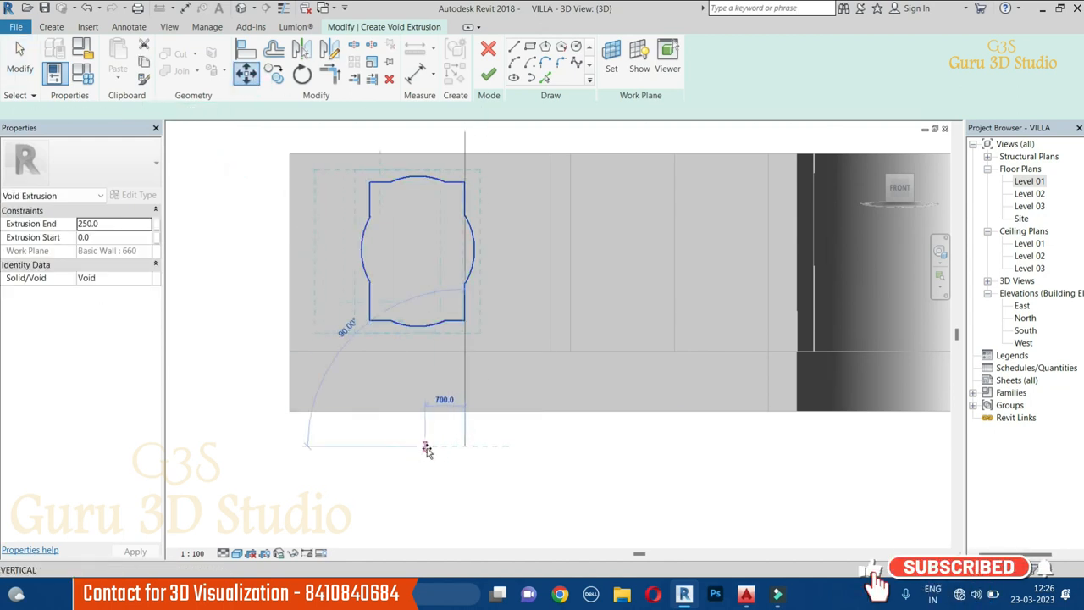
Copy the profile horizontally to the right, leaving a narrow gap between it and the original.
{"action": "left_click", "coordinate": [275, 75]}
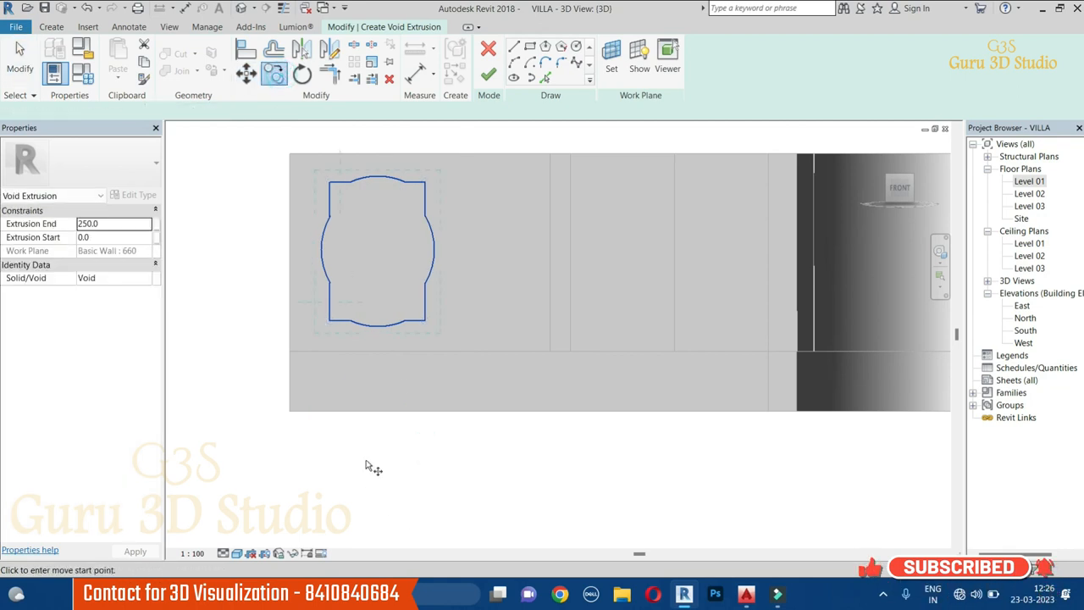
{"action": "left_click", "coordinate": [366, 460]}
{"action": "left_click", "coordinate": [493, 464]}
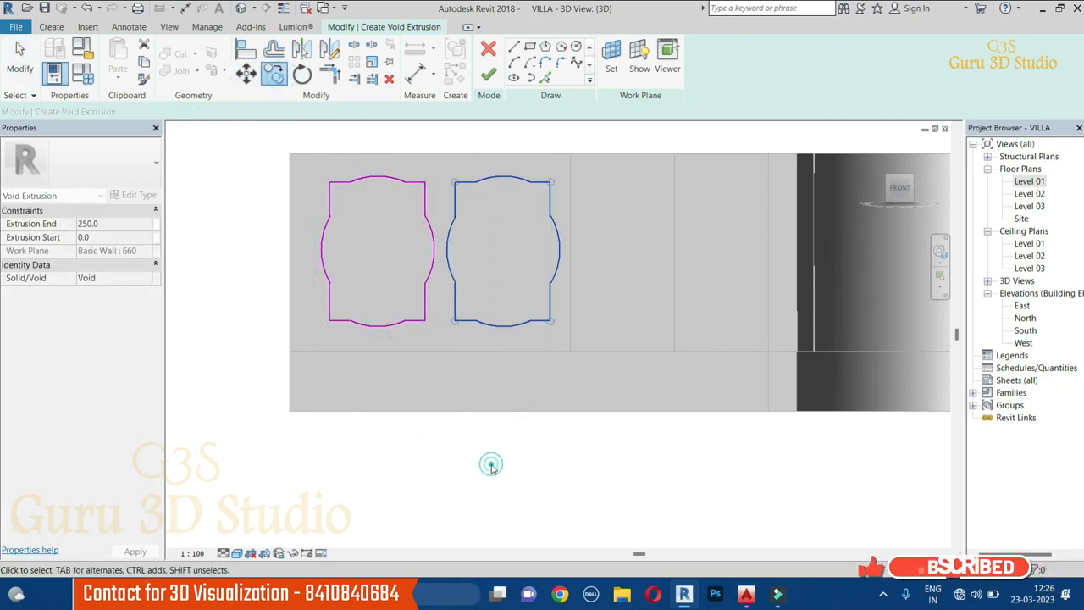
Select both profiles and move them together slightly to the left on the front wall.
{"action": "left_click", "coordinate": [241, 178]}
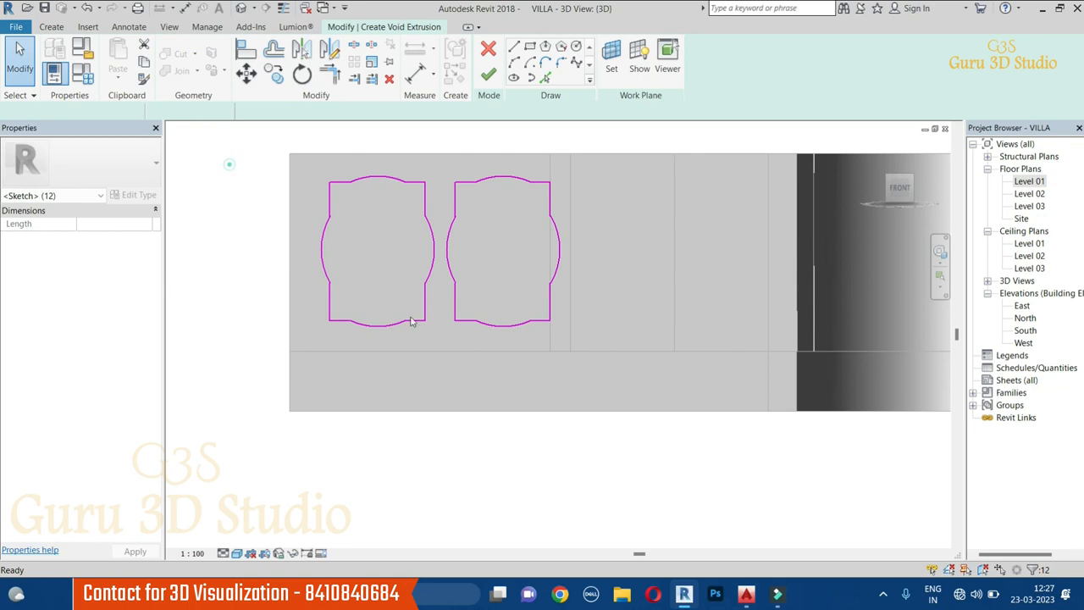
{"action": "left_click_drag", "start_coordinate": [238, 178], "coordinate": [621, 432]}
{"action": "mouse_move", "coordinate": [266, 161]}
{"action": "left_mouse_down"}
{"action": "mouse_move", "coordinate": [576, 363]}
{"action": "mouse_move", "coordinate": [569, 416]}
{"action": "left_mouse_up"}
{"action": "left_click", "coordinate": [246, 74]}
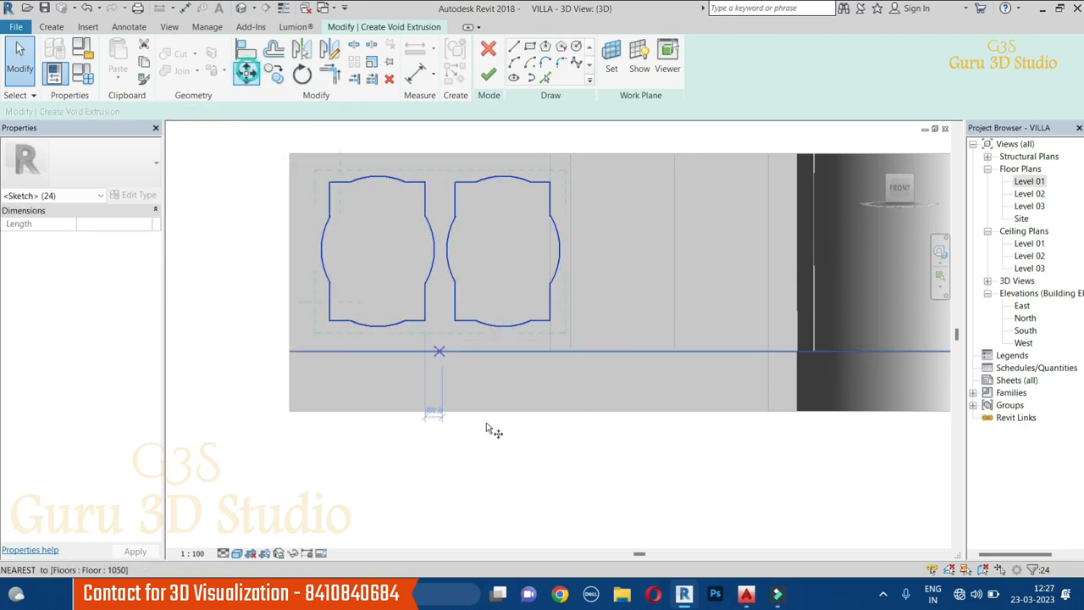
{"action": "left_click", "coordinate": [501, 448]}
{"action": "left_click", "coordinate": [500, 449]}
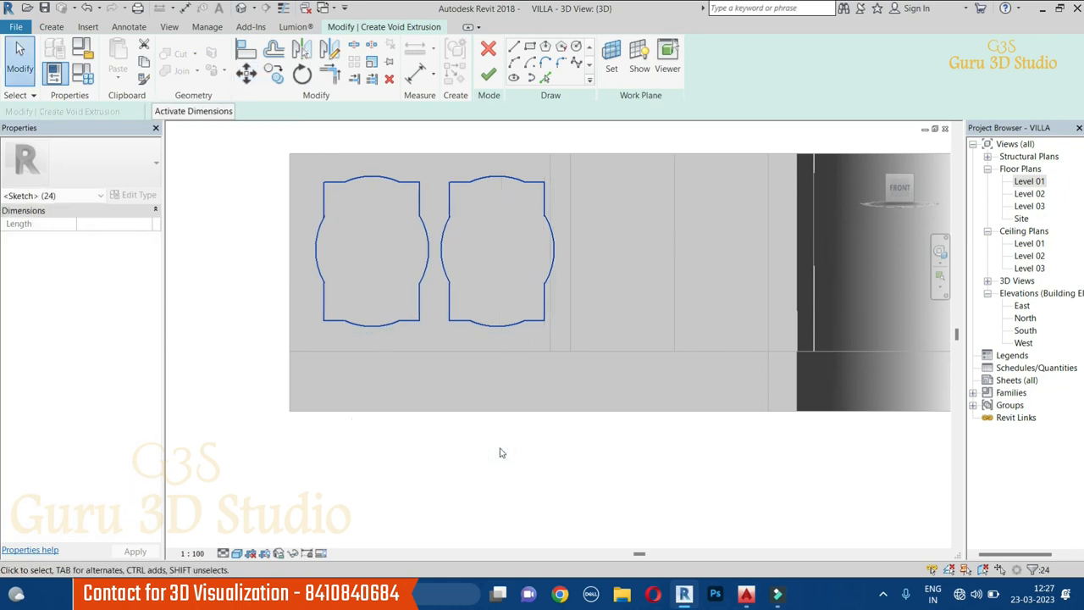
Nudge both profiles further left and slightly down on the front wall, and finish the void extrusion sketch.
{"action": "key", "text": "Left"}
{"action": "key", "text": "Left"}
{"action": "key", "text": "Left"}
{"action": "key", "text": "Left"}
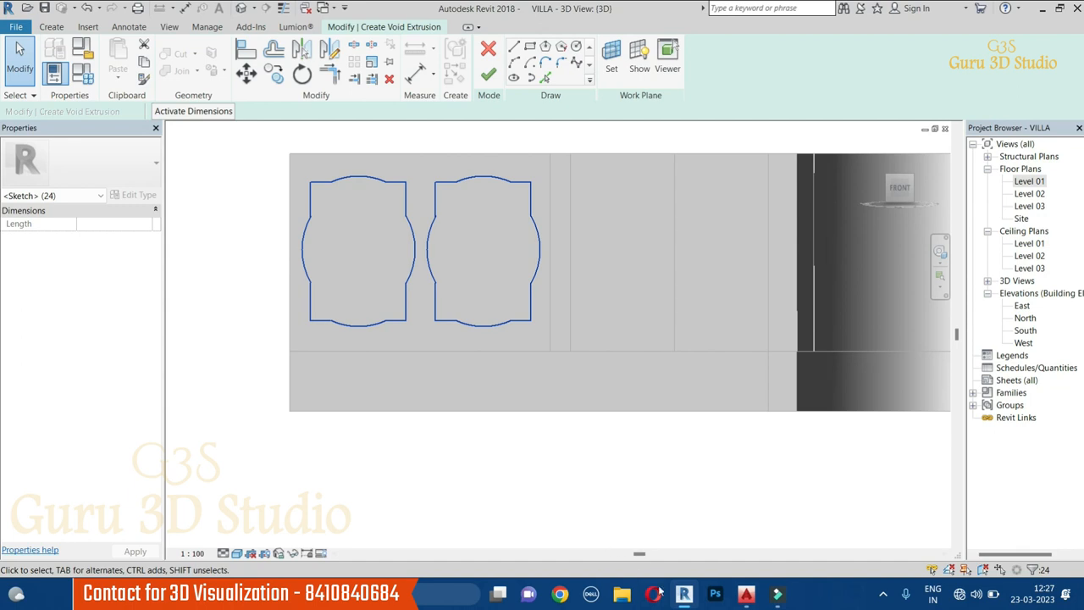
{"action": "key", "text": "Down"}
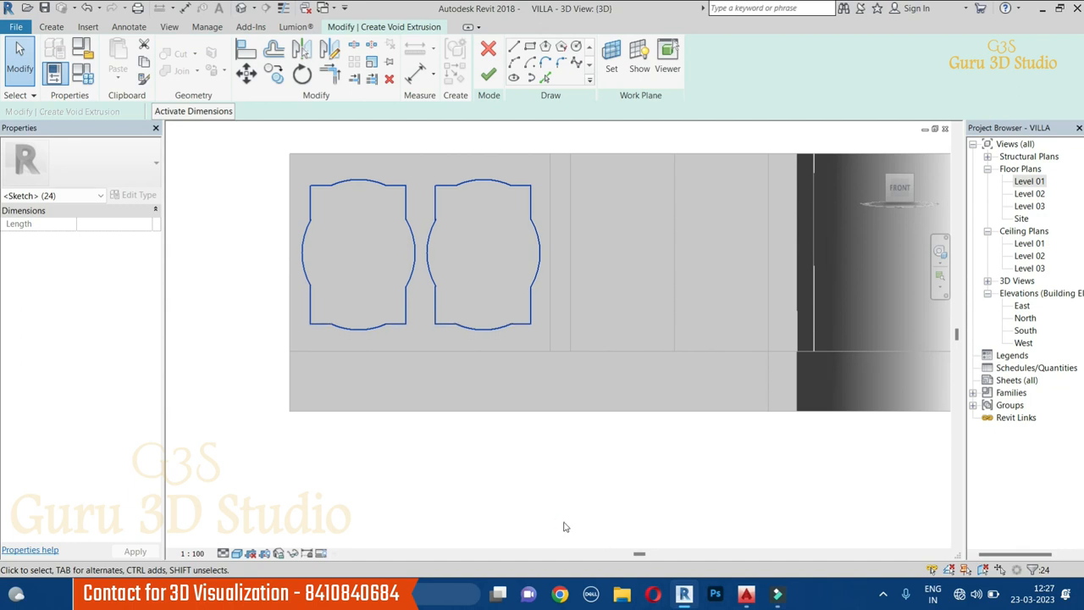
{"action": "left_click", "coordinate": [246, 245]}
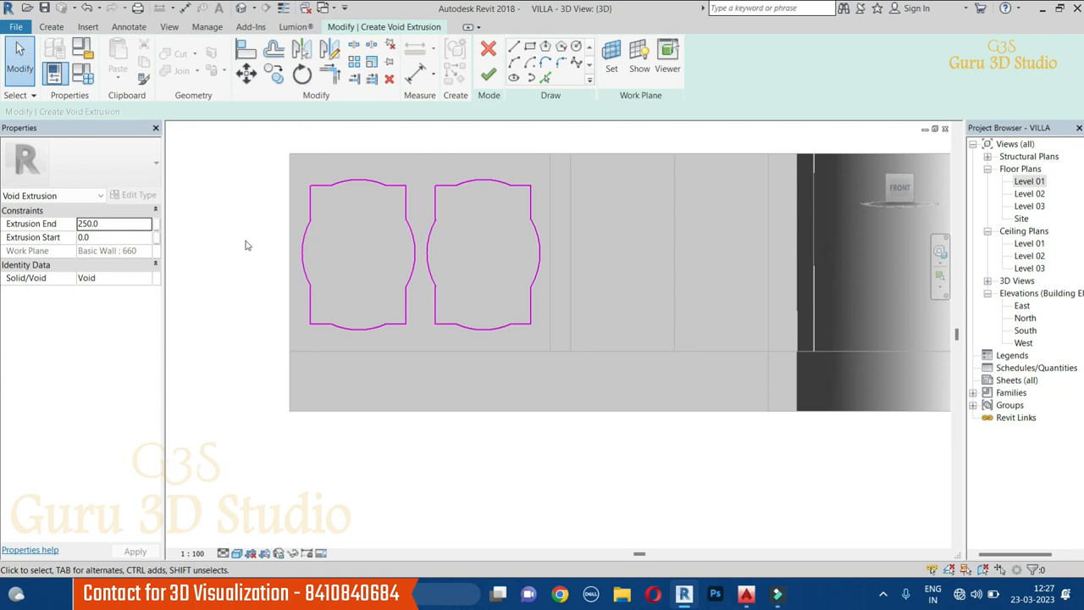
{"action": "scroll", "coordinate": [245, 246], "scroll_direction": "up", "scroll_amount": 1}
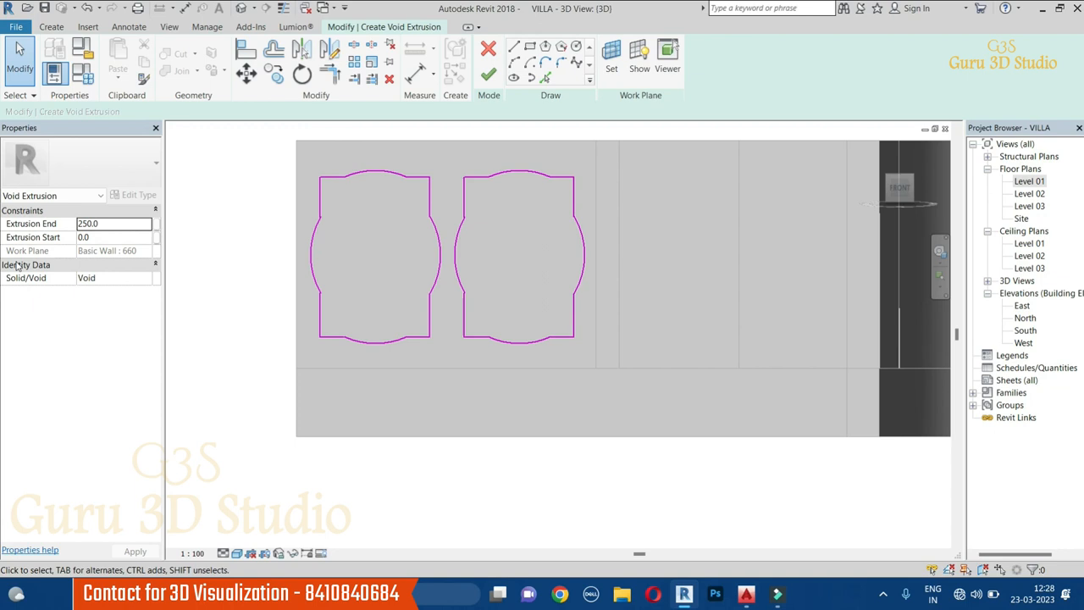
{"action": "left_click", "coordinate": [488, 75]}
Examine the void extrusion's depth in the front wall from the top in Wireframe, and restore the Shaded display.
{"action": "mouse_move", "coordinate": [585, 441]}
{"action": "middle_mouse_down", "text": "shift"}
{"action": "mouse_move", "coordinate": [597, 497]}
{"action": "mouse_move", "coordinate": [539, 514]}
{"action": "mouse_move", "coordinate": [559, 474]}
{"action": "middle_mouse_up", "text": "shift"}
{"action": "left_click", "coordinate": [889, 201]}
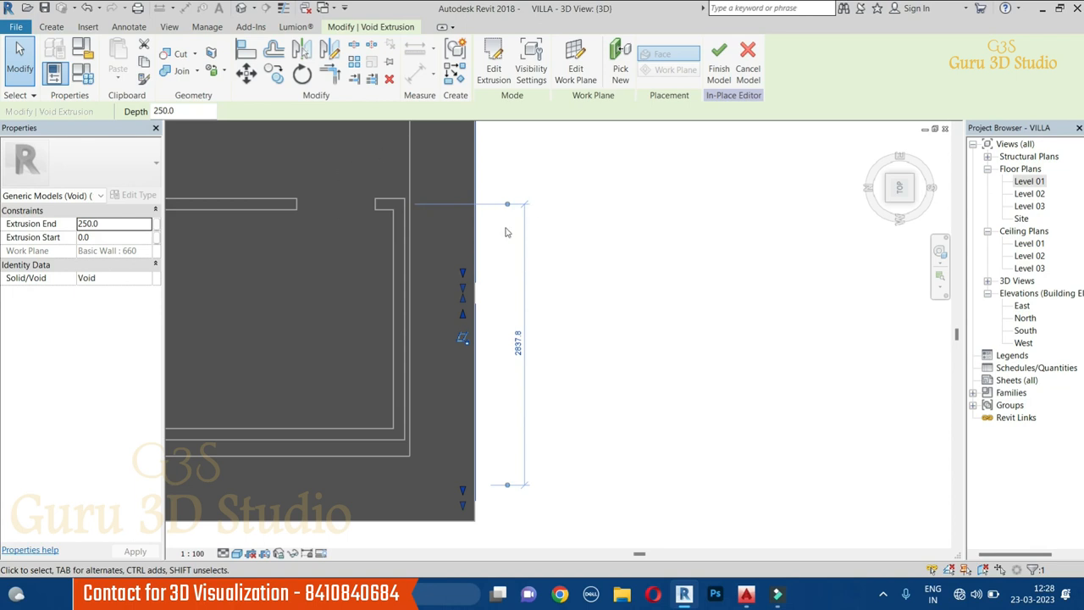
{"action": "double_click", "coordinate": [188, 108]}
{"action": "left_click", "coordinate": [236, 553]}
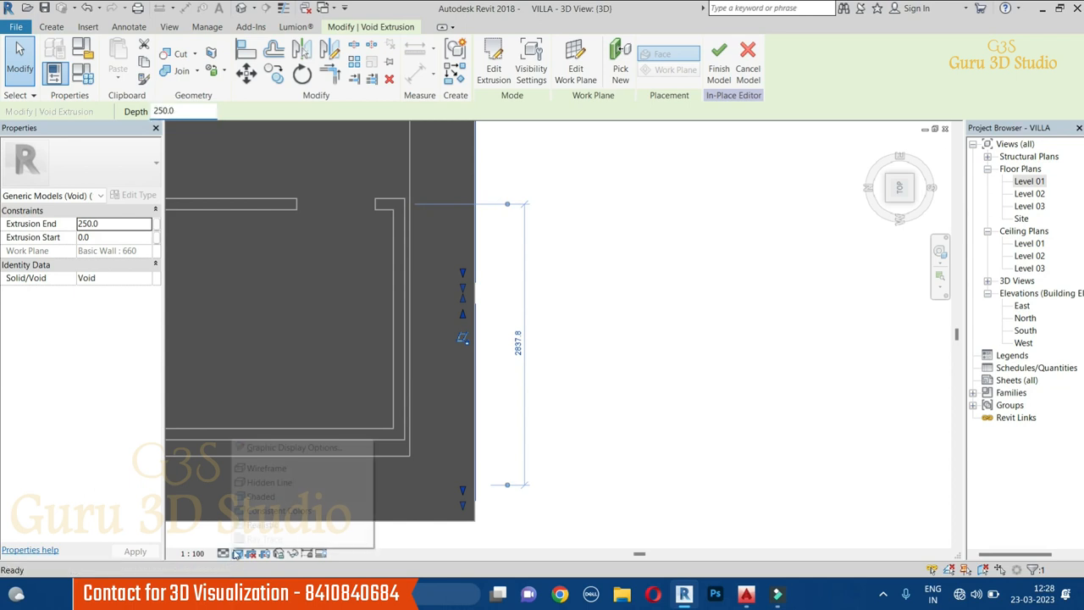
{"action": "left_click", "coordinate": [255, 469]}
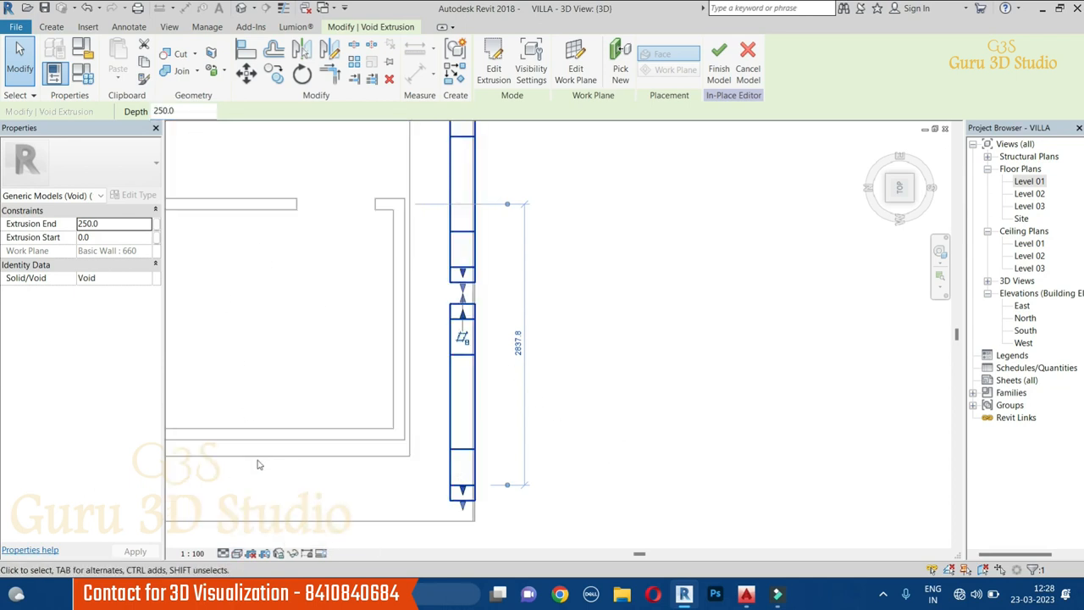
{"action": "left_click", "coordinate": [227, 554]}
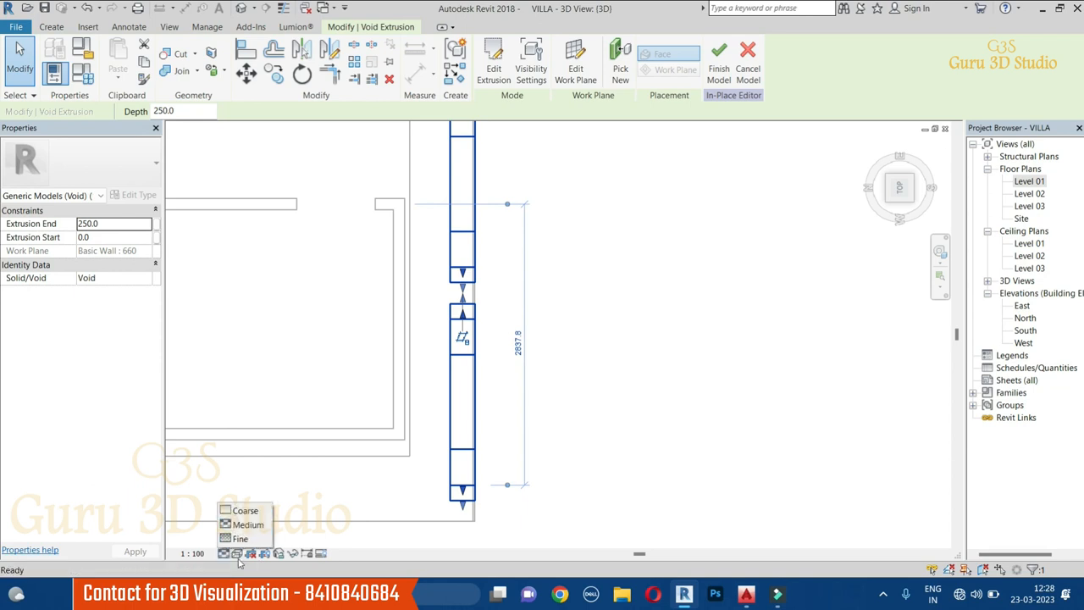
{"action": "left_click", "coordinate": [236, 553]}
{"action": "left_click", "coordinate": [254, 494]}
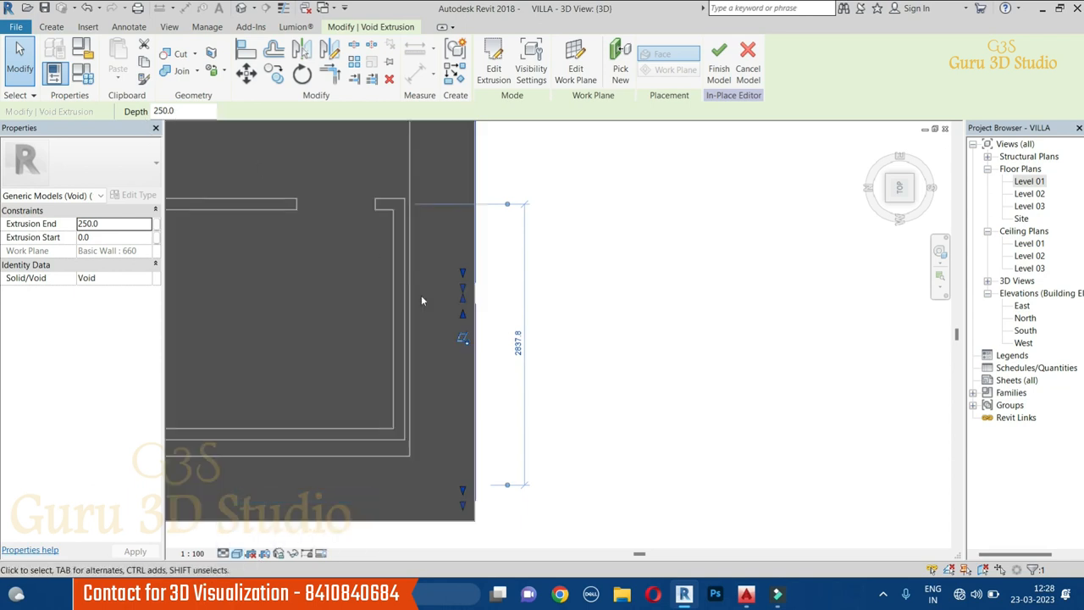
Cut the left front wall with the two-profile void extrusion.
{"action": "middle_click_drag", "start_coordinate": [661, 405], "coordinate": [825, 458], "text": "shift"}
{"action": "key", "text": "Escape"}
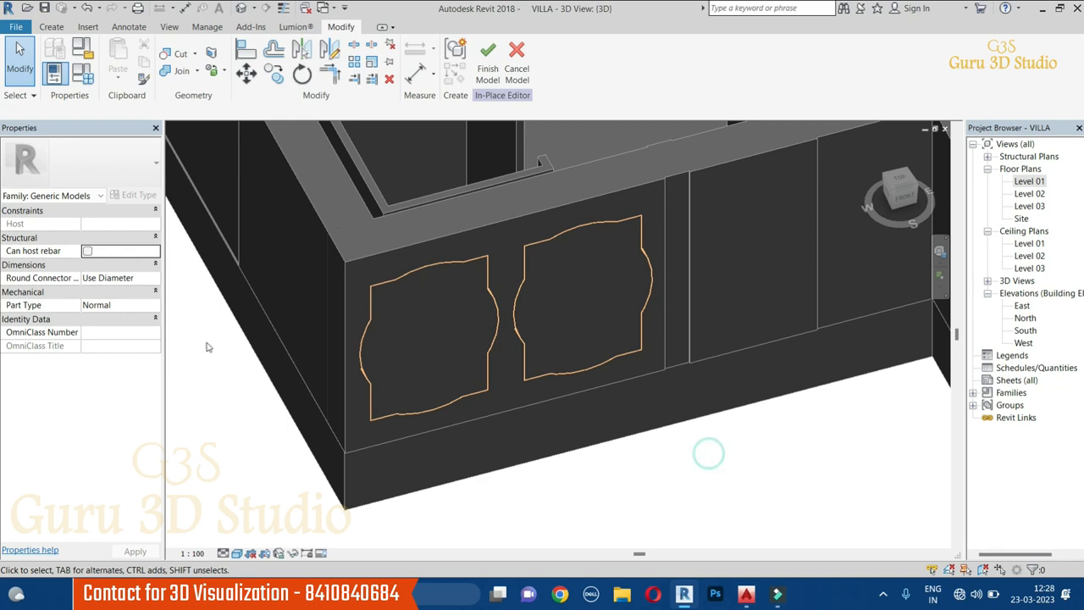
{"action": "left_click", "coordinate": [180, 56]}
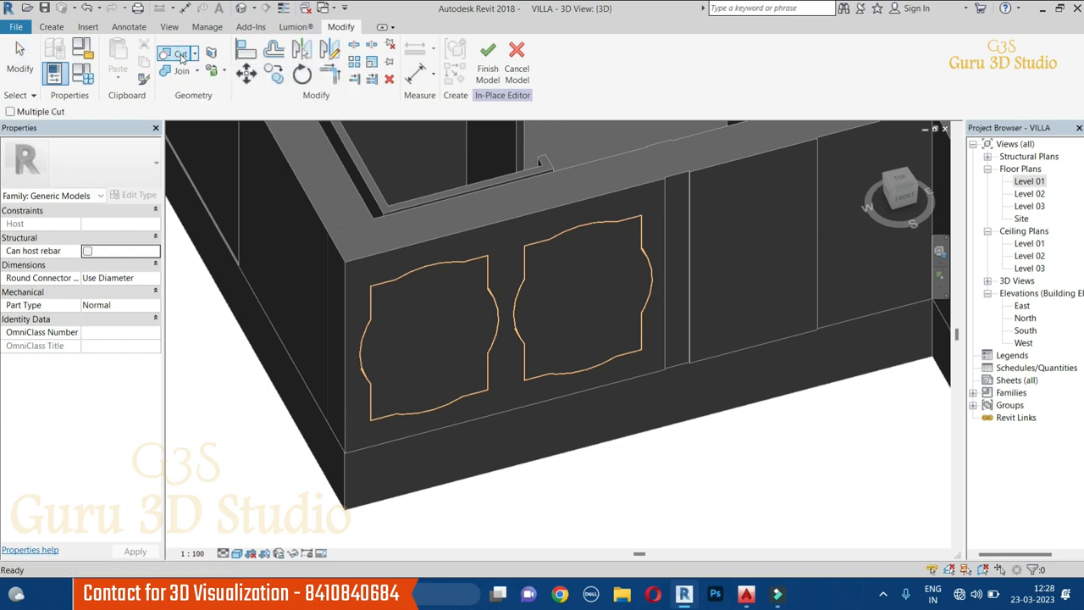
{"action": "left_click", "coordinate": [579, 198]}
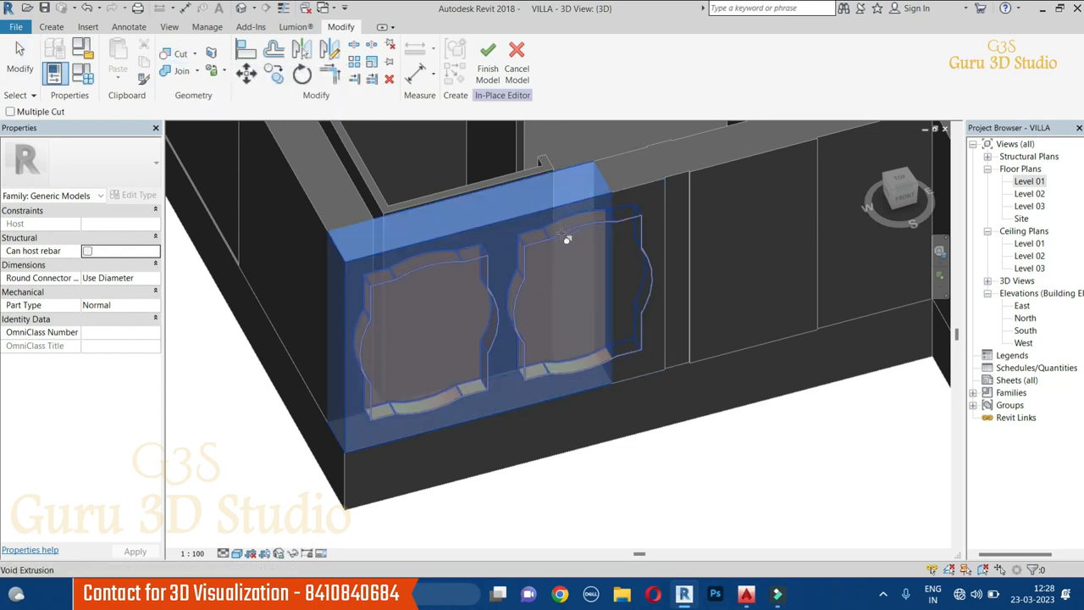
{"action": "left_click", "coordinate": [569, 242]}
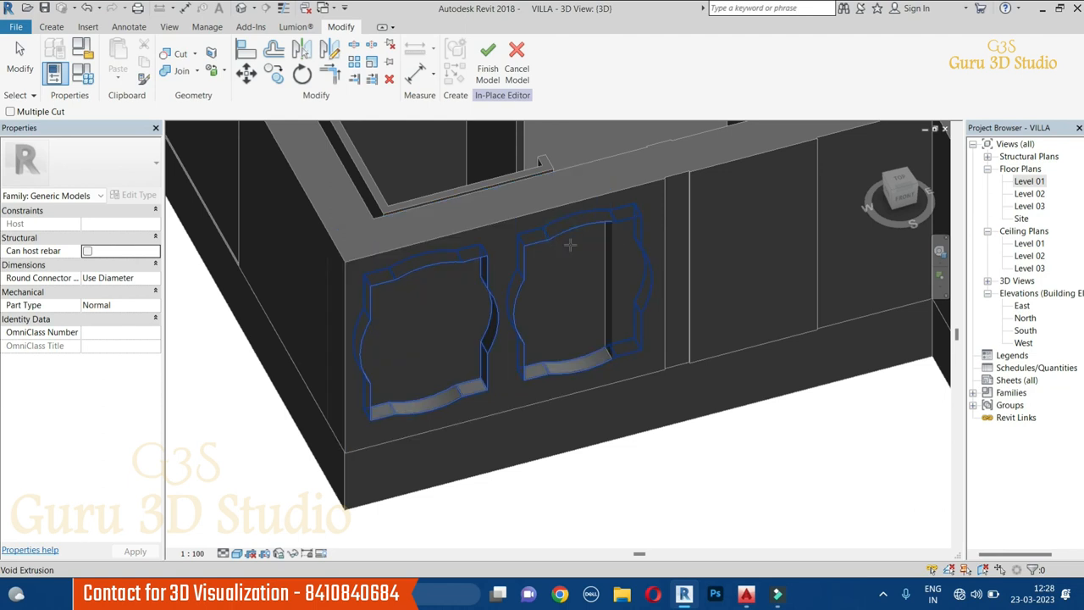
Try to cut the adjoining front wall segment with the same void extrusion, and try to finish the in-place model.
{"action": "left_click", "coordinate": [669, 348]}
{"action": "left_click", "coordinate": [586, 217]}
{"action": "key", "text": "Escape"}
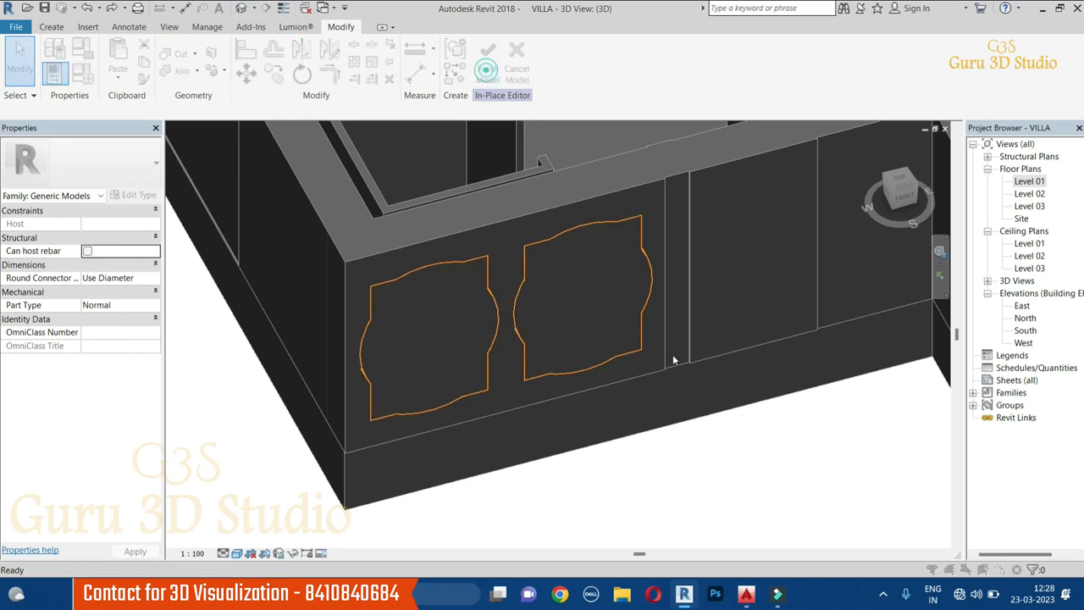
{"action": "left_click", "coordinate": [659, 343]}
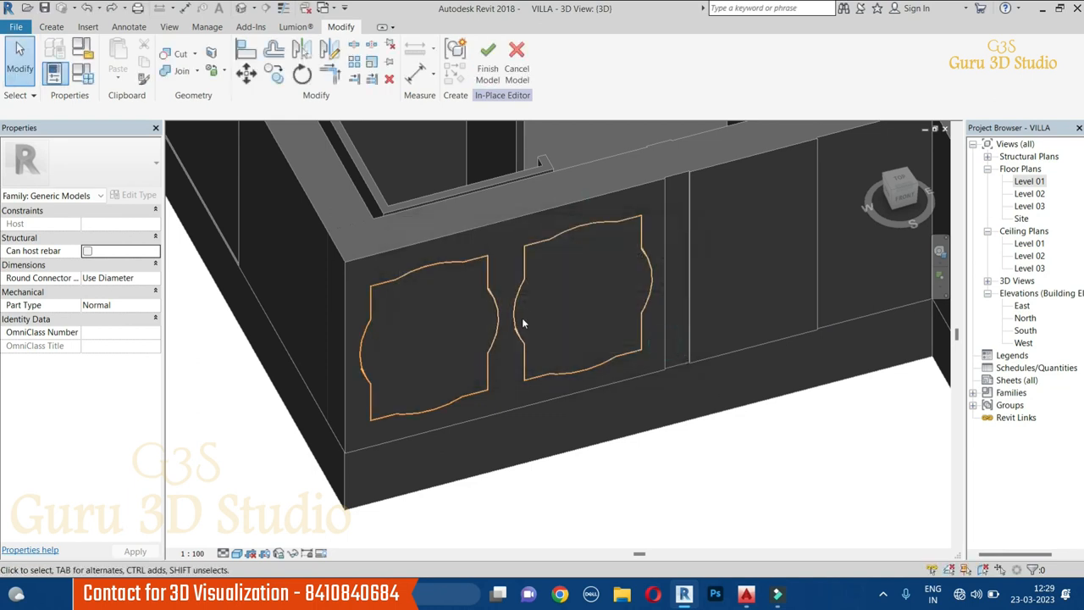
{"action": "left_click", "coordinate": [464, 258]}
{"action": "key", "text": "Escape"}
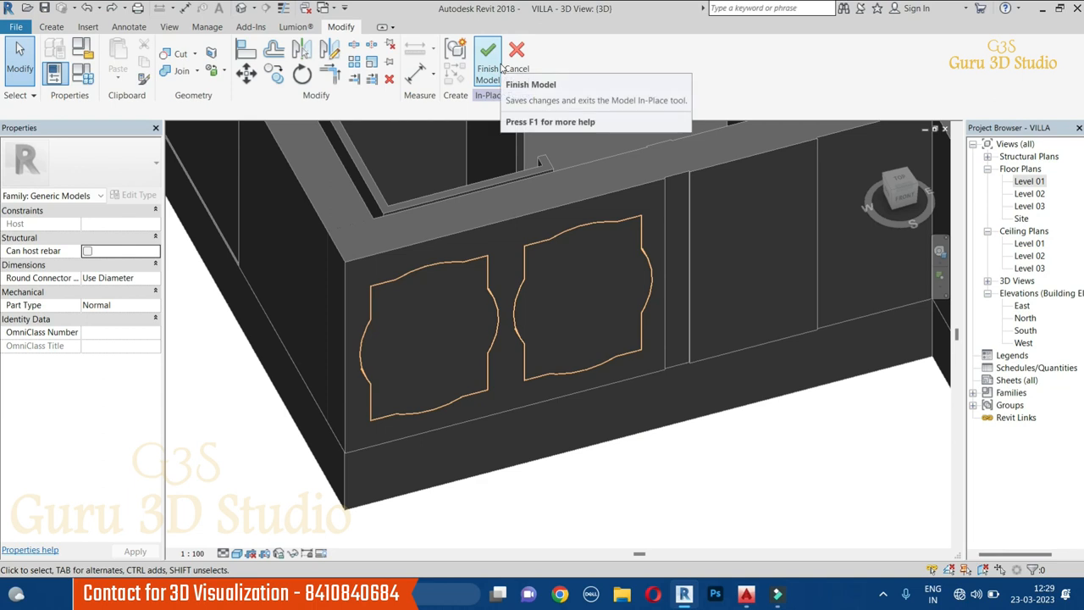
Reopen the void extrusion's sketch, select all lines of both profiles and leave sketch editing.
{"action": "double_click", "coordinate": [488, 250]}
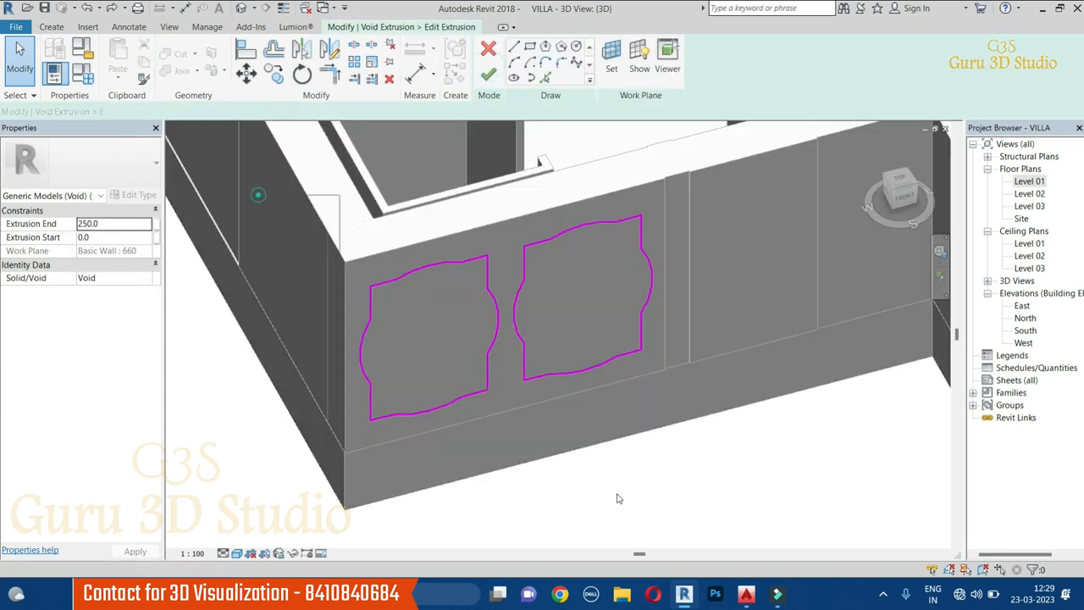
{"action": "mouse_move", "coordinate": [254, 195]}
{"action": "left_mouse_down"}
{"action": "mouse_move", "coordinate": [826, 521]}
{"action": "mouse_move", "coordinate": [809, 508]}
{"action": "left_mouse_up"}
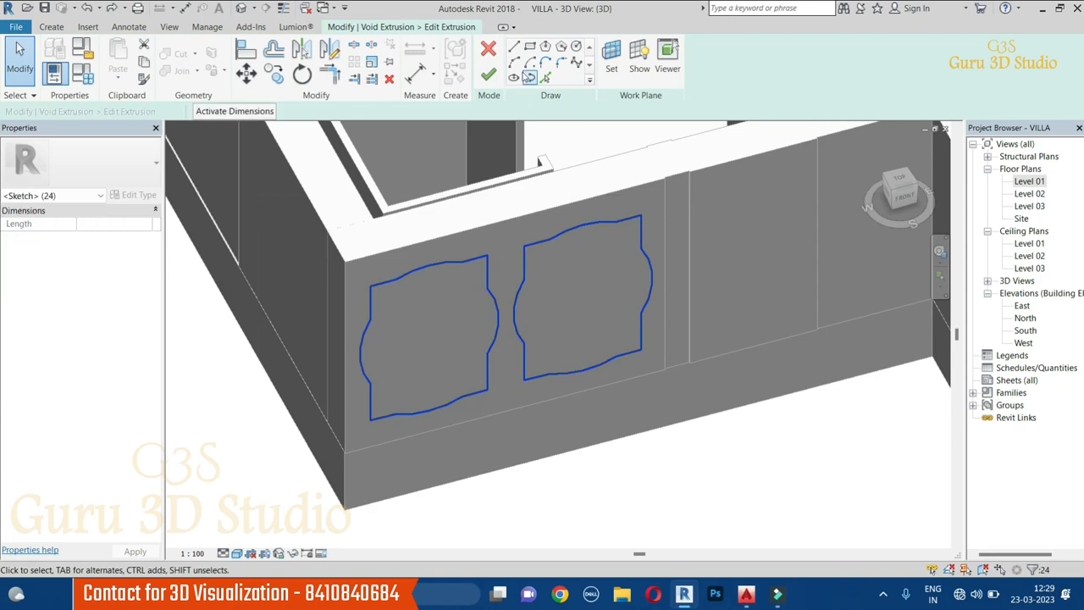
{"action": "left_click", "coordinate": [488, 75]}
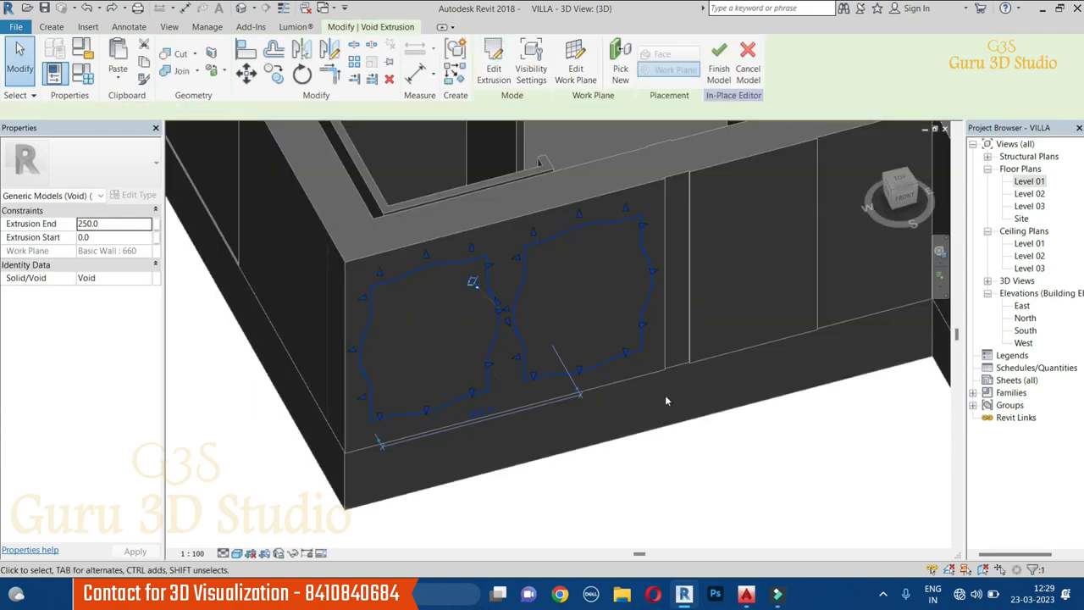
Cancel the in-place model and discard the changes made to it.
{"action": "left_click", "coordinate": [678, 412]}
{"action": "left_click", "coordinate": [517, 75]}
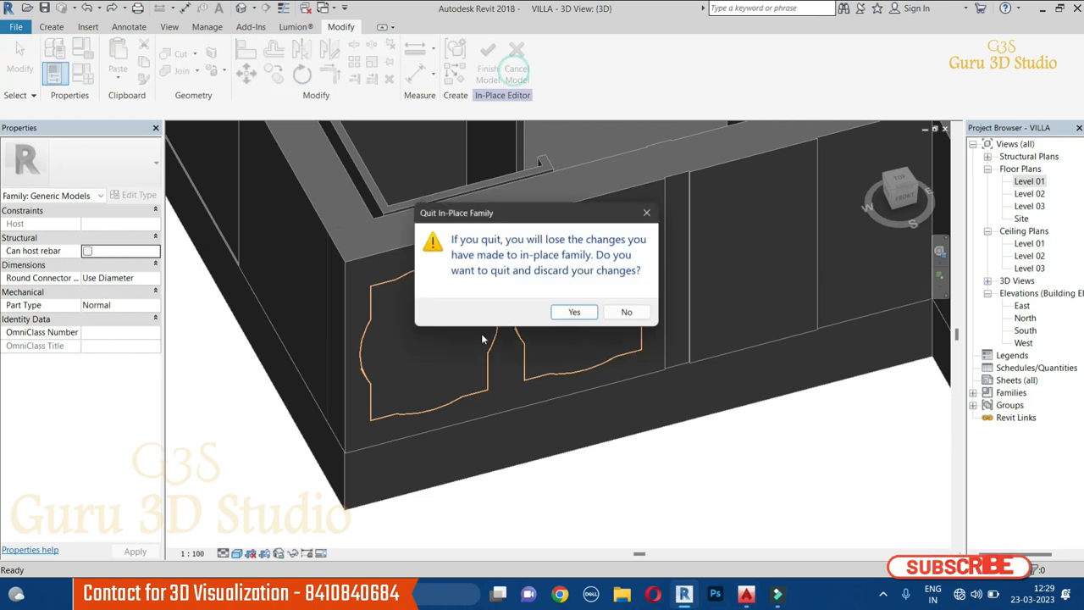
{"action": "left_click", "coordinate": [571, 312]}
Examine the villa's left front wall segments from above by selecting them one at a time.
{"action": "scroll", "coordinate": [665, 426], "scroll_direction": "down", "scroll_amount": 3}
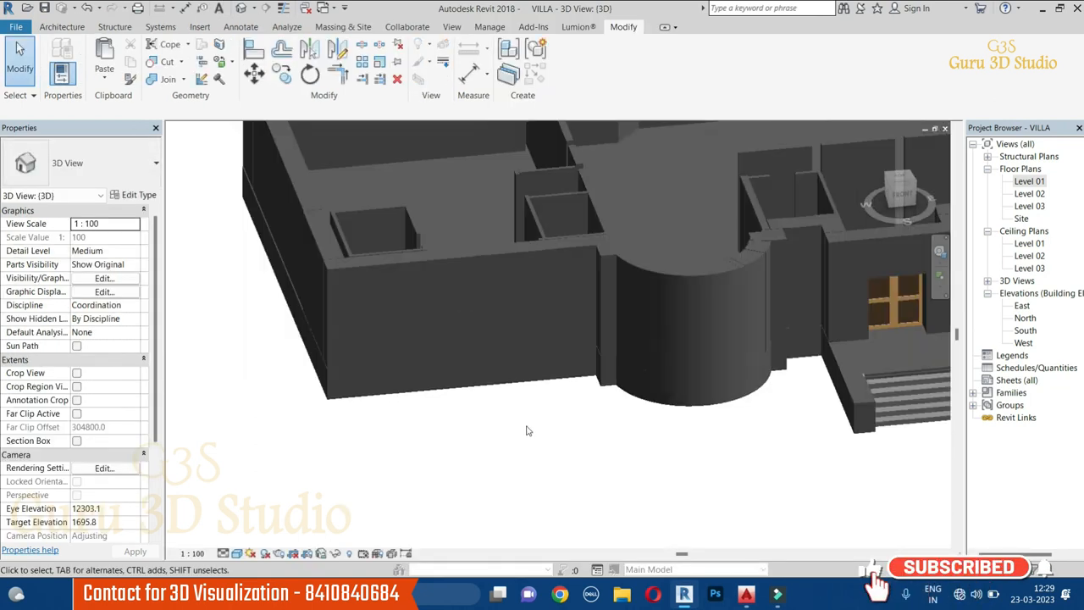
{"action": "scroll", "coordinate": [493, 325], "scroll_direction": "up", "scroll_amount": 4}
{"action": "left_click", "coordinate": [472, 276]}
{"action": "middle_click_drag", "start_coordinate": [506, 271], "coordinate": [522, 464], "text": "shift"}
{"action": "left_click", "coordinate": [523, 464]}
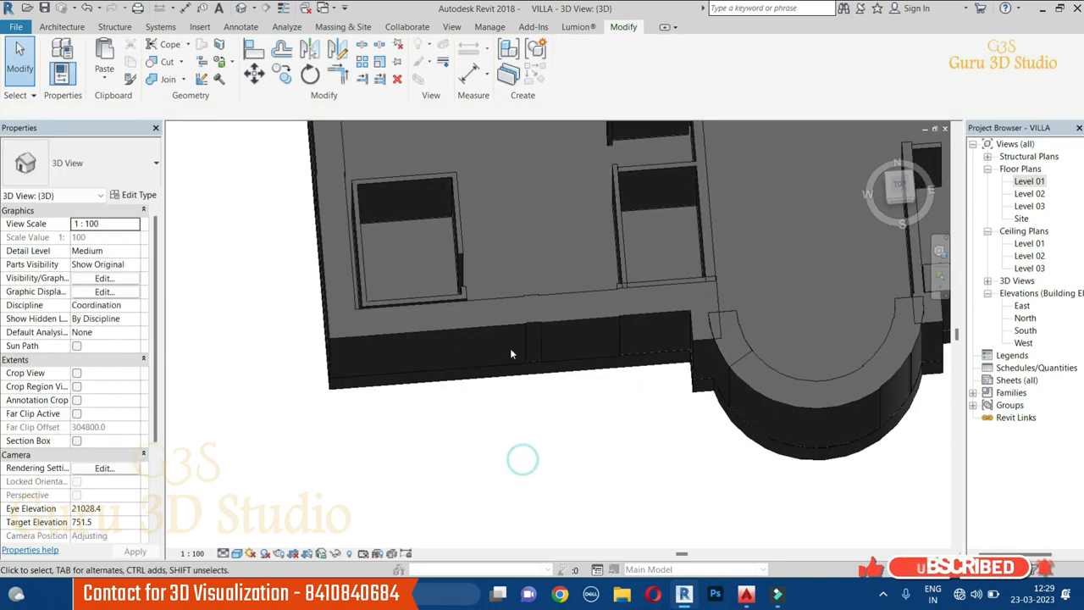
{"action": "scroll", "coordinate": [513, 389], "scroll_direction": "up", "scroll_amount": 1}
{"action": "left_click", "coordinate": [504, 326]}
{"action": "left_click", "coordinate": [459, 317]}
{"action": "left_click", "coordinate": [505, 326]}
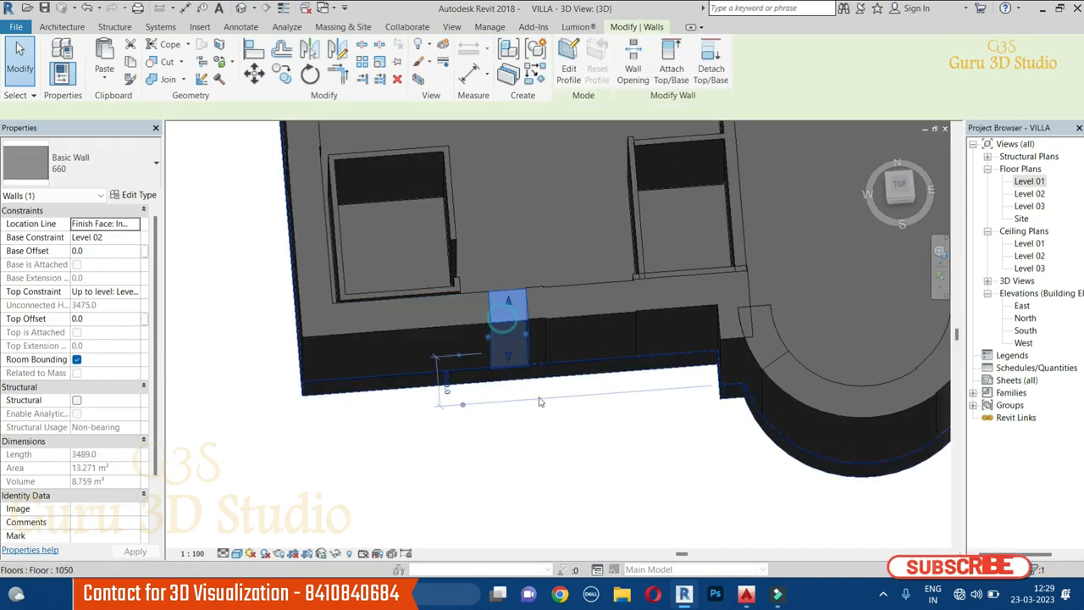
Delete the short overlapping wall segment in the middle of the villa's left front wall.
{"action": "left_click", "coordinate": [569, 435]}
{"action": "left_click", "coordinate": [505, 326]}
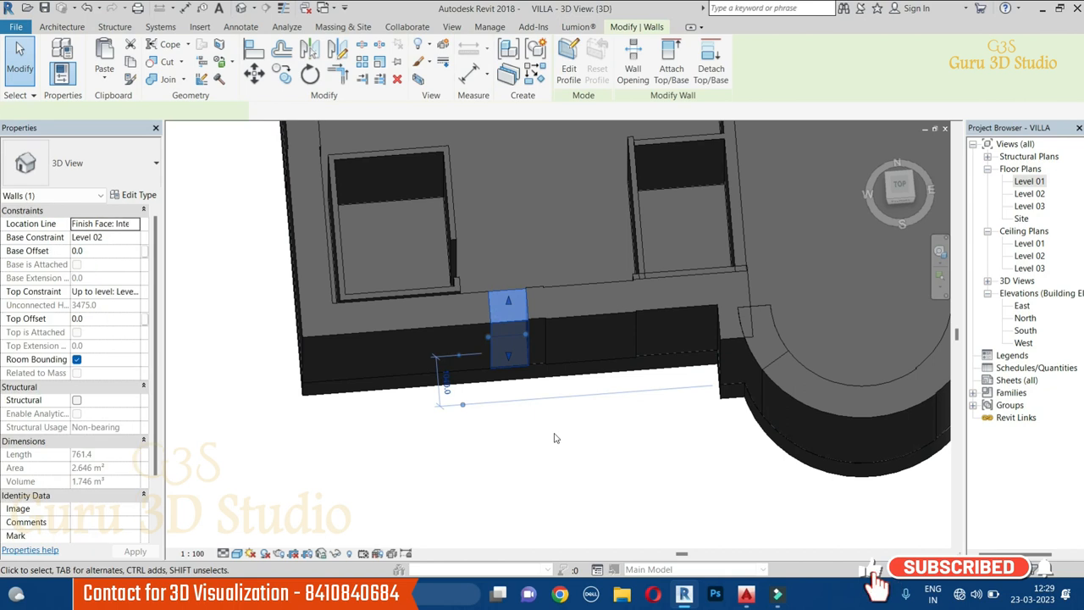
{"action": "key", "text": "Delete"}
Select the narrow wall piece beside the gap, and open the Level 01 floor plan at the gap.
{"action": "left_click", "coordinate": [532, 316]}
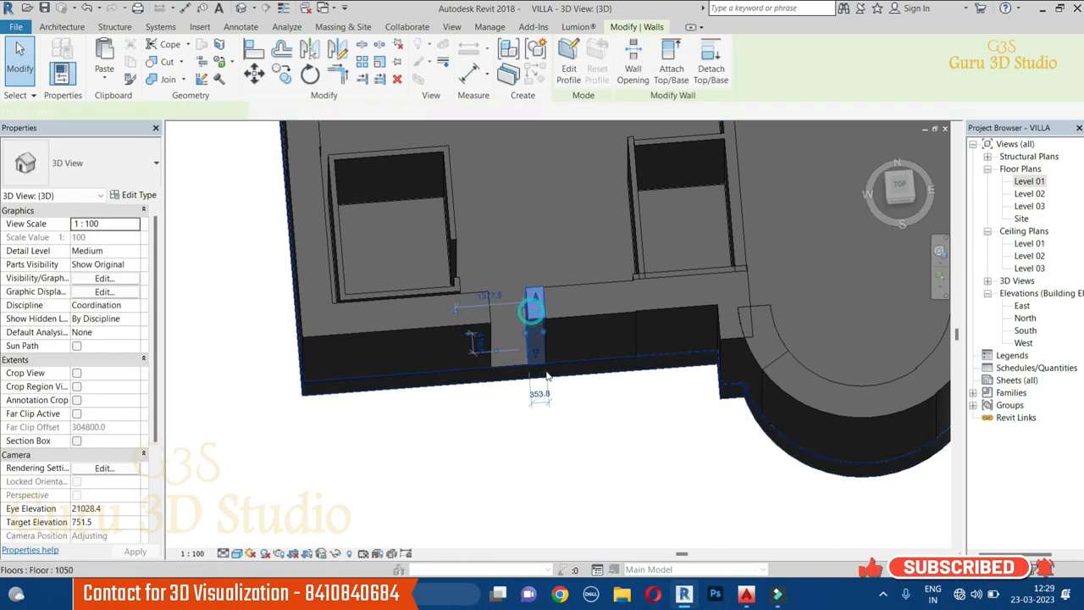
{"action": "scroll", "coordinate": [475, 305], "scroll_direction": "up", "scroll_amount": 3}
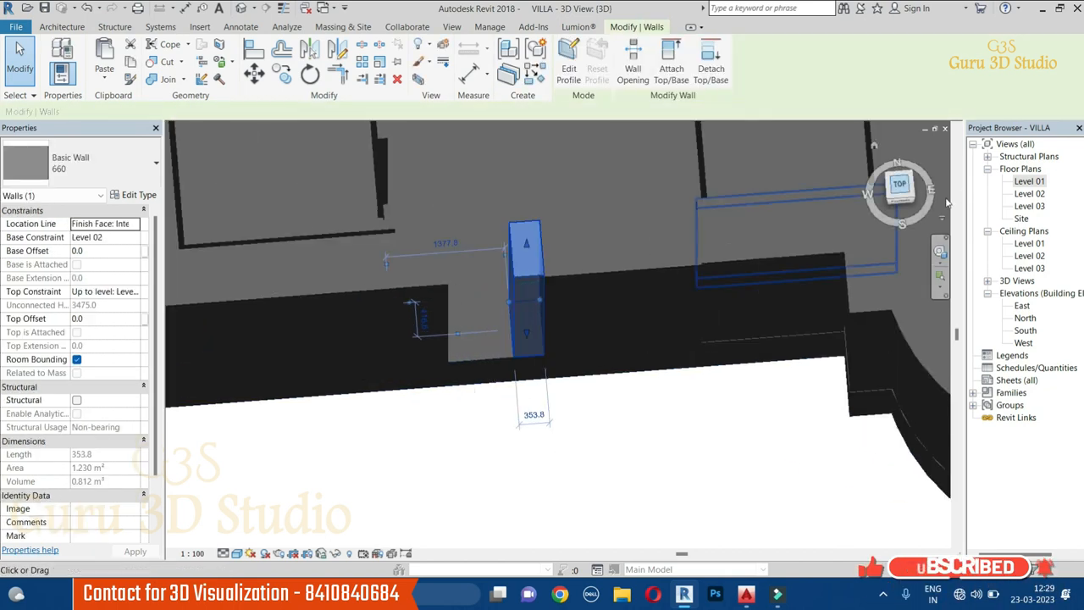
{"action": "double_click", "coordinate": [1029, 194]}
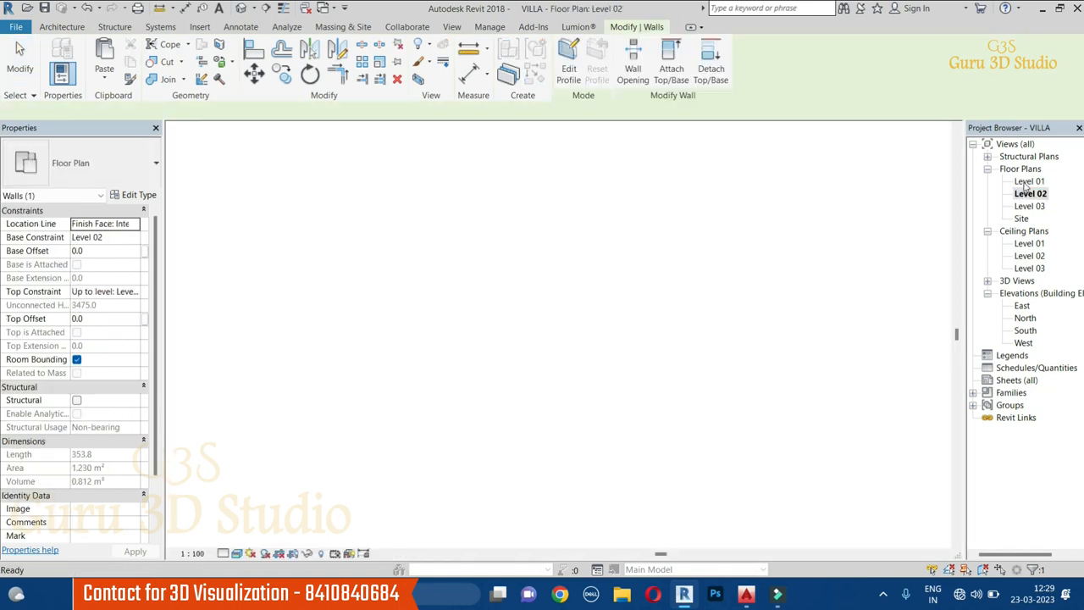
{"action": "double_click", "coordinate": [1029, 181]}
{"action": "scroll", "coordinate": [676, 396], "scroll_direction": "down", "scroll_amount": 5}
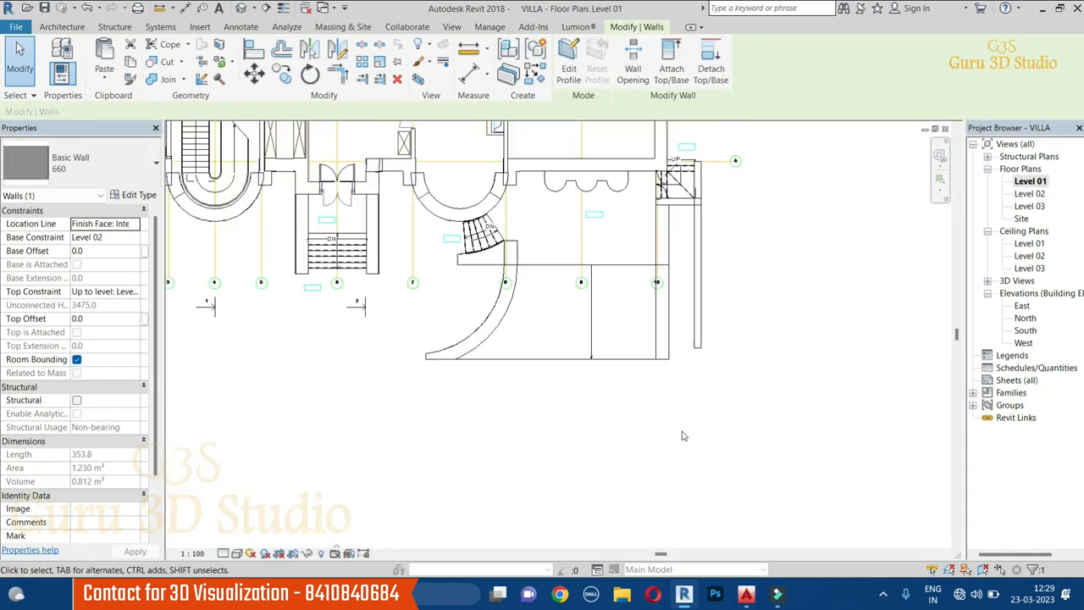
{"action": "scroll", "coordinate": [544, 309], "scroll_direction": "up", "scroll_amount": 4}
{"action": "key", "text": "Escape"}
{"action": "scroll", "coordinate": [559, 307], "scroll_direction": "up", "scroll_amount": 6}
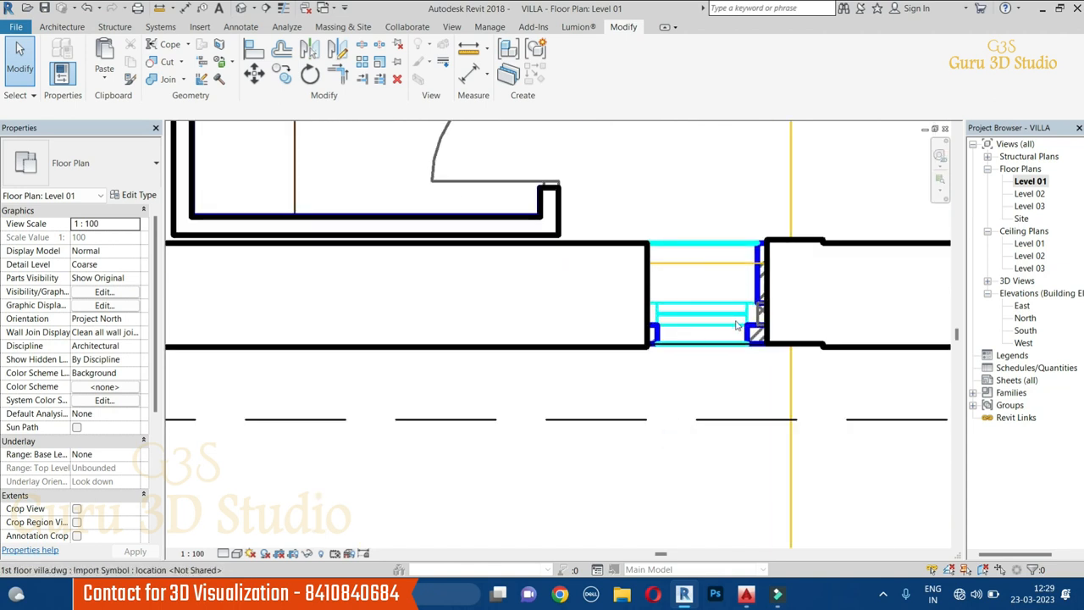
{"action": "middle_click_drag", "start_coordinate": [705, 467], "coordinate": [678, 464]}
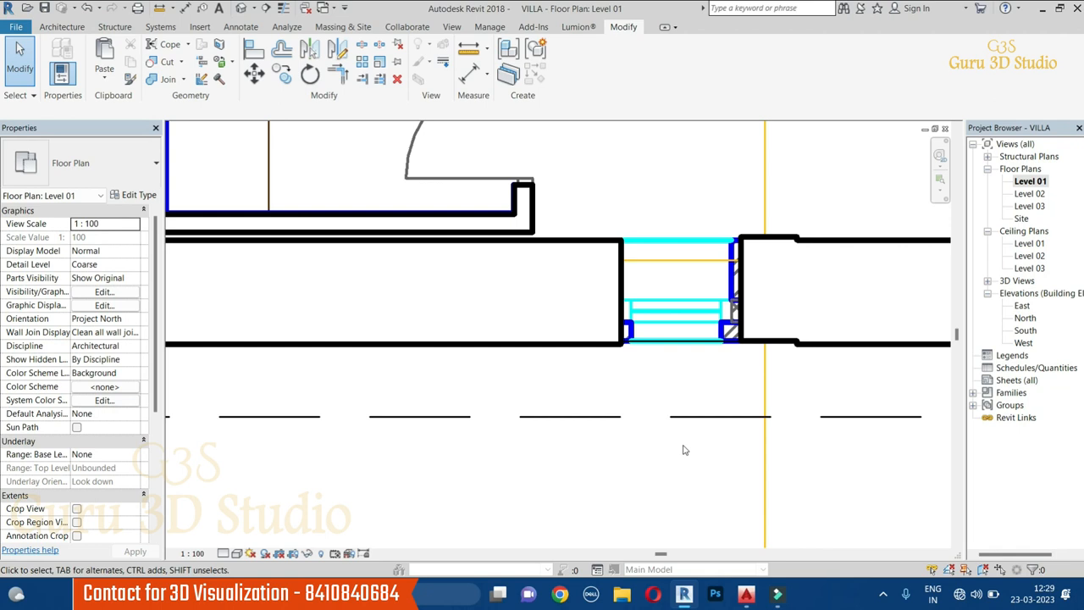
Extend the corner-side front wall segment across the gap until it meets the end of the adjoining wall.
{"action": "left_click", "coordinate": [616, 305]}
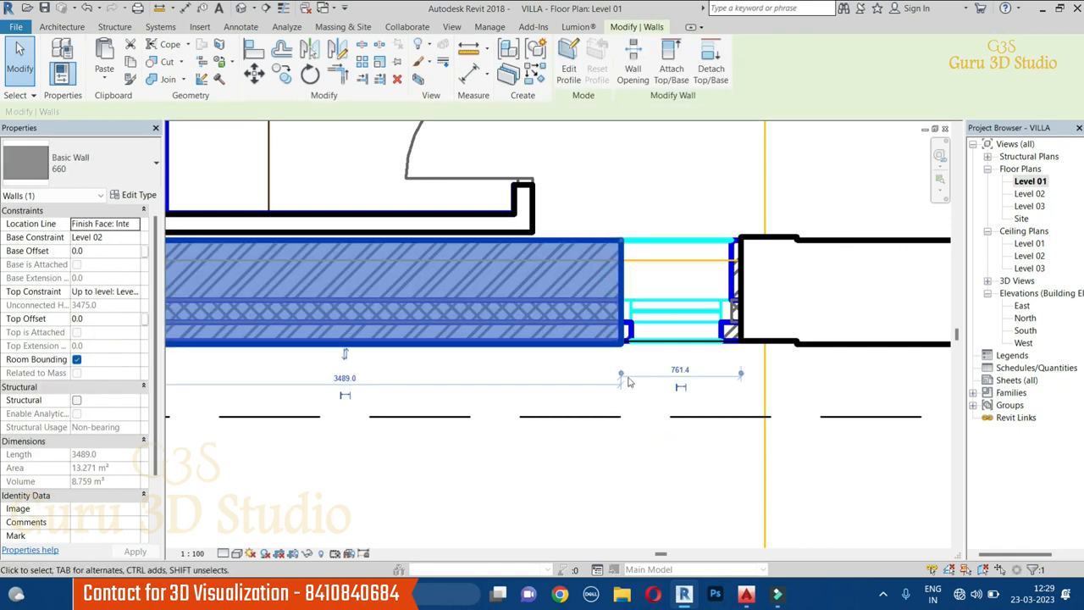
{"action": "scroll", "coordinate": [628, 383], "scroll_direction": "down", "scroll_amount": 2}
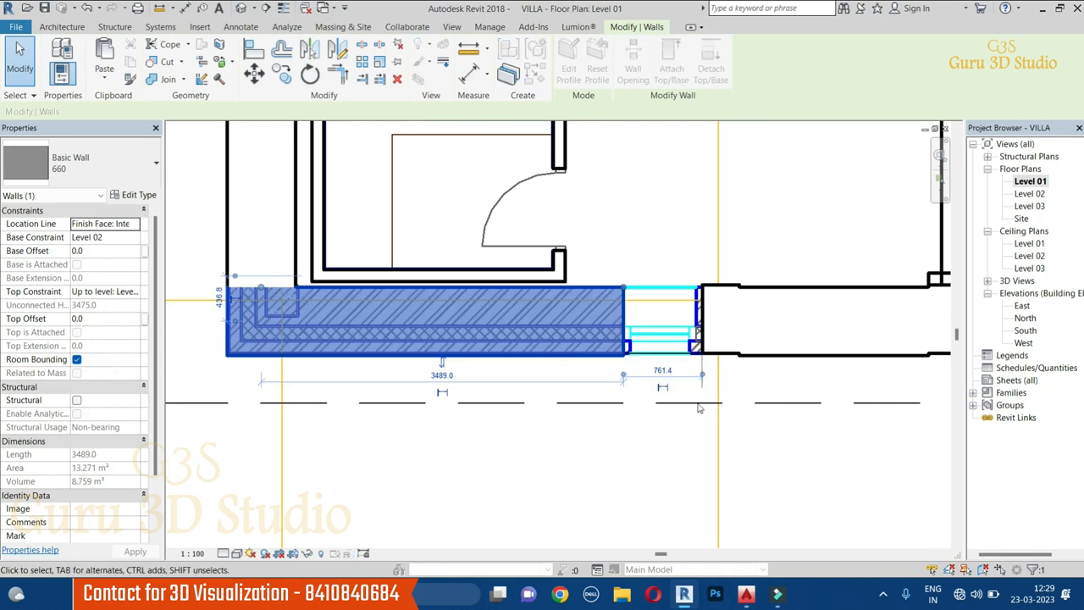
{"action": "scroll", "coordinate": [716, 386], "scroll_direction": "up", "scroll_amount": 2}
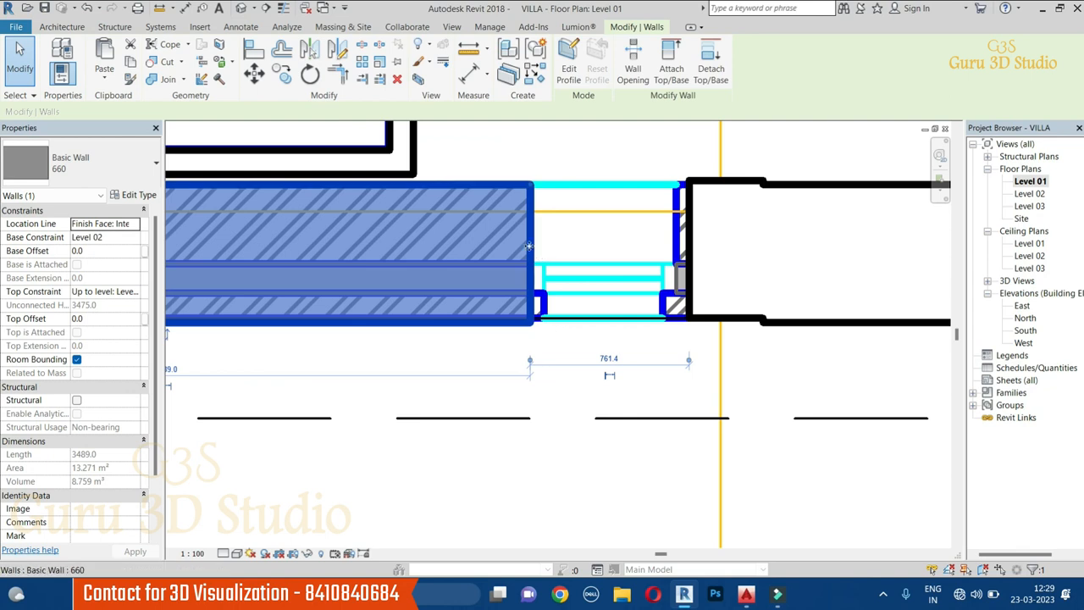
{"action": "left_click", "coordinate": [539, 416]}
{"action": "left_click", "coordinate": [531, 280]}
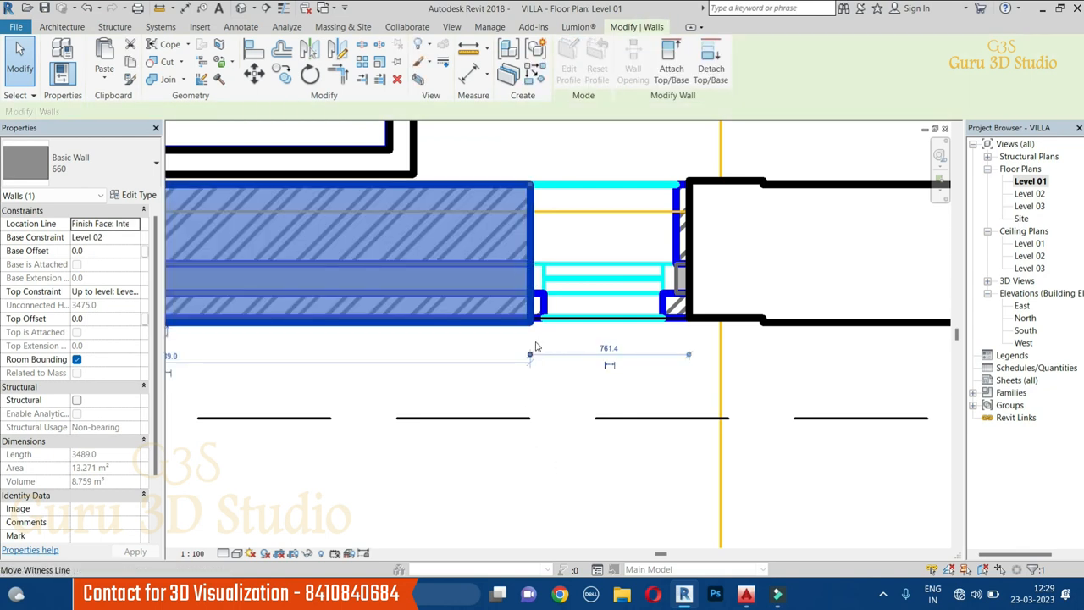
{"action": "scroll", "coordinate": [631, 254], "scroll_direction": "down", "scroll_amount": 3}
{"action": "key", "text": "r"}
{"action": "key", "text": "s"}
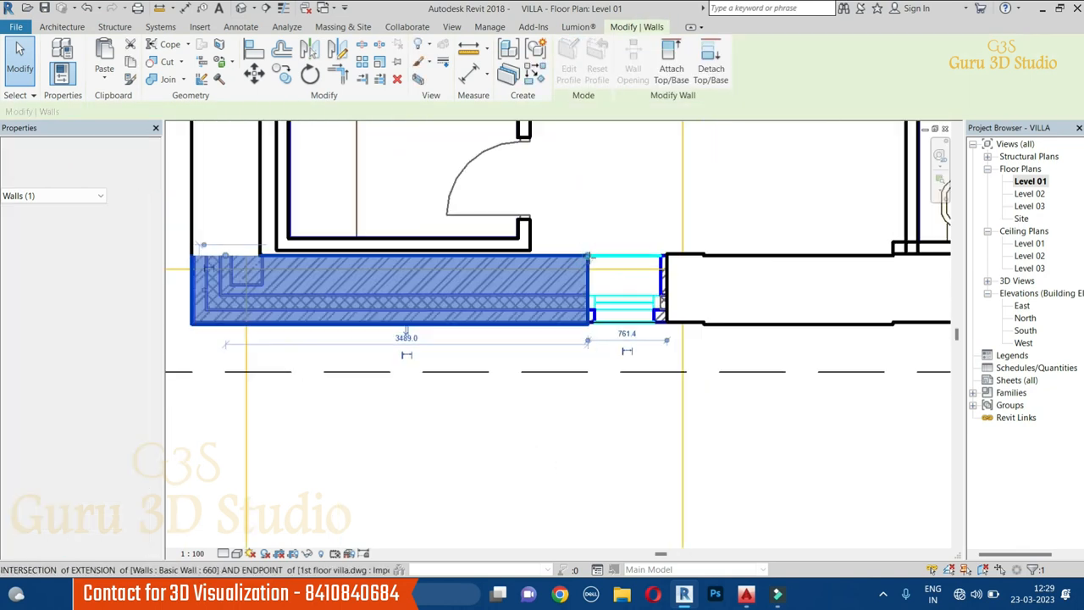
{"action": "scroll", "coordinate": [627, 240], "scroll_direction": "up", "scroll_amount": 1}
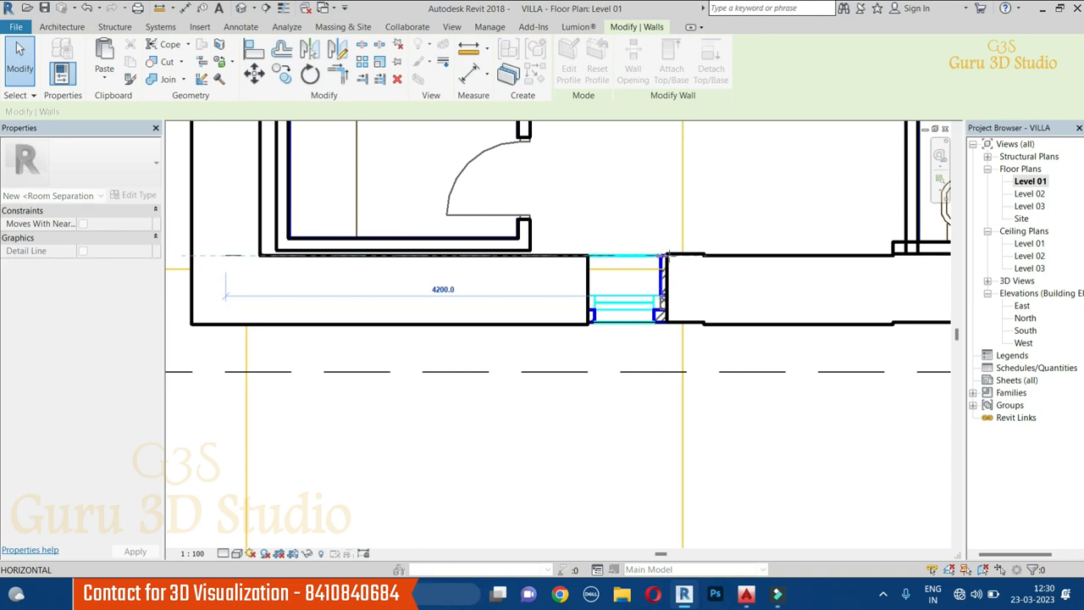
{"action": "scroll", "coordinate": [697, 302], "scroll_direction": "up", "scroll_amount": 4}
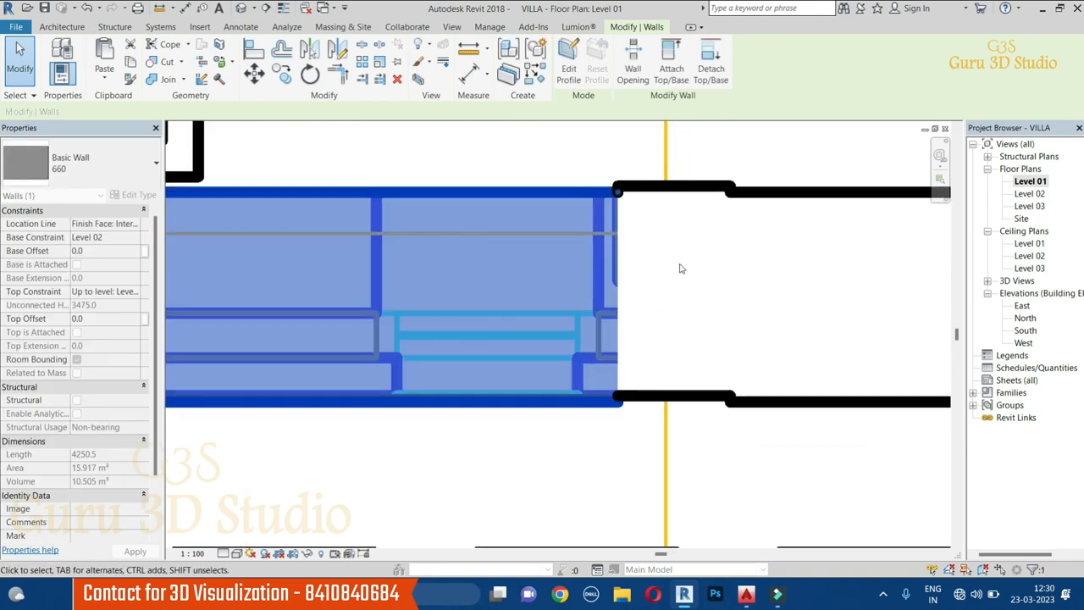
{"action": "scroll", "coordinate": [682, 305], "scroll_direction": "down", "scroll_amount": 1}
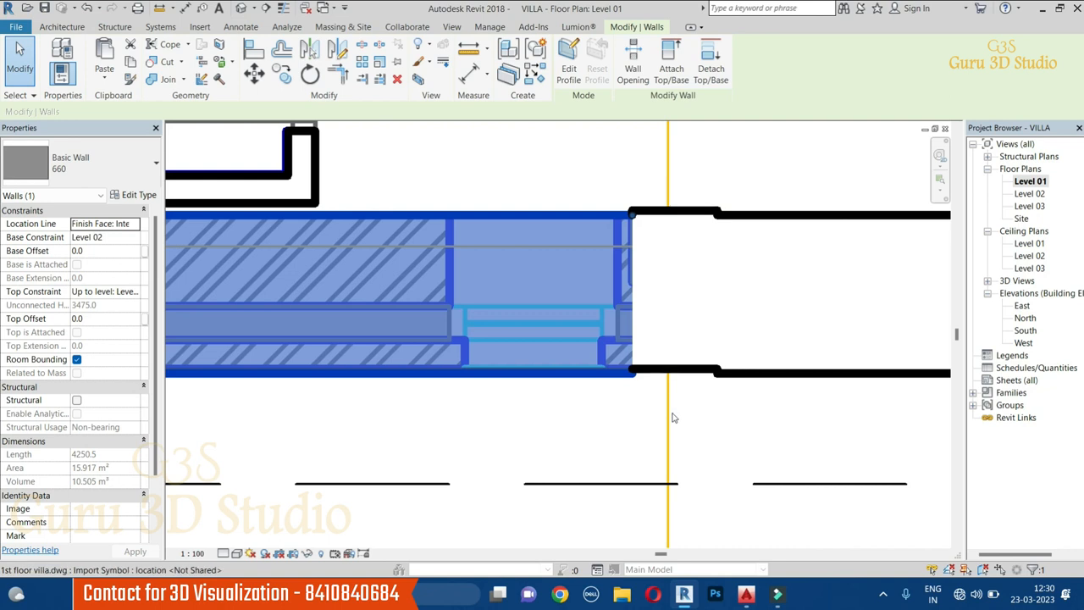
Return to the 3D view of the left front wall and dismiss the reminder without saving.
{"action": "scroll", "coordinate": [674, 417], "scroll_direction": "down", "scroll_amount": 2}
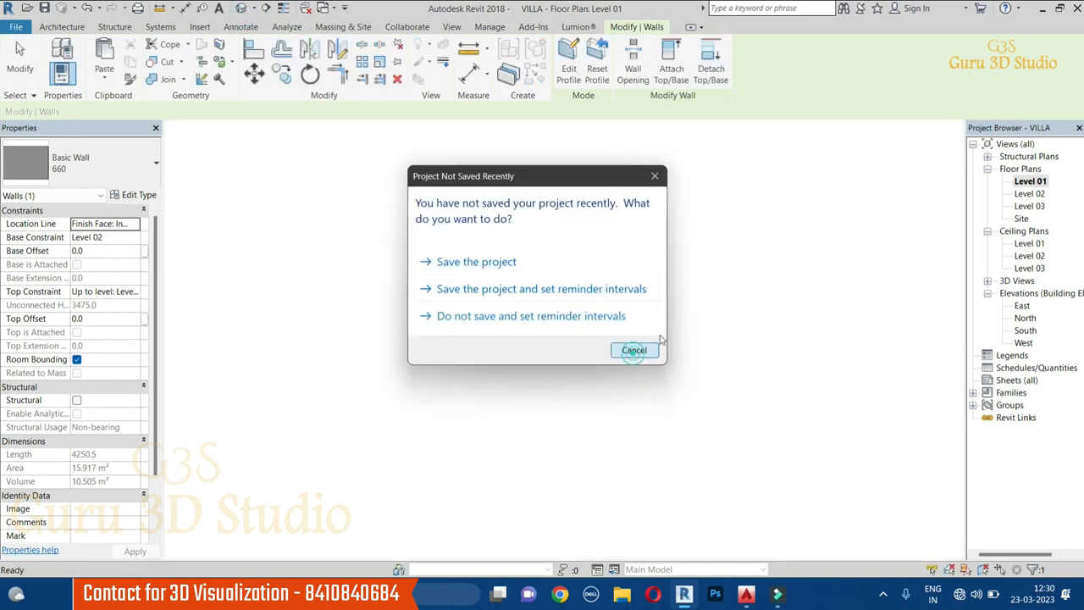
{"action": "left_click", "coordinate": [633, 350]}
{"action": "mouse_move", "coordinate": [634, 404]}
{"action": "middle_mouse_down", "text": "shift"}
{"action": "mouse_move", "coordinate": [684, 277]}
{"action": "mouse_move", "coordinate": [607, 453]}
{"action": "mouse_move", "coordinate": [652, 467]}
{"action": "mouse_move", "coordinate": [388, 490]}
{"action": "middle_mouse_up", "text": "shift"}
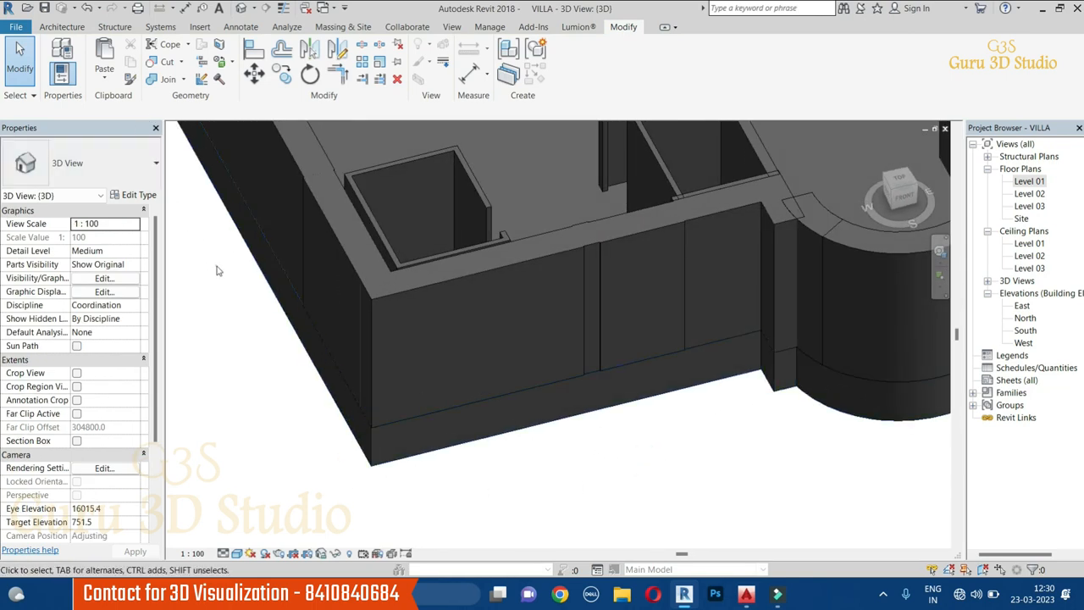
Start a new in-place model in the Generic Models category and accept its suggested name.
{"action": "left_click", "coordinate": [72, 31]}
{"action": "left_click", "coordinate": [166, 76]}
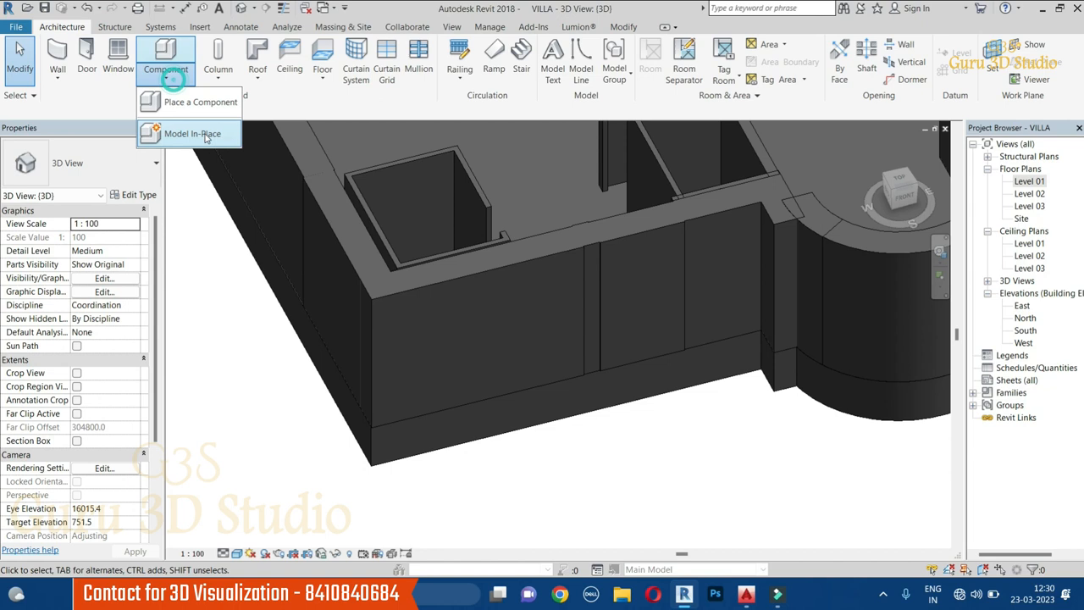
{"action": "left_click", "coordinate": [201, 135]}
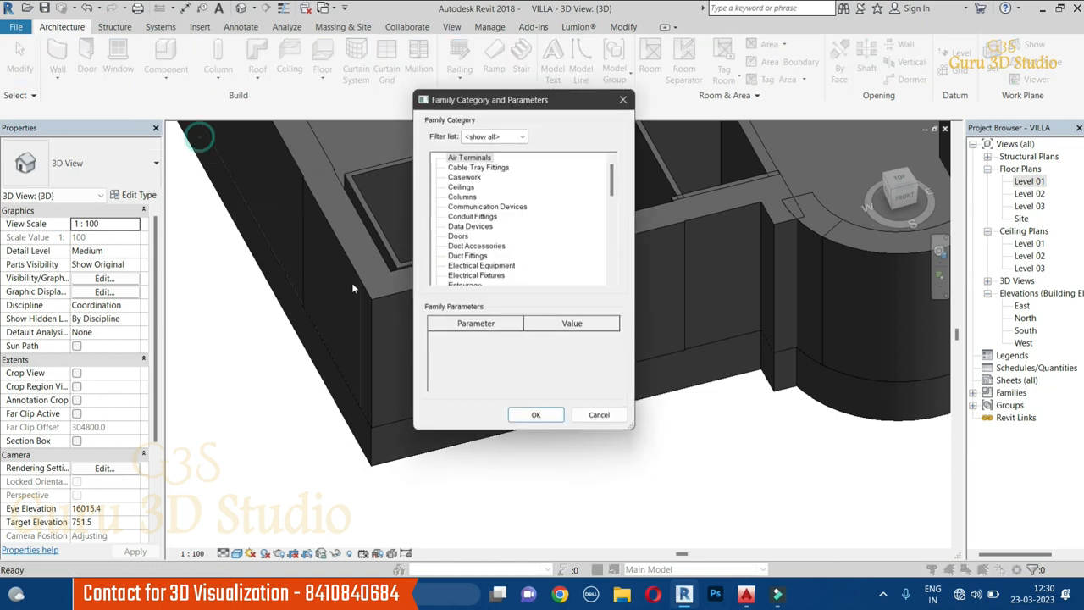
{"action": "scroll", "coordinate": [465, 254], "scroll_direction": "down", "scroll_amount": 2}
{"action": "scroll", "coordinate": [465, 254], "scroll_direction": "down", "scroll_amount": 1}
{"action": "left_click", "coordinate": [464, 266]}
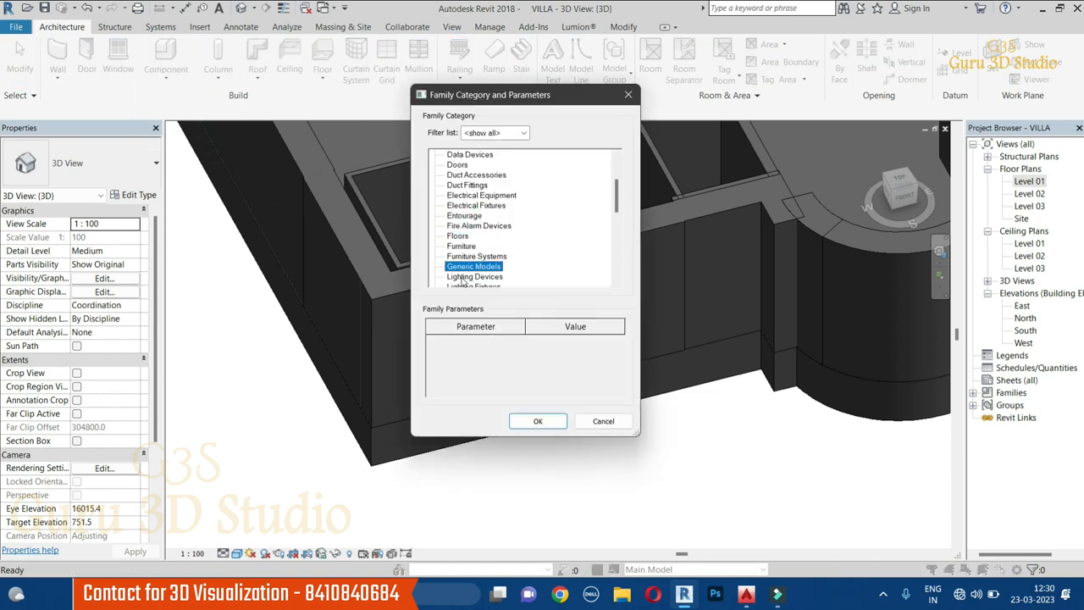
{"action": "left_click", "coordinate": [531, 418]}
{"action": "left_click", "coordinate": [551, 320]}
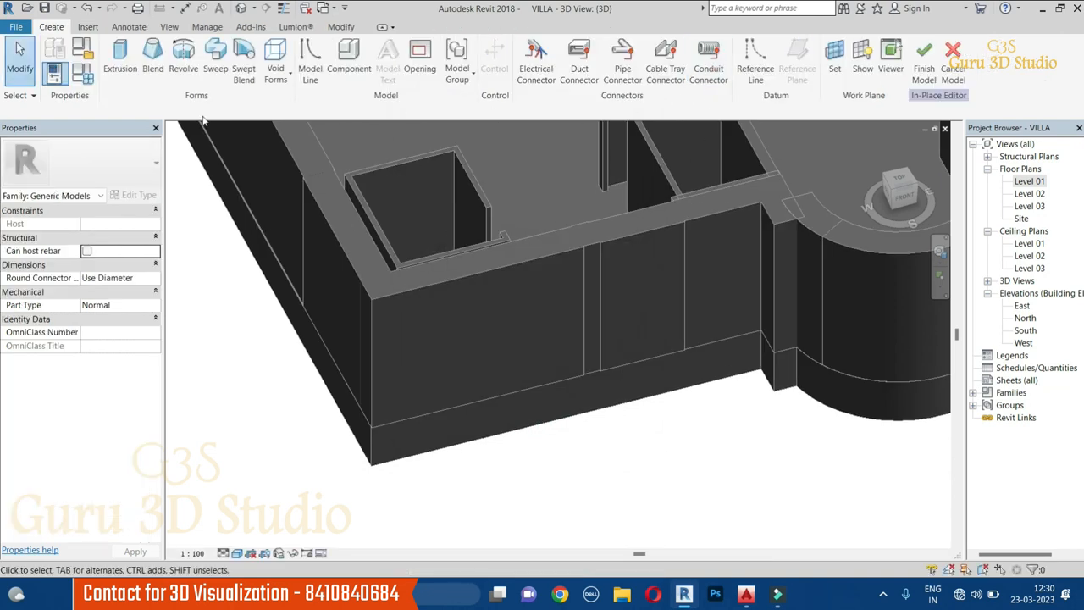
Start a void extrusion, pick the left front wall's outer face as its work plane and face it from the front.
{"action": "left_click", "coordinate": [275, 70]}
{"action": "left_click", "coordinate": [298, 100]}
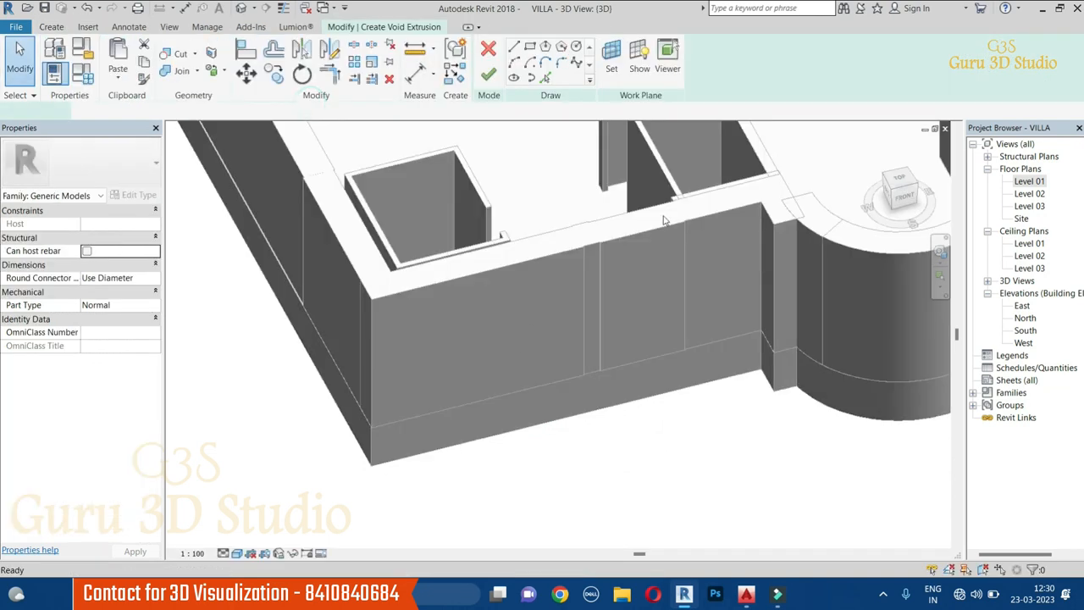
{"action": "left_click", "coordinate": [637, 66]}
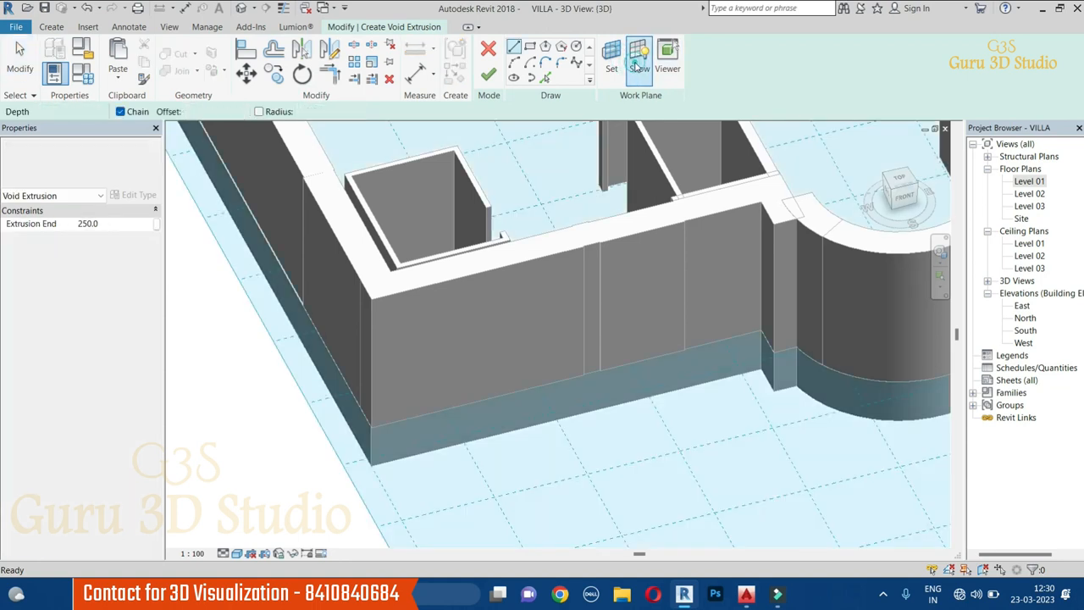
{"action": "left_click", "coordinate": [612, 59]}
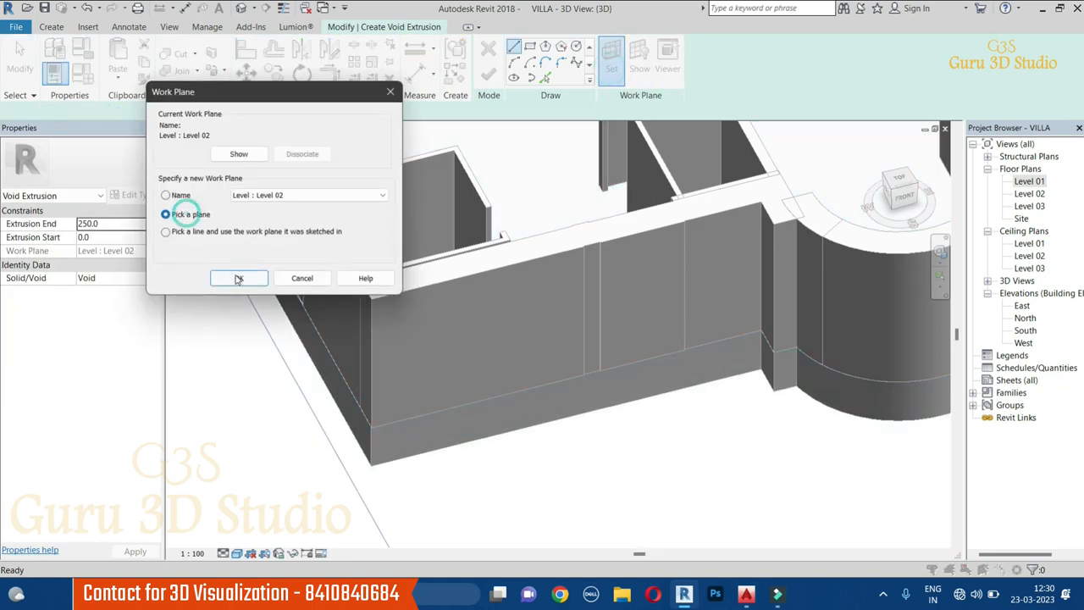
{"action": "left_click", "coordinate": [239, 279]}
{"action": "left_click", "coordinate": [477, 278]}
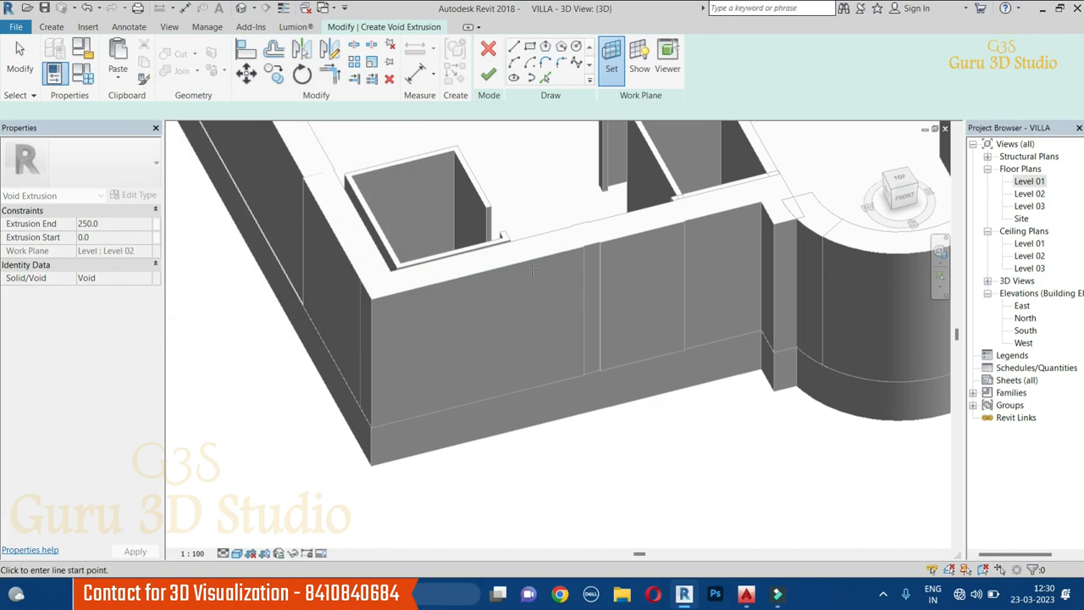
{"action": "left_click", "coordinate": [640, 70]}
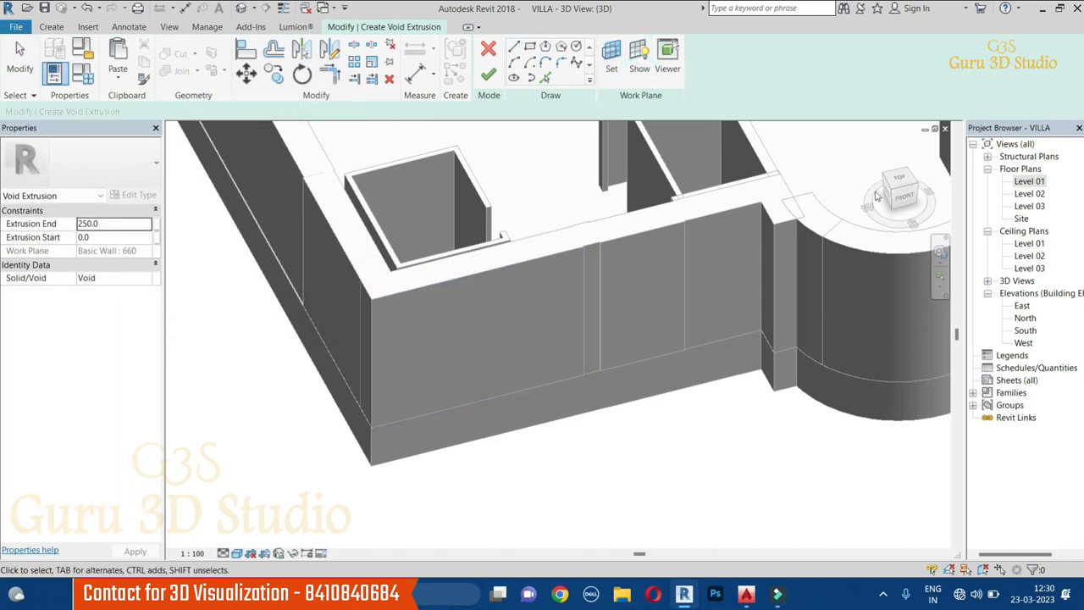
{"action": "left_click", "coordinate": [903, 197]}
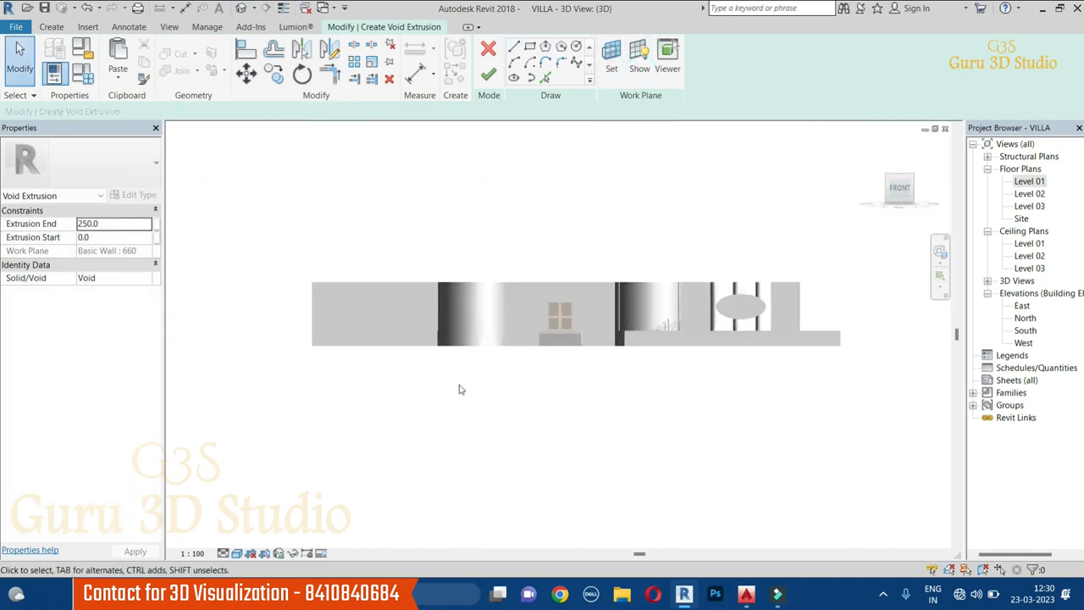
{"action": "scroll", "coordinate": [423, 292], "scroll_direction": "up", "scroll_amount": 5}
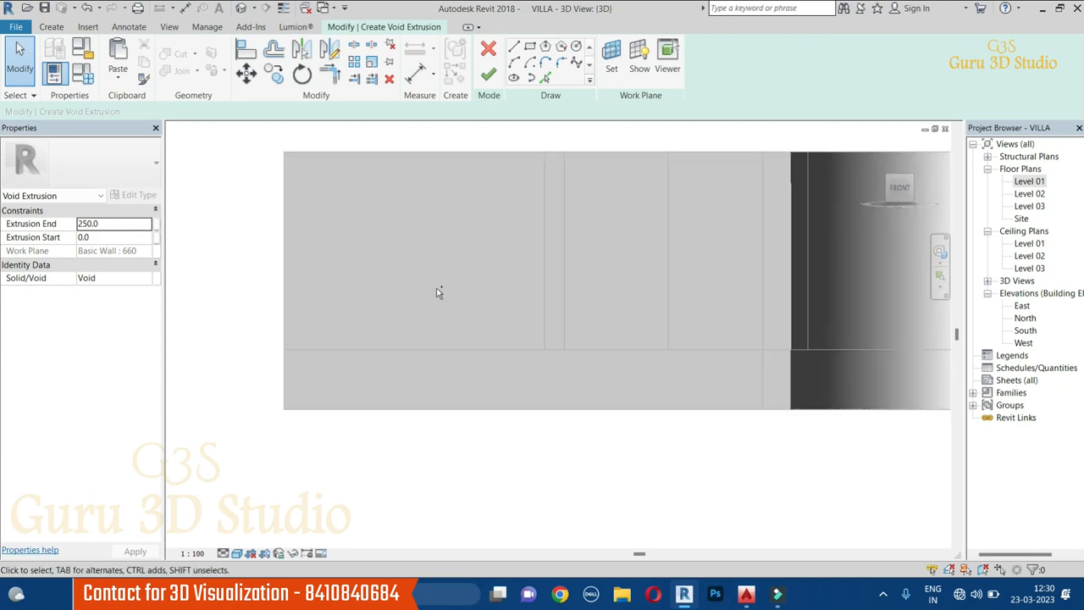
Try to paste the copied profiles into the void extrusion sketch, and discard the extrusion.
{"action": "key", "text": "ctrl+v"}
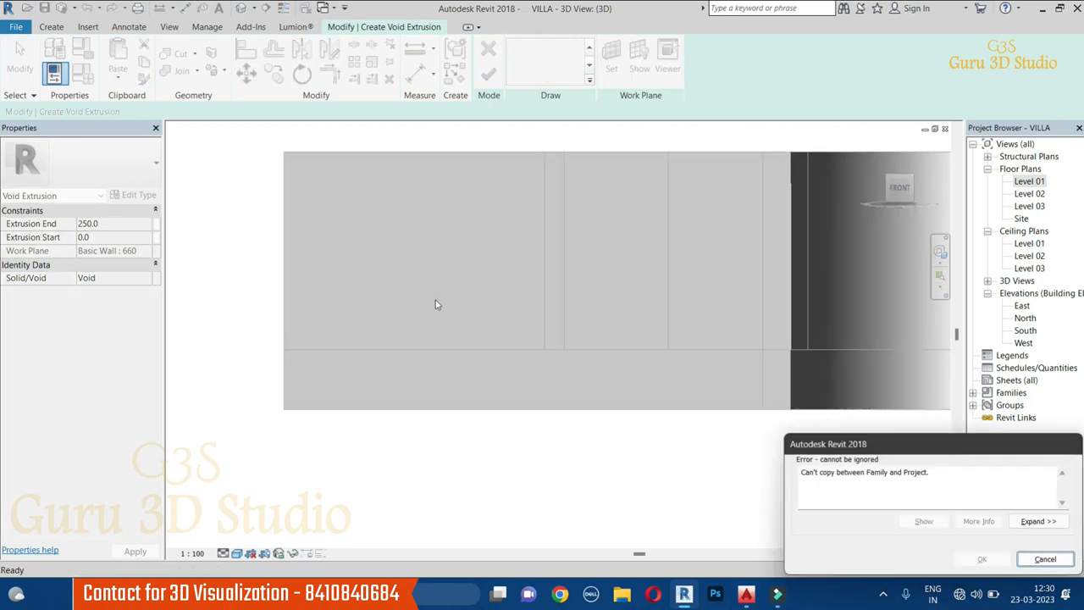
{"action": "left_click", "coordinate": [1046, 560]}
{"action": "scroll", "coordinate": [542, 254], "scroll_direction": "down", "scroll_amount": 1}
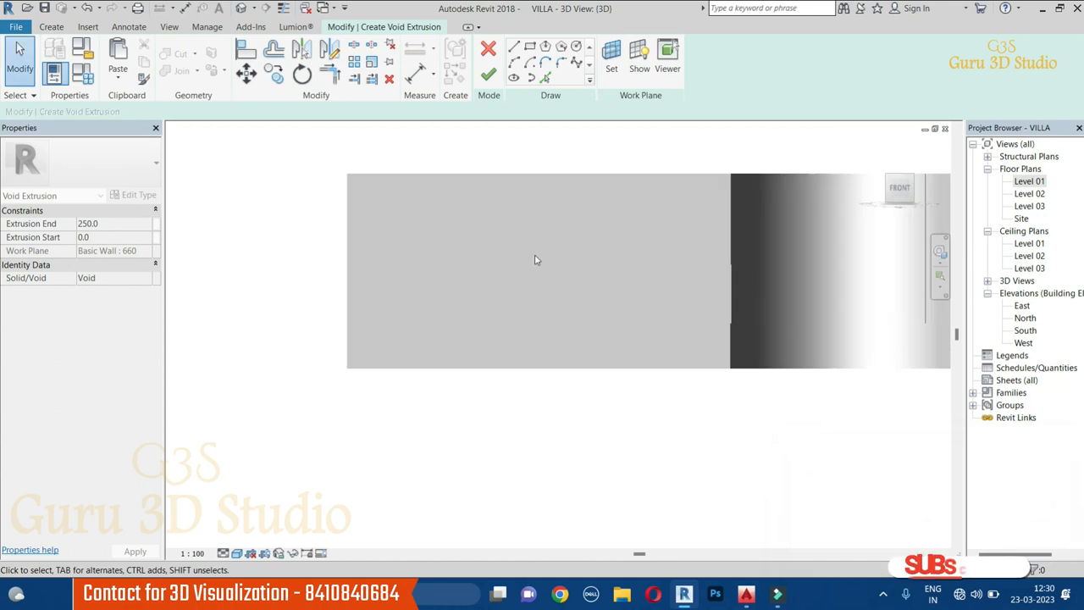
{"action": "left_click", "coordinate": [489, 49]}
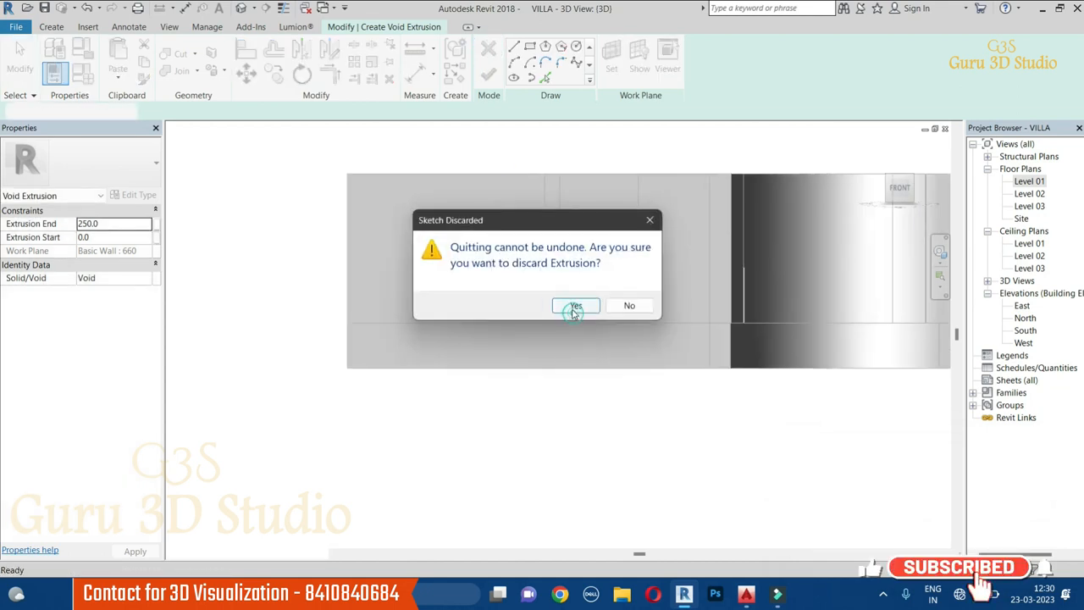
{"action": "left_click", "coordinate": [573, 305]}
Try to paste the copied profiles directly into the in-place model outside sketch editing.
{"action": "scroll", "coordinate": [564, 388], "scroll_direction": "down", "scroll_amount": 3}
{"action": "middle_click_drag", "start_coordinate": [624, 495], "coordinate": [603, 450], "text": "shift"}
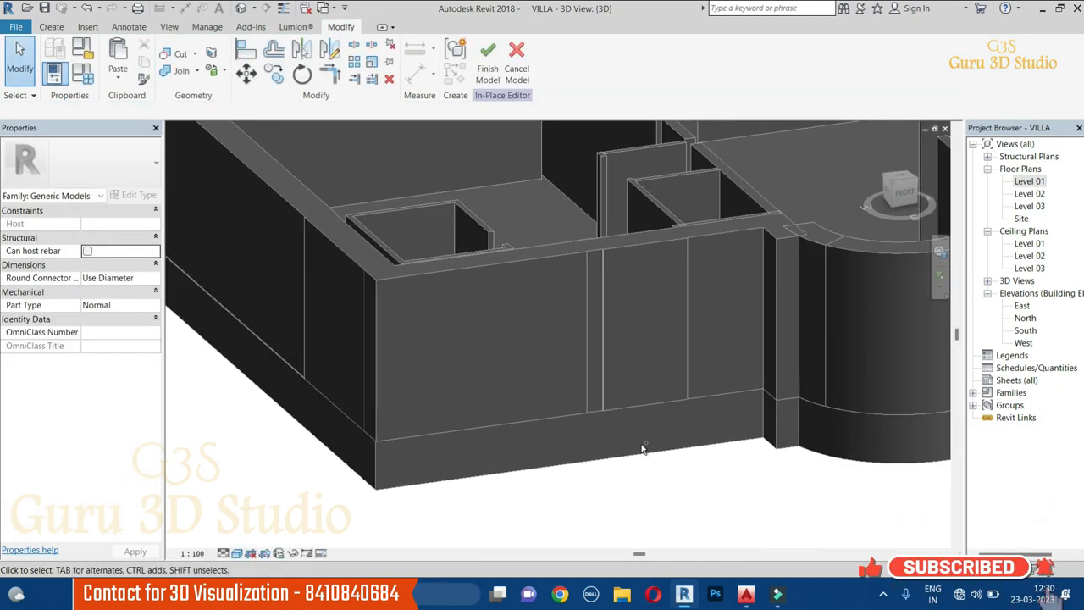
{"action": "key", "text": "ctrl+v"}
{"action": "left_click", "coordinate": [1045, 560]}
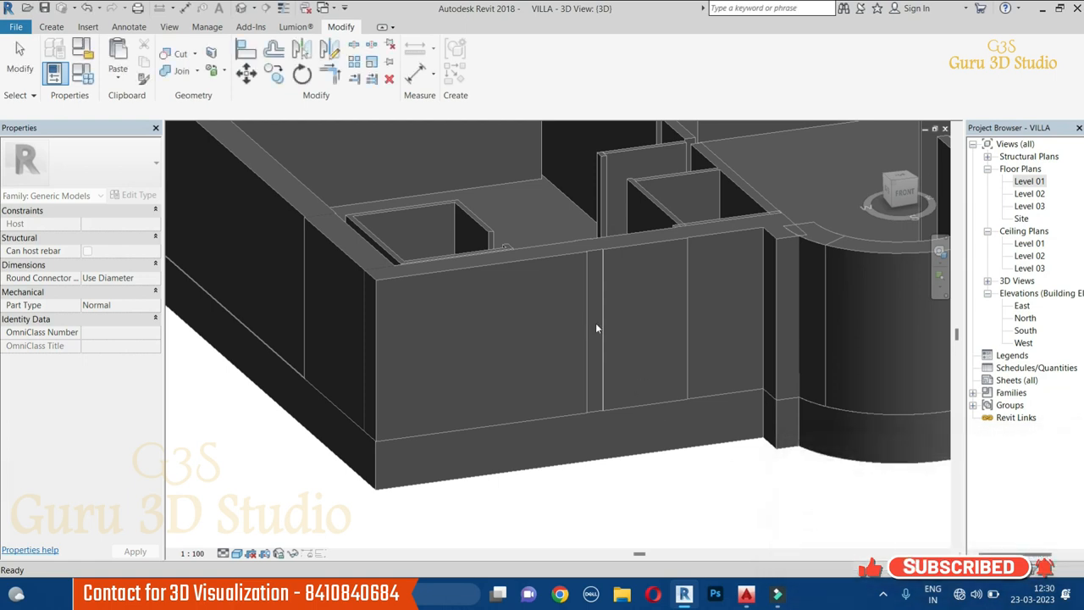
{"action": "key", "text": "ctrl+v"}
{"action": "key", "text": "Escape"}
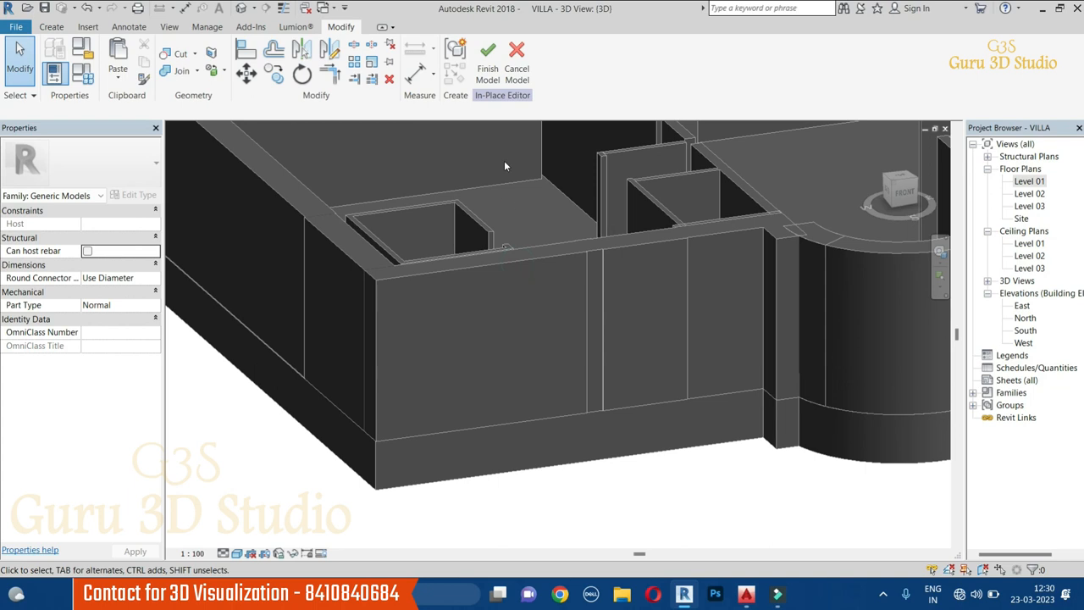
{"action": "left_click", "coordinate": [51, 27]}
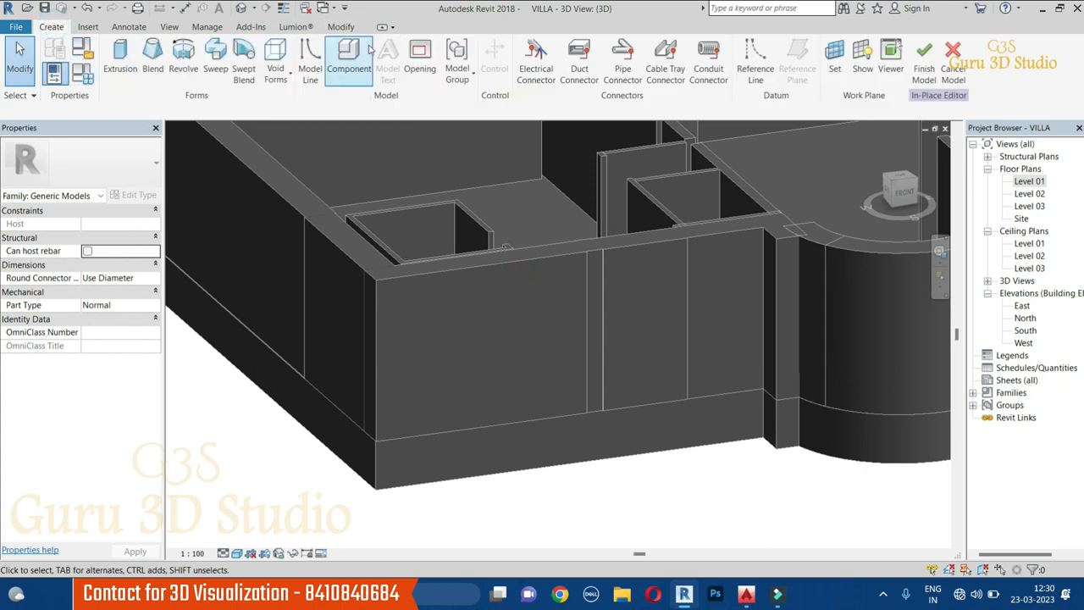
Start a void extrusion with the left front wall's outer face as its work plane and view it from the front.
{"action": "left_click", "coordinate": [275, 74]}
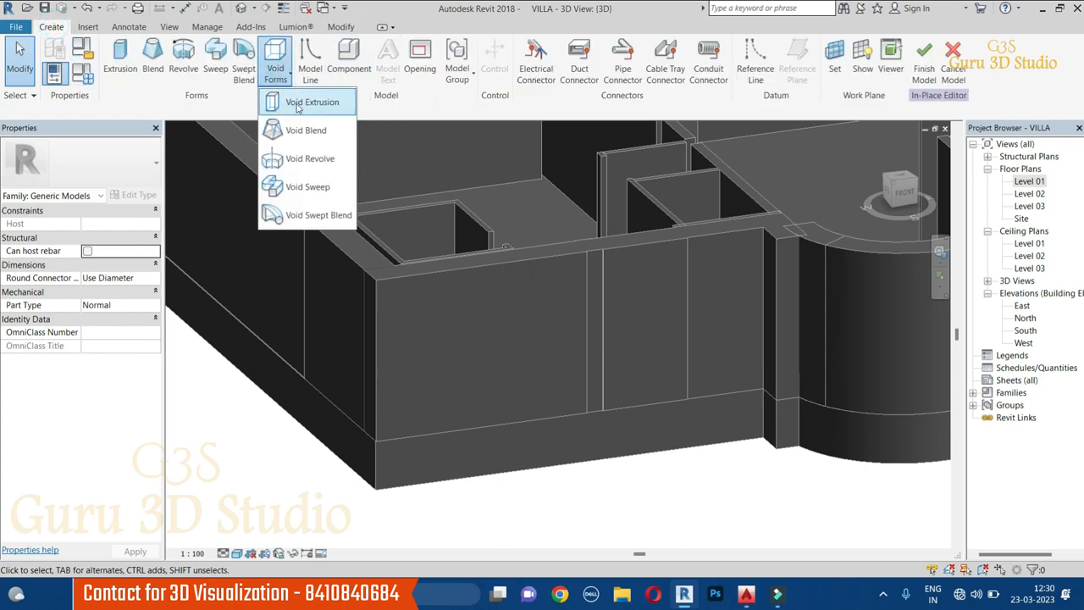
{"action": "left_click", "coordinate": [295, 100]}
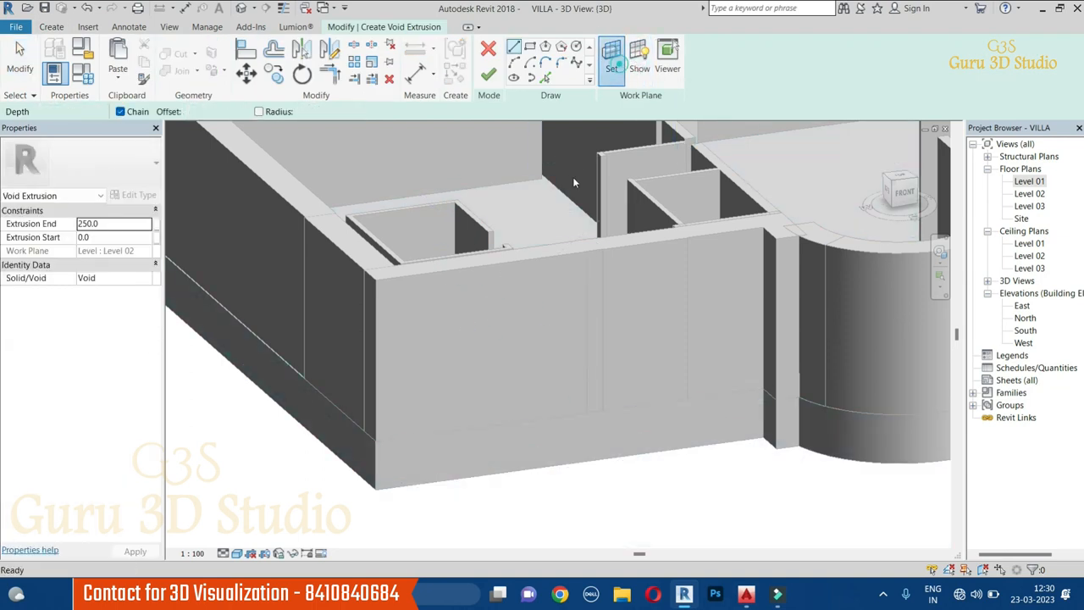
{"action": "left_click", "coordinate": [612, 59]}
{"action": "left_click", "coordinate": [240, 278]}
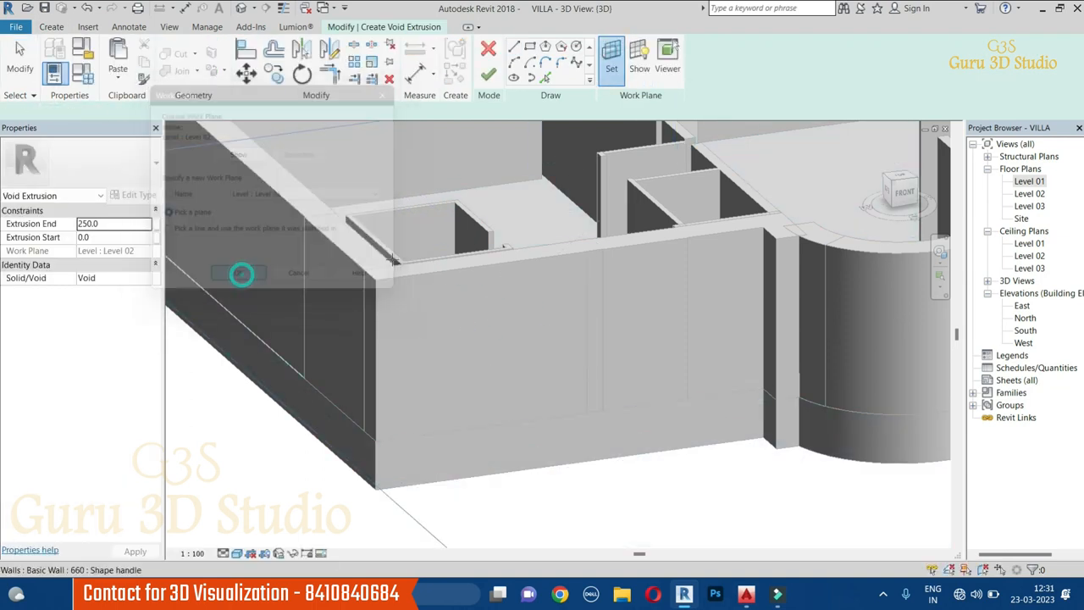
{"action": "left_click", "coordinate": [892, 241]}
{"action": "left_click", "coordinate": [902, 191]}
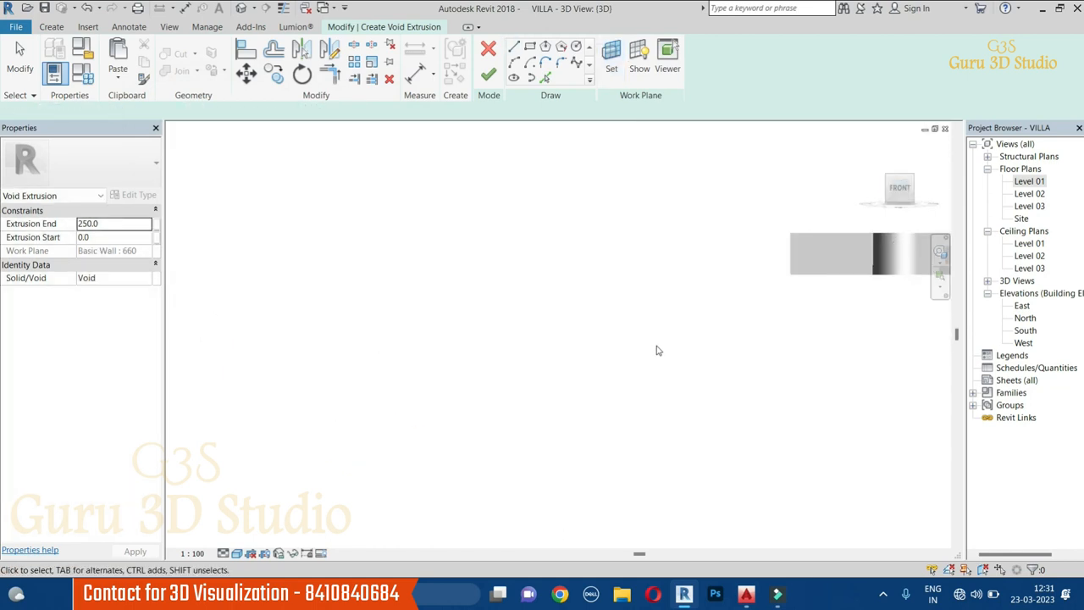
Try to paste the copied profiles into the void extrusion sketch in the front-facing 3D view.
{"action": "key", "text": "ctrl+v"}
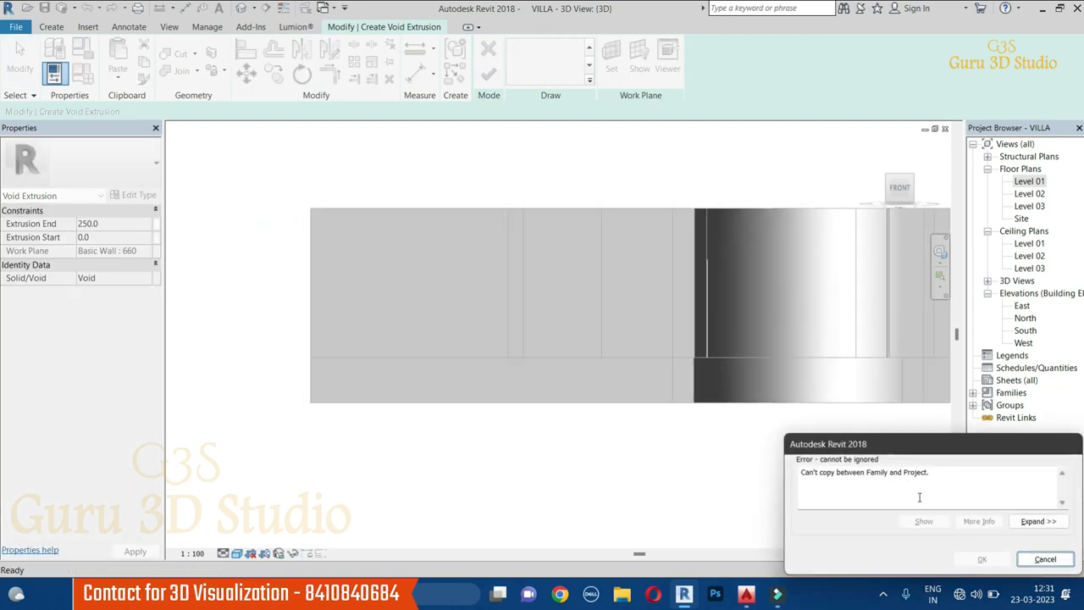
{"action": "left_click", "coordinate": [1034, 559]}
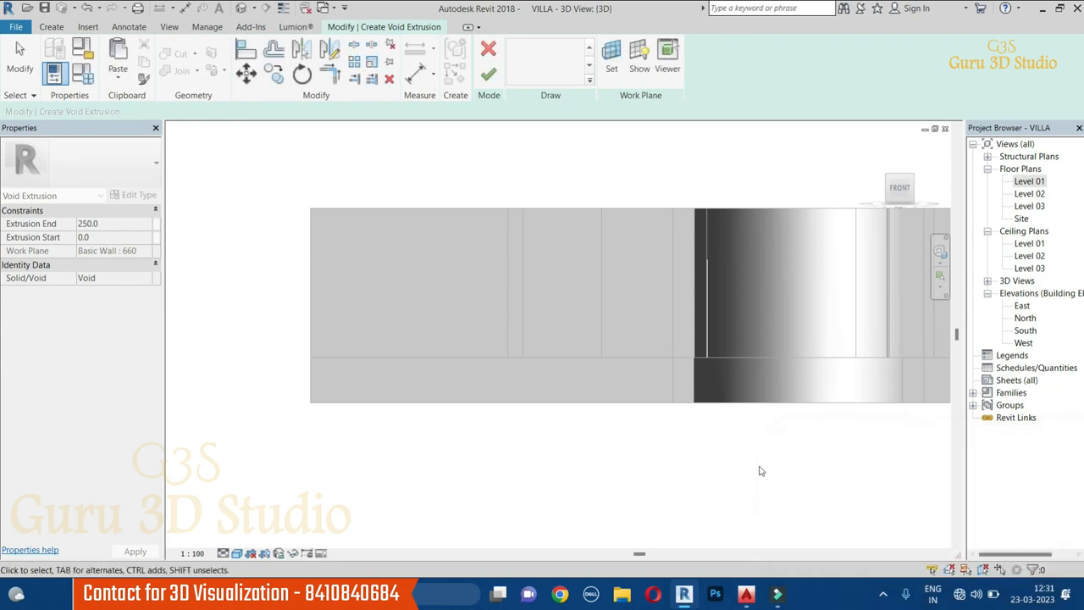
{"action": "scroll", "coordinate": [533, 280], "scroll_direction": "down", "scroll_amount": 2}
{"action": "middle_click_drag", "start_coordinate": [726, 280], "coordinate": [583, 302]}
{"action": "scroll", "coordinate": [572, 251], "scroll_direction": "down", "scroll_amount": 2}
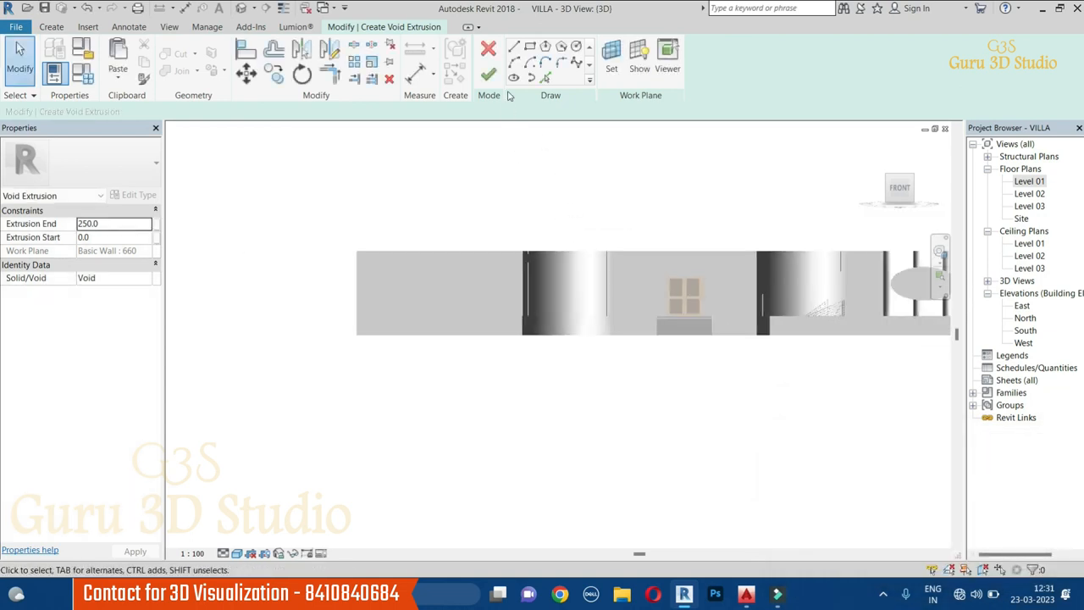
{"action": "key", "text": "Escape"}
{"action": "key", "text": "Escape"}
{"action": "key", "text": "Escape"}
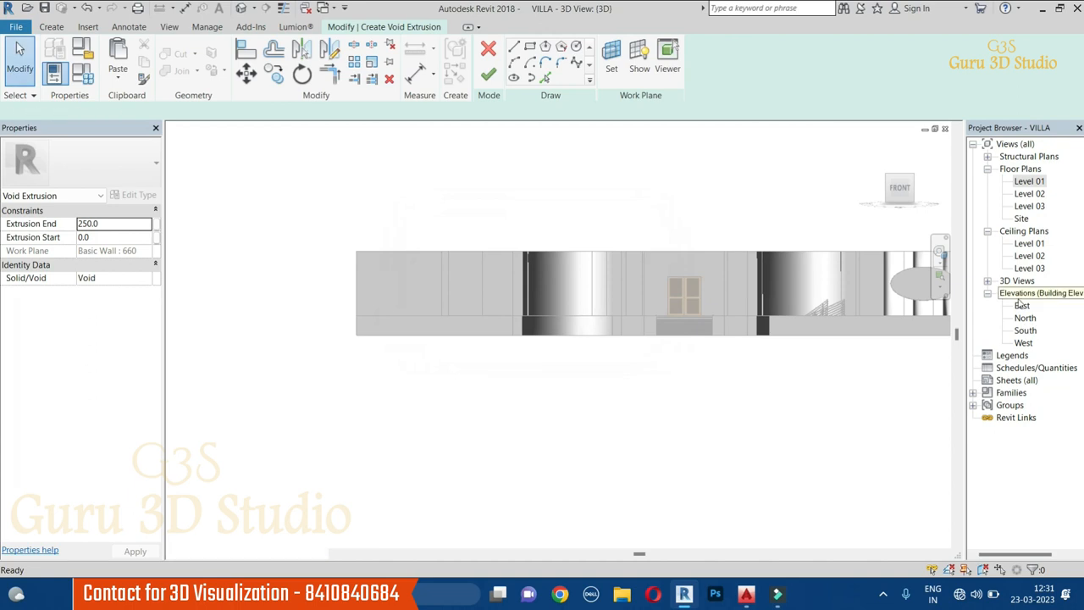
Try to paste the copied profiles into the void extrusion sketch from the North elevation.
{"action": "double_click", "coordinate": [1023, 305]}
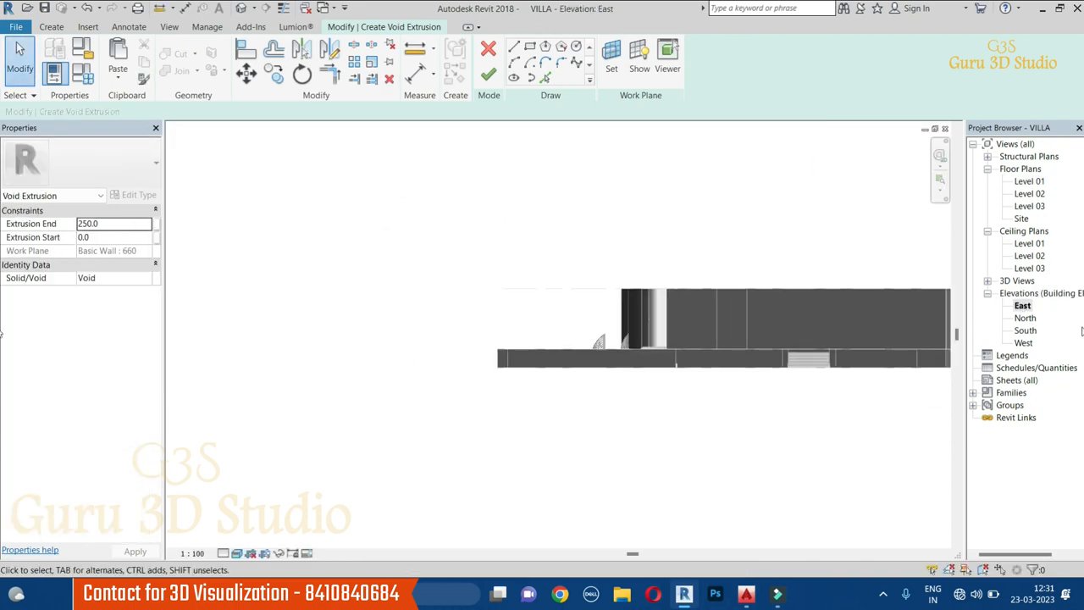
{"action": "double_click", "coordinate": [1026, 318]}
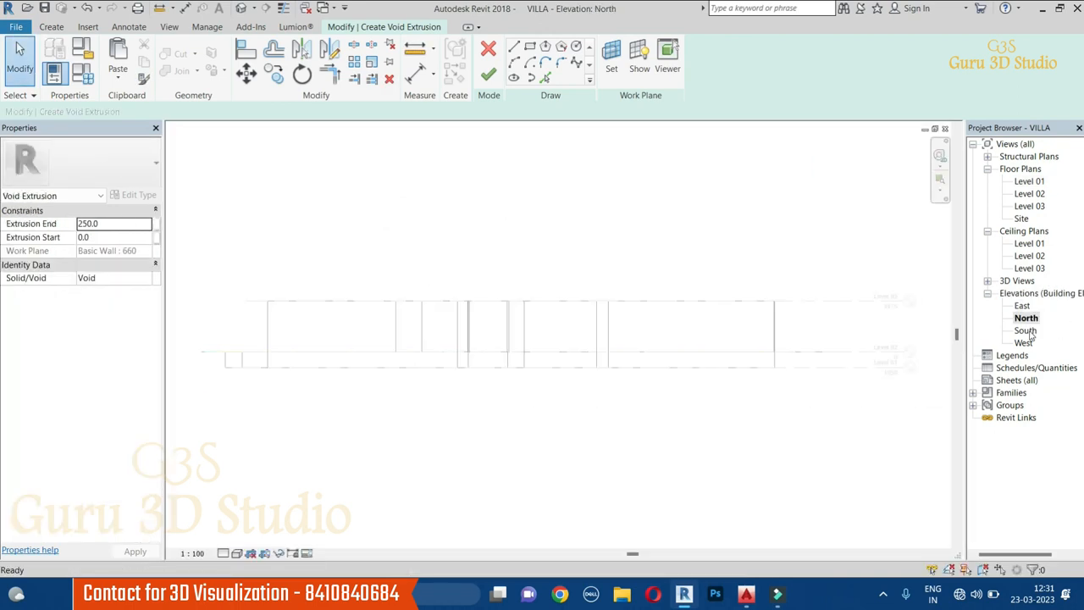
{"action": "key", "text": "ctrl+v"}
{"action": "key", "text": "Escape"}
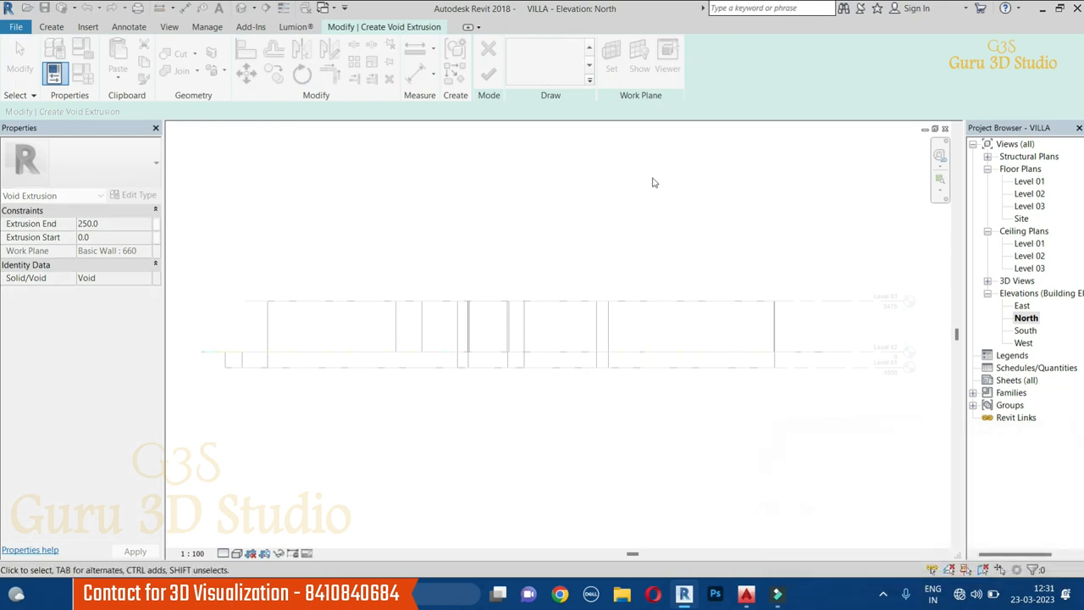
{"action": "middle_click_drag", "start_coordinate": [479, 267], "coordinate": [537, 294]}
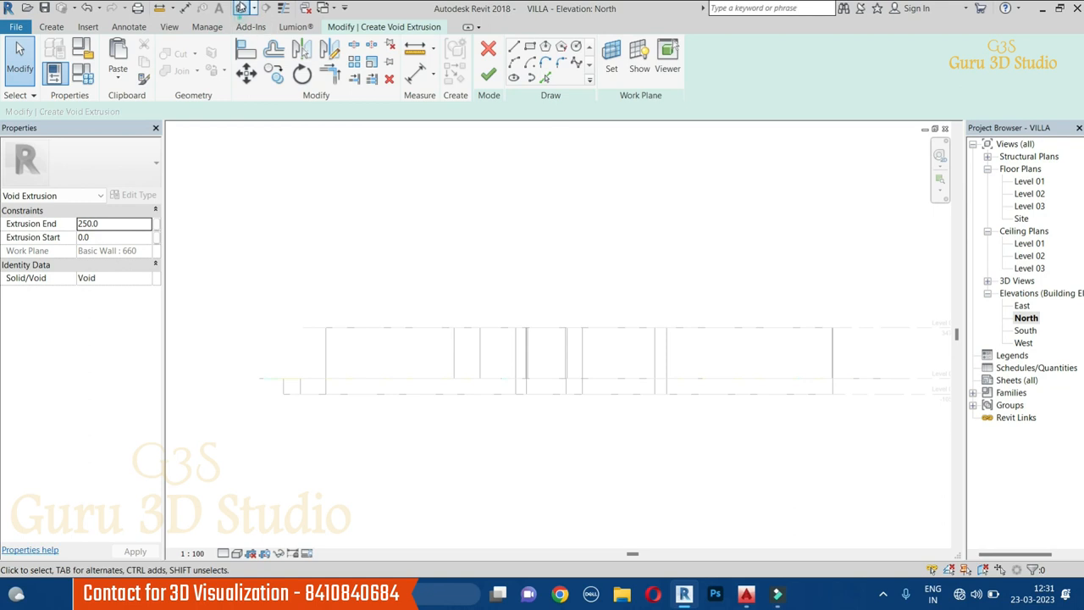
Sketch four separate circles of differing sizes on the left part of the wall face, using the front-facing 3D view.
{"action": "left_click", "coordinate": [241, 7]}
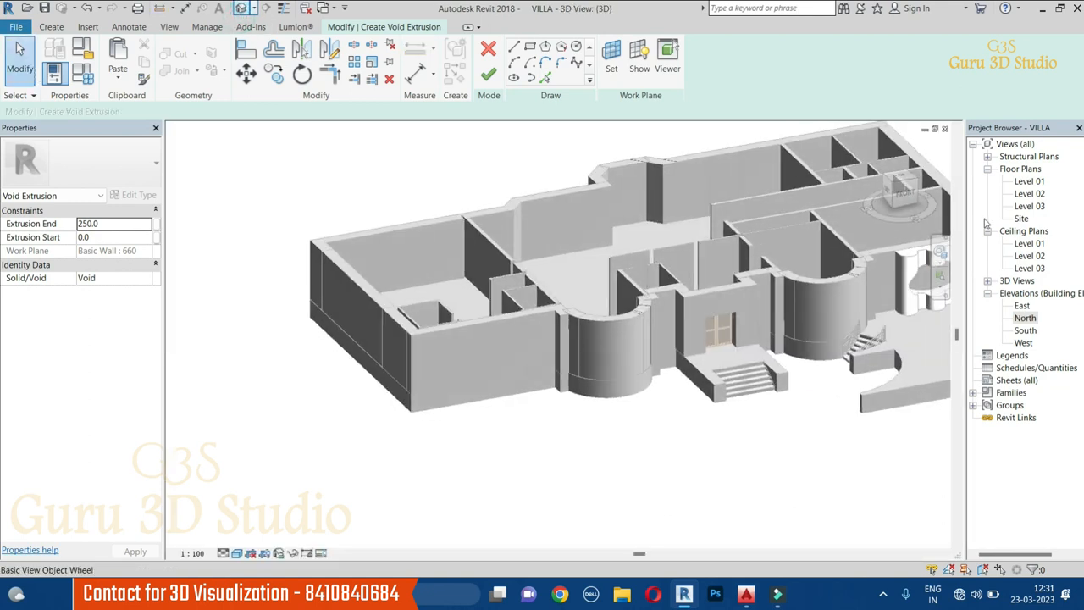
{"action": "left_click", "coordinate": [903, 192]}
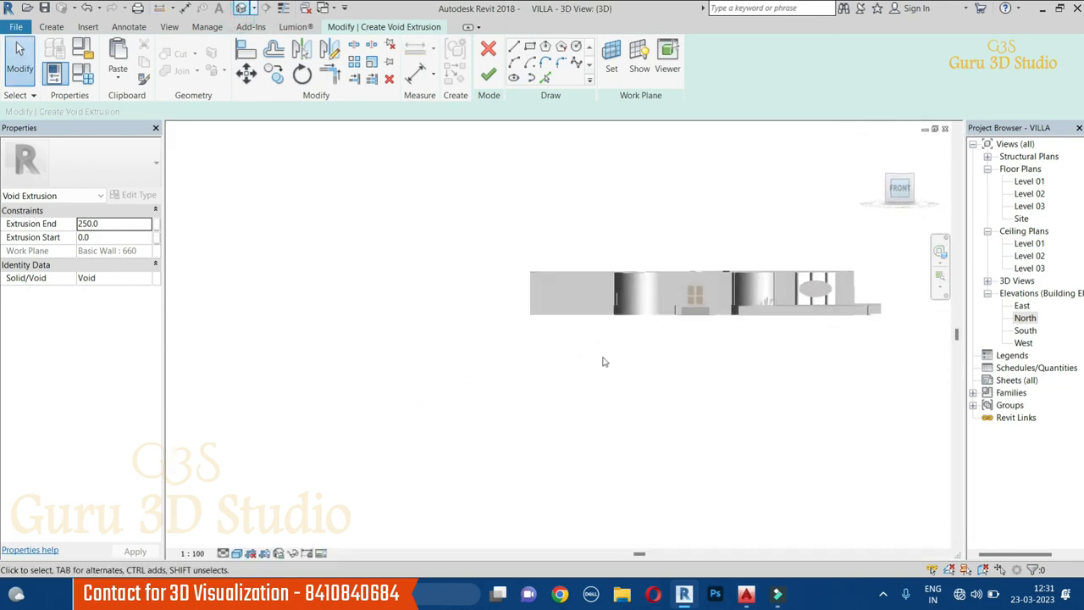
{"action": "scroll", "coordinate": [604, 362], "scroll_direction": "up", "scroll_amount": 8}
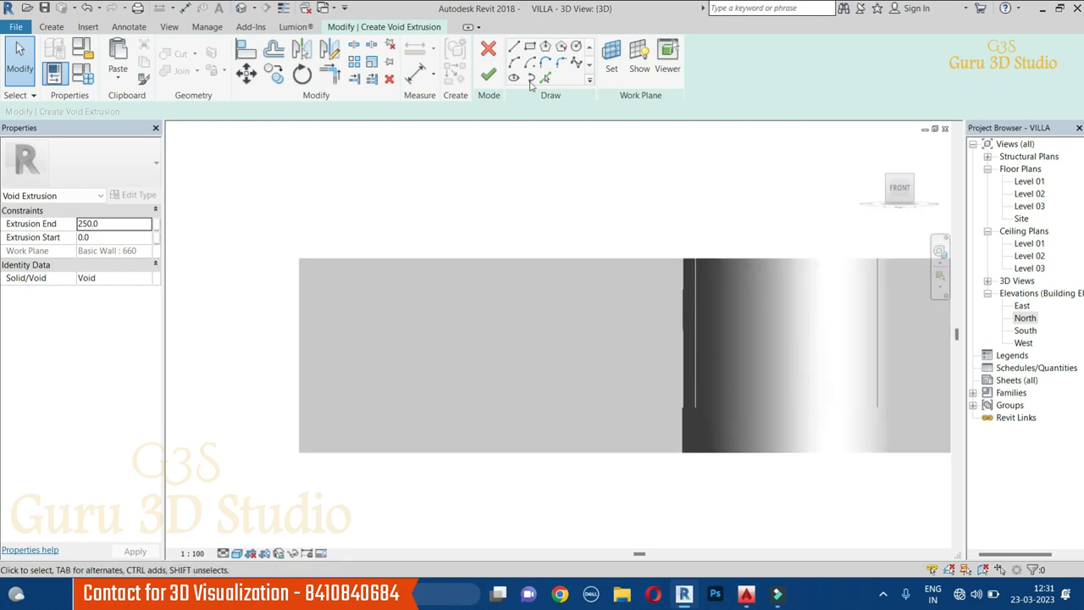
{"action": "left_click", "coordinate": [576, 46]}
{"action": "scroll", "coordinate": [370, 347], "scroll_direction": "up", "scroll_amount": 2}
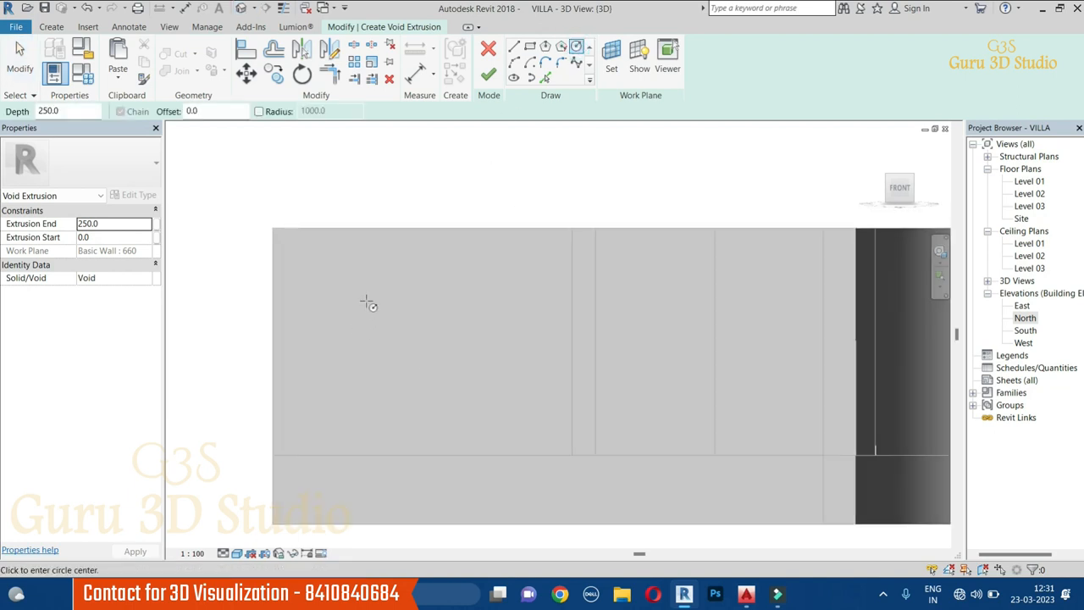
{"action": "left_click", "coordinate": [380, 323]}
{"action": "left_click", "coordinate": [485, 302]}
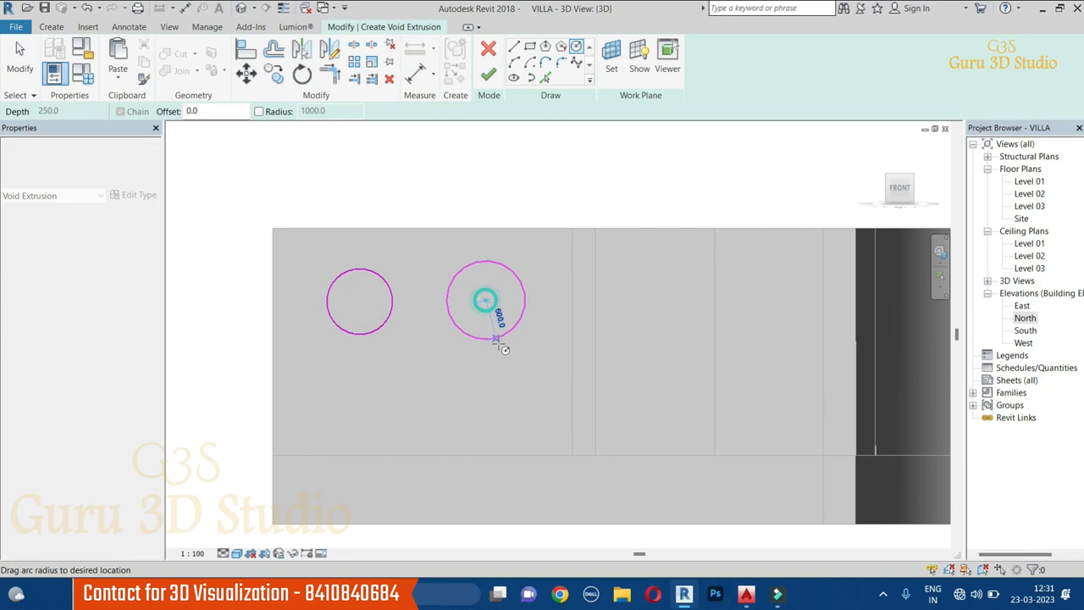
{"action": "left_click", "coordinate": [508, 356]}
{"action": "left_click", "coordinate": [397, 400]}
{"action": "left_click", "coordinate": [455, 392]}
{"action": "left_click", "coordinate": [471, 418]}
{"action": "mouse_move", "coordinate": [560, 397]}
{"action": "middle_mouse_down"}
{"action": "mouse_move", "coordinate": [499, 339]}
{"action": "mouse_move", "coordinate": [545, 406]}
{"action": "middle_mouse_up"}
{"action": "key", "text": "Escape"}
{"action": "middle_click_drag", "start_coordinate": [448, 425], "coordinate": [496, 388]}
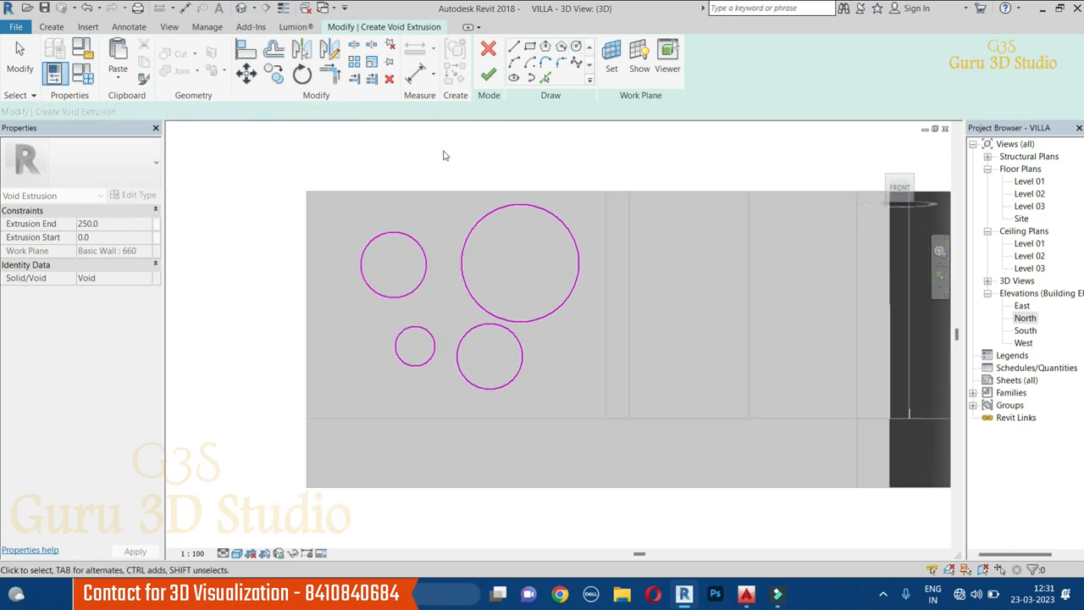
Finish the four-circle void extrusion with a depth of 250.
{"action": "left_click", "coordinate": [488, 74]}
{"action": "mouse_move", "coordinate": [506, 268]}
{"action": "middle_mouse_down", "text": "shift"}
{"action": "mouse_move", "coordinate": [589, 331]}
{"action": "mouse_move", "coordinate": [644, 456]}
{"action": "mouse_move", "coordinate": [595, 455]}
{"action": "mouse_move", "coordinate": [593, 424]}
{"action": "mouse_move", "coordinate": [615, 402]}
{"action": "middle_mouse_up", "text": "shift"}
{"action": "double_click", "coordinate": [164, 110]}
{"action": "left_click", "coordinate": [615, 372]}
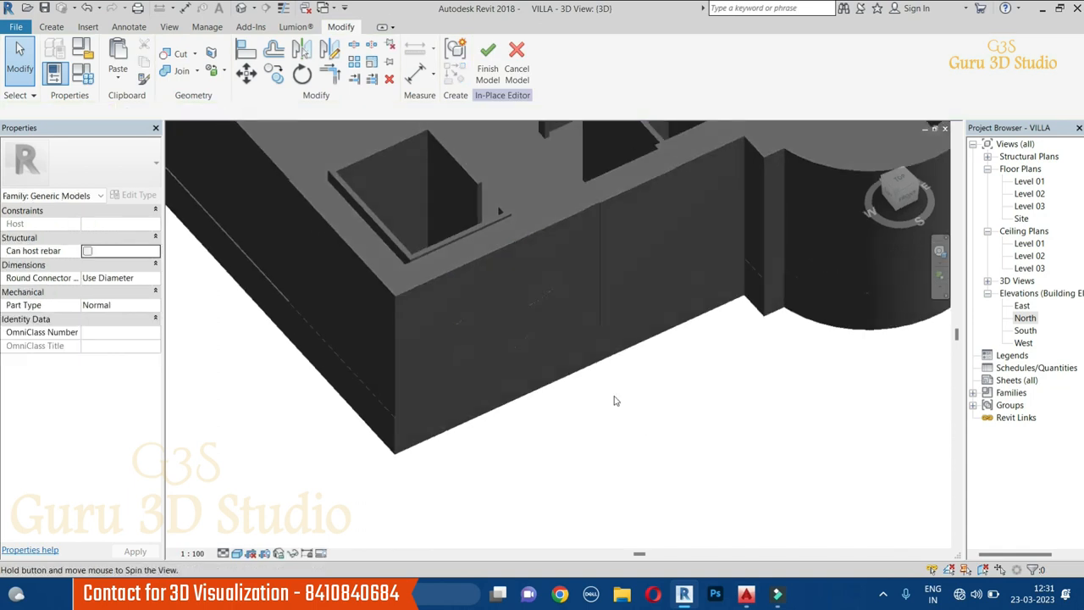
Cut the left front wall with the four-circle void and finish the in-place model.
{"action": "left_click", "coordinate": [188, 56]}
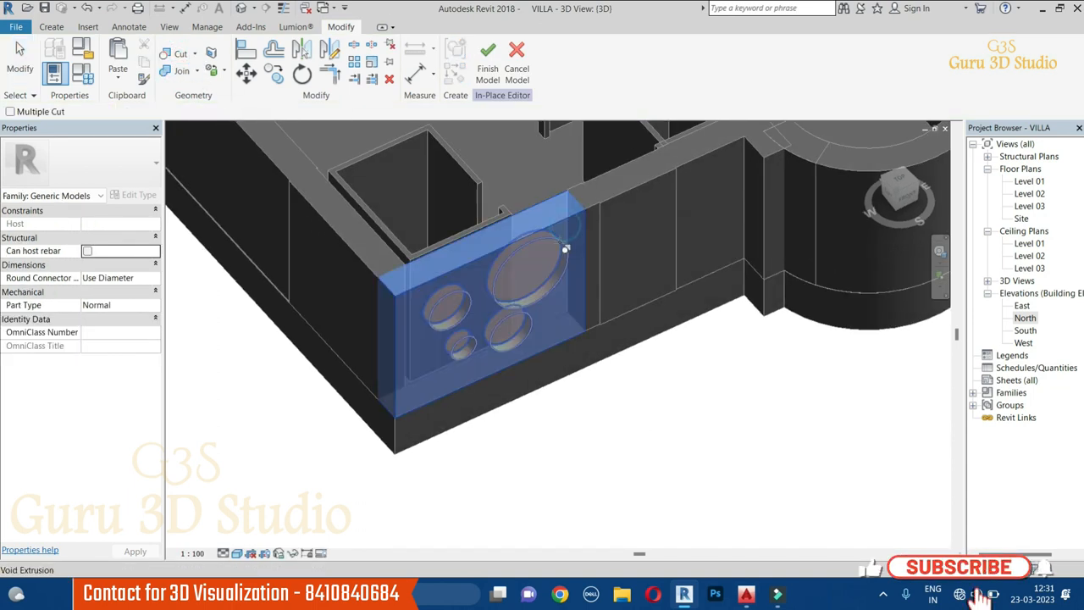
{"action": "left_click", "coordinate": [565, 248]}
{"action": "left_click", "coordinate": [488, 58]}
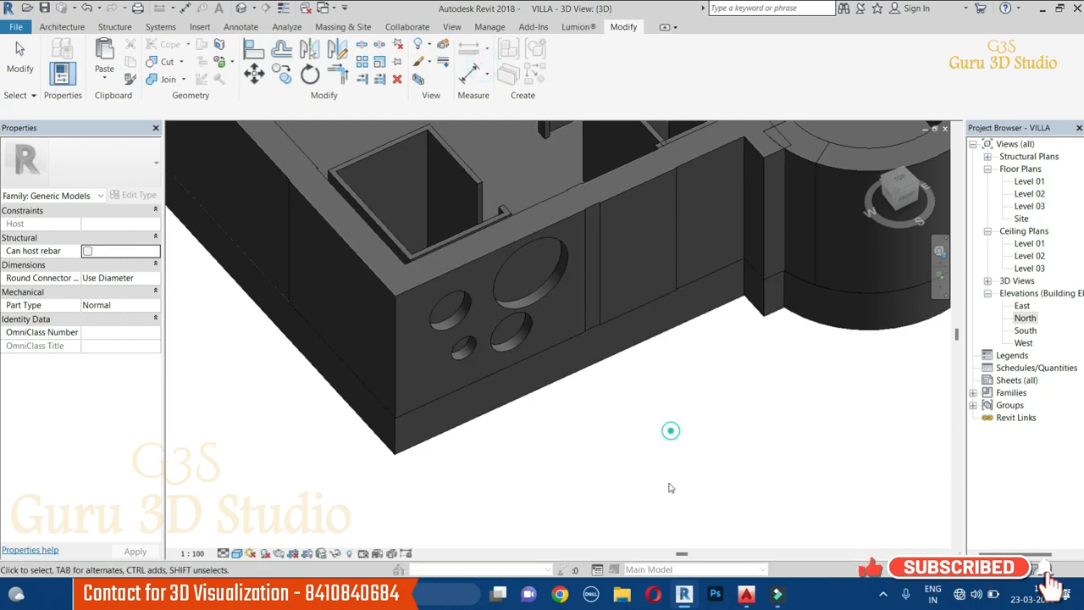
Examine the villa's front from the wall with the circular openings across to the white column feature beside the terrace.
{"action": "scroll", "coordinate": [588, 399], "scroll_direction": "down", "scroll_amount": 2}
{"action": "middle_click_drag", "start_coordinate": [588, 399], "coordinate": [576, 423], "text": "shift"}
{"action": "left_click", "coordinate": [613, 263]}
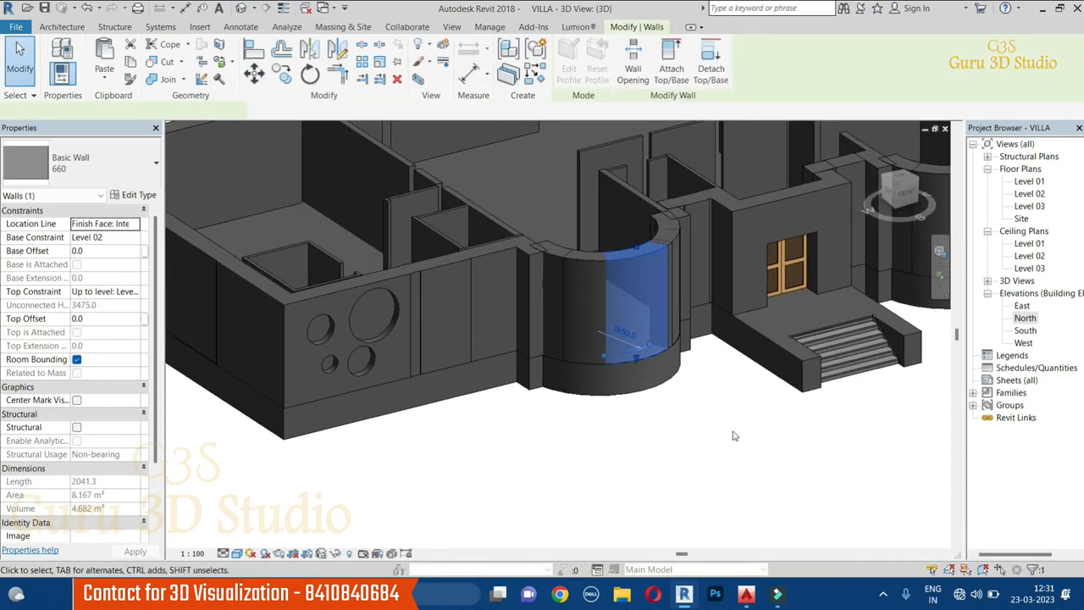
{"action": "left_click", "coordinate": [734, 435]}
{"action": "middle_click_drag", "start_coordinate": [734, 438], "coordinate": [700, 445], "text": "shift"}
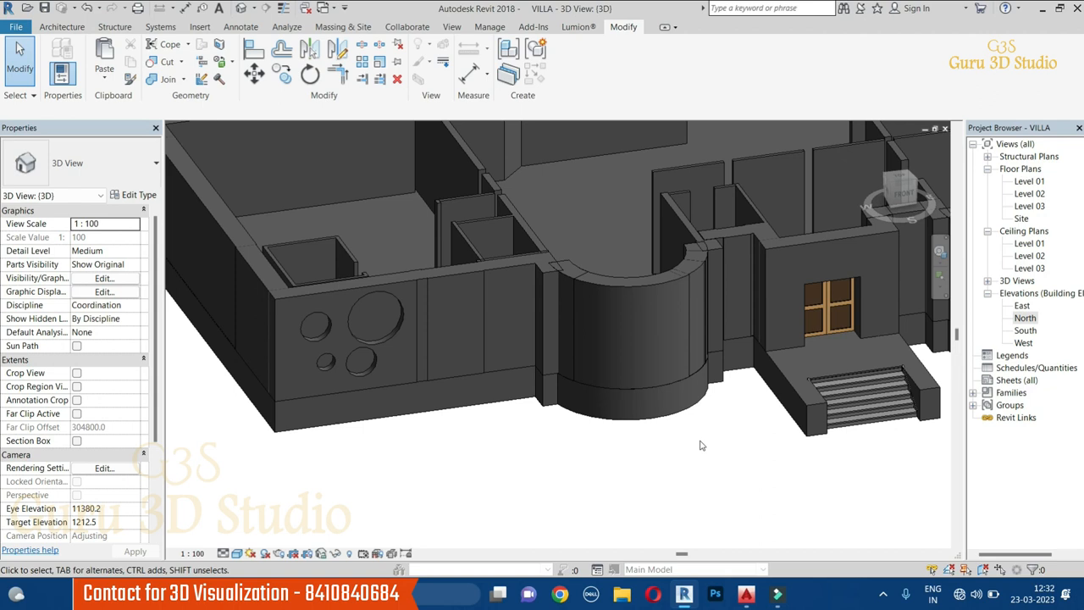
{"action": "scroll", "coordinate": [480, 450], "scroll_direction": "down", "scroll_amount": 3}
{"action": "middle_click_drag", "start_coordinate": [480, 450], "coordinate": [627, 373], "text": "shift"}
{"action": "scroll", "coordinate": [772, 295], "scroll_direction": "up", "scroll_amount": 5}
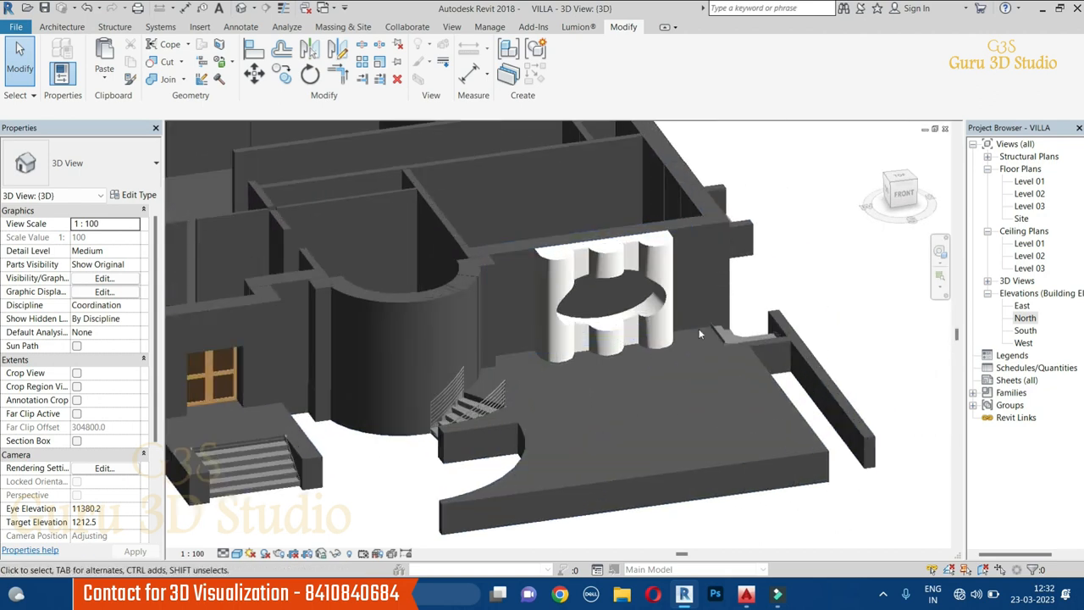
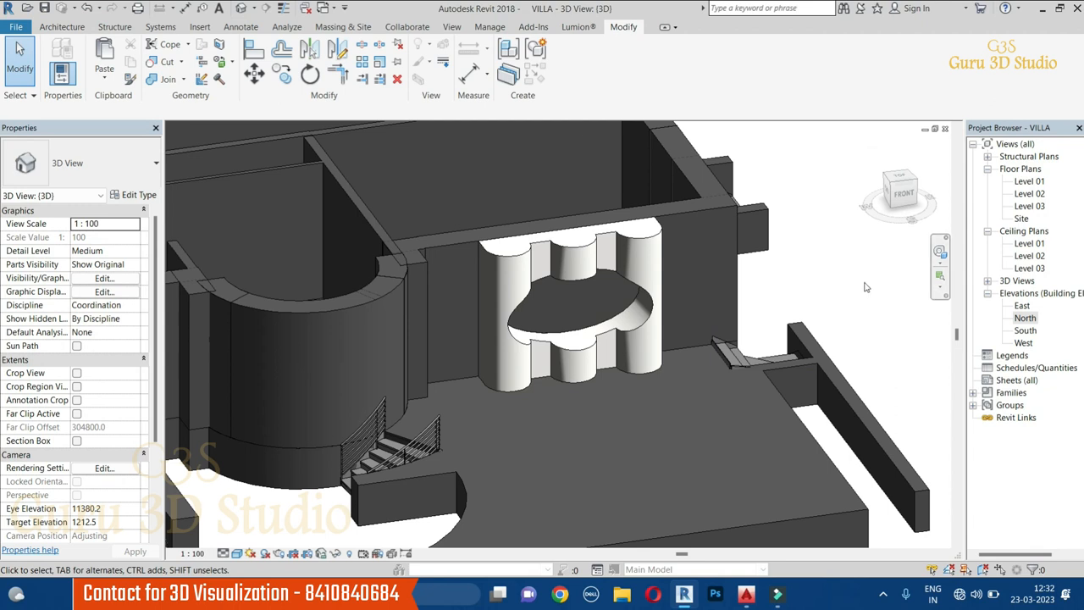
{"action": "middle_click_drag", "start_coordinate": [862, 290], "coordinate": [737, 224], "text": "shift"}
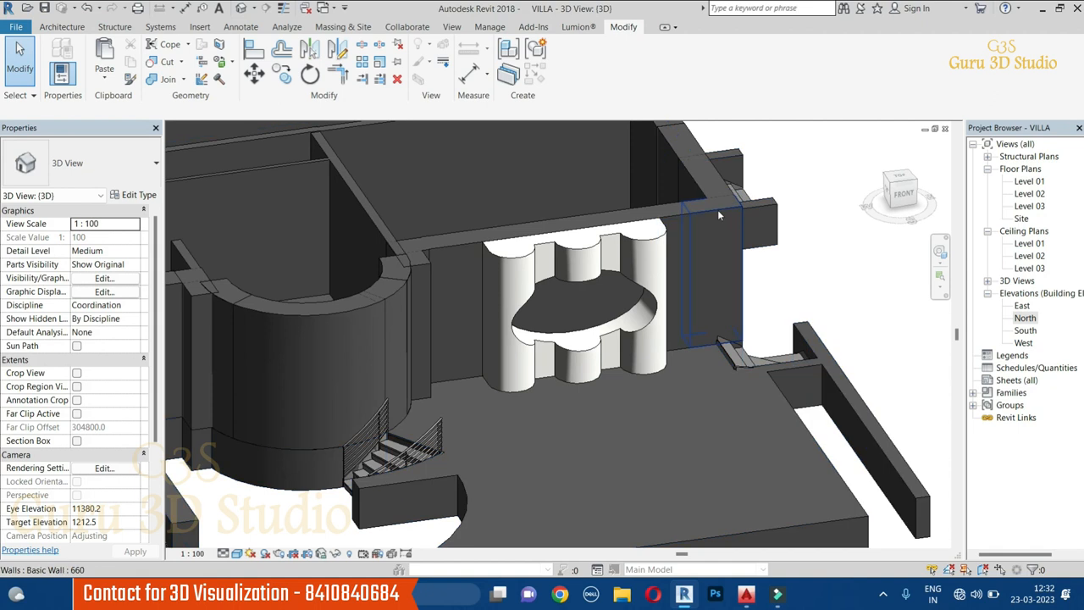
Open the white in-place column feature for editing and select its elliptical void extrusion to inspect it from above.
{"action": "double_click", "coordinate": [651, 302]}
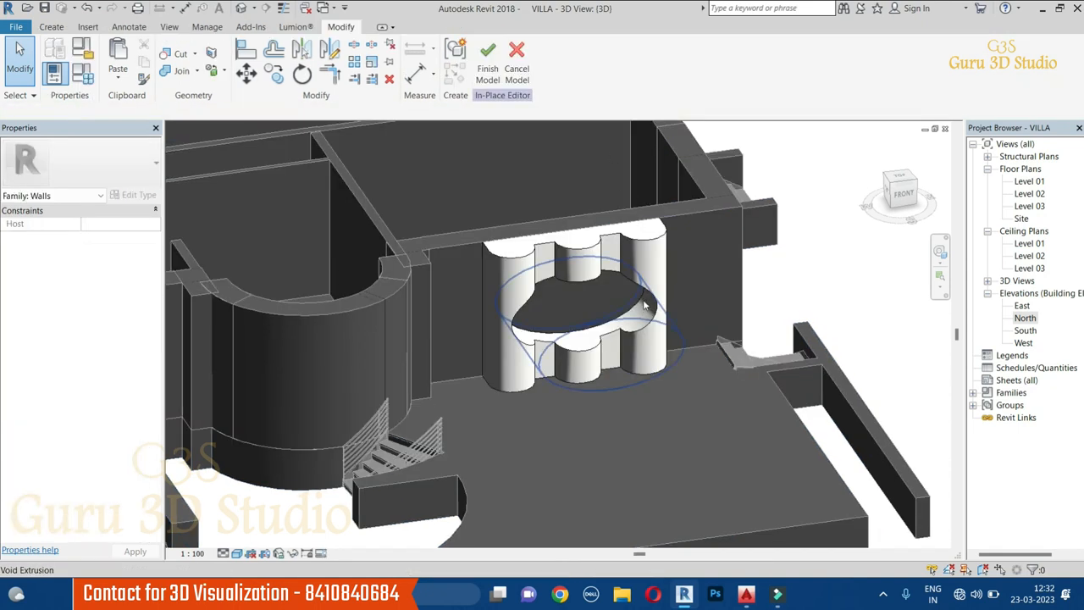
{"action": "left_click", "coordinate": [646, 303]}
{"action": "middle_click_drag", "start_coordinate": [645, 303], "coordinate": [610, 237], "text": "shift"}
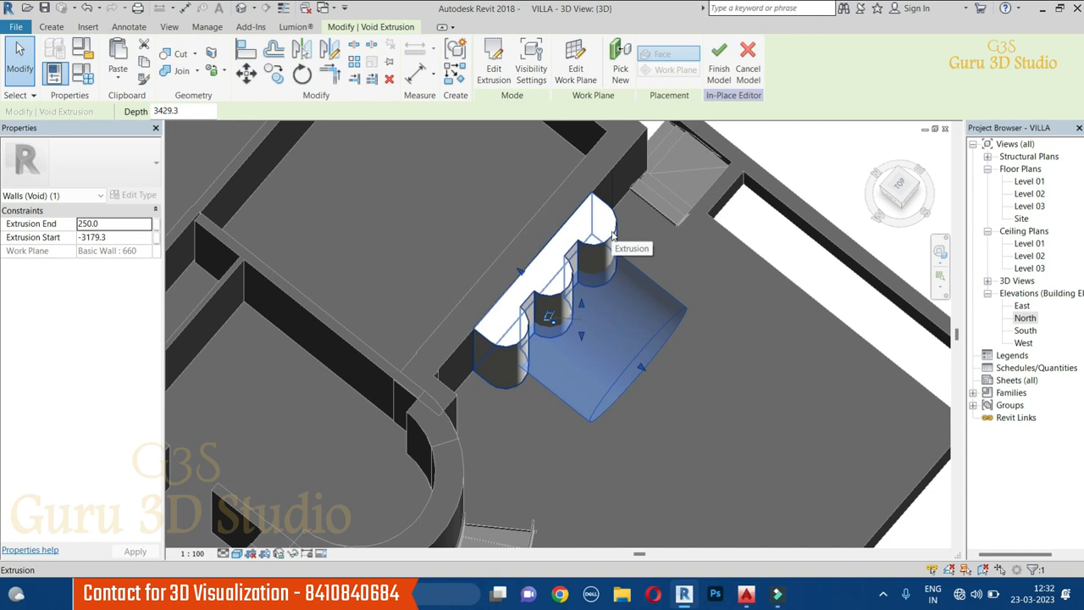
{"action": "middle_click_drag", "start_coordinate": [633, 276], "coordinate": [755, 219], "text": "shift"}
{"action": "left_click", "coordinate": [755, 219]}
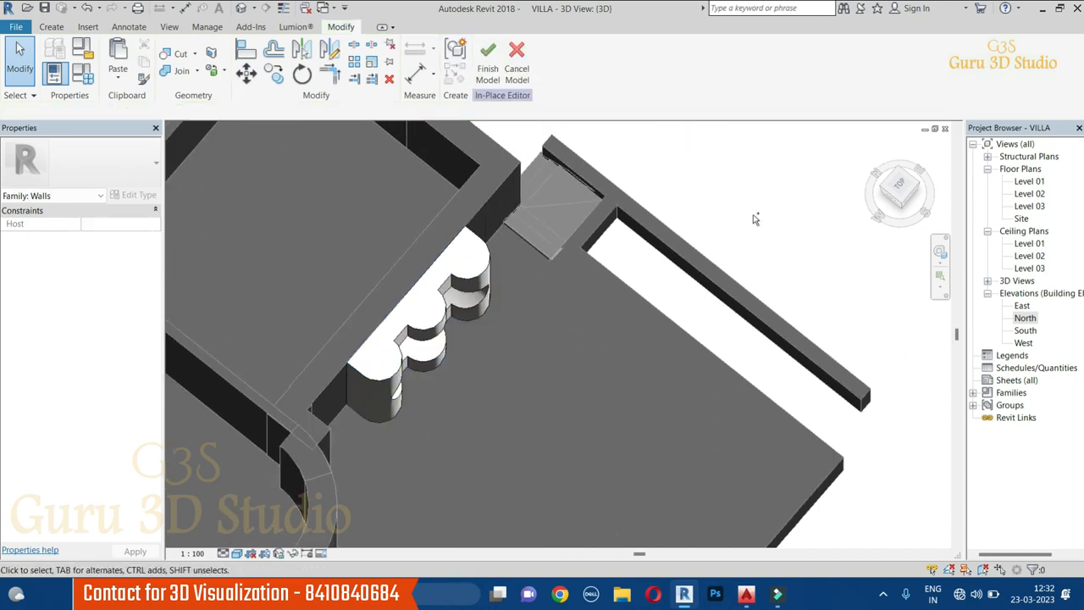
Start pasting the elliptical void extrusion into the in-place model and switch to the South elevation for placement.
{"action": "key", "text": "ctrl+v"}
{"action": "middle_click_drag", "start_coordinate": [669, 403], "coordinate": [589, 417], "text": "shift"}
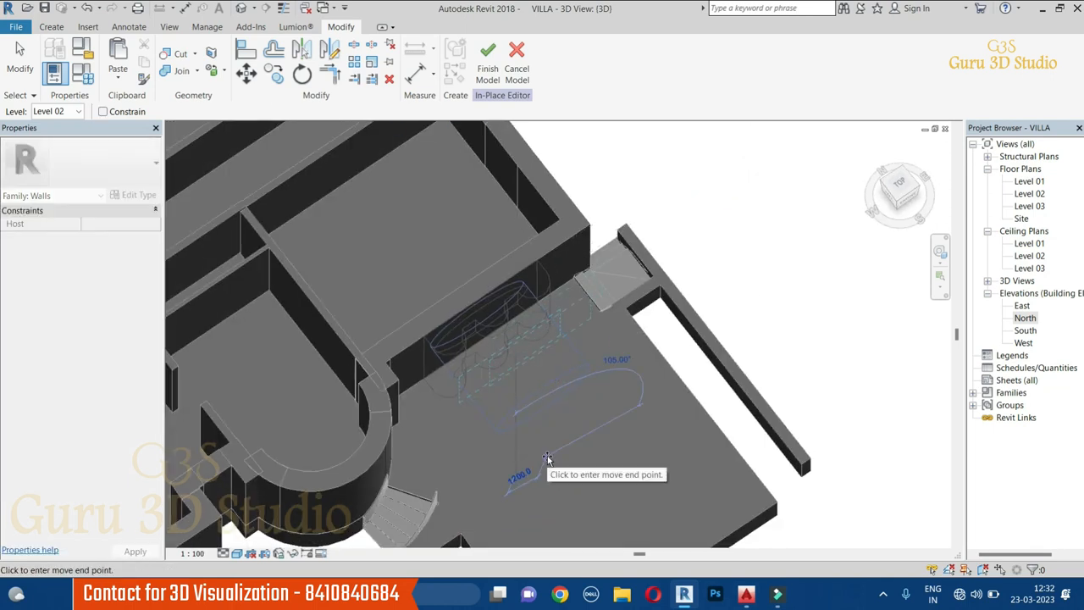
{"action": "scroll", "coordinate": [548, 458], "scroll_direction": "up", "scroll_amount": 4}
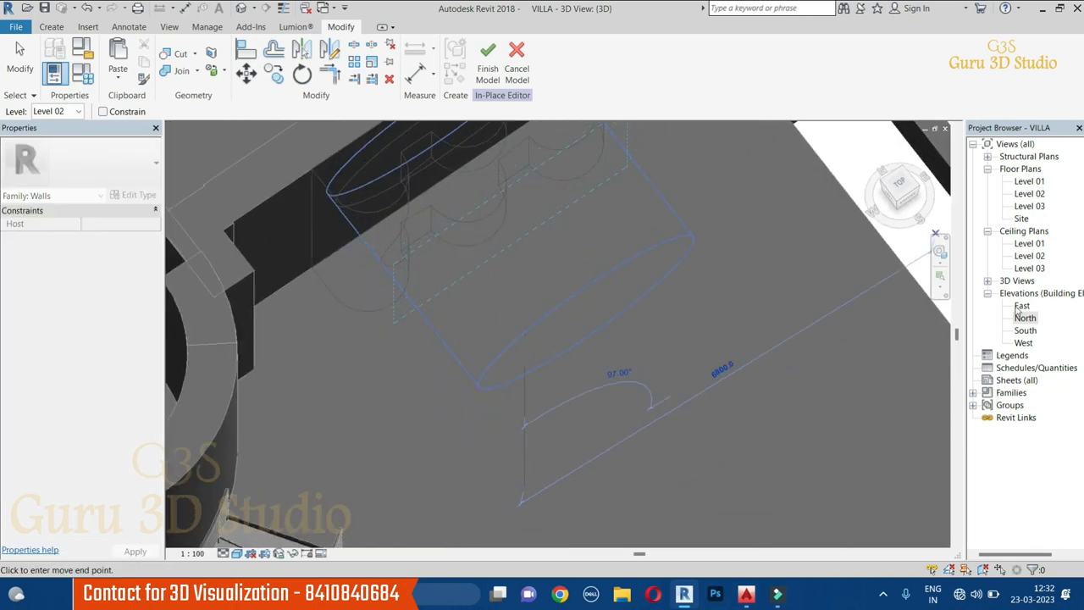
{"action": "double_click", "coordinate": [1025, 319]}
{"action": "scroll", "coordinate": [507, 326], "scroll_direction": "down", "scroll_amount": 2}
{"action": "double_click", "coordinate": [1023, 305]}
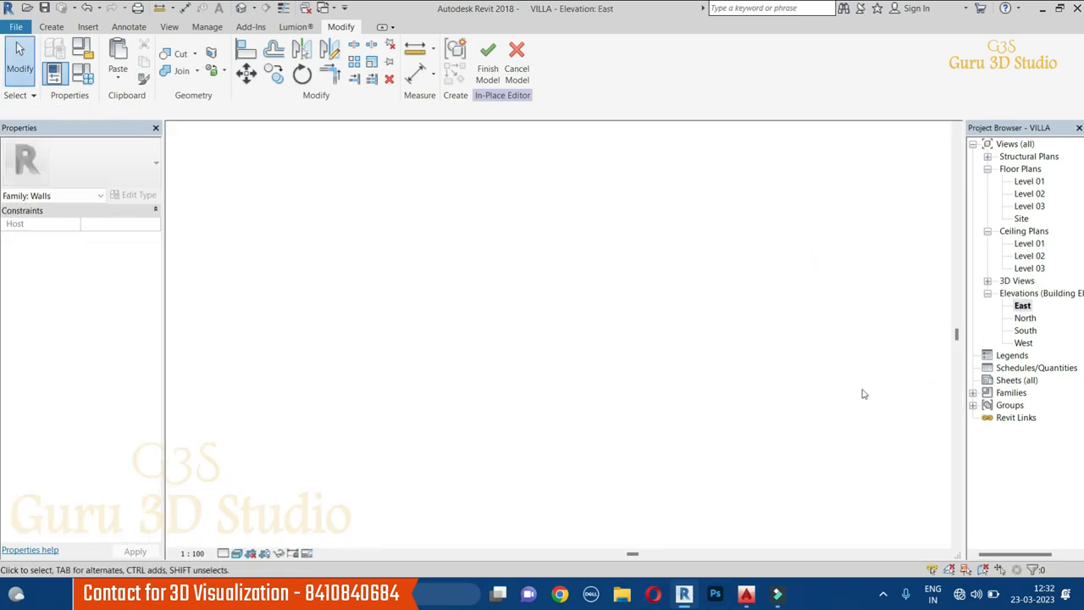
{"action": "double_click", "coordinate": [1024, 330]}
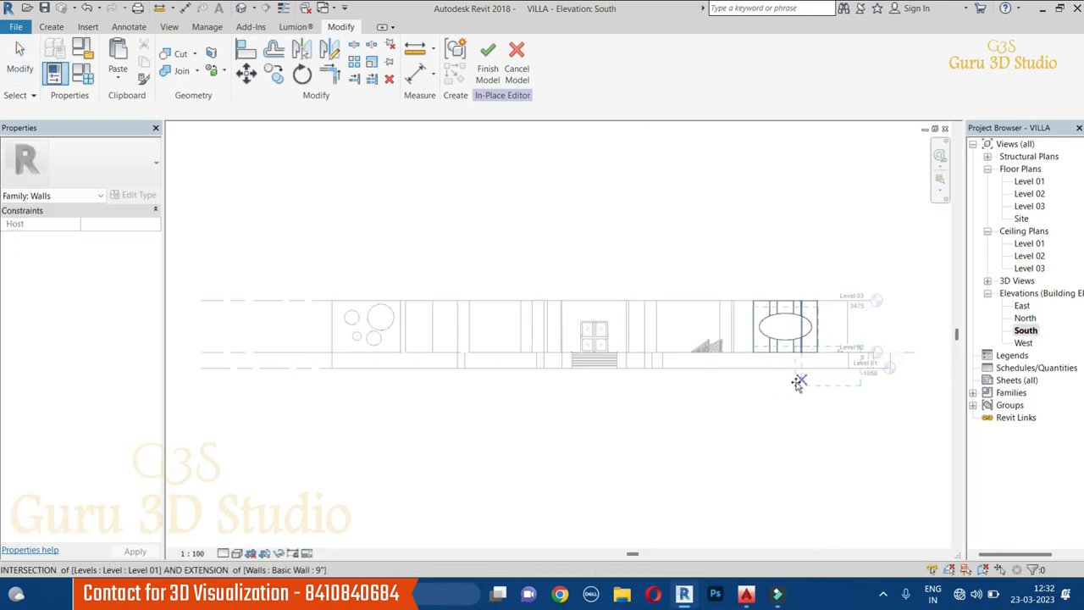
Place the pasted elliptical void centred across the column feature in the South elevation and complete the paste.
{"action": "scroll", "coordinate": [780, 376], "scroll_direction": "up", "scroll_amount": 5}
{"action": "left_click", "coordinate": [712, 329]}
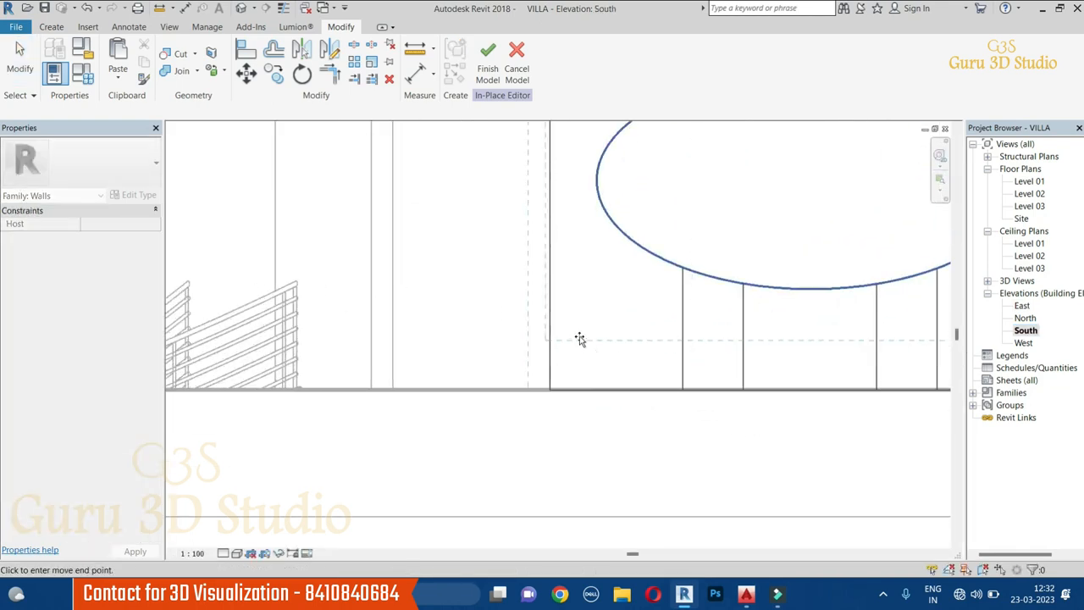
{"action": "scroll", "coordinate": [593, 267], "scroll_direction": "up", "scroll_amount": 4}
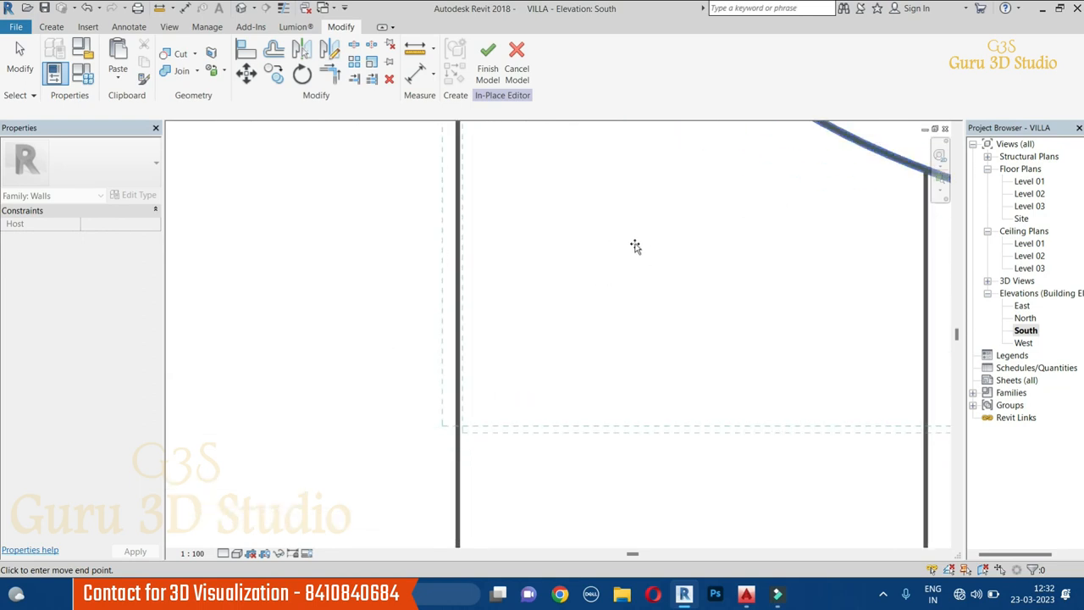
{"action": "scroll", "coordinate": [621, 249], "scroll_direction": "up", "scroll_amount": 2}
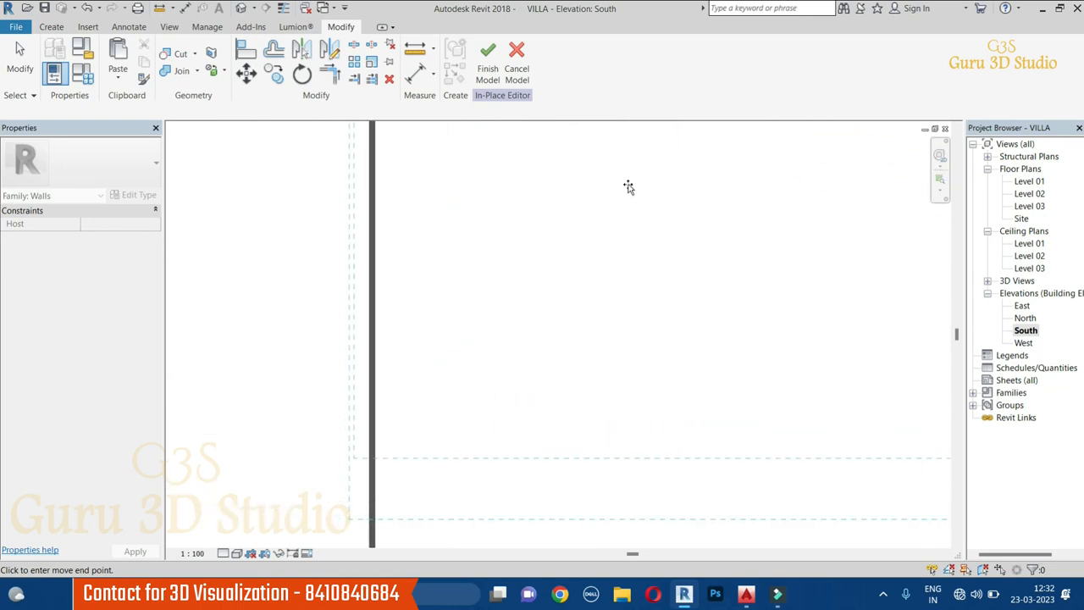
{"action": "scroll", "coordinate": [626, 239], "scroll_direction": "down", "scroll_amount": 1}
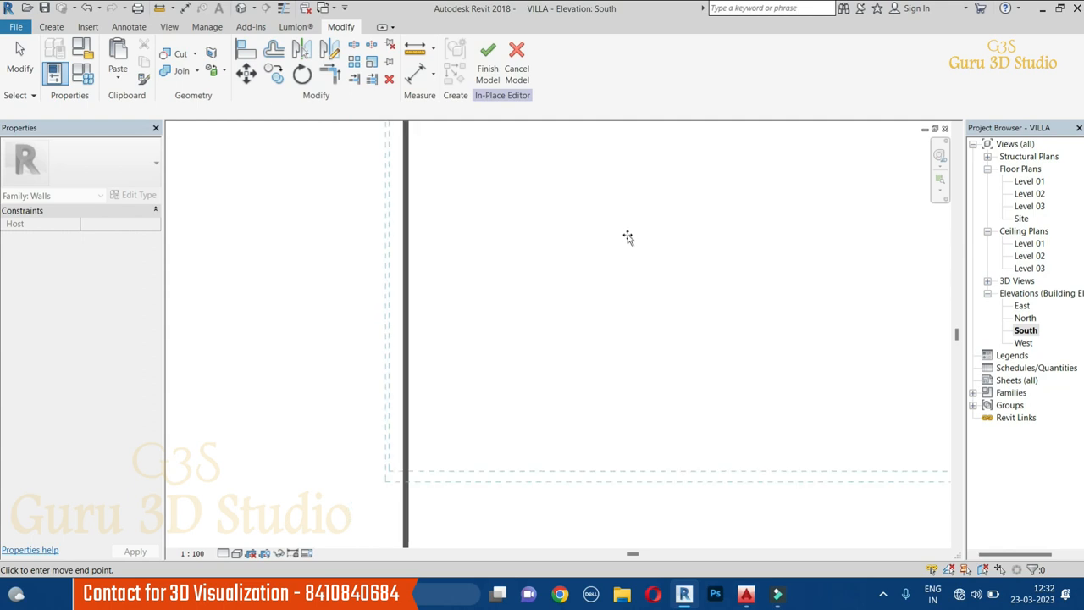
{"action": "scroll", "coordinate": [627, 243], "scroll_direction": "up", "scroll_amount": 1}
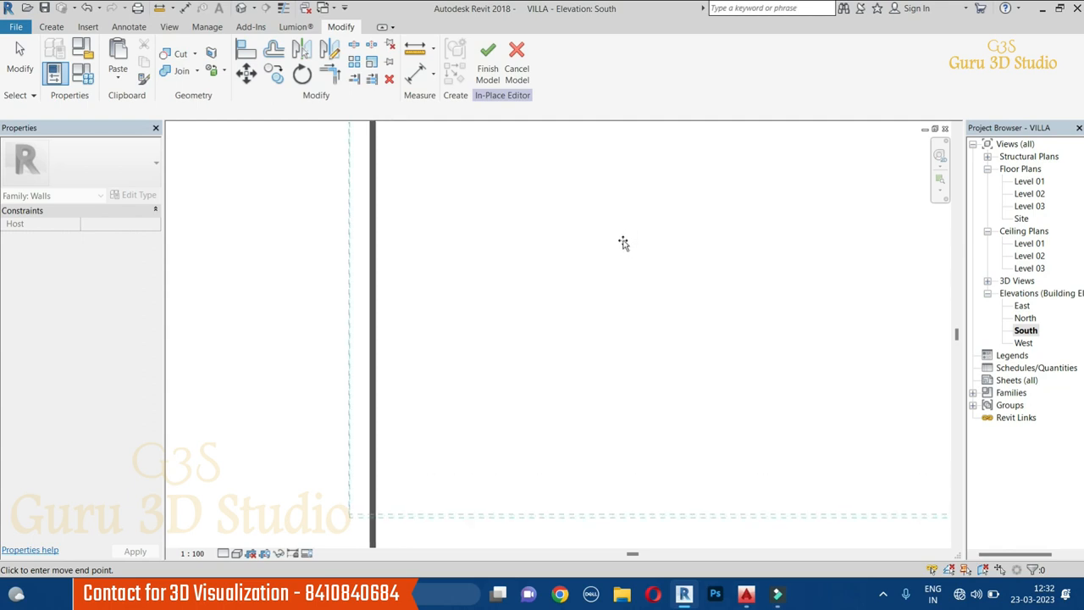
{"action": "scroll", "coordinate": [624, 246], "scroll_direction": "up", "scroll_amount": 1}
{"action": "scroll", "coordinate": [619, 254], "scroll_direction": "down", "scroll_amount": 2}
{"action": "scroll", "coordinate": [632, 227], "scroll_direction": "up", "scroll_amount": 1}
{"action": "scroll", "coordinate": [619, 262], "scroll_direction": "down", "scroll_amount": 1}
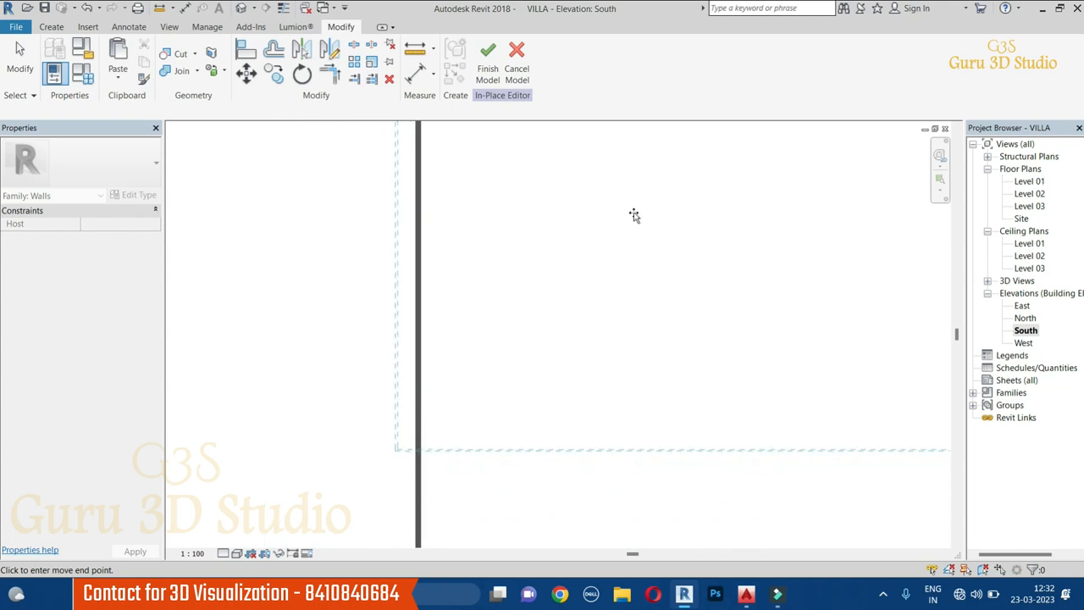
{"action": "scroll", "coordinate": [633, 216], "scroll_direction": "up", "scroll_amount": 1}
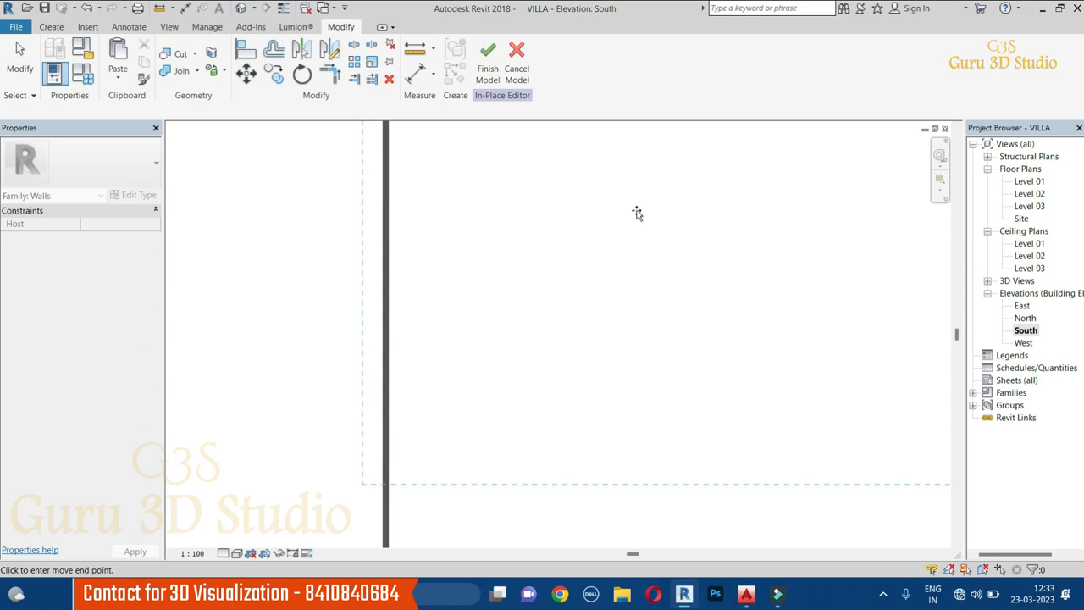
{"action": "left_click", "coordinate": [637, 213]}
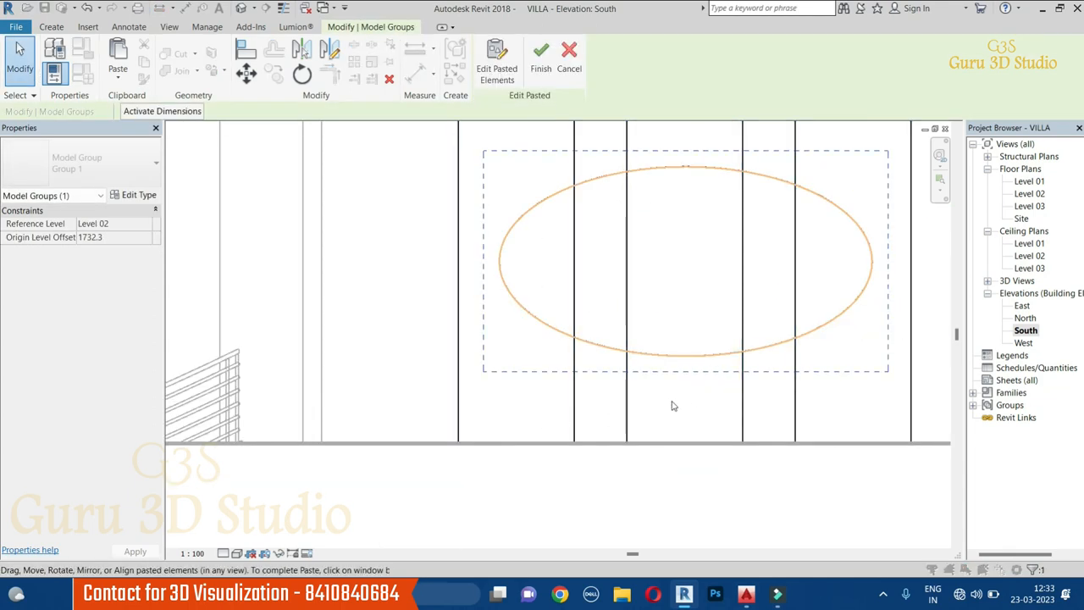
{"action": "scroll", "coordinate": [644, 500], "scroll_direction": "down", "scroll_amount": 2}
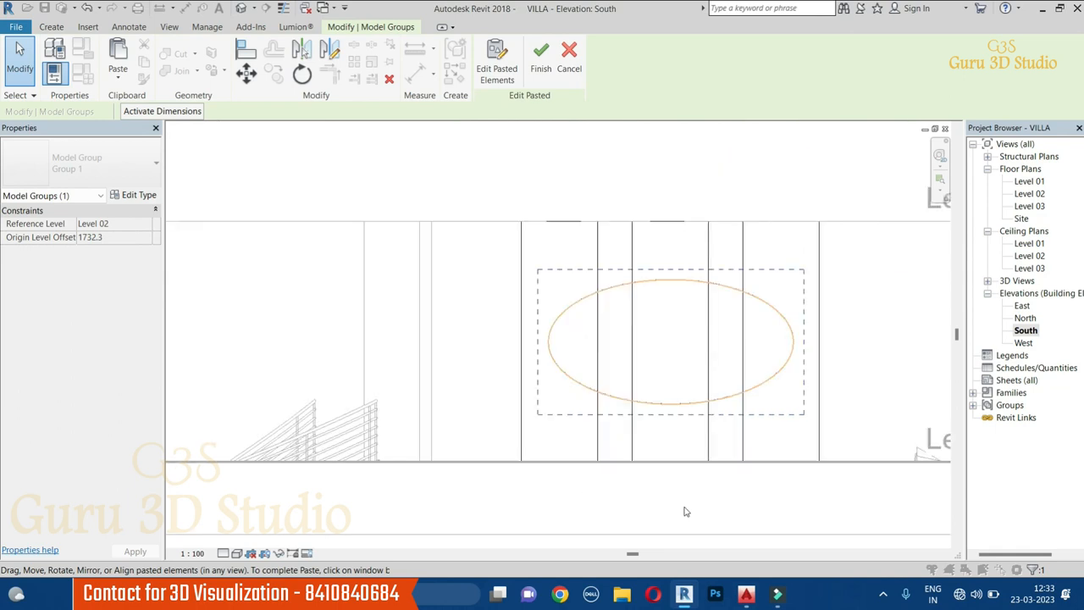
{"action": "left_click", "coordinate": [565, 495]}
{"action": "middle_click_drag", "start_coordinate": [561, 373], "coordinate": [684, 532]}
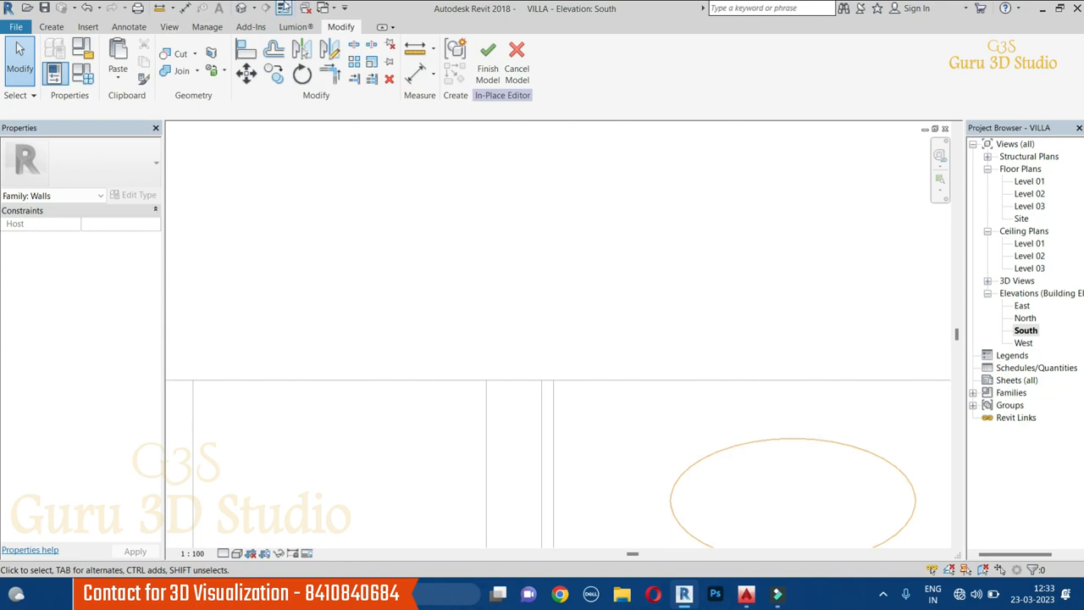
Return to the 3D view and select the pasted elliptical void extrusion at the white column feature.
{"action": "left_click", "coordinate": [241, 8]}
{"action": "middle_click_drag", "start_coordinate": [510, 314], "coordinate": [554, 233], "text": "shift"}
{"action": "scroll", "coordinate": [603, 262], "scroll_direction": "down", "scroll_amount": 2}
{"action": "middle_click_drag", "start_coordinate": [592, 360], "coordinate": [682, 441], "text": "shift"}
{"action": "scroll", "coordinate": [605, 290], "scroll_direction": "down", "scroll_amount": 1}
{"action": "scroll", "coordinate": [691, 351], "scroll_direction": "down", "scroll_amount": 1}
{"action": "scroll", "coordinate": [638, 303], "scroll_direction": "up", "scroll_amount": 3}
{"action": "middle_click_drag", "start_coordinate": [638, 304], "coordinate": [724, 357], "text": "shift"}
{"action": "left_click", "coordinate": [688, 321]}
{"action": "middle_click_drag", "start_coordinate": [688, 320], "coordinate": [707, 404], "text": "shift"}
{"action": "scroll", "coordinate": [706, 405], "scroll_direction": "up", "scroll_amount": 4}
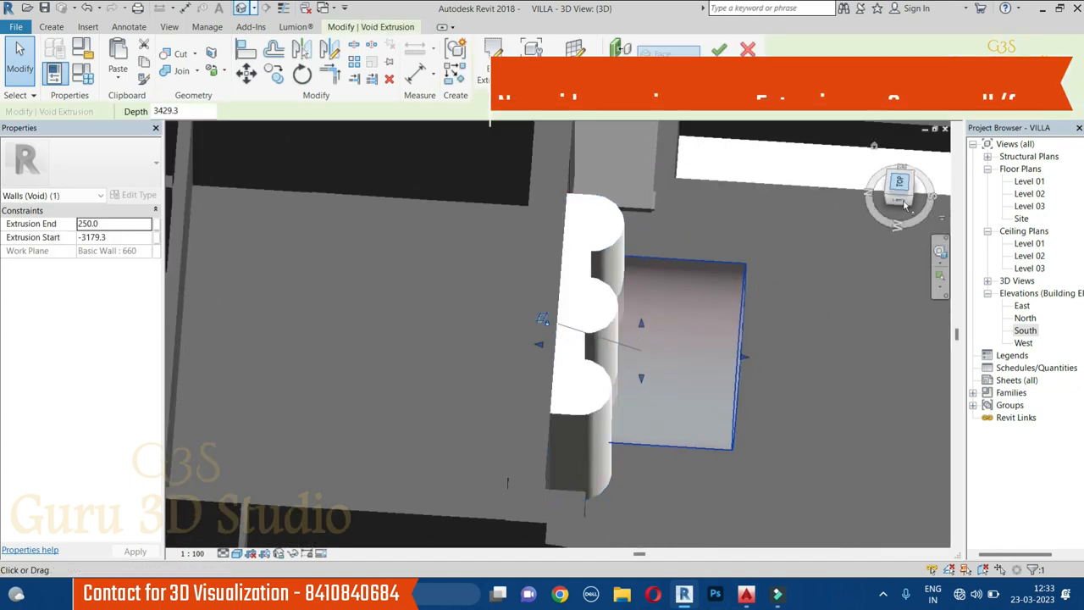
Dissociate the selected elliptical void from its work plane while viewing the model from the top.
{"action": "left_click", "coordinate": [903, 201]}
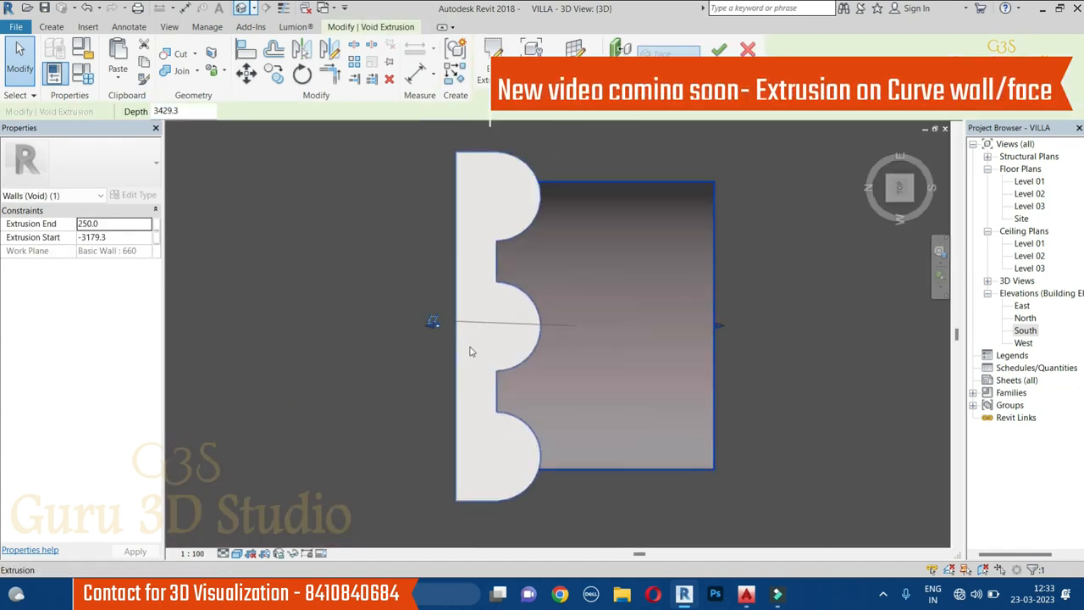
{"action": "left_click", "coordinate": [416, 327]}
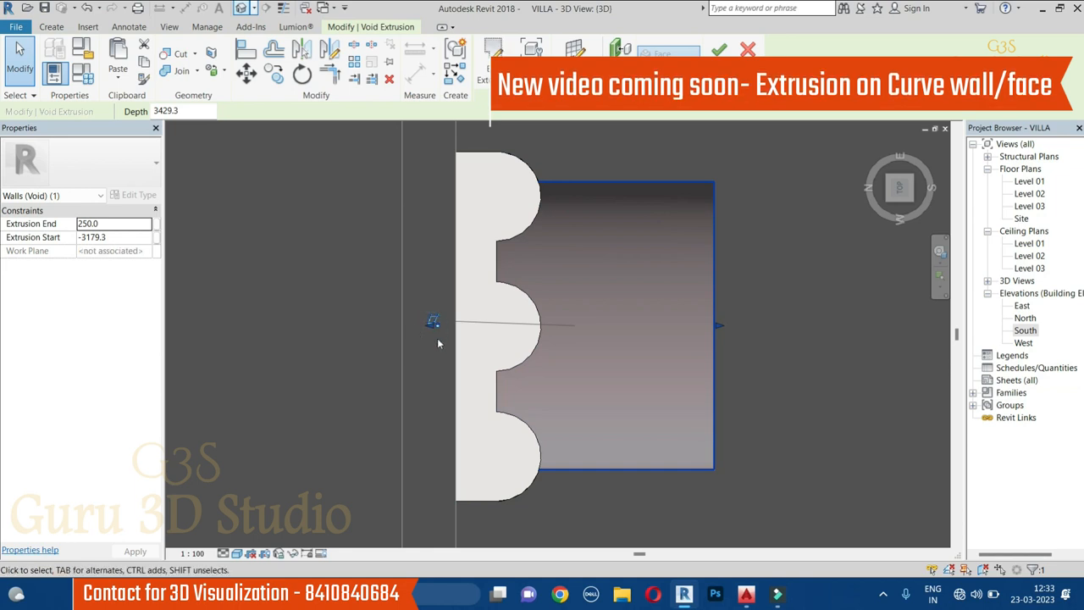
{"action": "scroll", "coordinate": [413, 337], "scroll_direction": "up", "scroll_amount": 3}
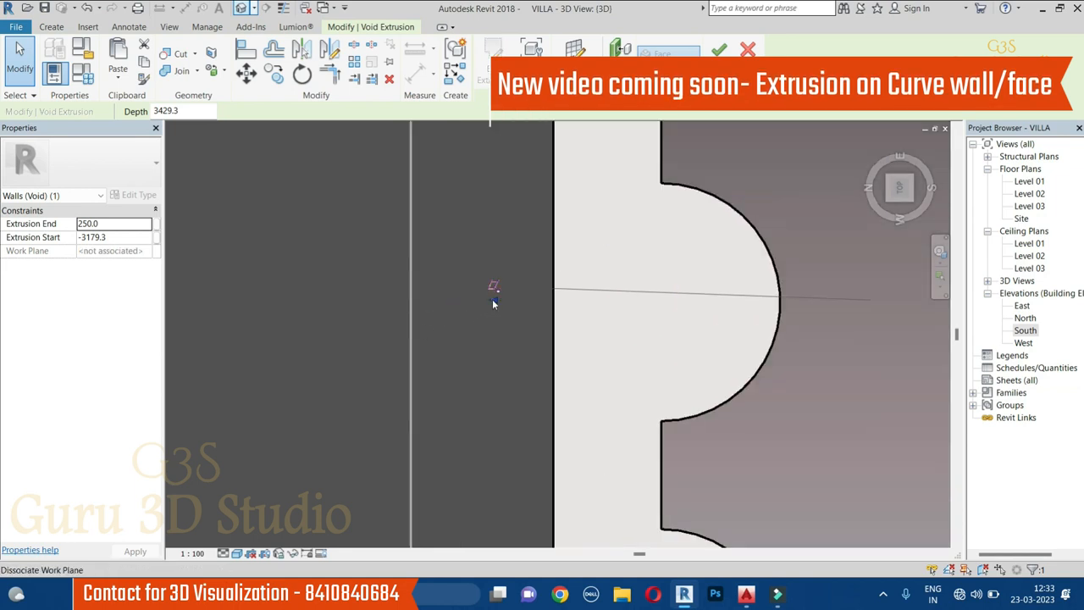
Switch to wireframe display and stretch the void's end into the wall to an Extrusion End of 384.3, unjoining the elements.
{"action": "left_click", "coordinate": [225, 553]}
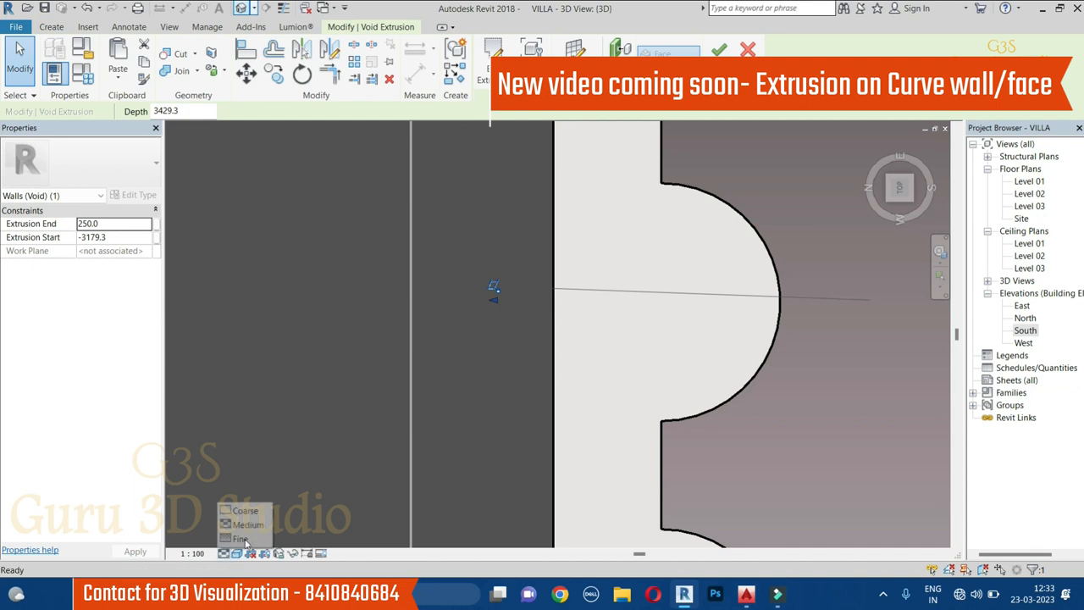
{"action": "left_click", "coordinate": [241, 539]}
{"action": "left_click", "coordinate": [236, 553]}
{"action": "left_click", "coordinate": [264, 469]}
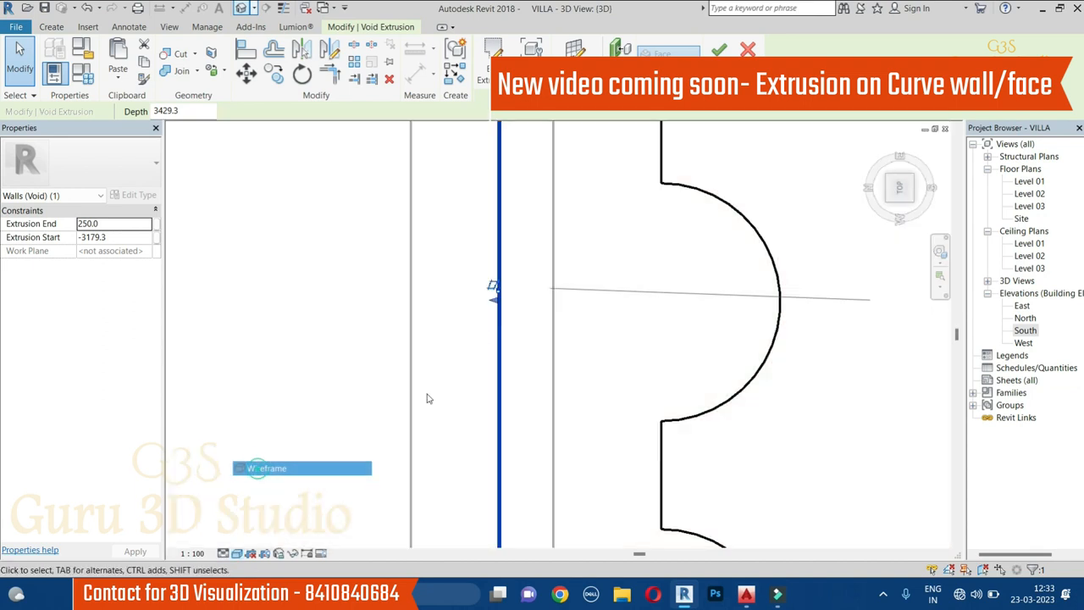
{"action": "left_click_drag", "start_coordinate": [474, 302], "coordinate": [499, 302]}
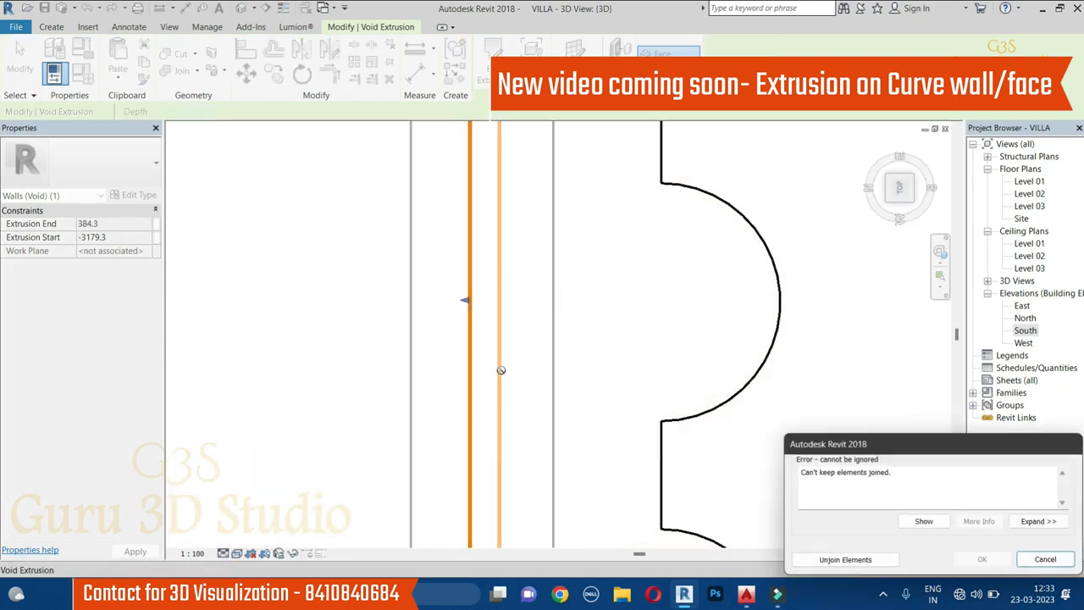
{"action": "left_click", "coordinate": [863, 560]}
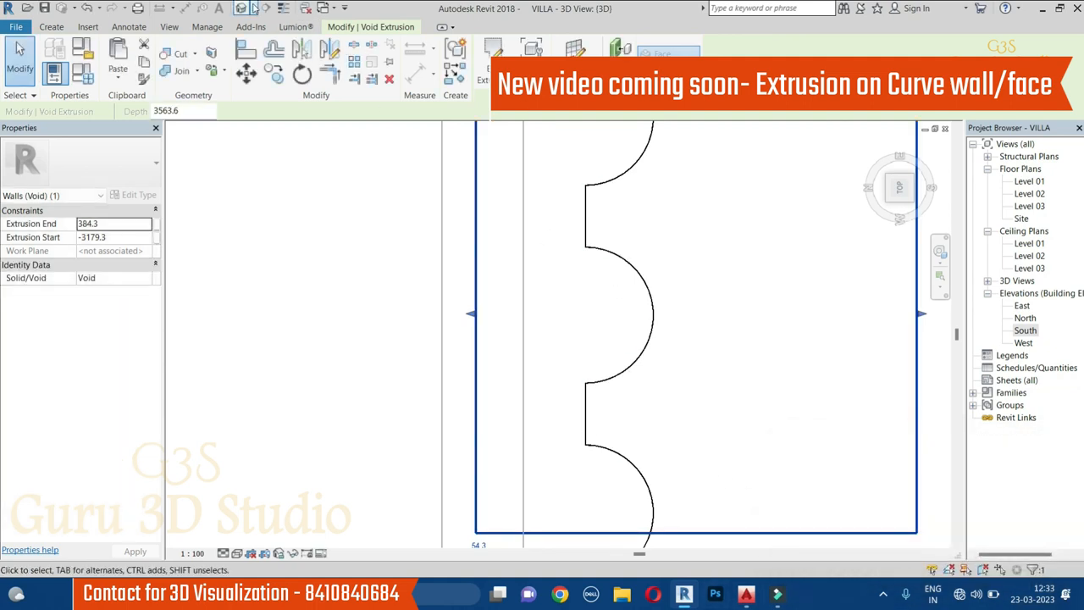
Cut the wall behind the white column feature with the elliptical void.
{"action": "middle_click_drag", "start_coordinate": [505, 289], "coordinate": [604, 428], "text": "shift"}
{"action": "scroll", "coordinate": [772, 193], "scroll_direction": "down", "scroll_amount": 1}
{"action": "middle_click_drag", "start_coordinate": [799, 162], "coordinate": [790, 231]}
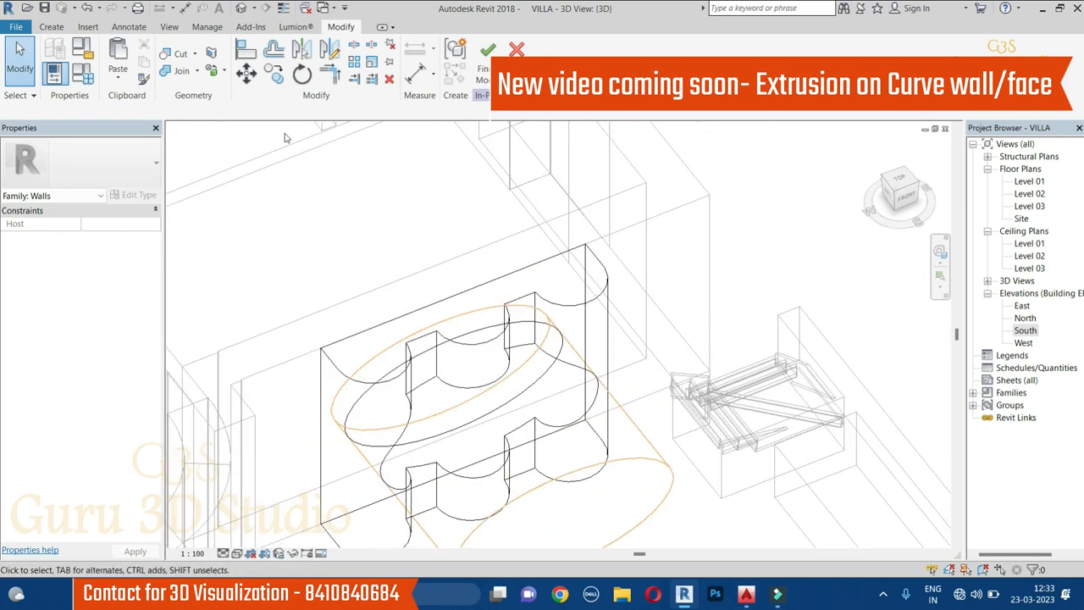
{"action": "left_click", "coordinate": [181, 54]}
{"action": "left_click", "coordinate": [629, 269]}
{"action": "left_click", "coordinate": [647, 463]}
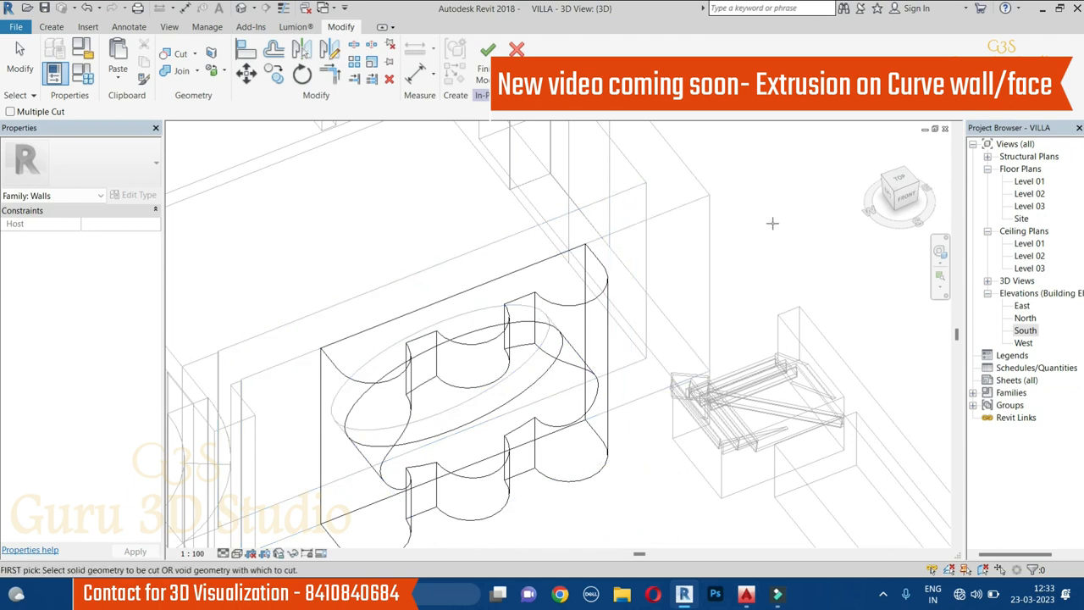
{"action": "key", "text": "Escape"}
Restore the shaded display and finish the in-place model of the column feature.
{"action": "left_click", "coordinate": [238, 553]}
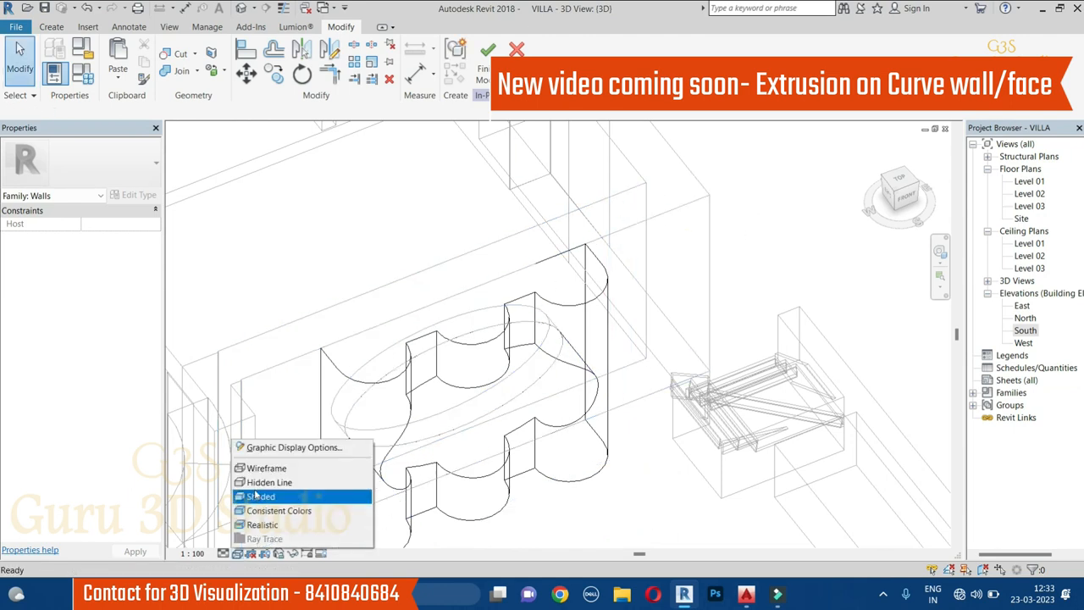
{"action": "left_click", "coordinate": [261, 496]}
{"action": "mouse_move", "coordinate": [552, 259]}
{"action": "middle_mouse_down", "text": "shift"}
{"action": "mouse_move", "coordinate": [658, 317]}
{"action": "mouse_move", "coordinate": [646, 265]}
{"action": "middle_mouse_up", "text": "shift"}
{"action": "scroll", "coordinate": [582, 248], "scroll_direction": "down", "scroll_amount": 3}
{"action": "middle_click_drag", "start_coordinate": [582, 248], "coordinate": [789, 244], "text": "shift"}
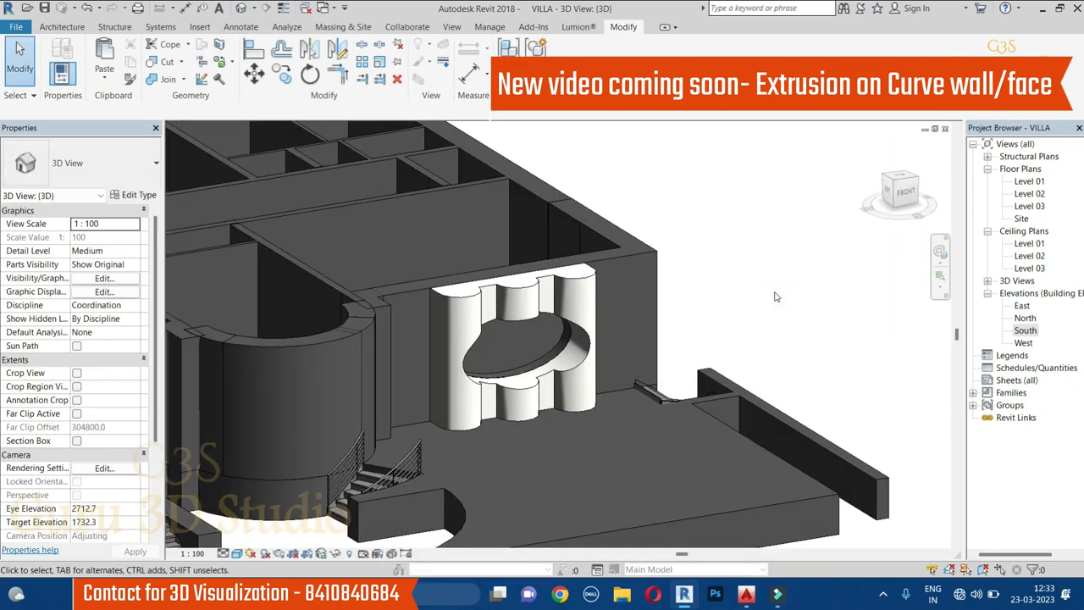
Examine the elliptical opening in the column feature and the adjoining wall, followed by the villa's whole front.
{"action": "left_click", "coordinate": [582, 273]}
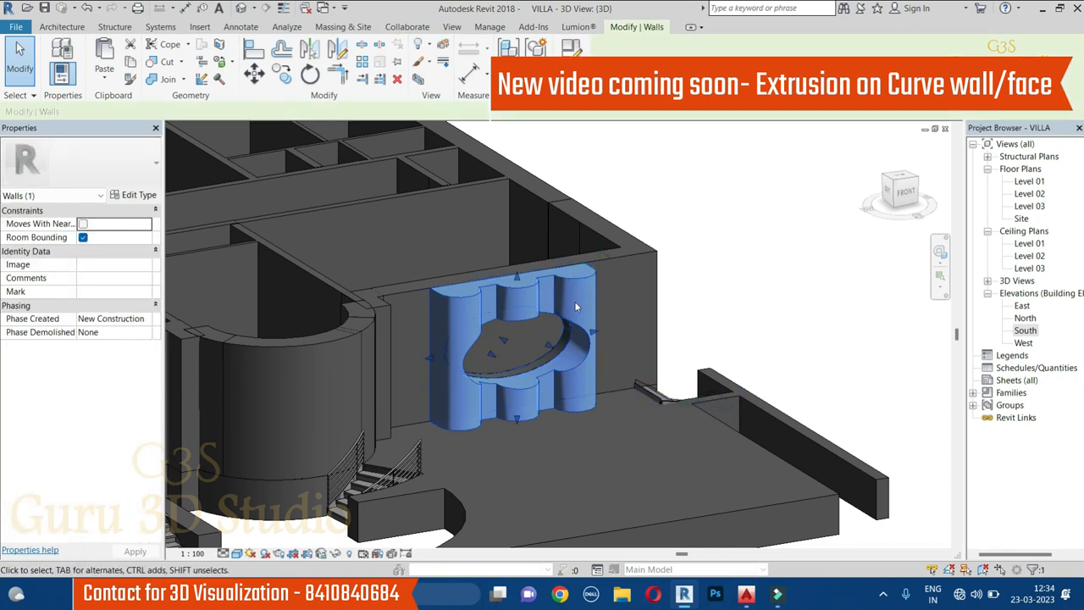
{"action": "left_click", "coordinate": [770, 287]}
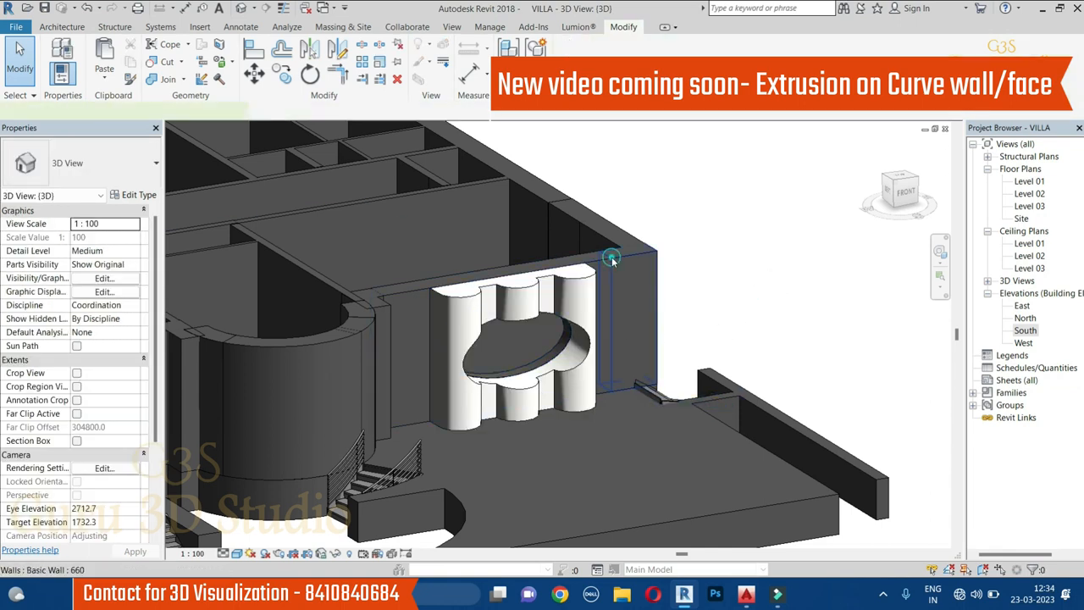
{"action": "left_click", "coordinate": [611, 259]}
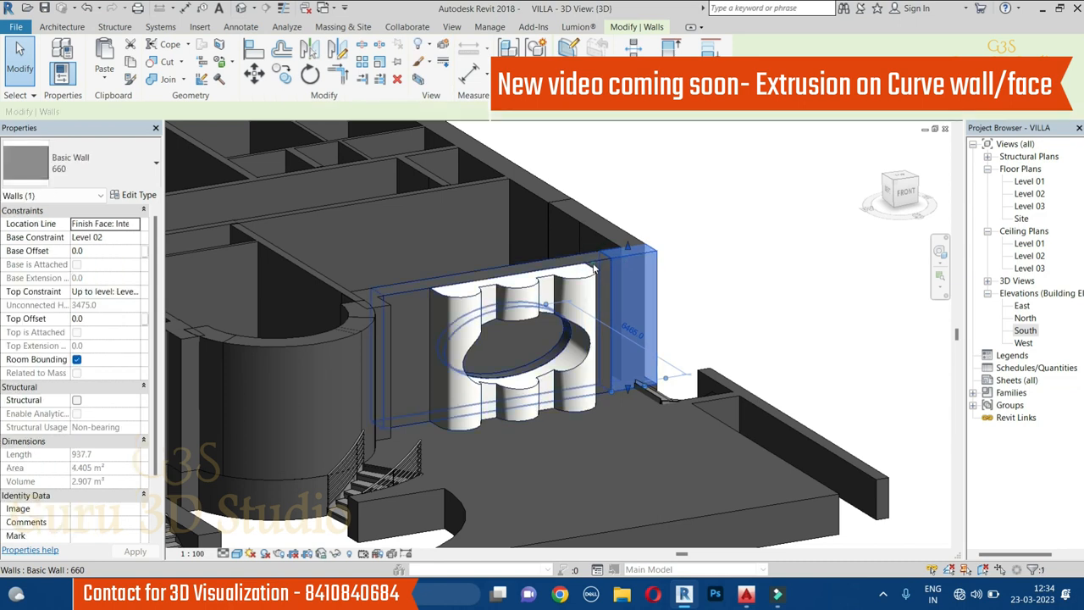
{"action": "left_click", "coordinate": [594, 271]}
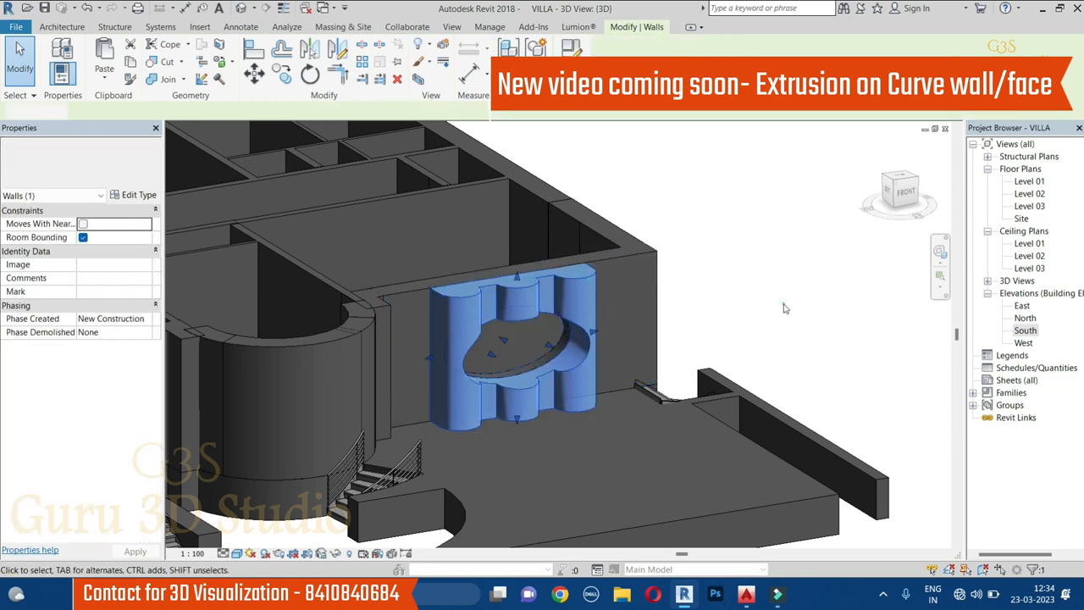
{"action": "left_click", "coordinate": [783, 308]}
{"action": "scroll", "coordinate": [786, 311], "scroll_direction": "down", "scroll_amount": 3}
{"action": "middle_click_drag", "start_coordinate": [789, 318], "coordinate": [933, 297]}
{"action": "scroll", "coordinate": [933, 296], "scroll_direction": "down", "scroll_amount": 2}
{"action": "mouse_move", "coordinate": [789, 488]}
{"action": "middle_mouse_down"}
{"action": "mouse_move", "coordinate": [711, 500]}
{"action": "mouse_move", "coordinate": [825, 487]}
{"action": "mouse_move", "coordinate": [698, 424]}
{"action": "mouse_move", "coordinate": [788, 486]}
{"action": "mouse_move", "coordinate": [770, 484]}
{"action": "middle_mouse_up"}
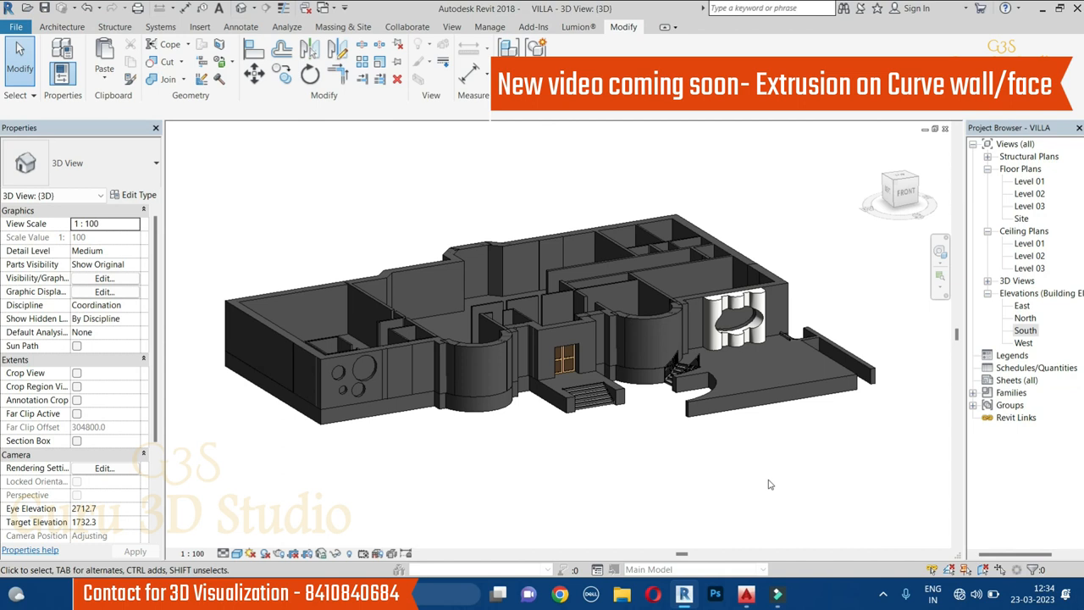
Look at the component creation options and select the curved wall of the bay west of the entrance.
{"action": "left_click", "coordinate": [60, 27]}
{"action": "left_click", "coordinate": [167, 78]}
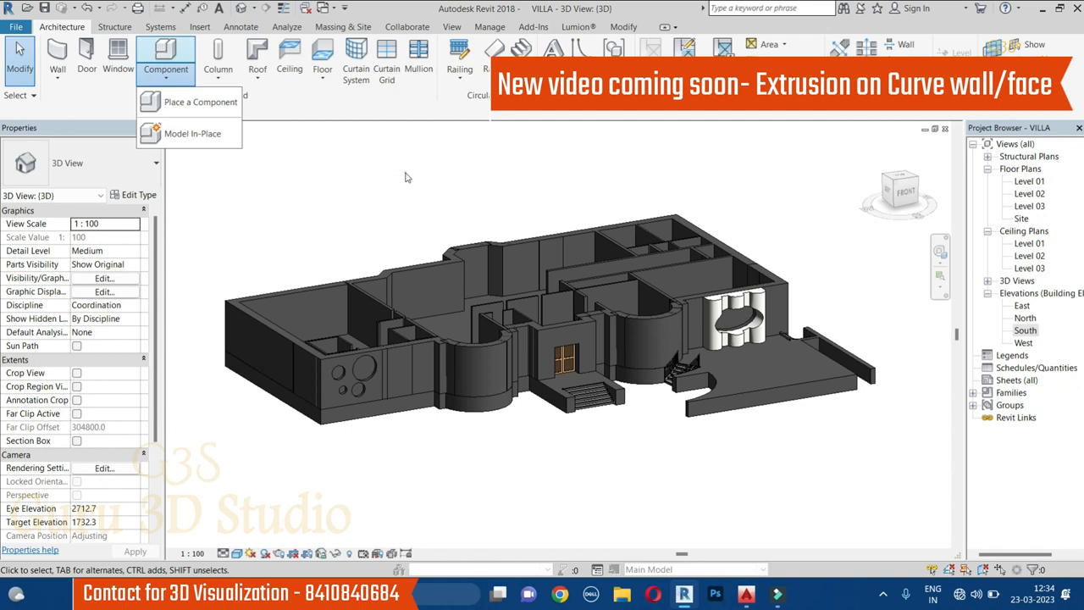
{"action": "scroll", "coordinate": [421, 247], "scroll_direction": "up", "scroll_amount": 6}
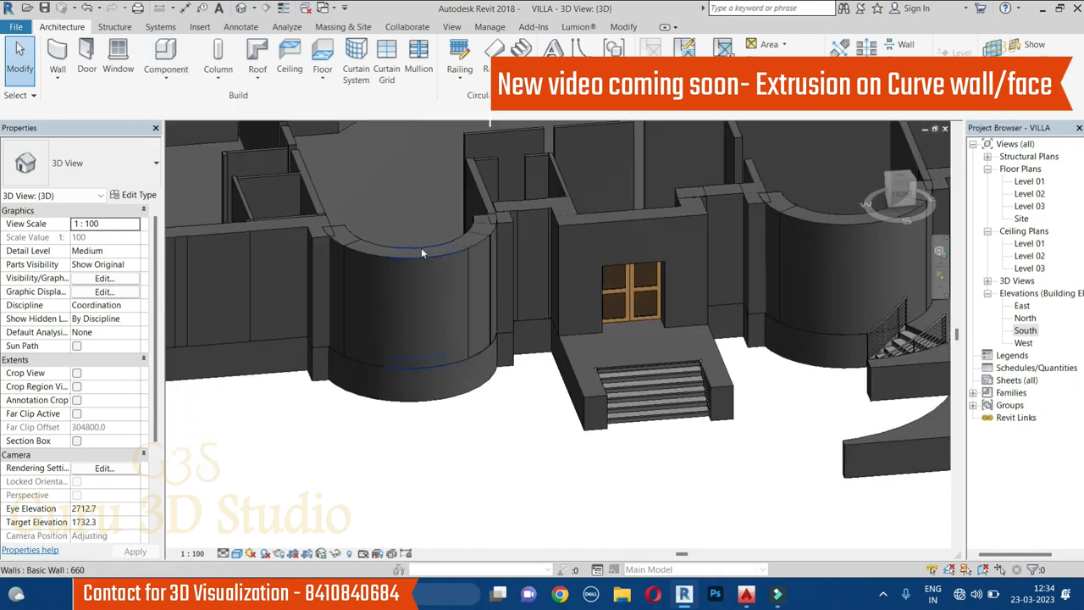
{"action": "left_click", "coordinate": [421, 248]}
{"action": "scroll", "coordinate": [418, 344], "scroll_direction": "down", "scroll_amount": 5}
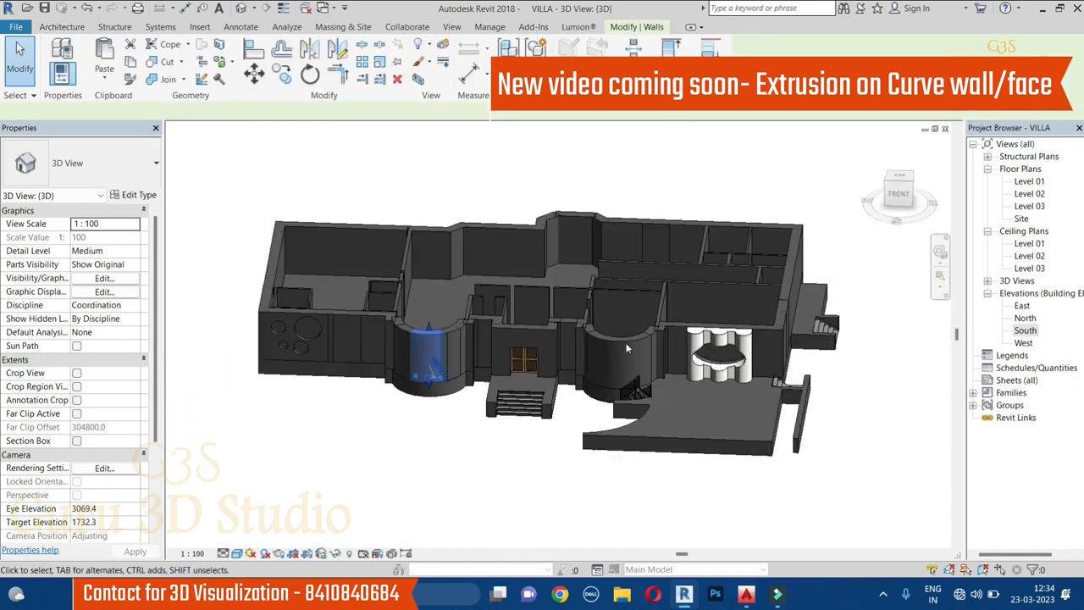